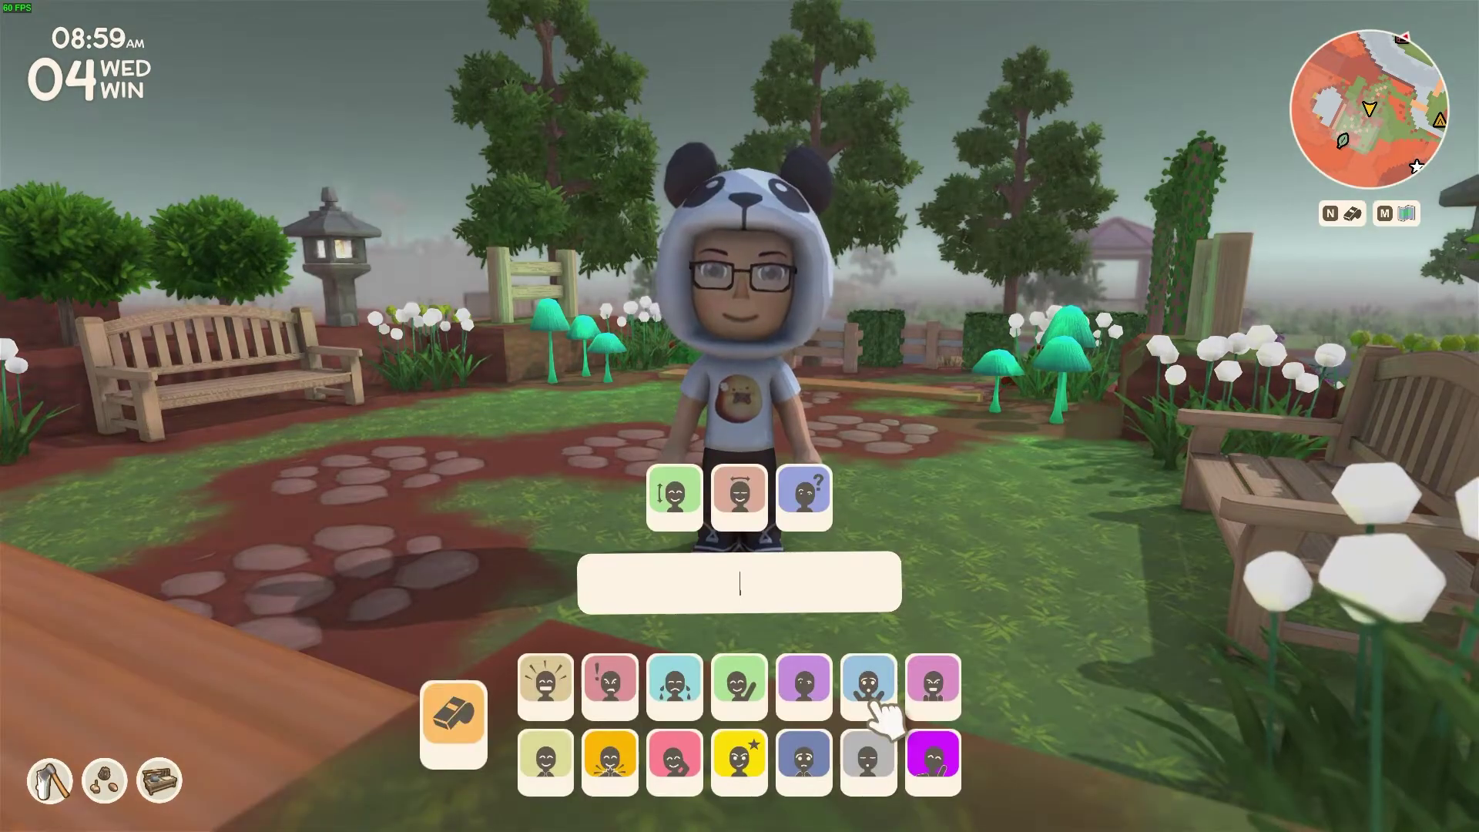
Perform the hands-to-face emote and equip the Coffee from slot 6.
{"action": "left_click", "coordinate": [874, 702]}
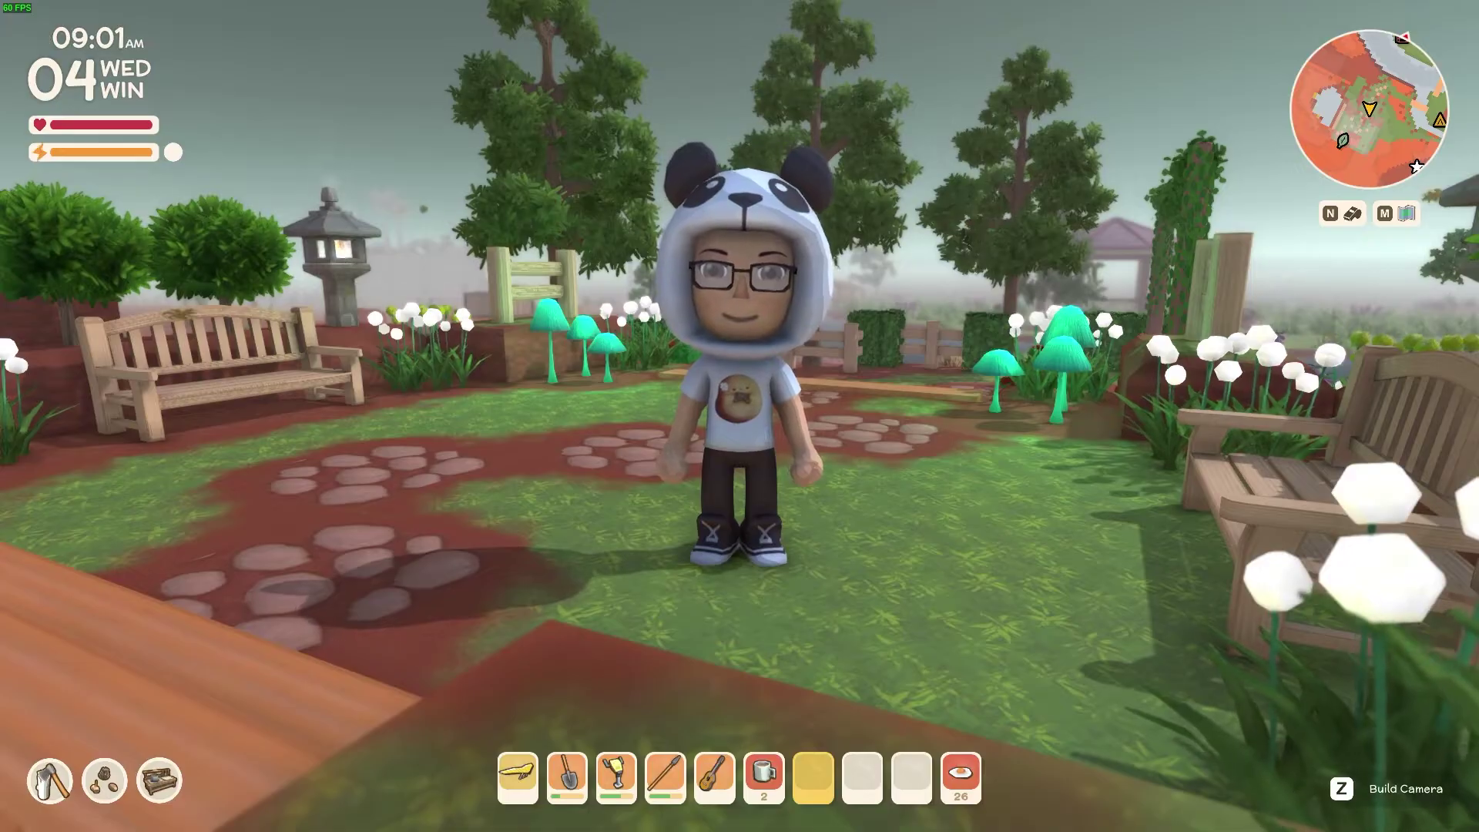
{"action": "key", "text": "6"}
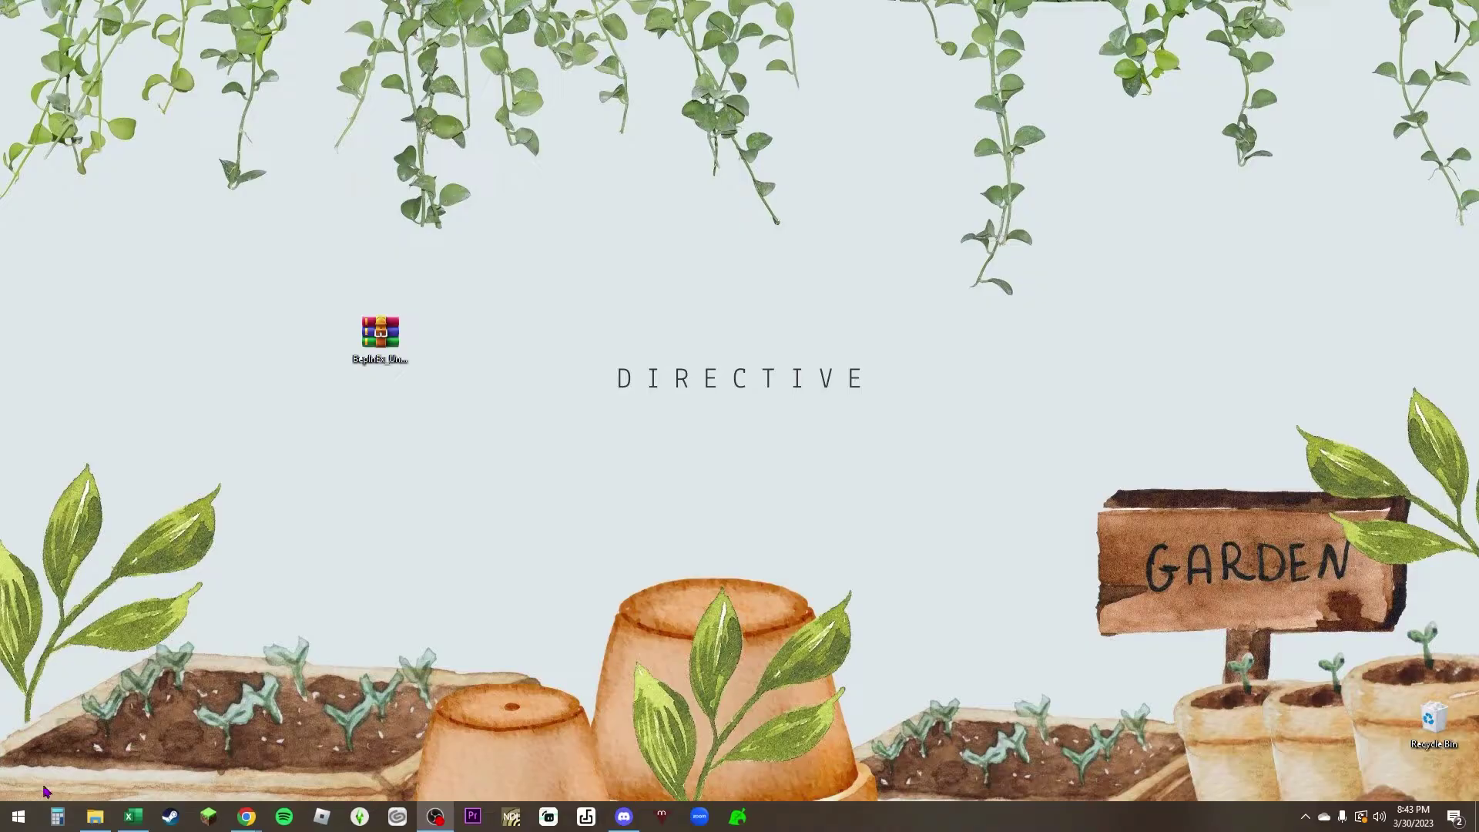
Launch Run from the Start search and open 'appdata' with it.
{"action": "left_click", "coordinate": [20, 819]}
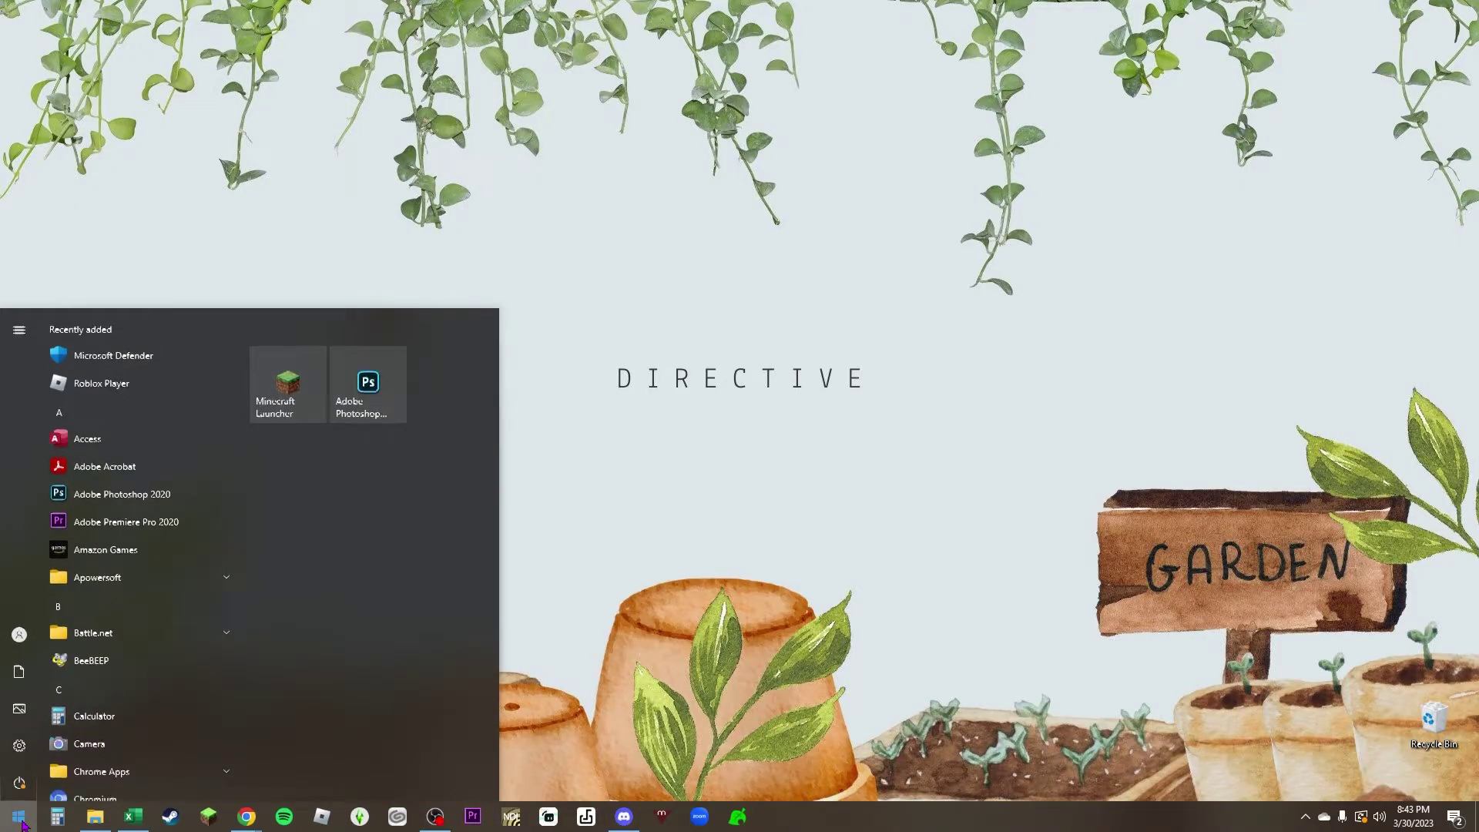
{"action": "type", "text": "run"}
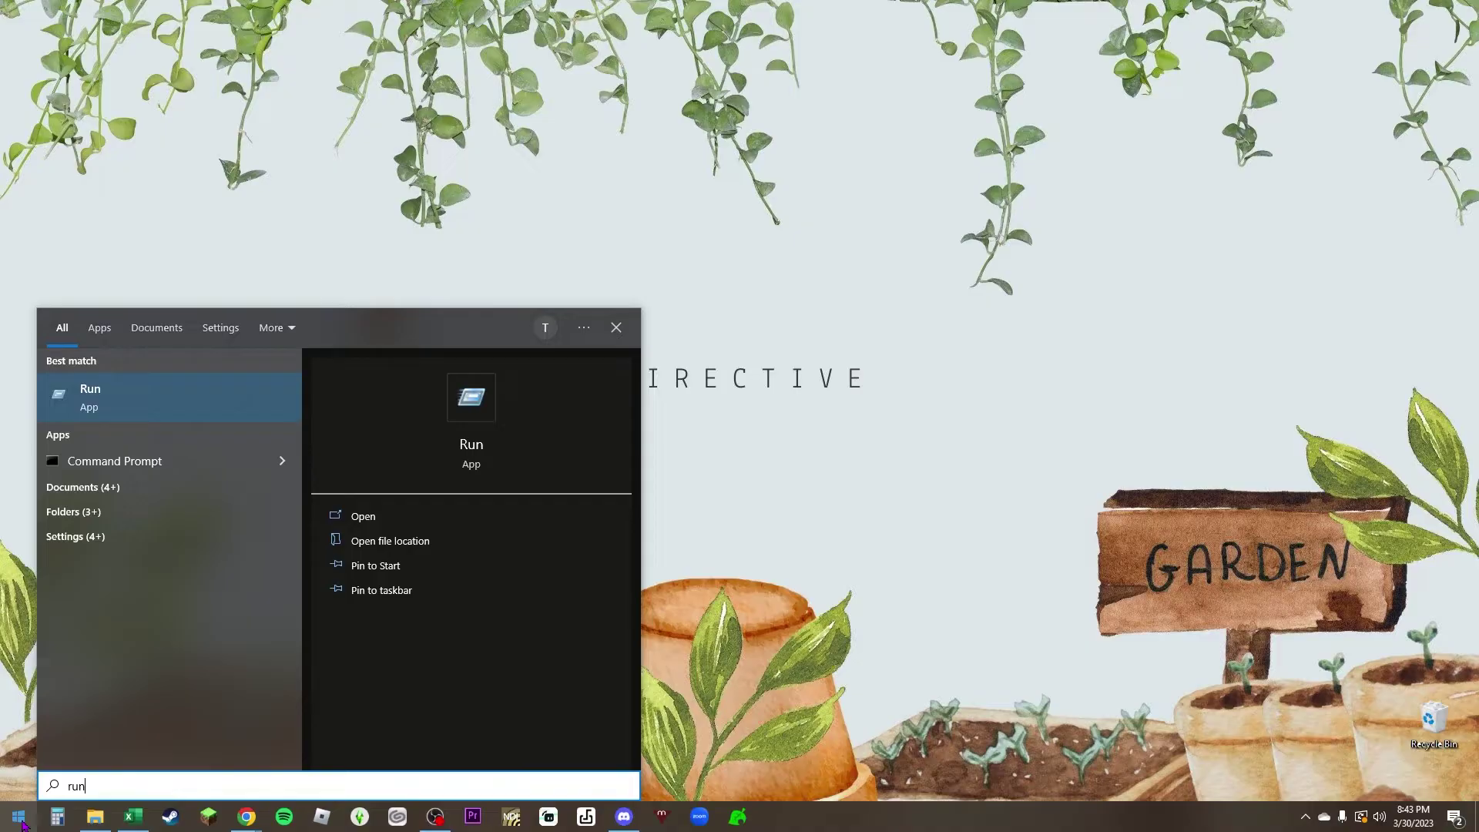
{"action": "key", "text": "Return"}
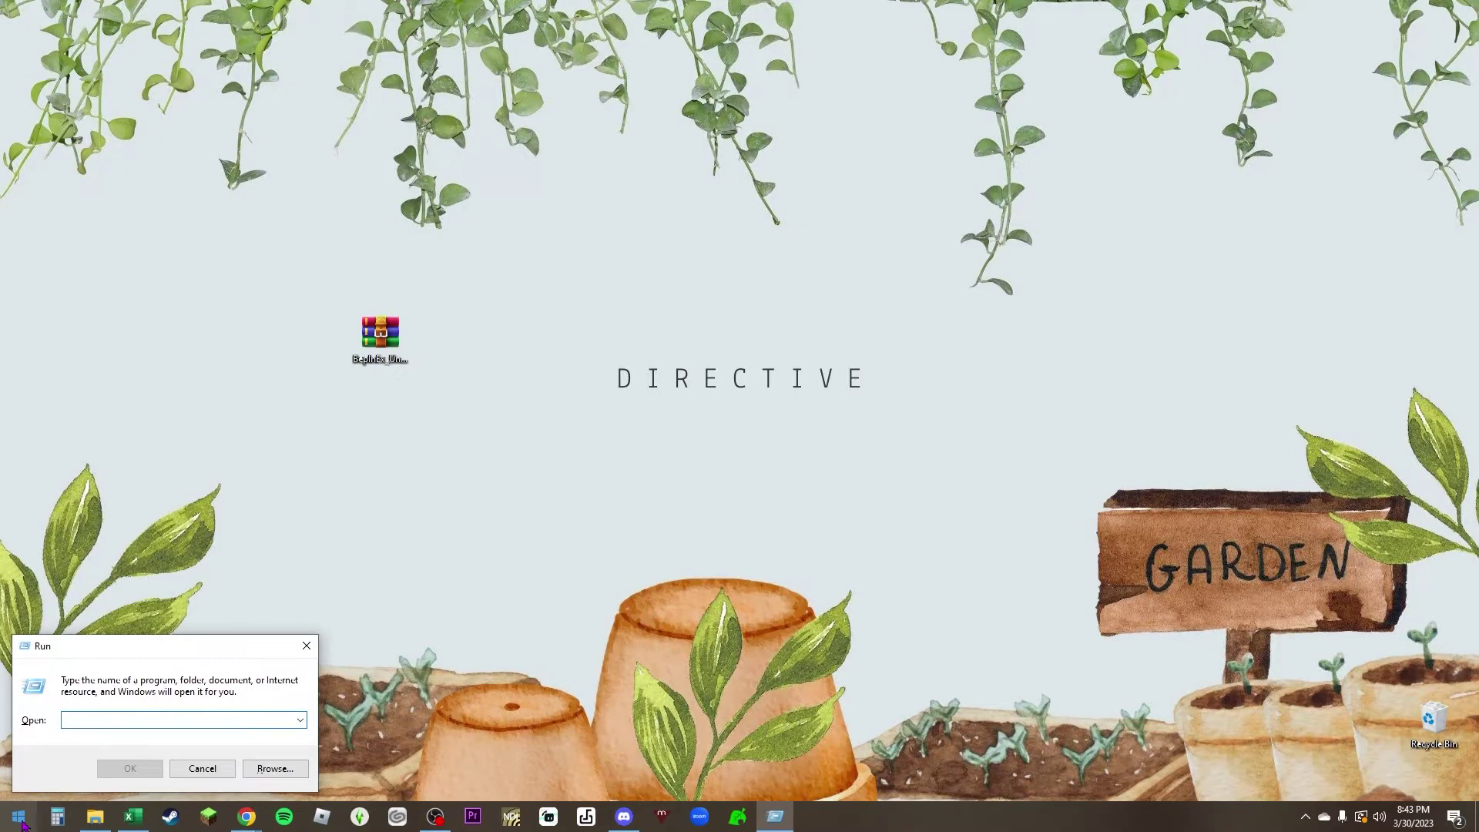
{"action": "type", "text": "appdata"}
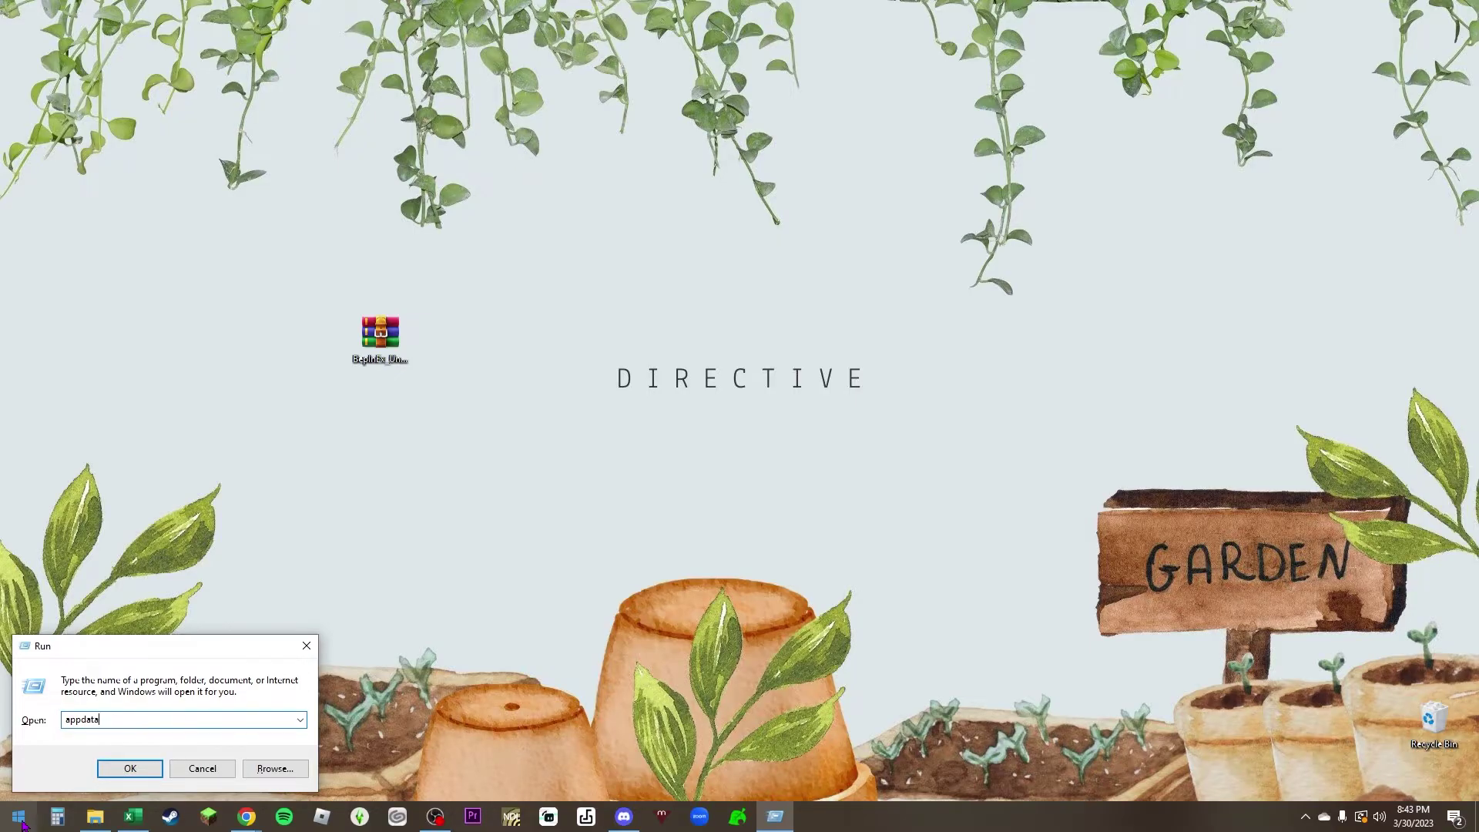
{"action": "key", "text": "Return"}
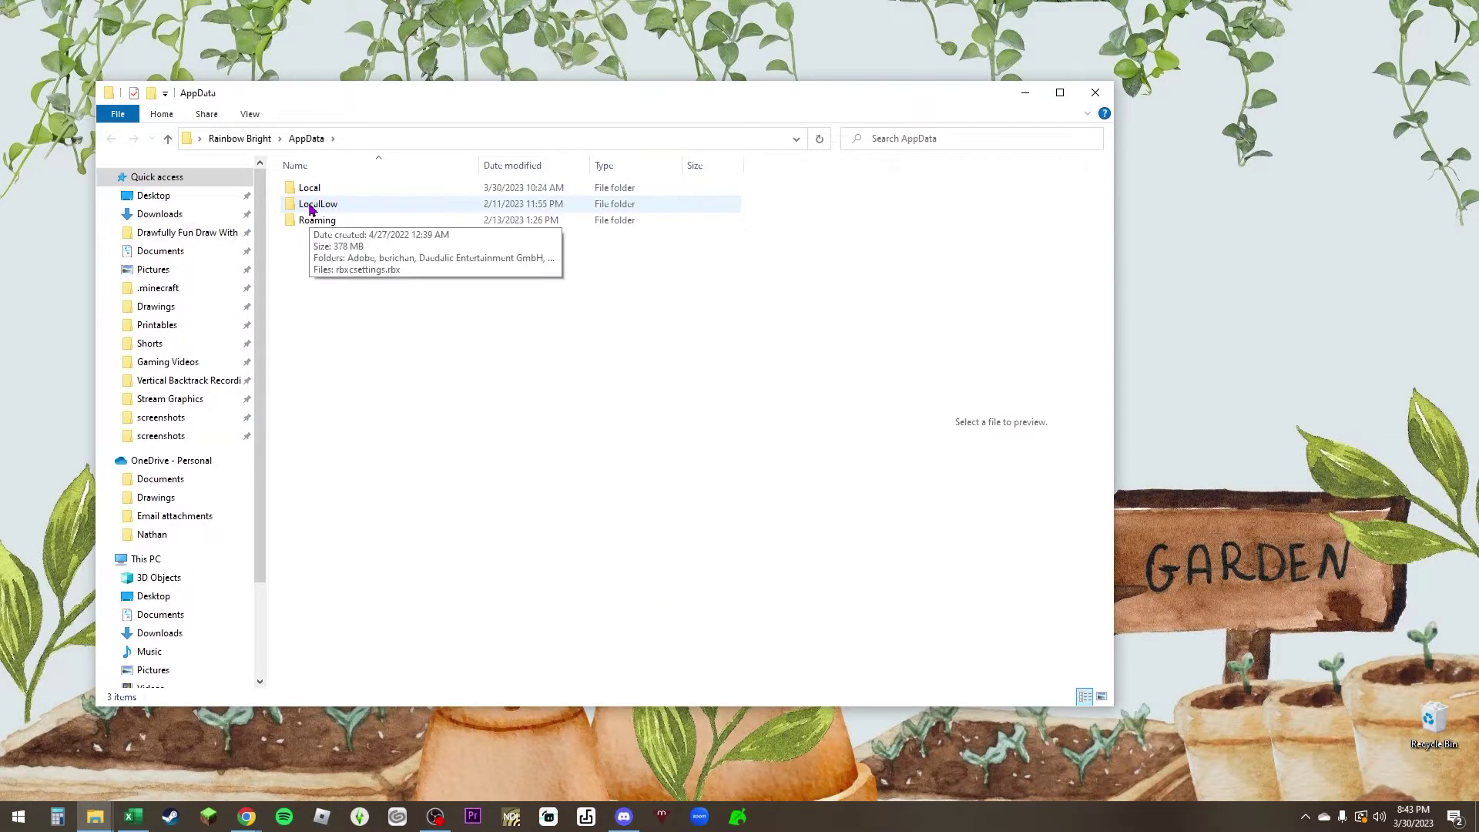
Copy the Dinkum save folder from LocalLow's game developer folder.
{"action": "double_click", "coordinate": [312, 210]}
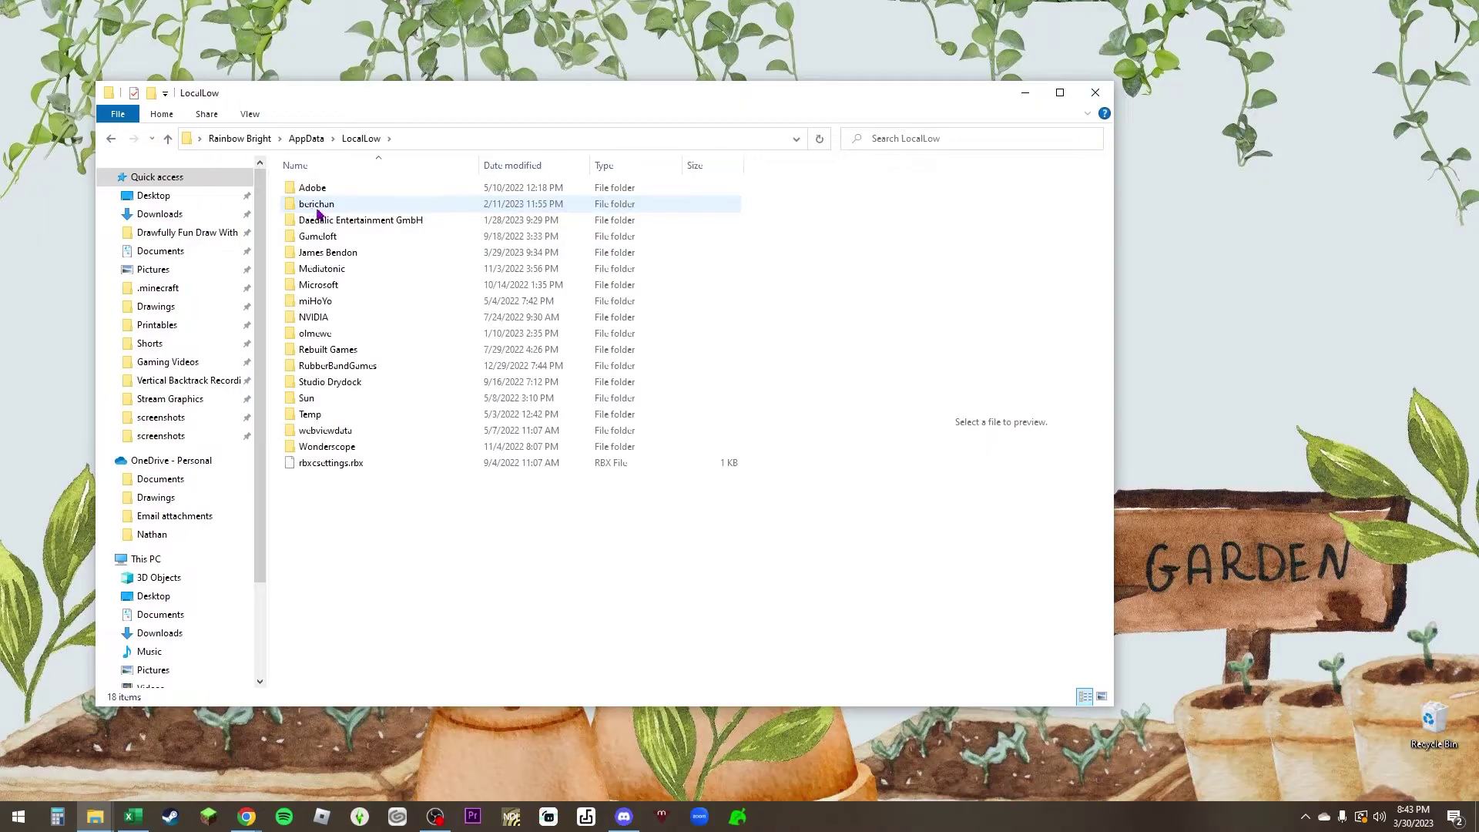
{"action": "mouse_move", "coordinate": [371, 258]}
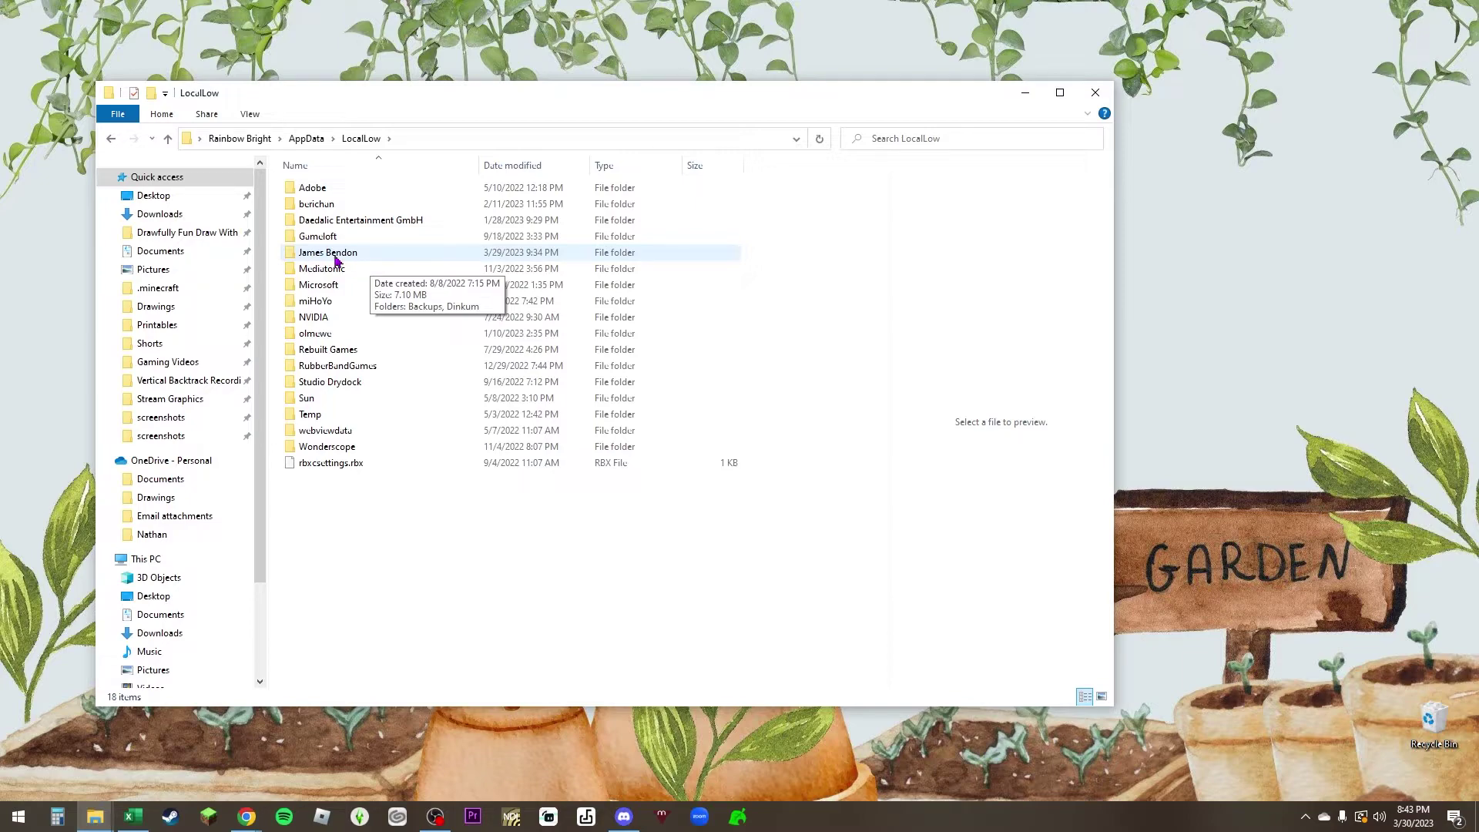
{"action": "double_click", "coordinate": [335, 259]}
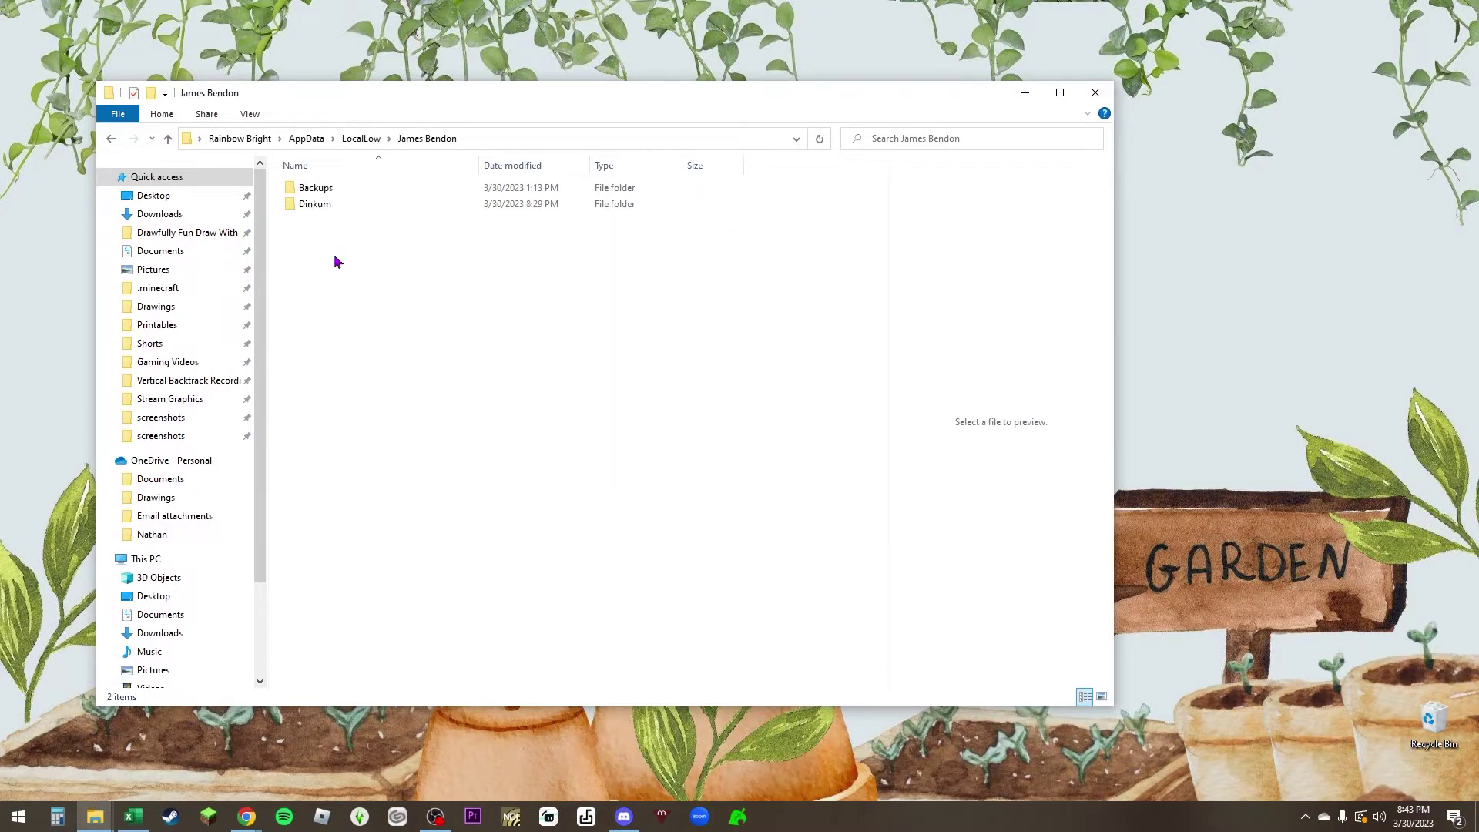
{"action": "left_click", "coordinate": [314, 205]}
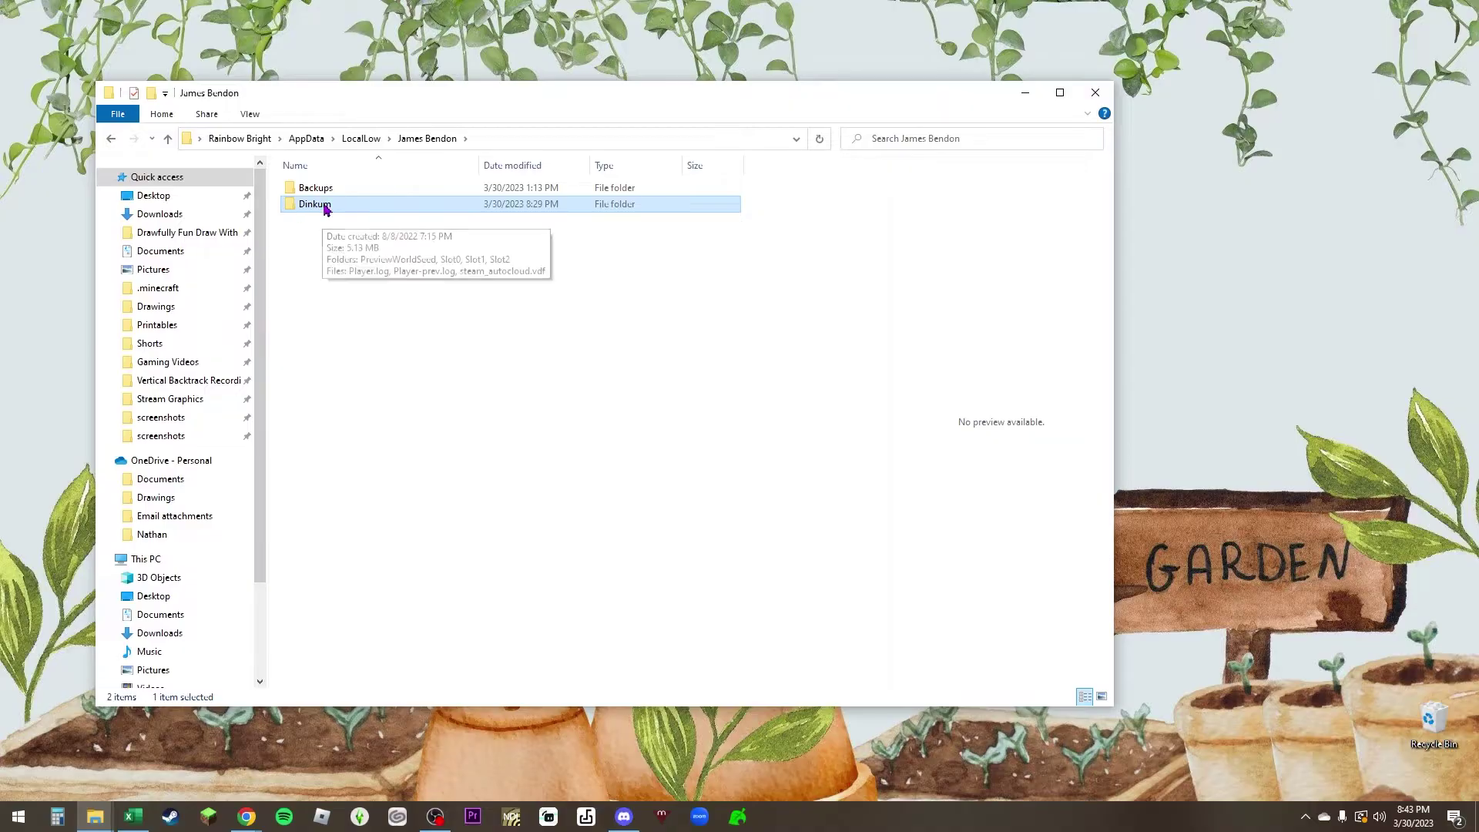
{"action": "right_click", "coordinate": [322, 207]}
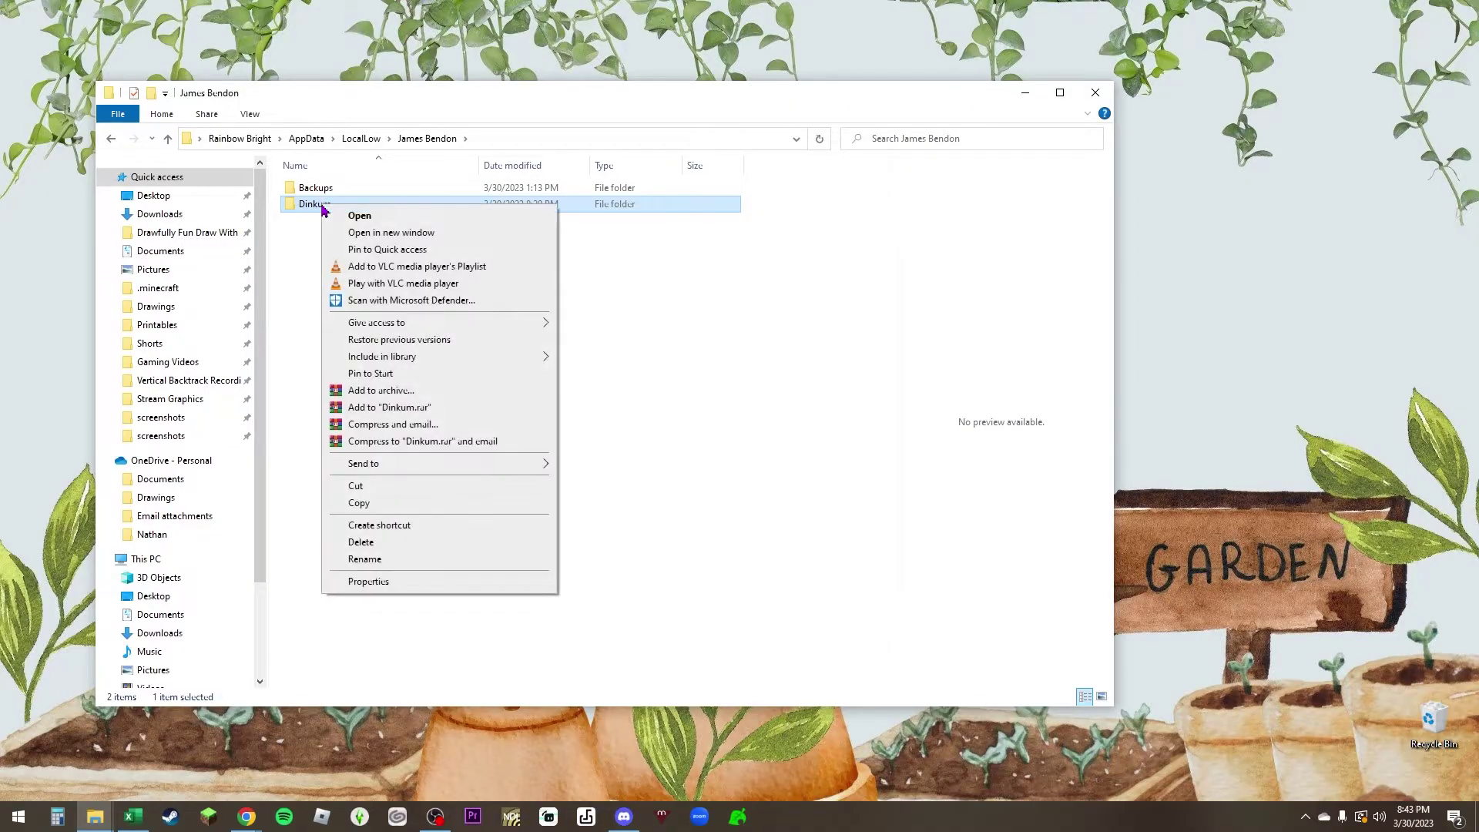
{"action": "left_click", "coordinate": [373, 503]}
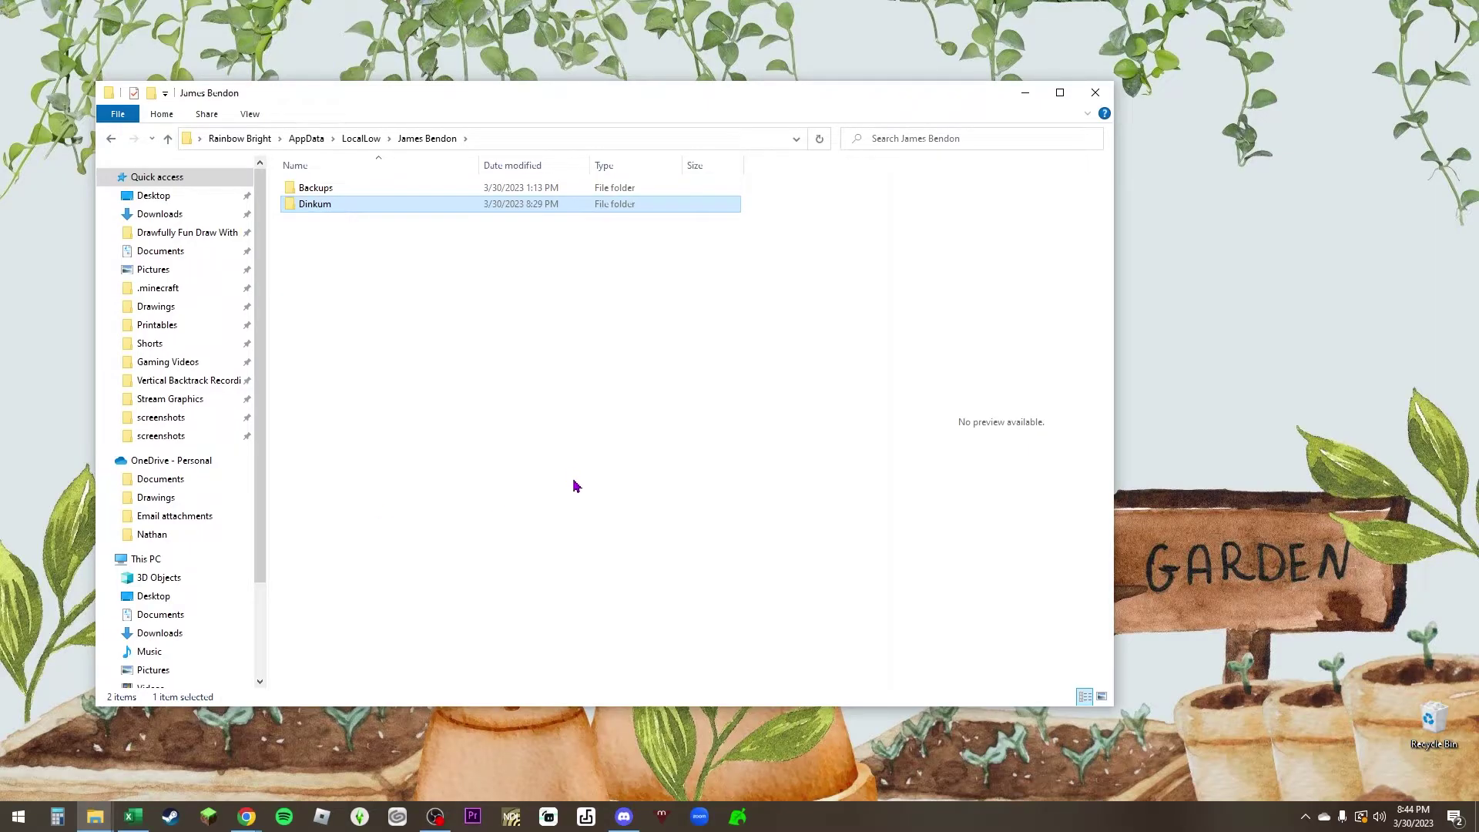
Paste the Dinkum folder onto the desktop, replacing the old files, and place it top-left.
{"action": "left_click_drag", "start_coordinate": [544, 109], "coordinate": [801, 137]}
{"action": "left_click", "coordinate": [157, 251]}
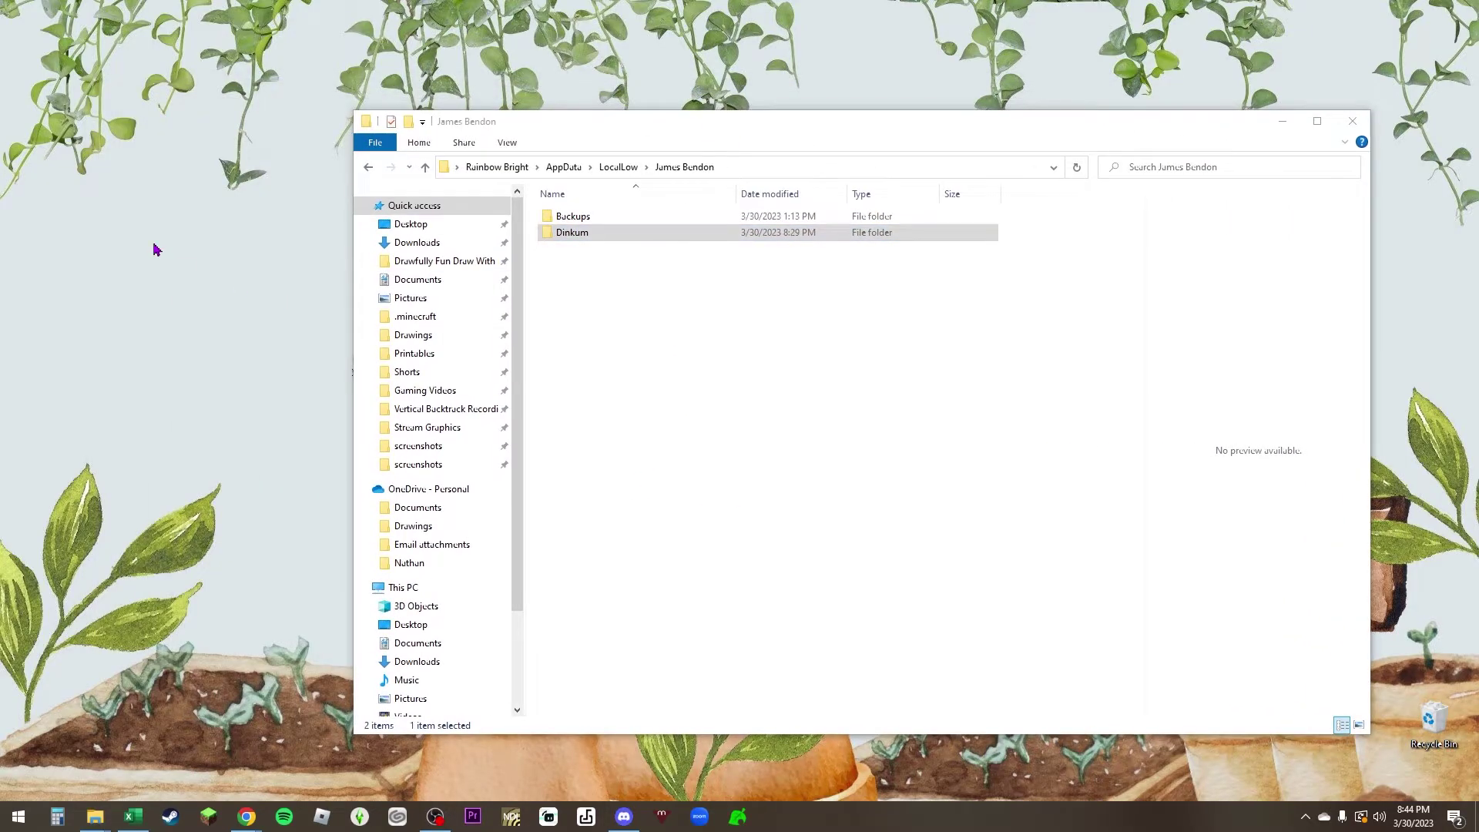
{"action": "key", "text": "ctrl+v"}
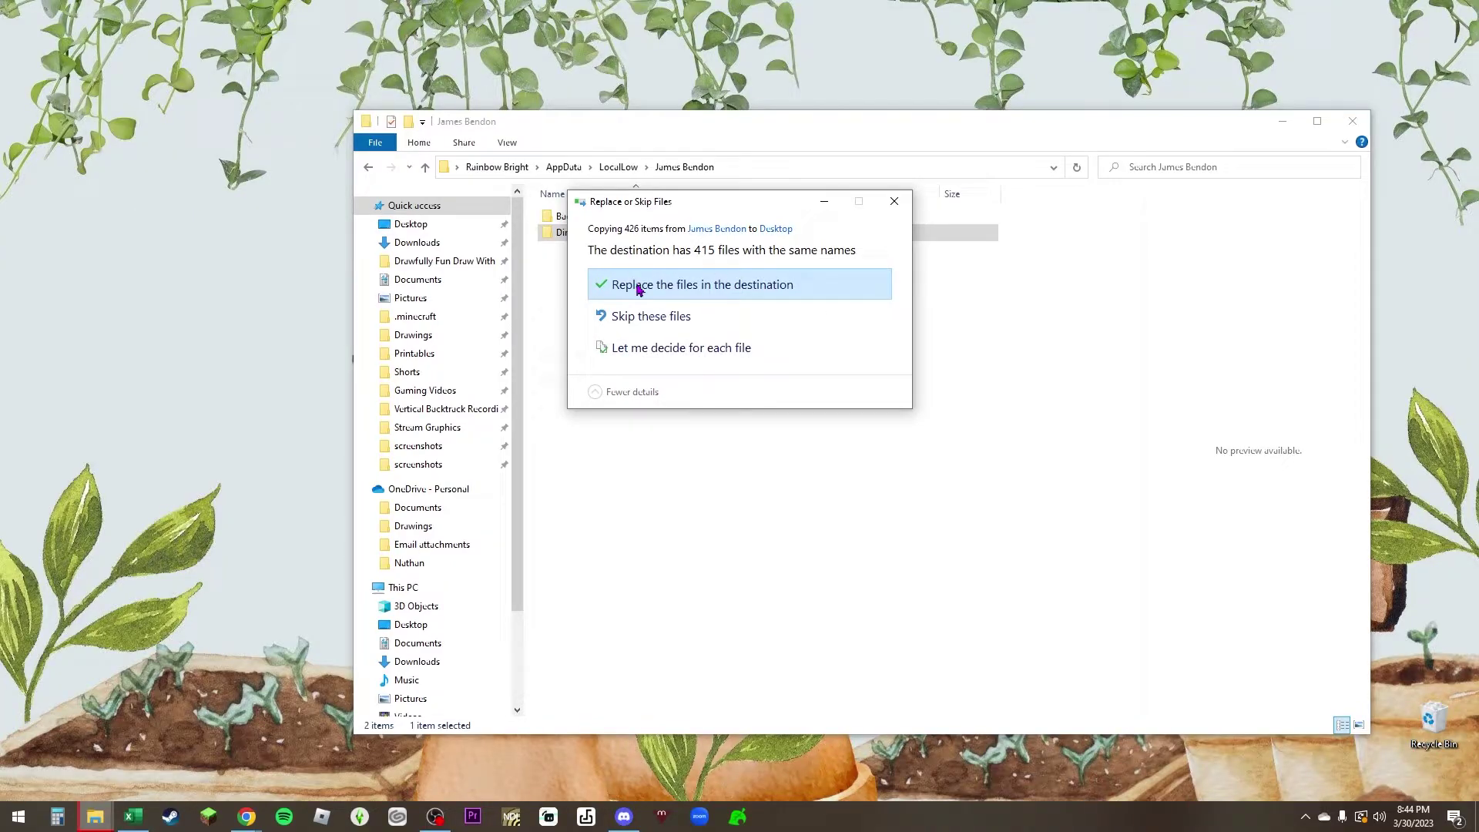
{"action": "left_click", "coordinate": [638, 286]}
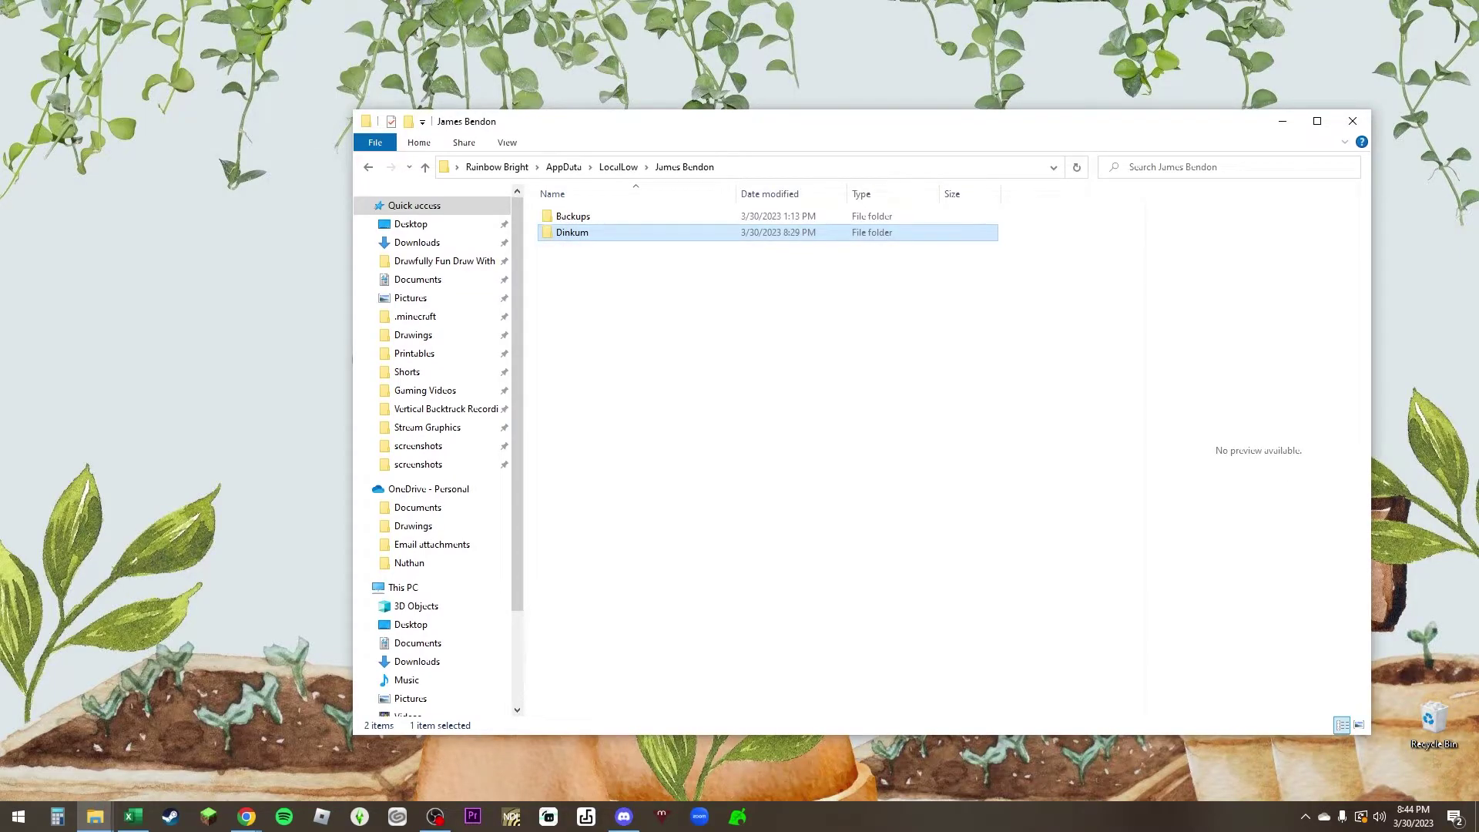
{"action": "left_click", "coordinate": [247, 357]}
{"action": "key", "text": "ctrl+v"}
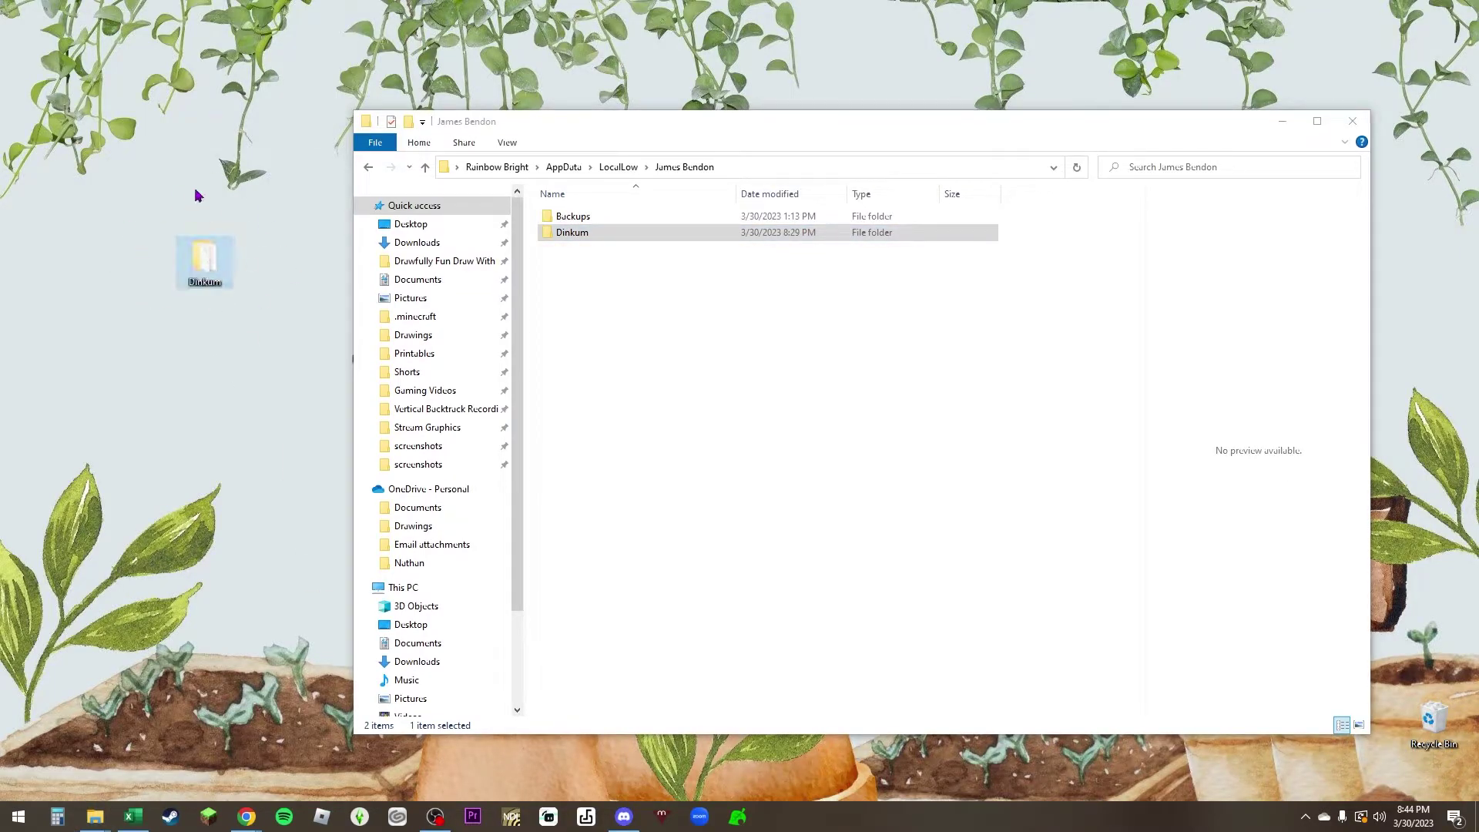
{"action": "left_click_drag", "start_coordinate": [204, 266], "coordinate": [31, 35]}
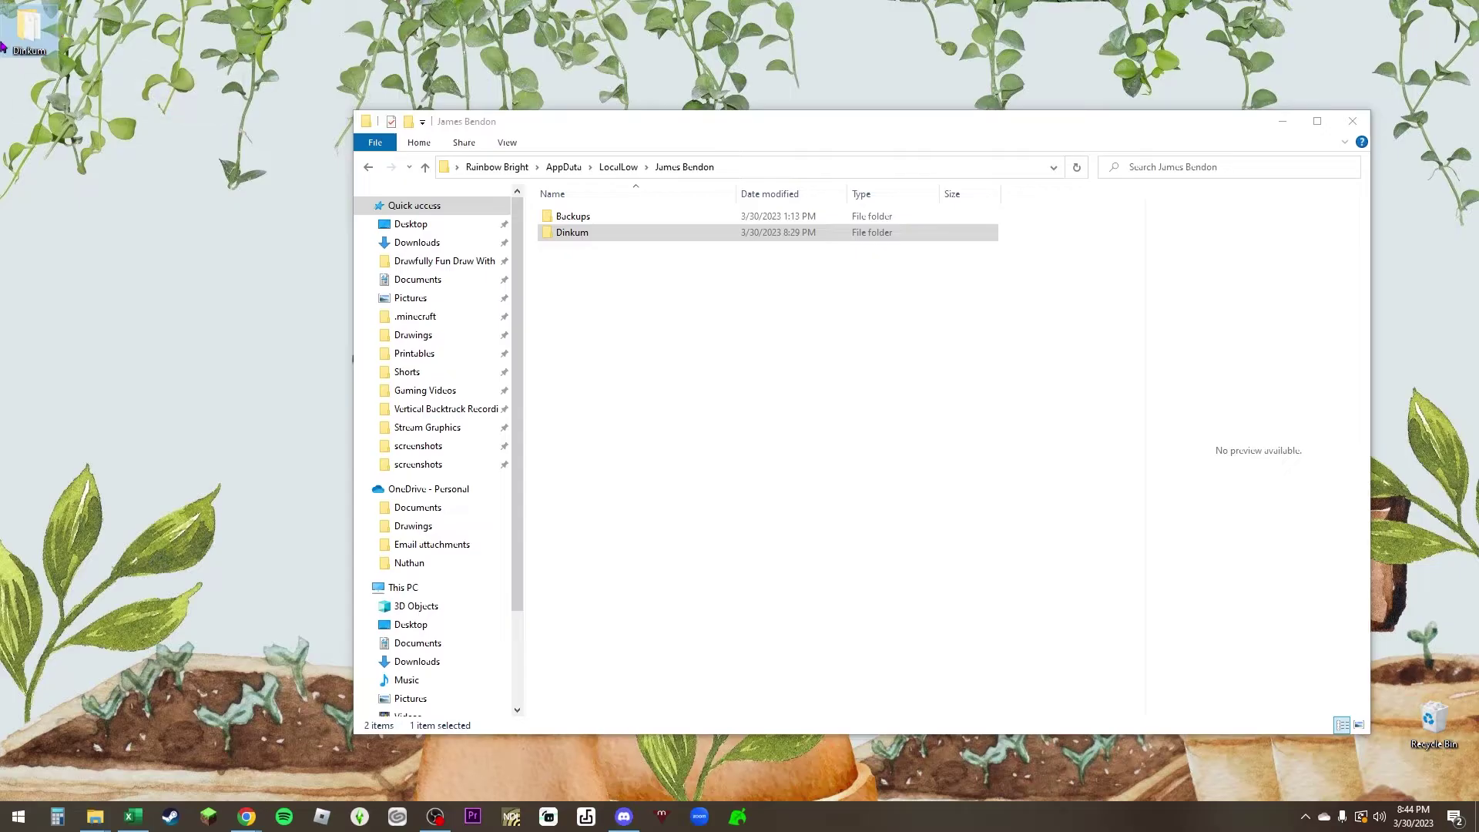
{"action": "left_click", "coordinate": [1353, 122]}
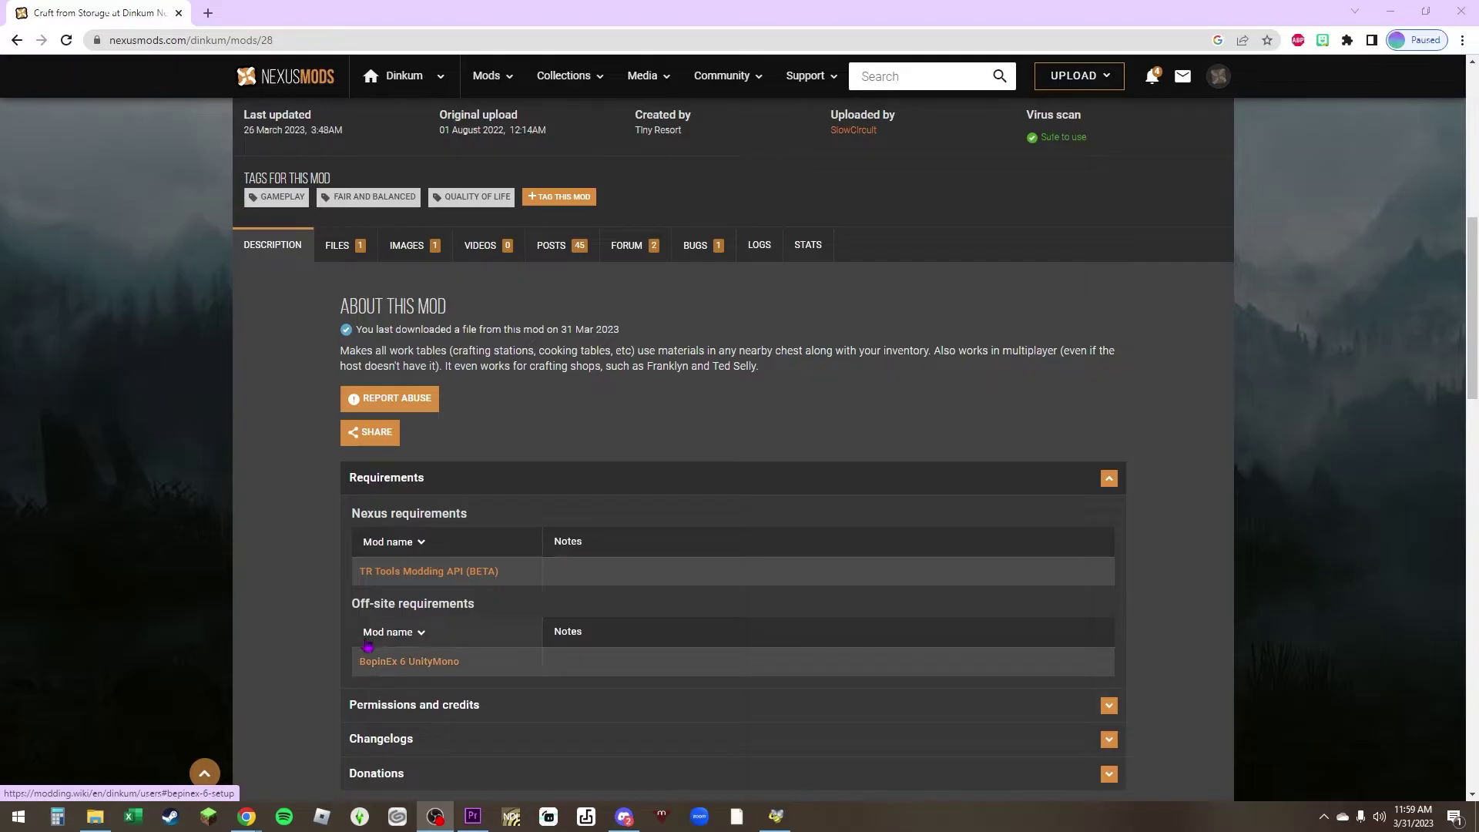
Follow the BepInEx 6 UnityMono link under Off-site requirements.
{"action": "left_click", "coordinate": [401, 663]}
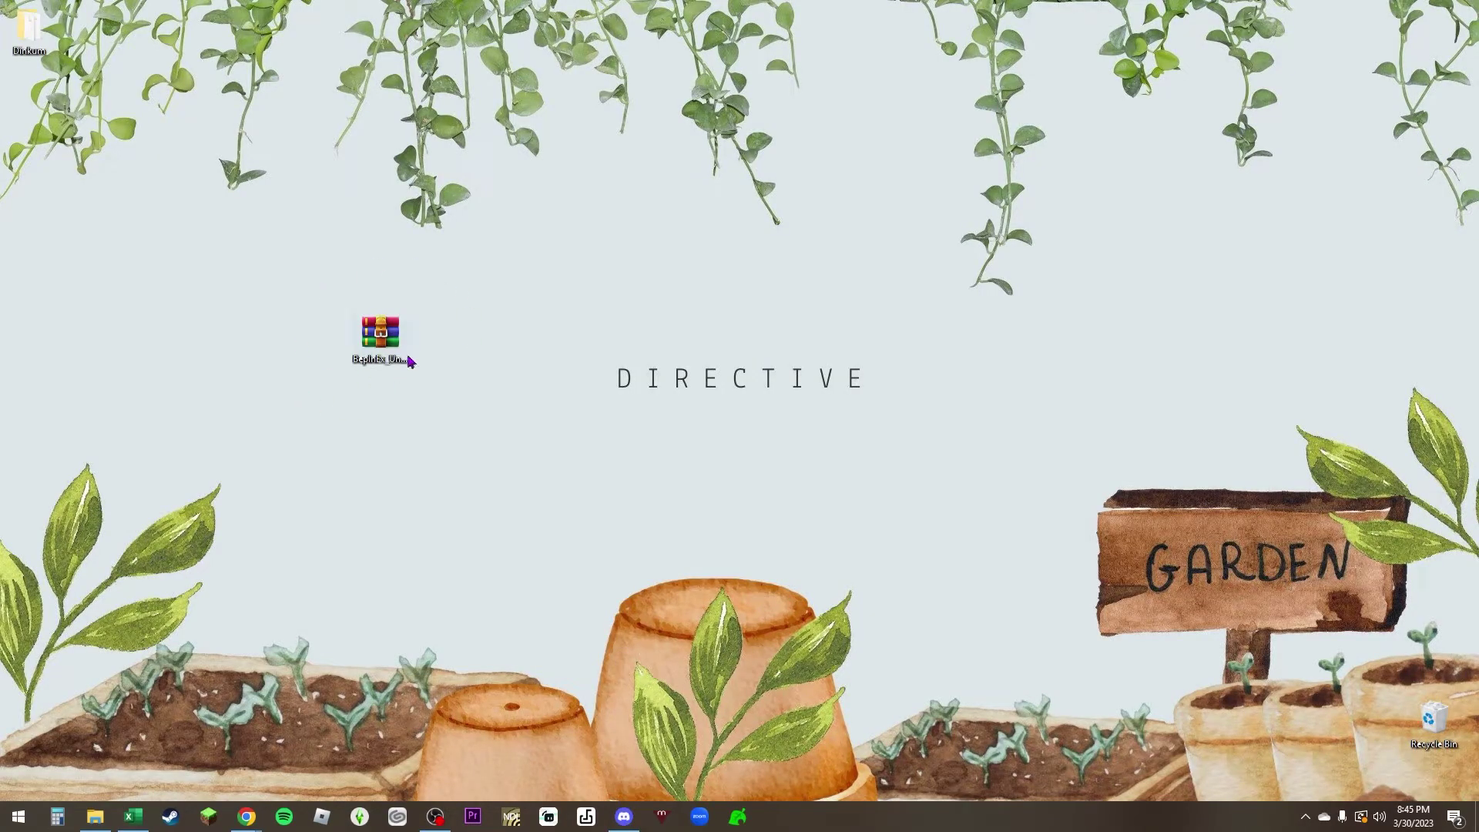
Move the BepInEx zip up and left on the desktop, then launch Steam.
{"action": "left_click_drag", "start_coordinate": [390, 348], "coordinate": [439, 404]}
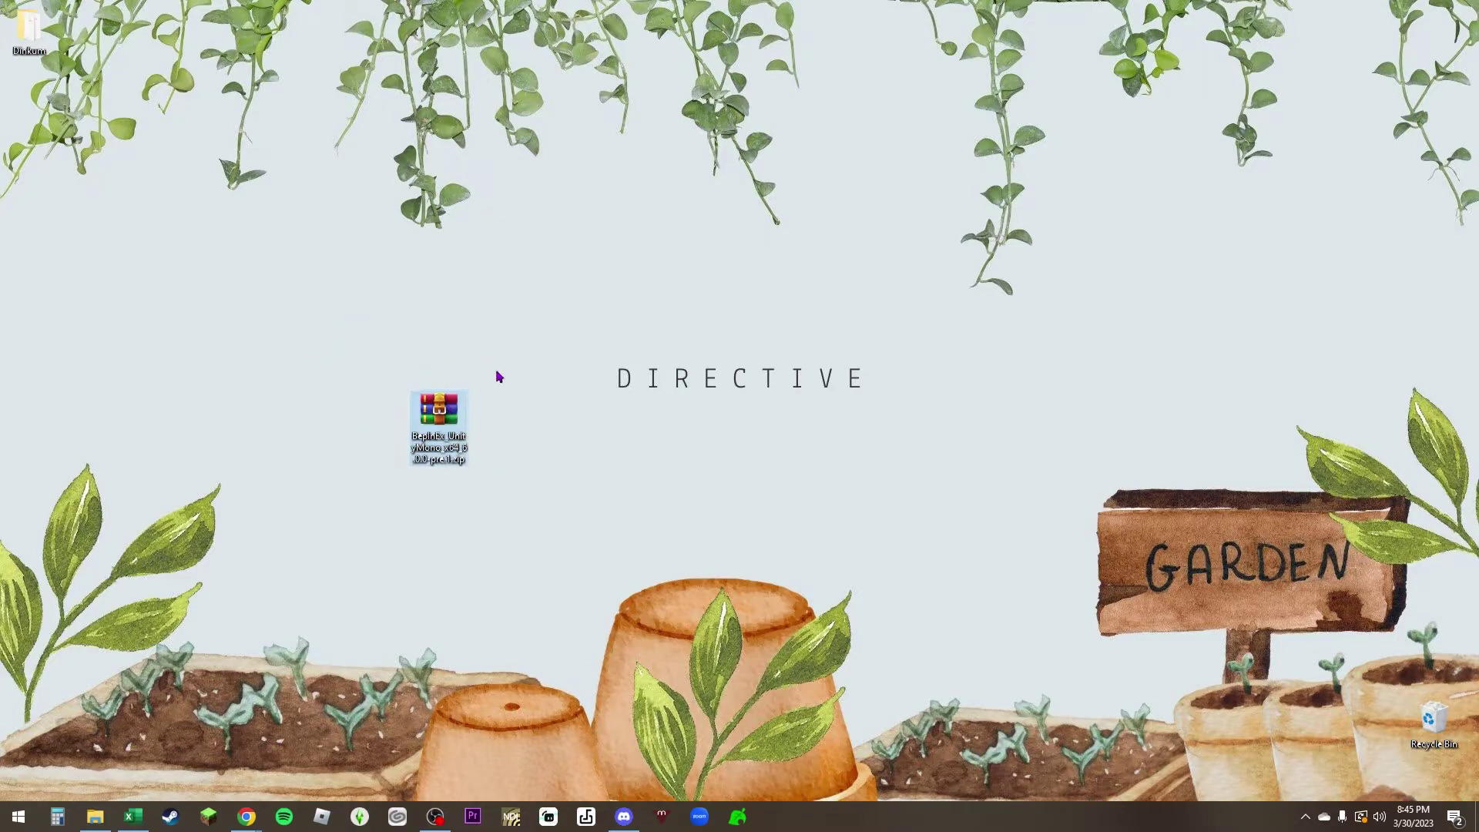
{"action": "left_click_drag", "start_coordinate": [444, 439], "coordinate": [327, 362]}
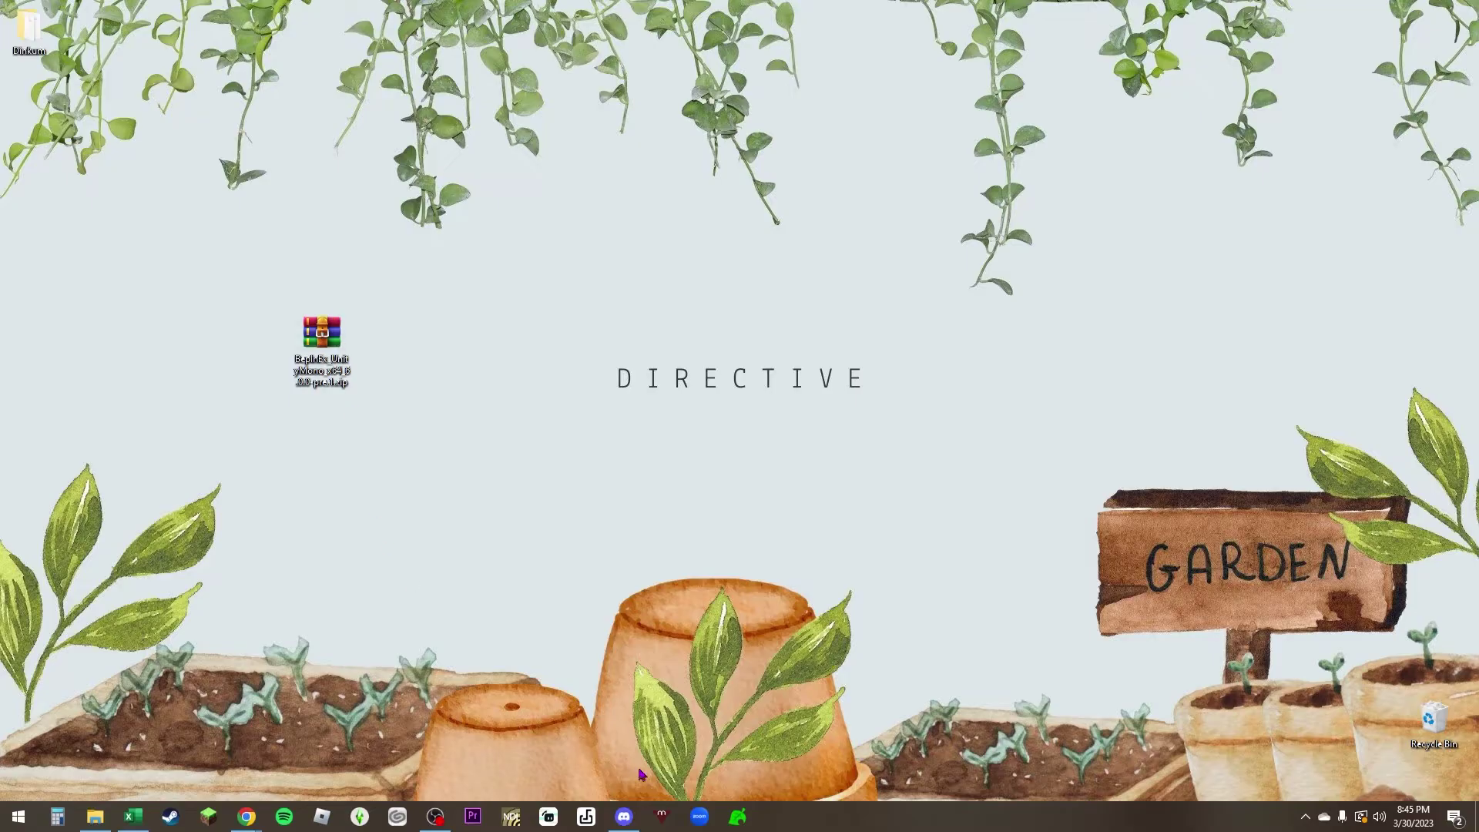
{"action": "left_click", "coordinate": [170, 815]}
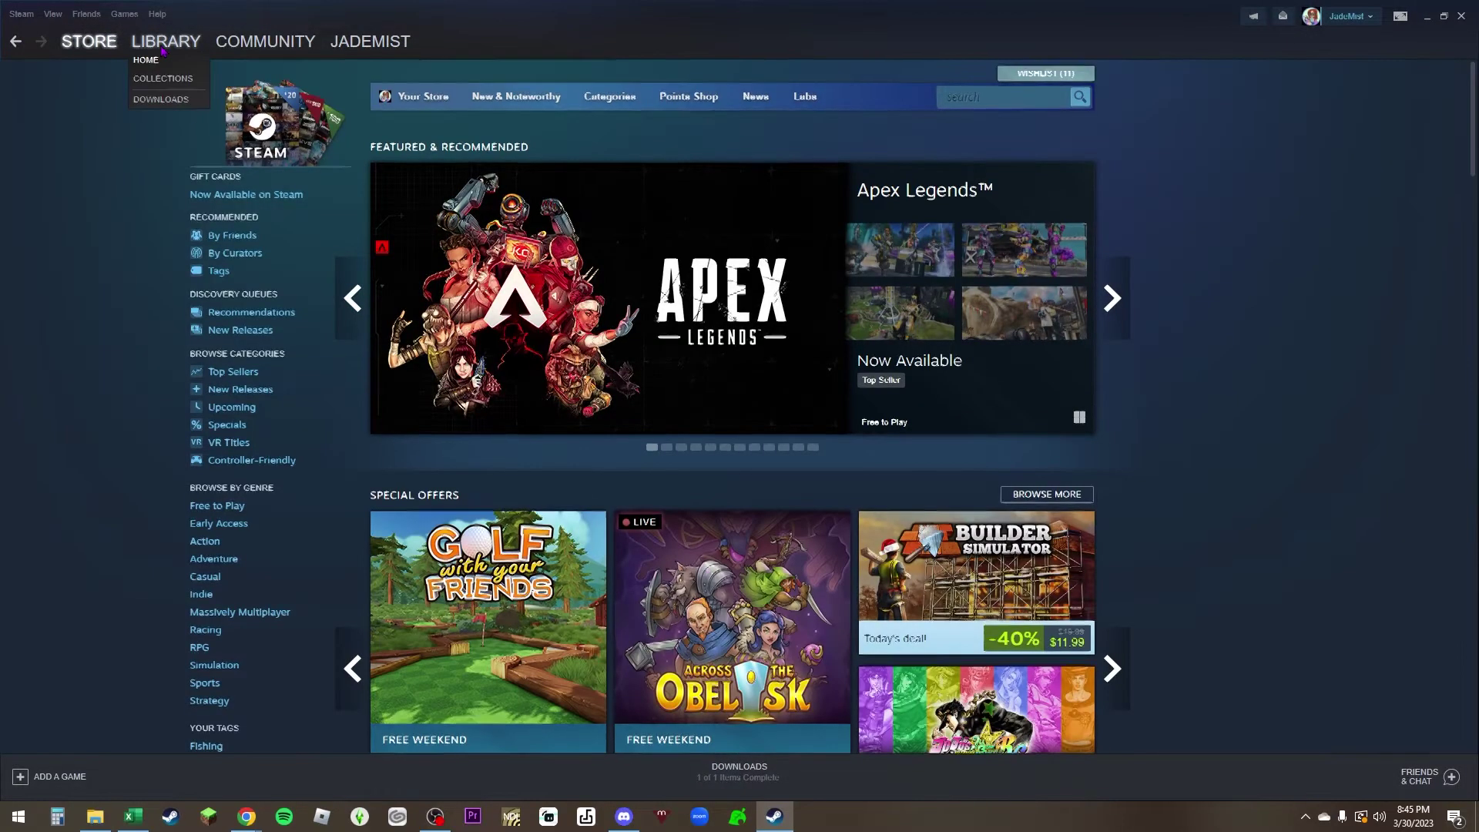
Browse Dinkum's local files from its Manage menu in the Steam library.
{"action": "left_click", "coordinate": [165, 41]}
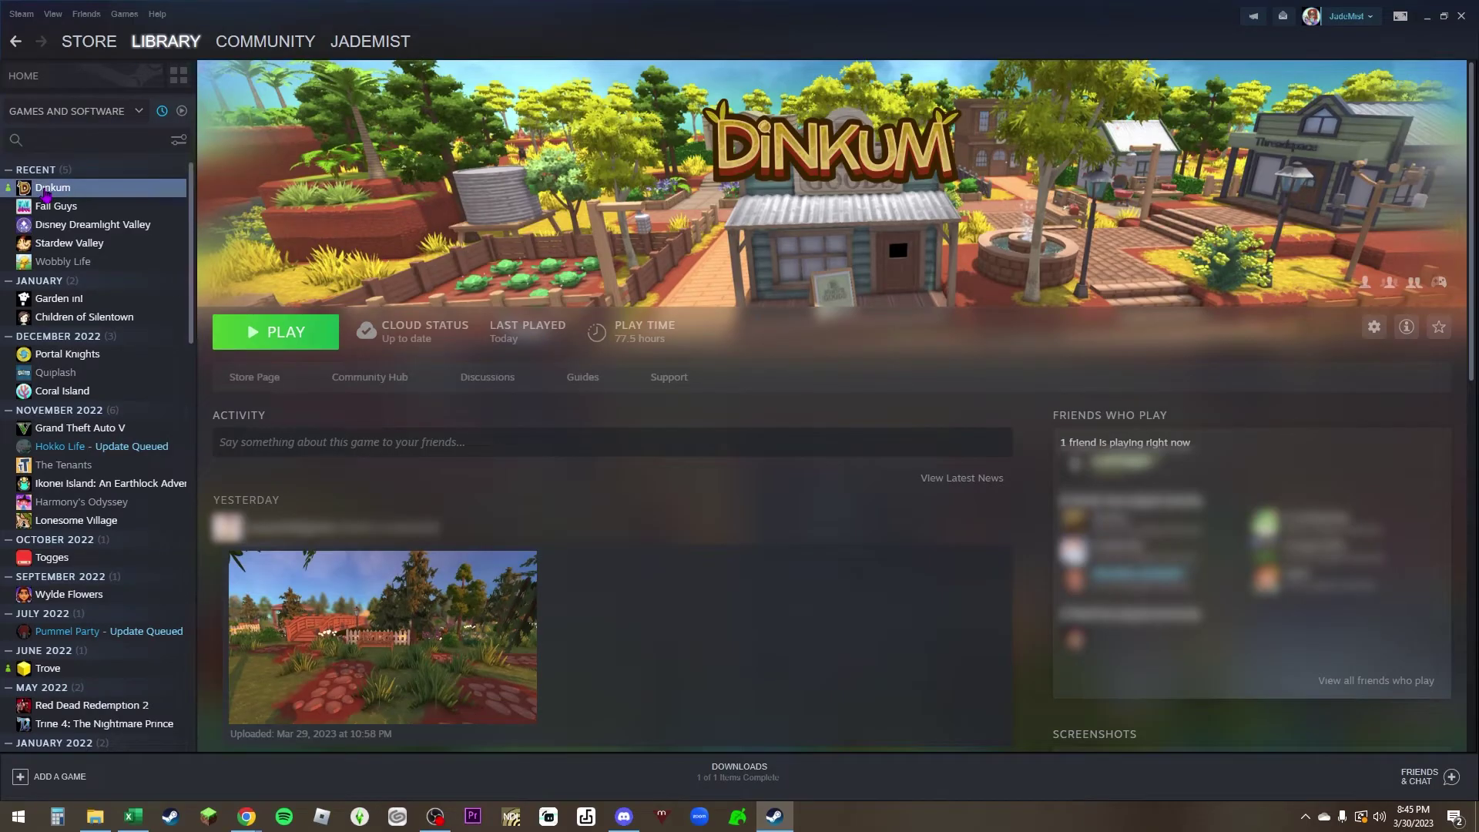
{"action": "right_click", "coordinate": [46, 194]}
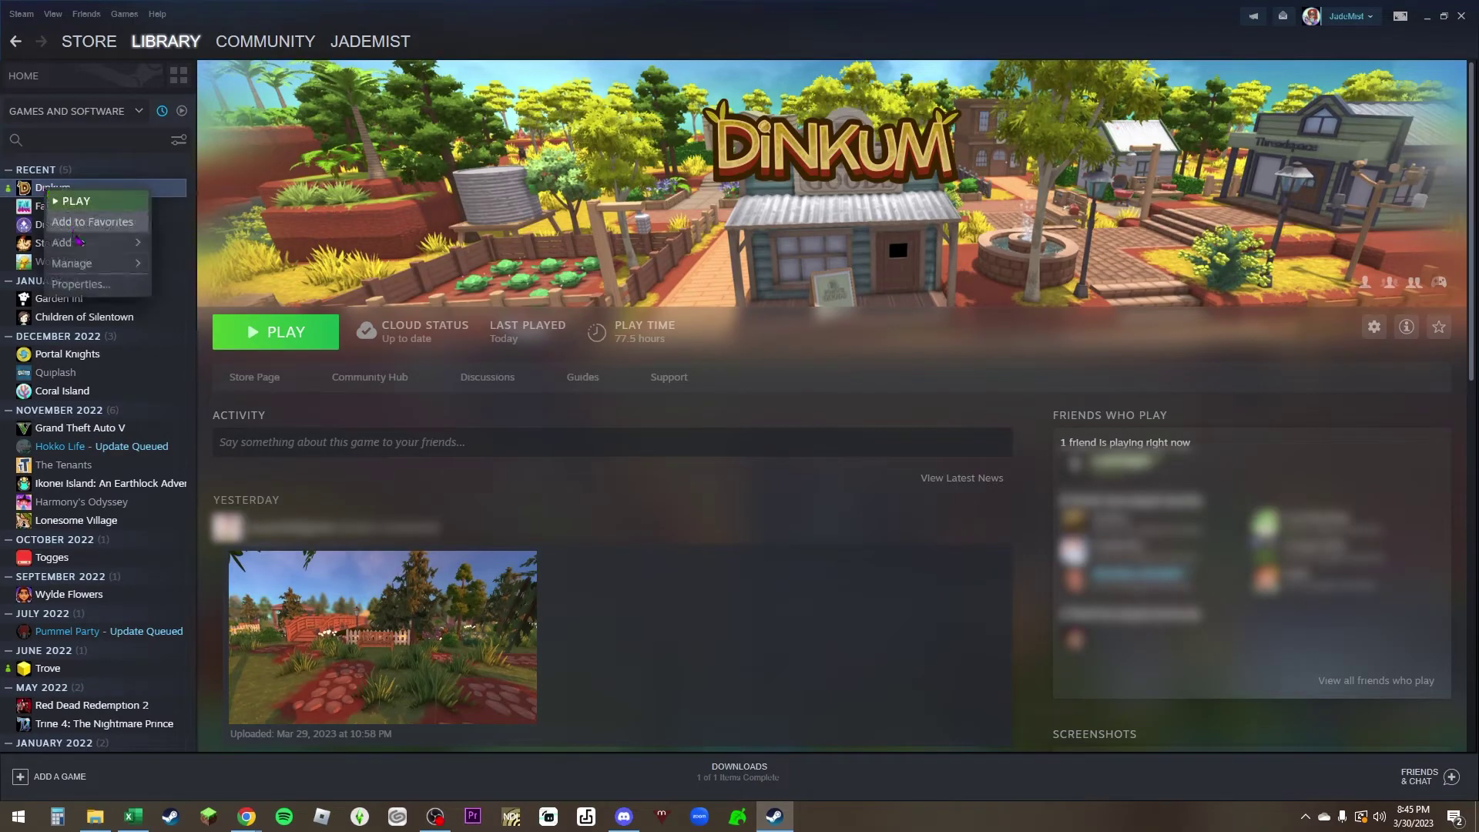
{"action": "mouse_move", "coordinate": [89, 275]}
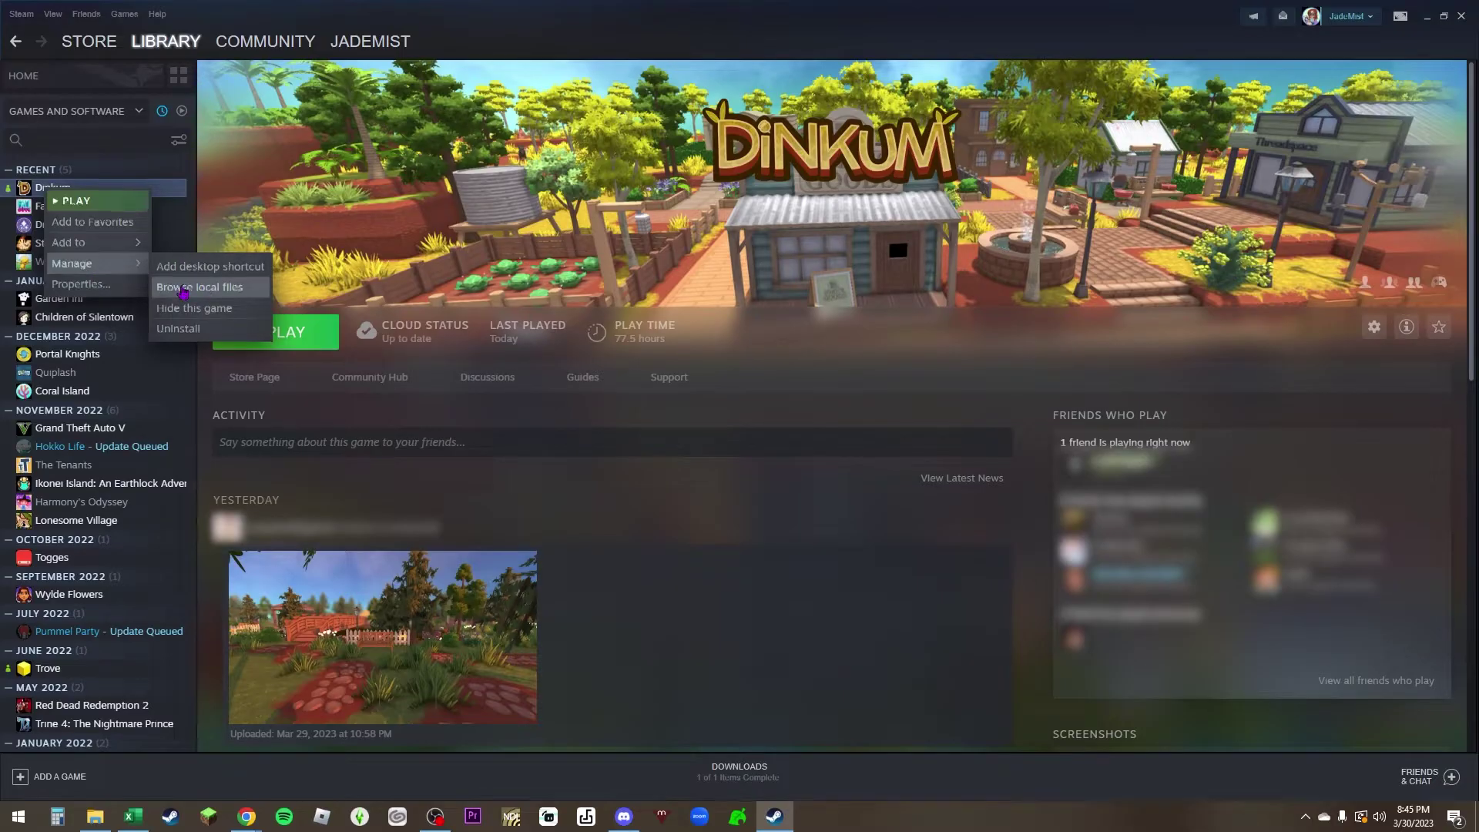
{"action": "left_click", "coordinate": [184, 288]}
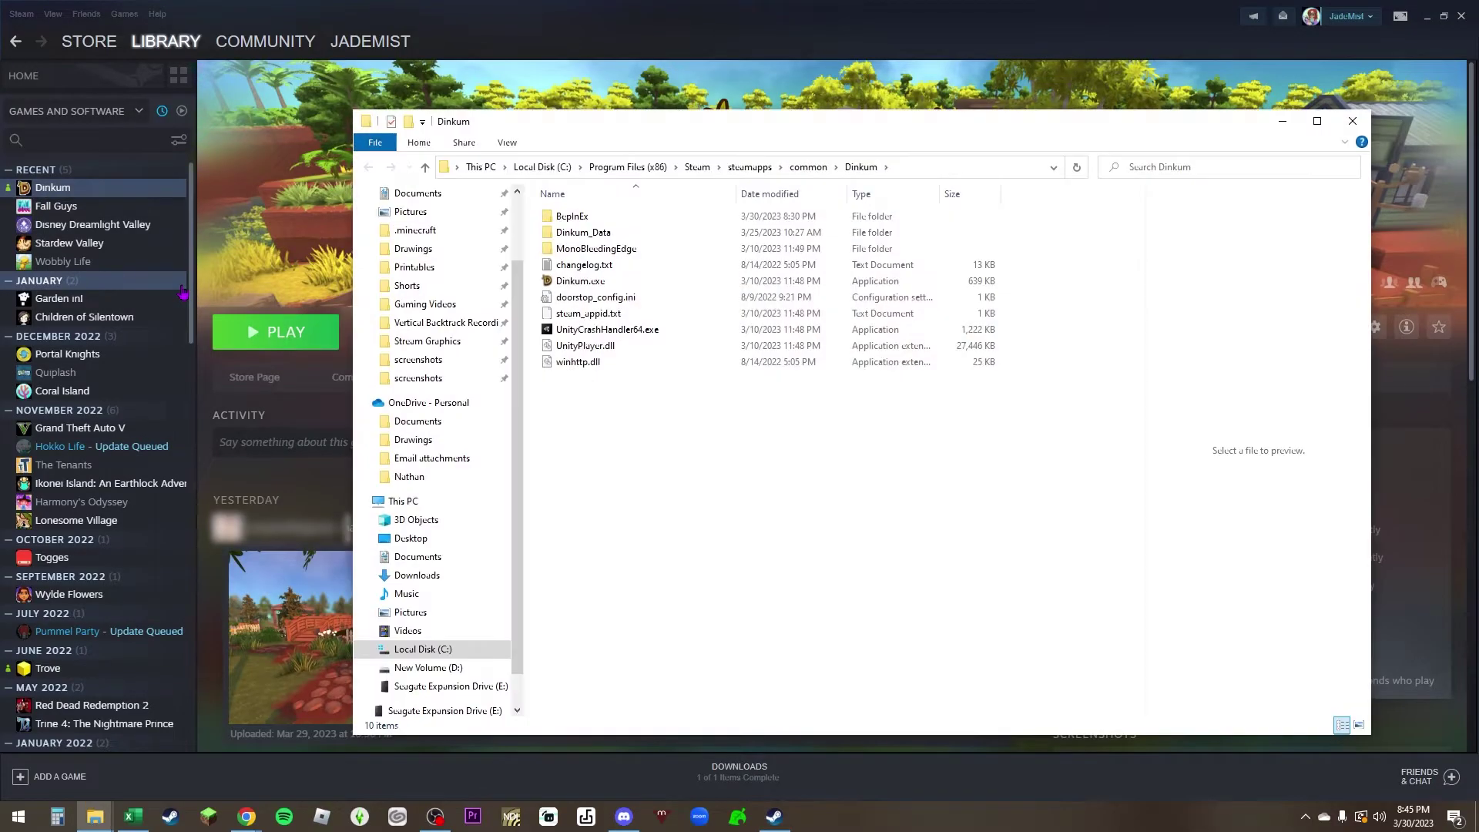
Delete BepInEx, changelog.txt, doorstop_config.ini and winhttp.dll, then drop in the new BepInEx zip.
{"action": "left_click", "coordinate": [1427, 17]}
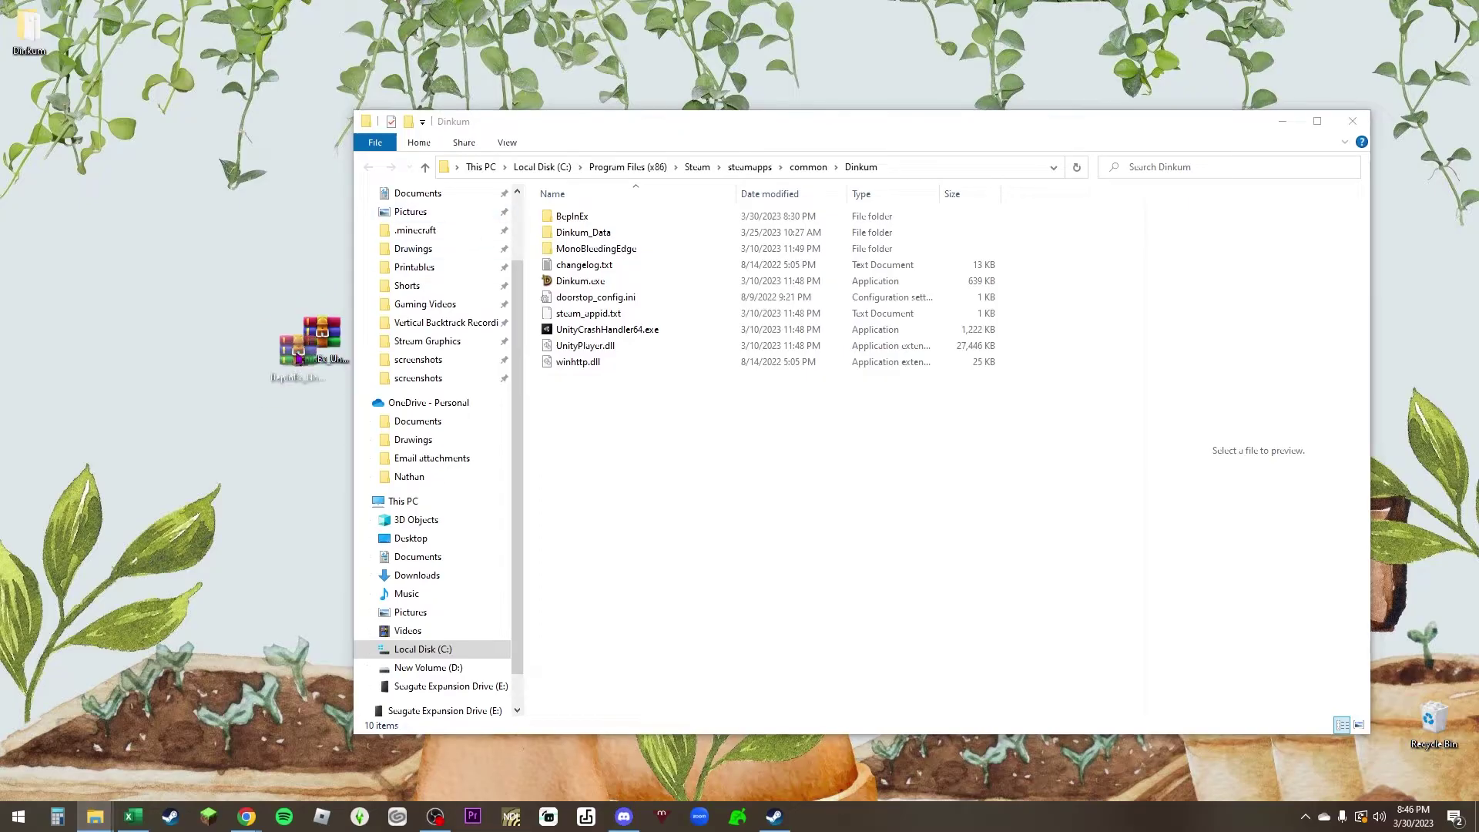
{"action": "left_click_drag", "start_coordinate": [299, 358], "coordinate": [296, 356]}
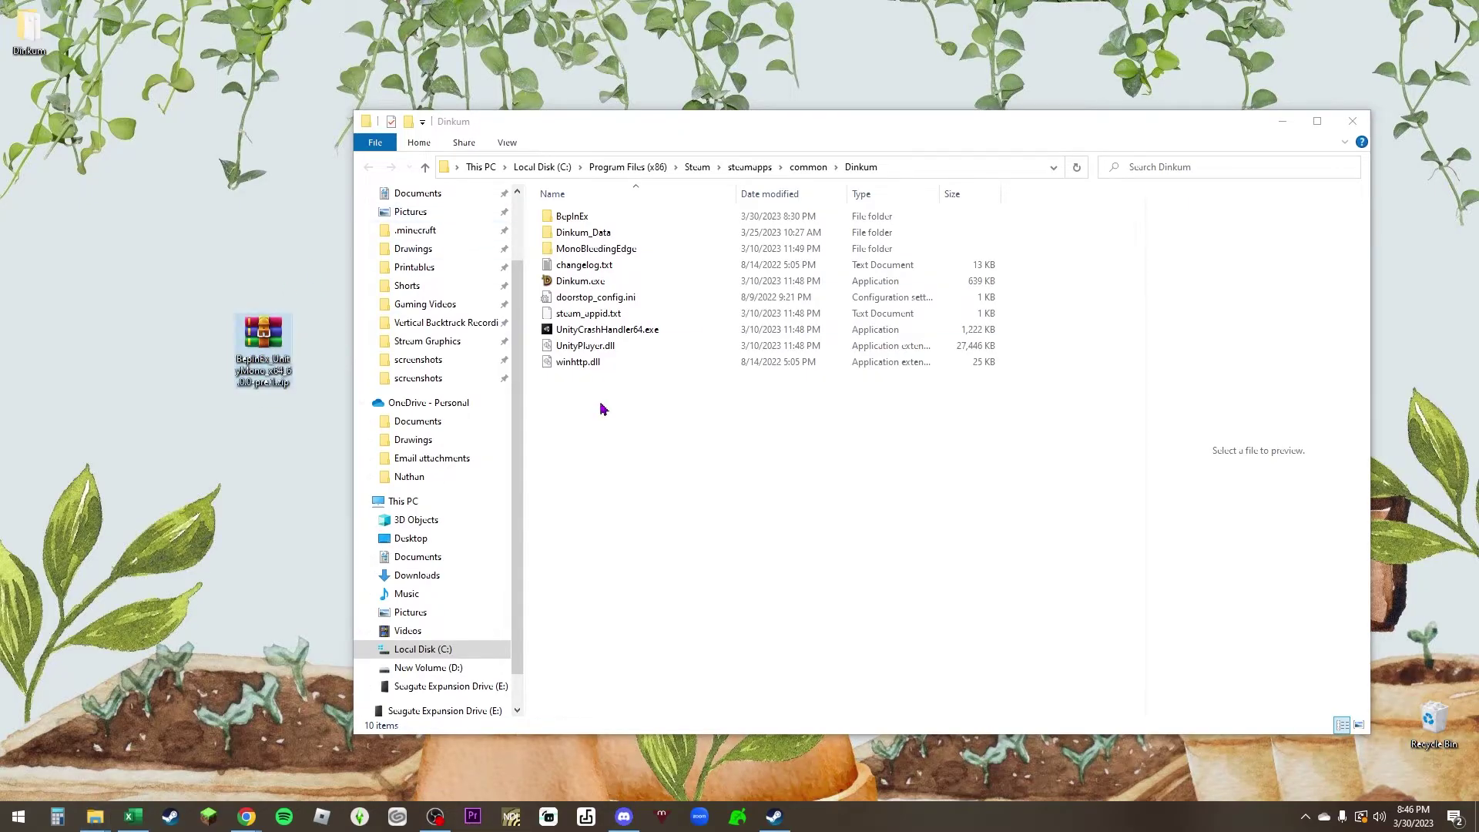
{"action": "left_click", "coordinate": [594, 223]}
{"action": "left_click", "coordinate": [593, 264], "text": "ctrl"}
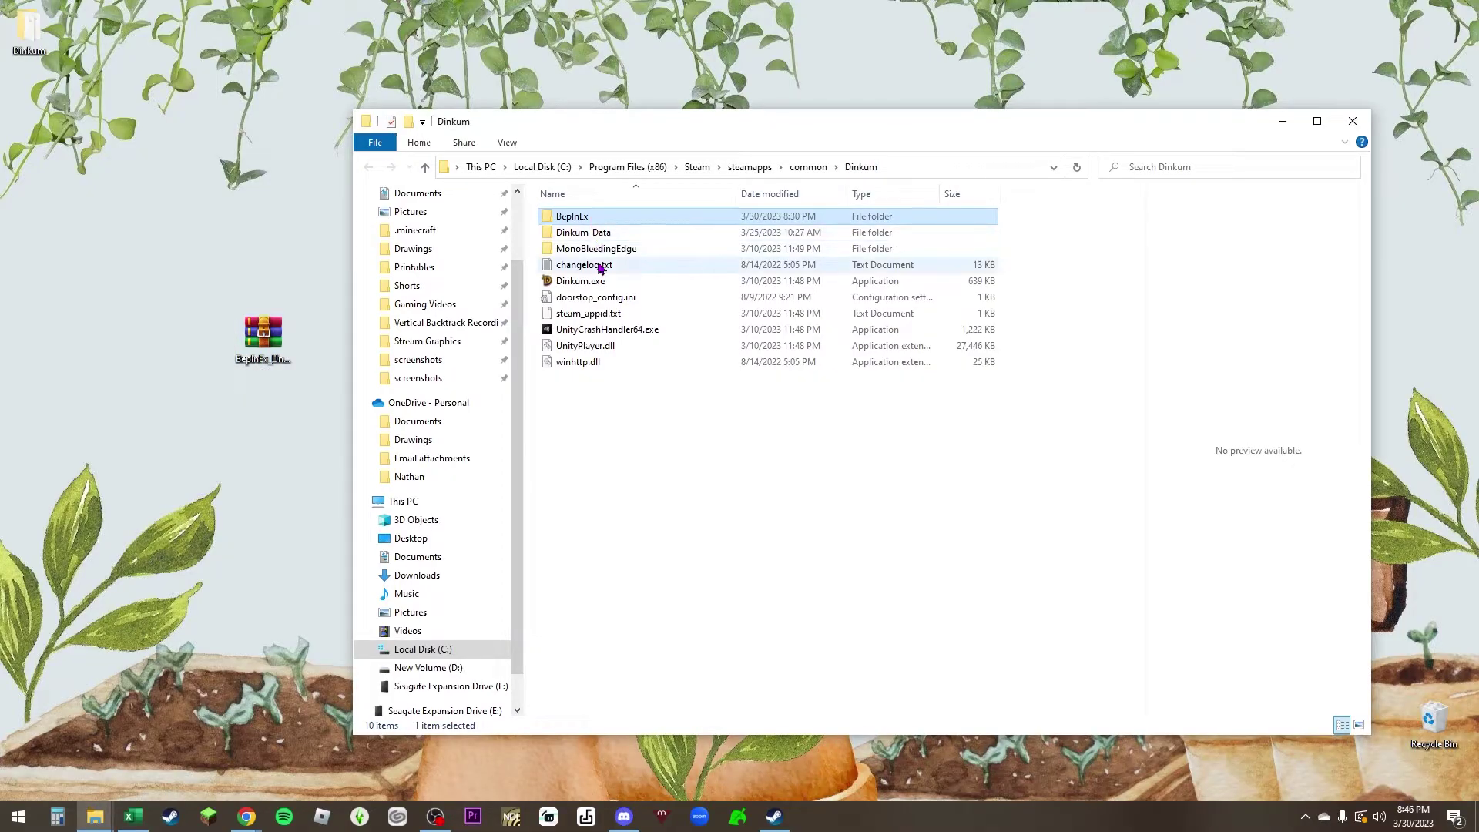
{"action": "left_click", "coordinate": [597, 297], "text": "ctrl"}
{"action": "left_click", "coordinate": [579, 362], "text": "ctrl"}
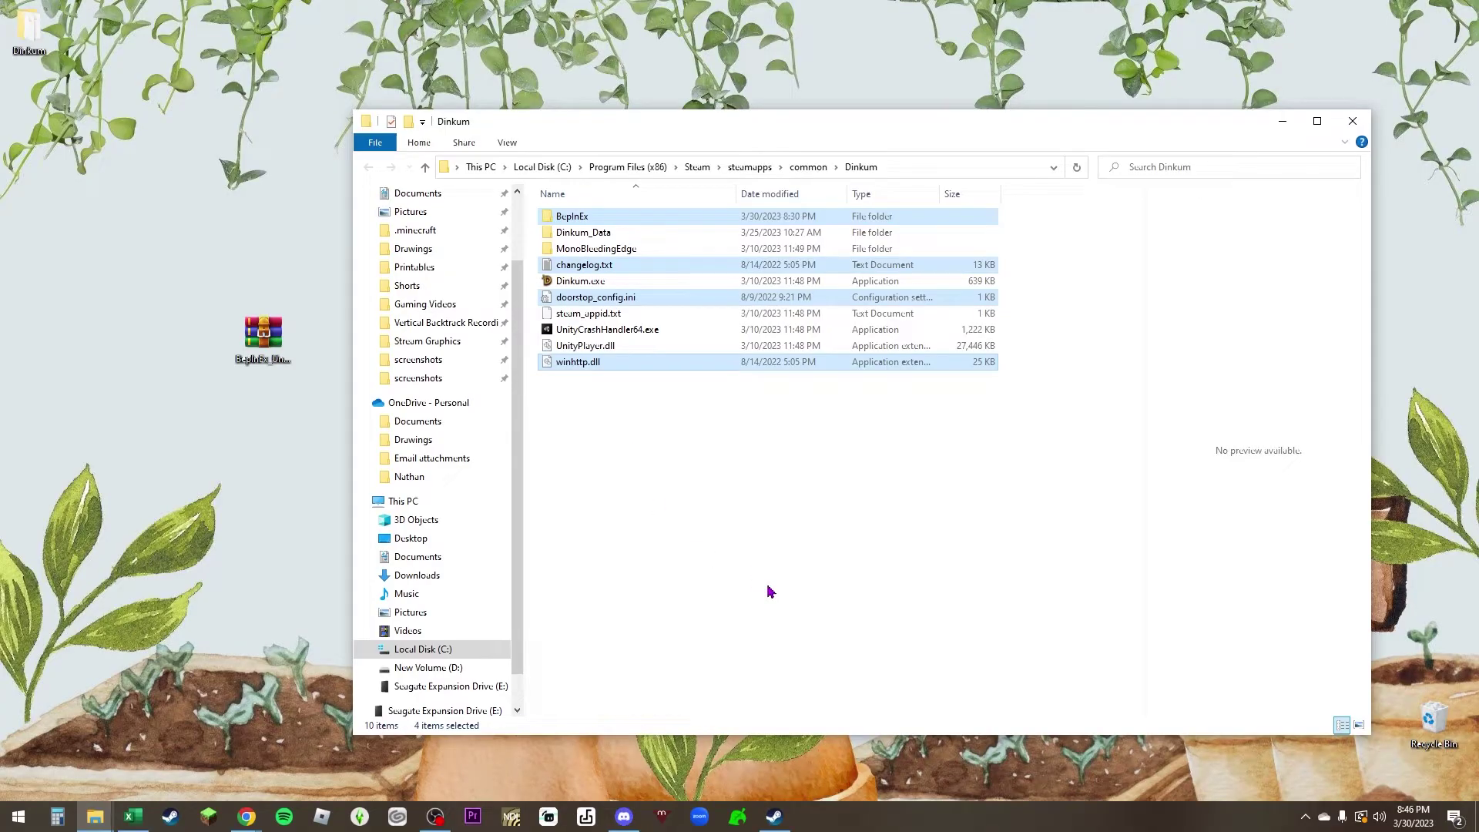
{"action": "key", "text": "Delete"}
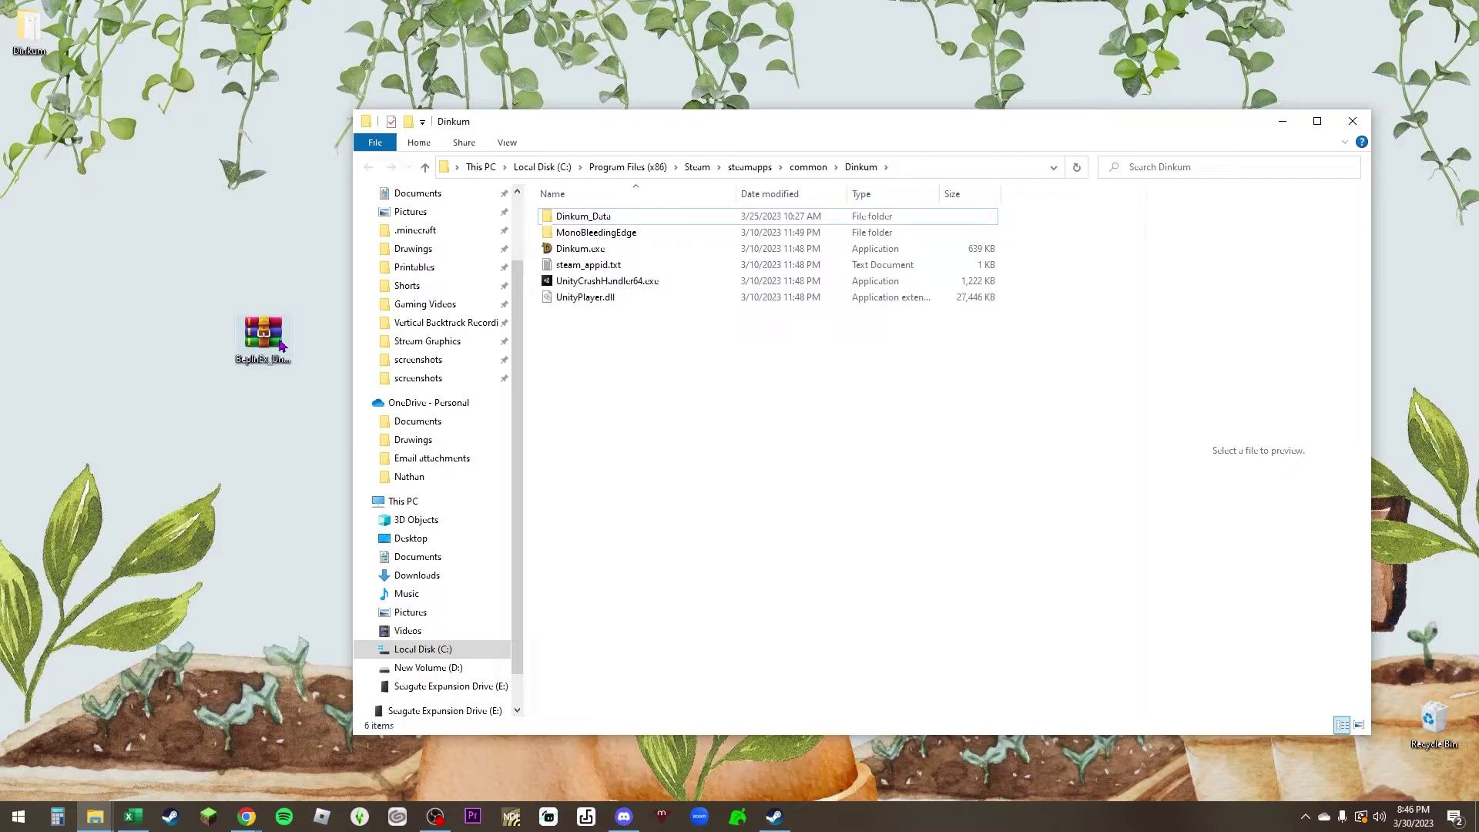
{"action": "left_click_drag", "start_coordinate": [260, 339], "coordinate": [599, 361]}
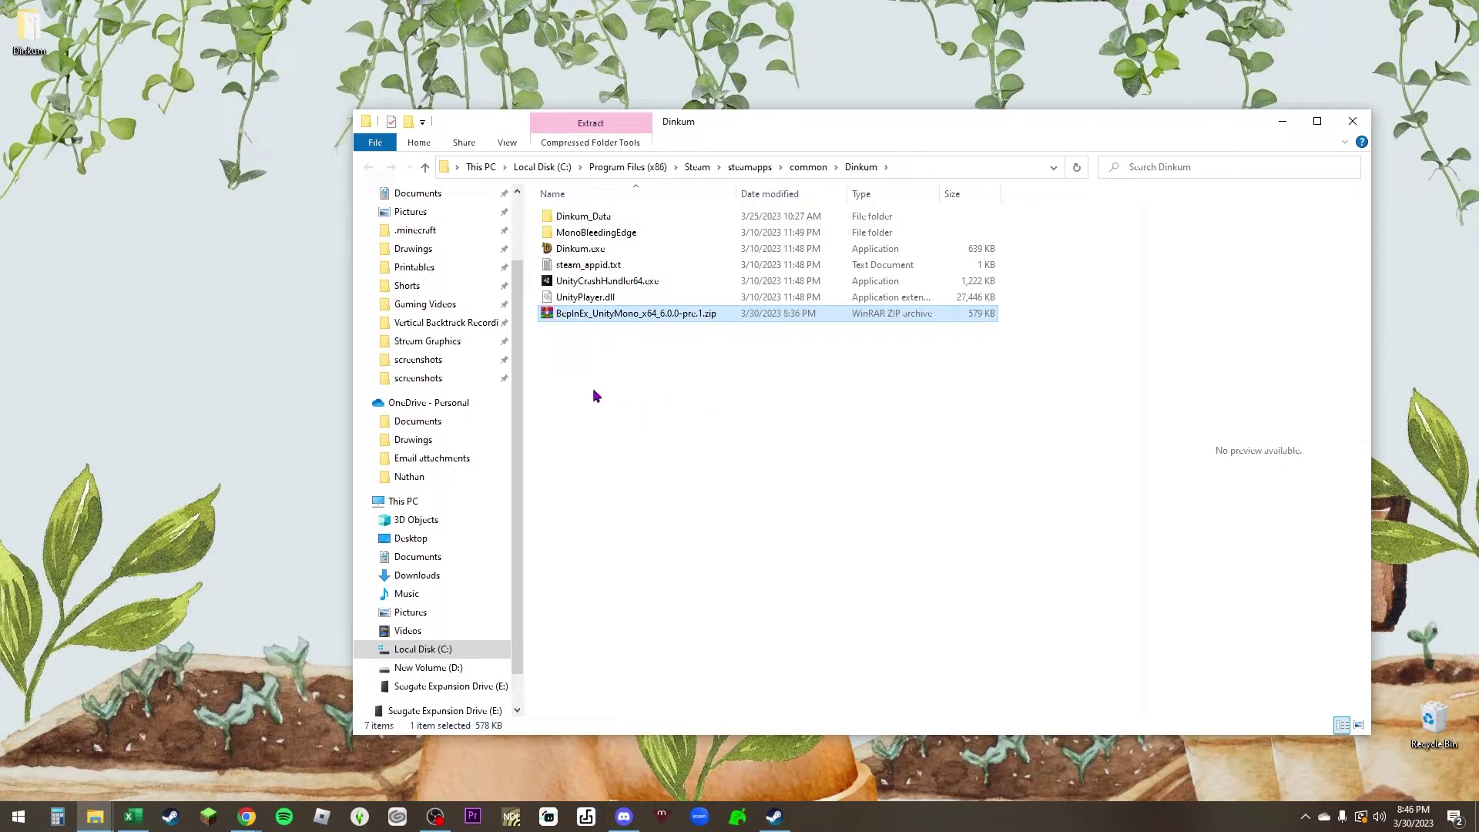
Extract the BepInEx zip with WinRAR into the Dinkum folder and check the extracted files.
{"action": "right_click", "coordinate": [589, 316]}
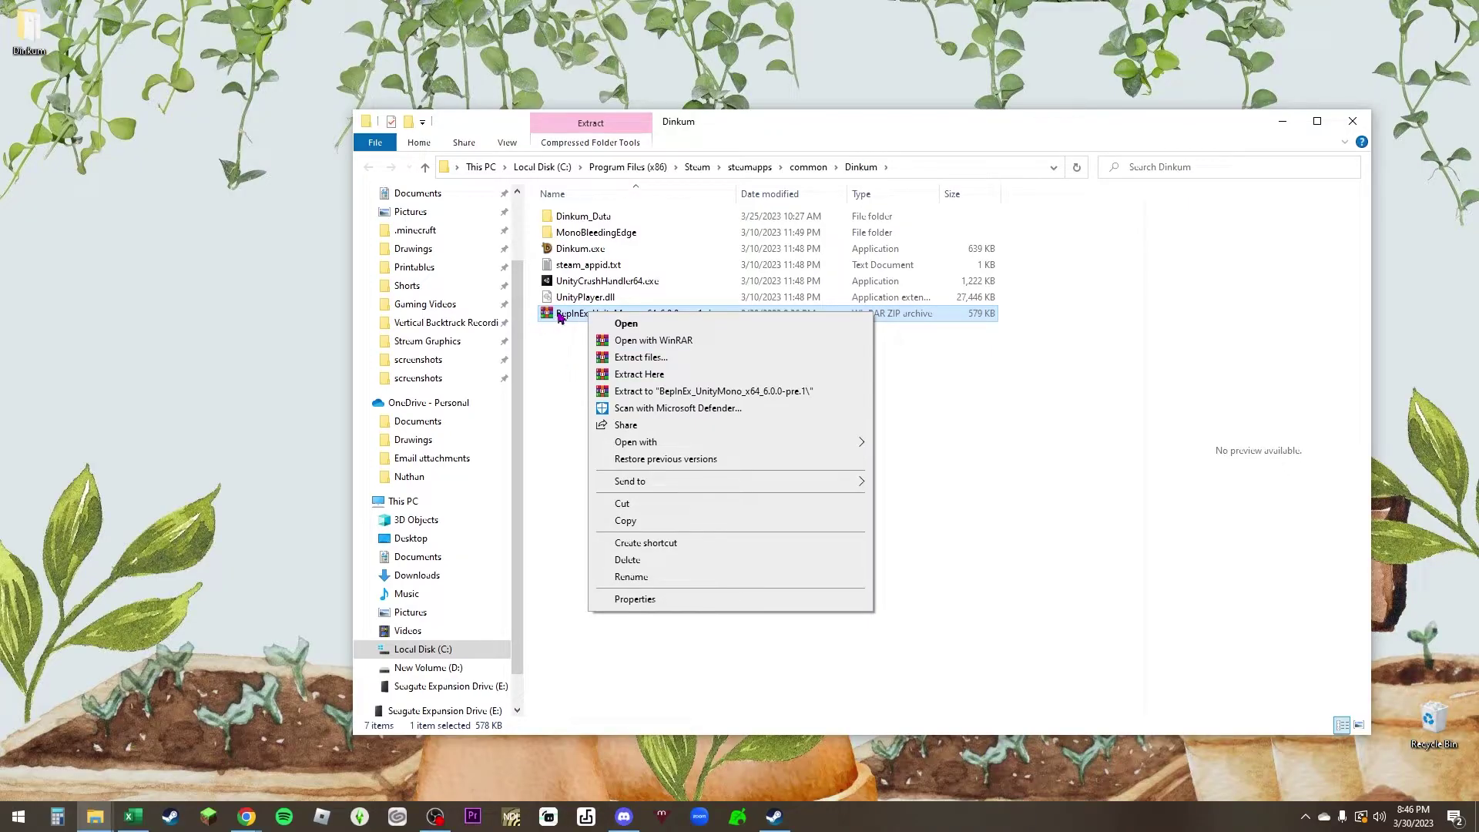
{"action": "left_click", "coordinate": [660, 390]}
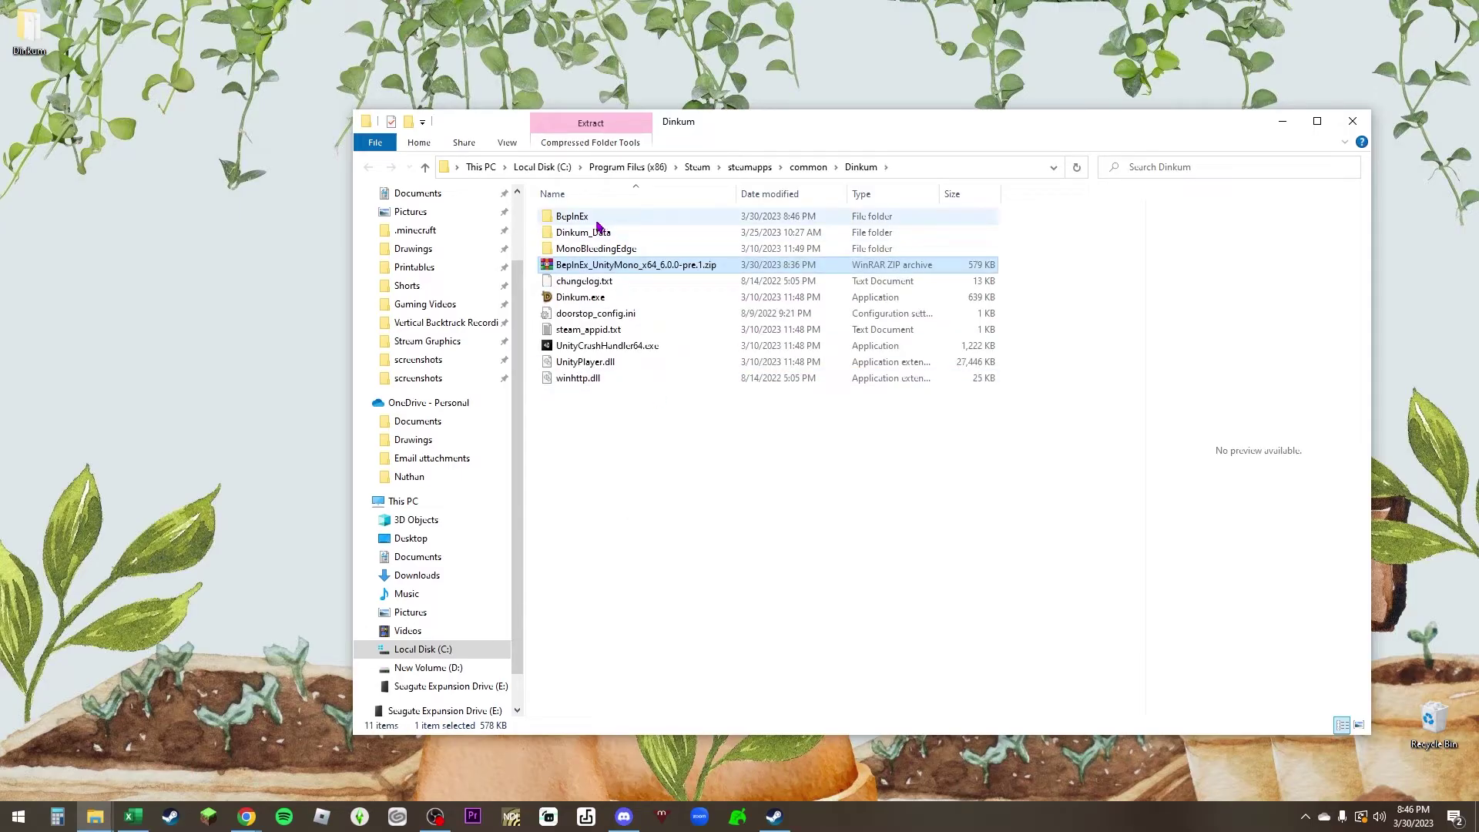
{"action": "left_click", "coordinate": [586, 222]}
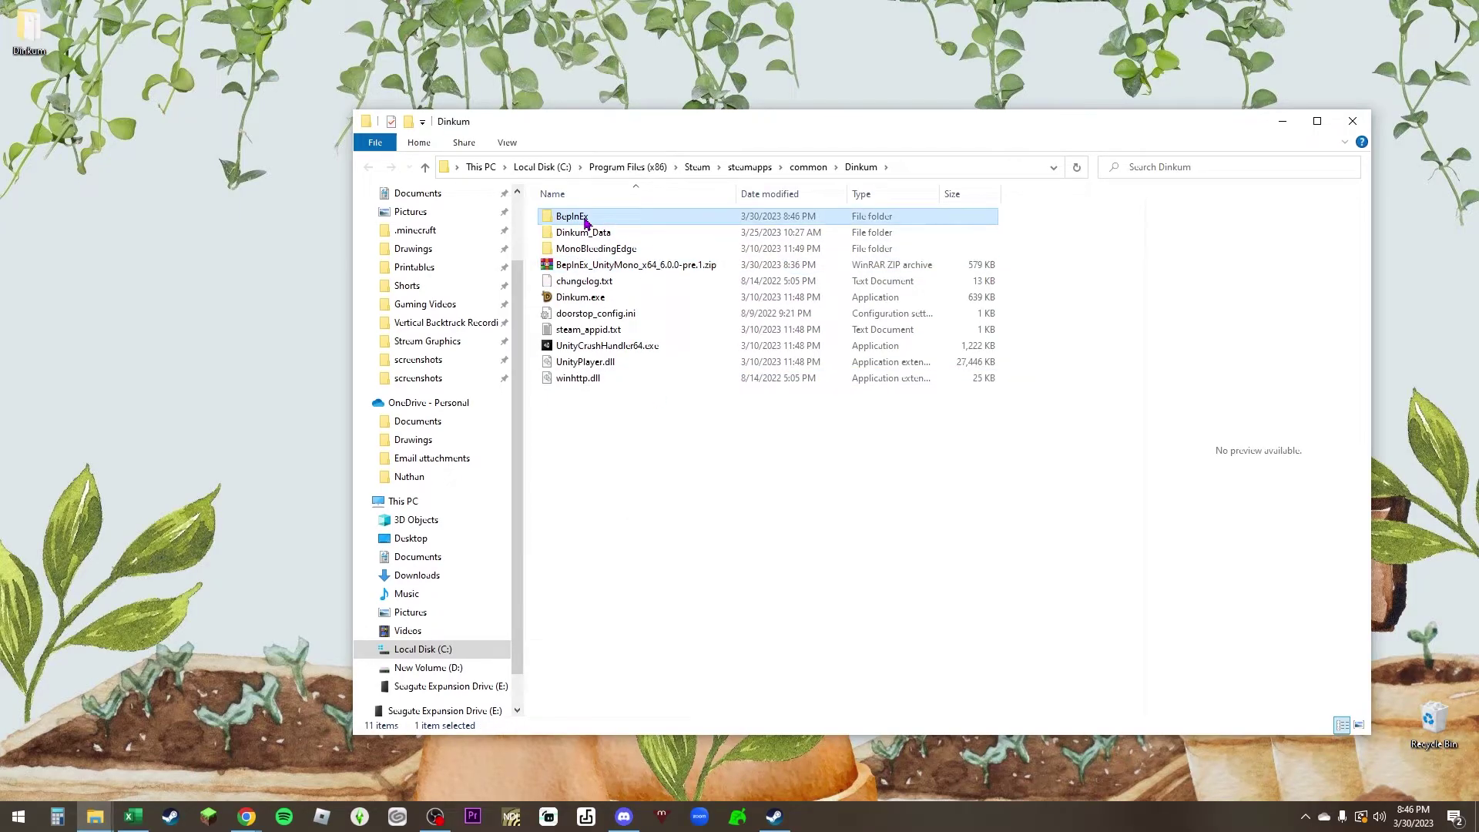
{"action": "left_click", "coordinate": [591, 283], "text": "ctrl"}
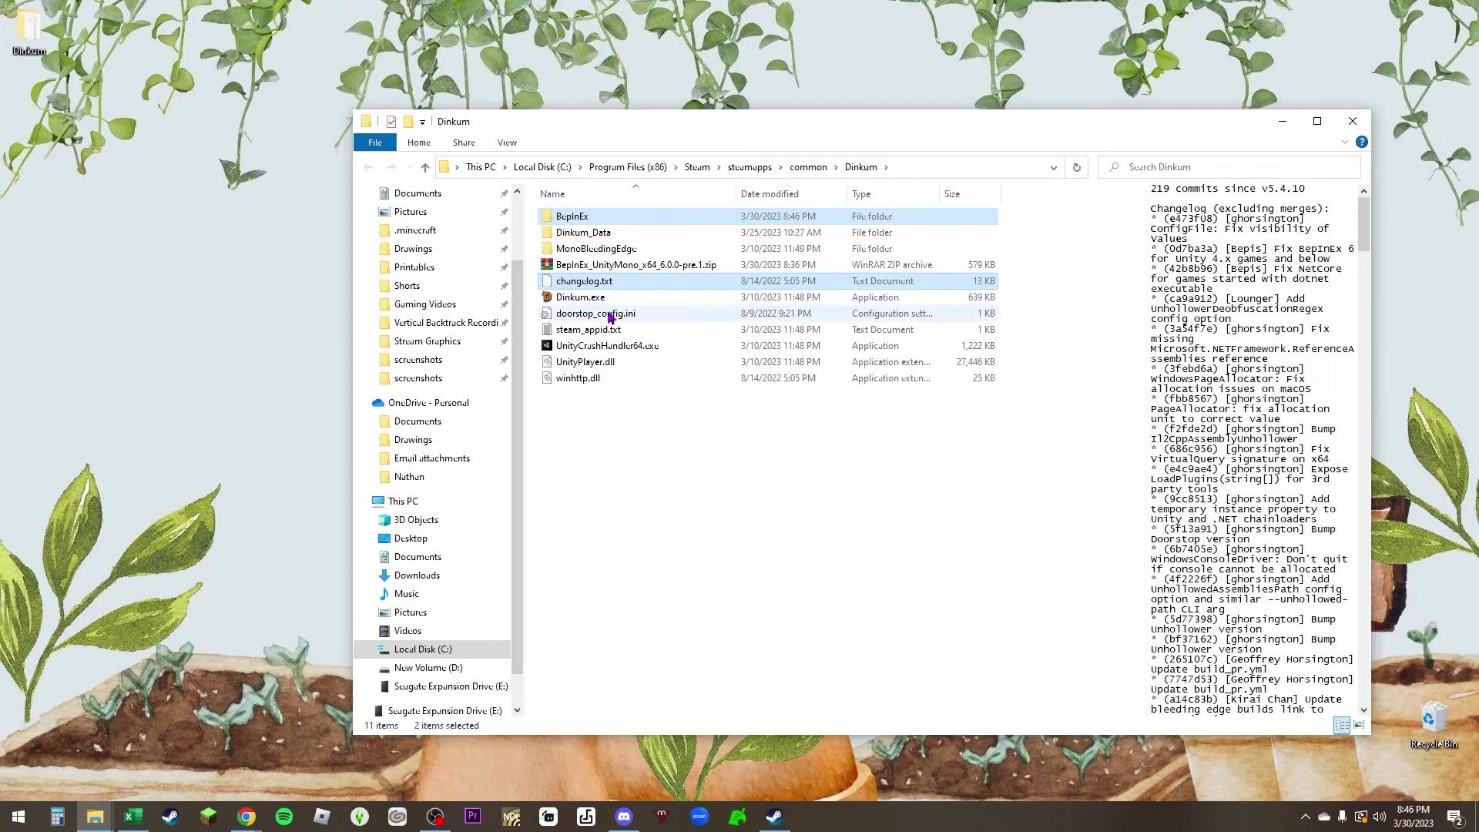
{"action": "left_click", "coordinate": [611, 314], "text": "ctrl"}
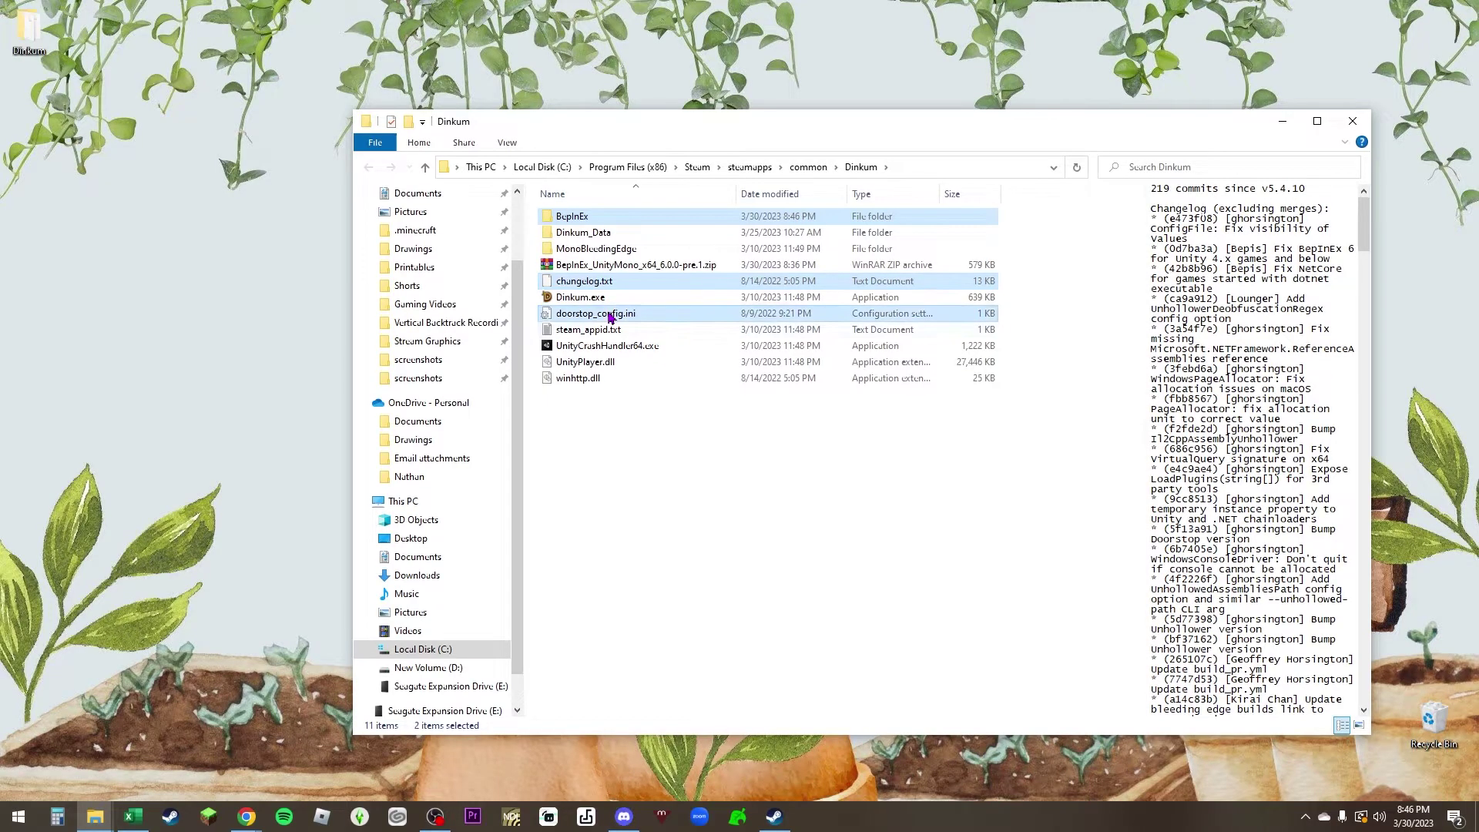
{"action": "left_click", "coordinate": [592, 381], "text": "ctrl"}
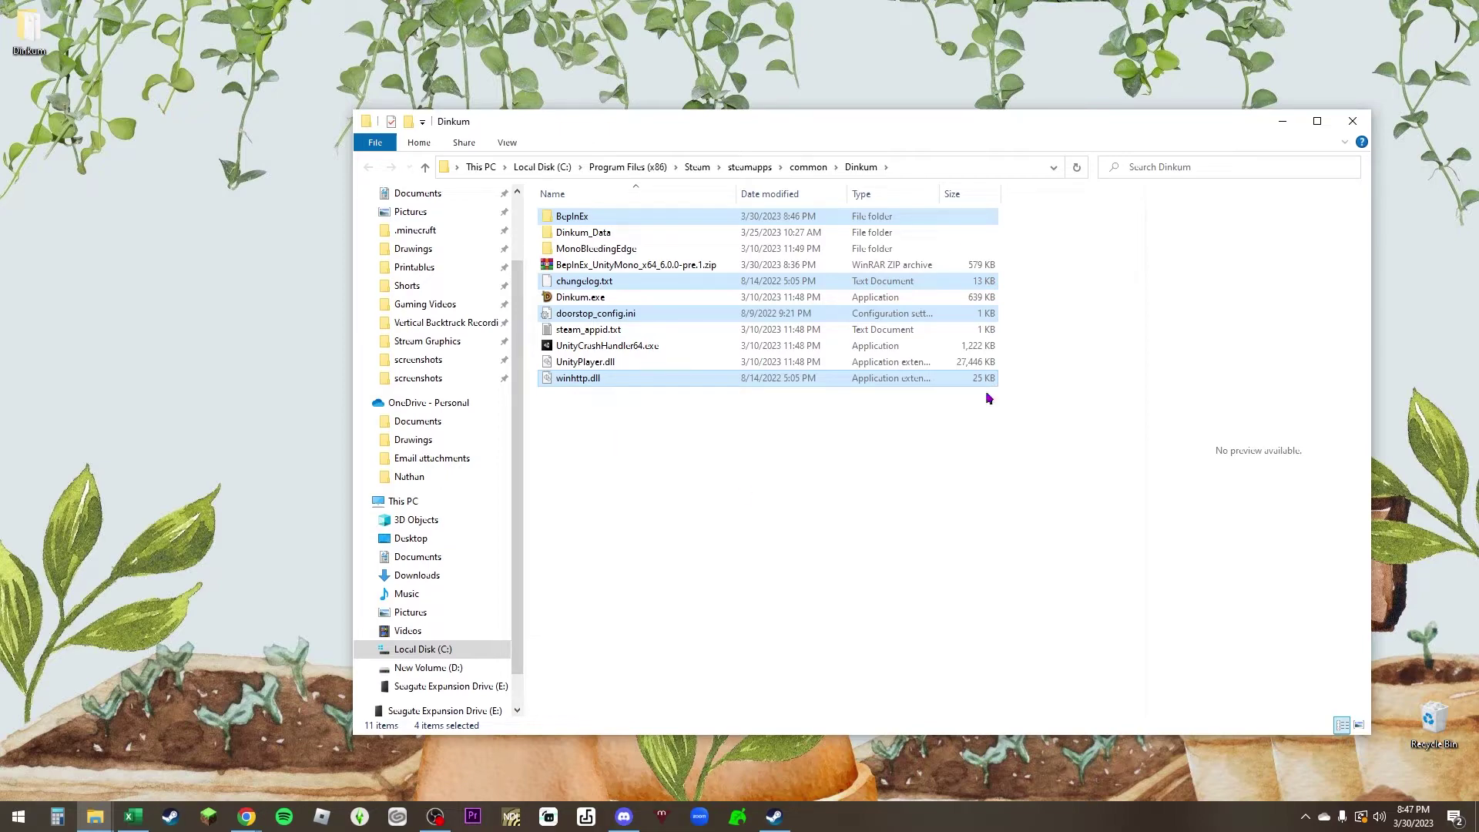
Delete the leftover BepInEx zip and close the folder window.
{"action": "left_click", "coordinate": [579, 267]}
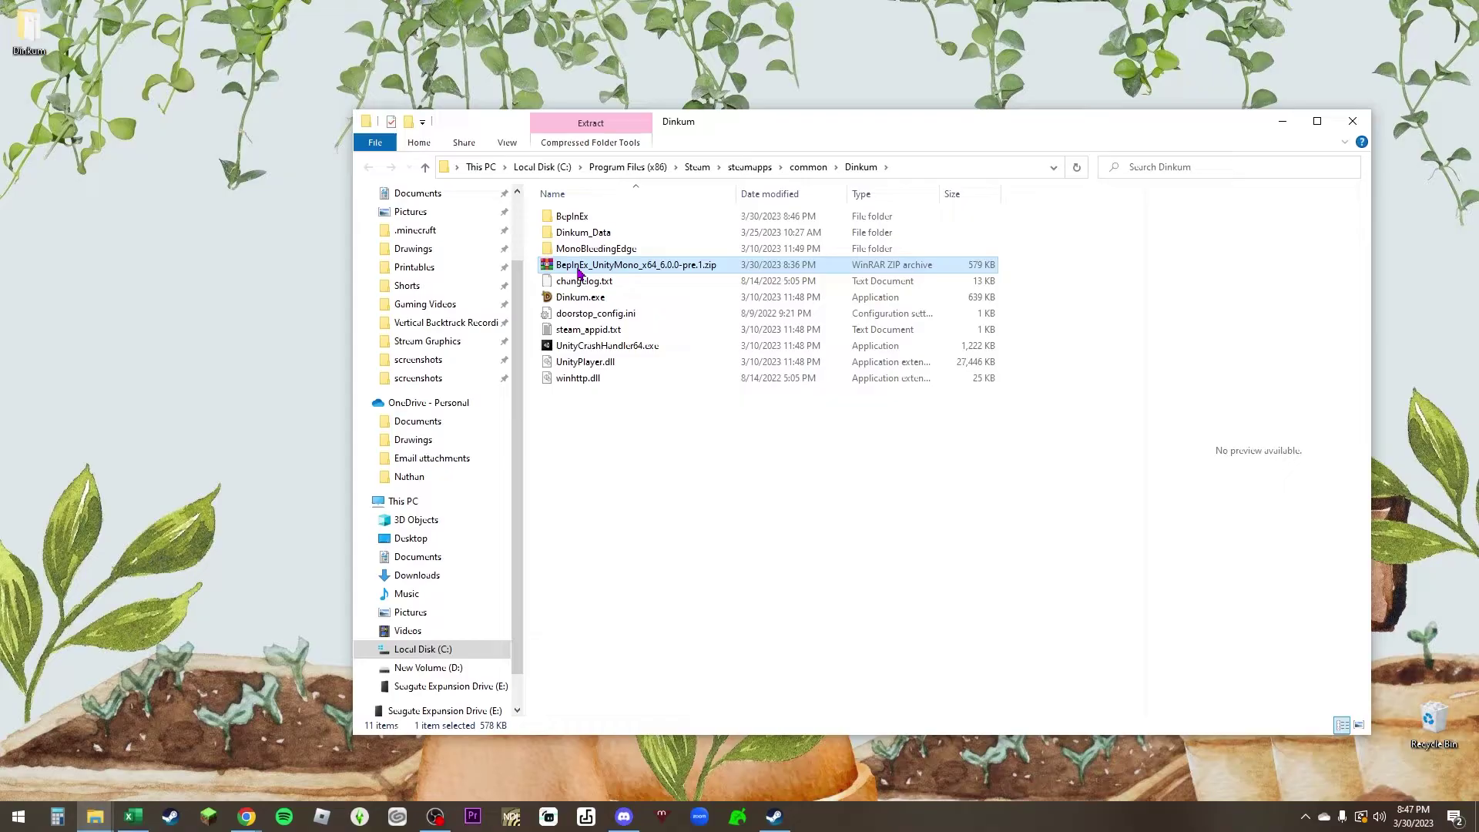
{"action": "key", "text": "Delete"}
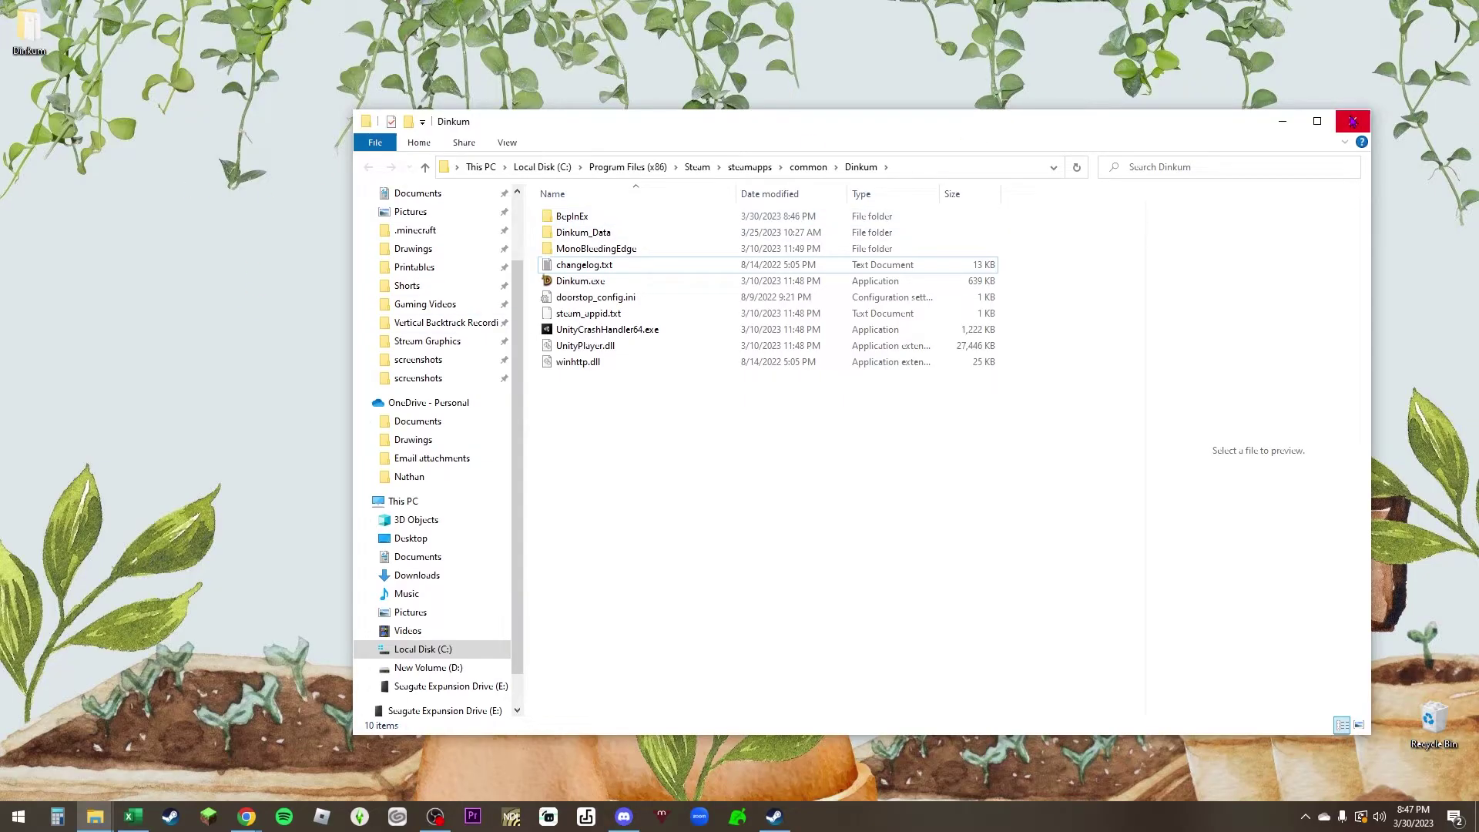
{"action": "left_click", "coordinate": [1352, 121]}
Bring up Dinkum's Steam library page and press PLAY.
{"action": "left_click", "coordinate": [779, 821]}
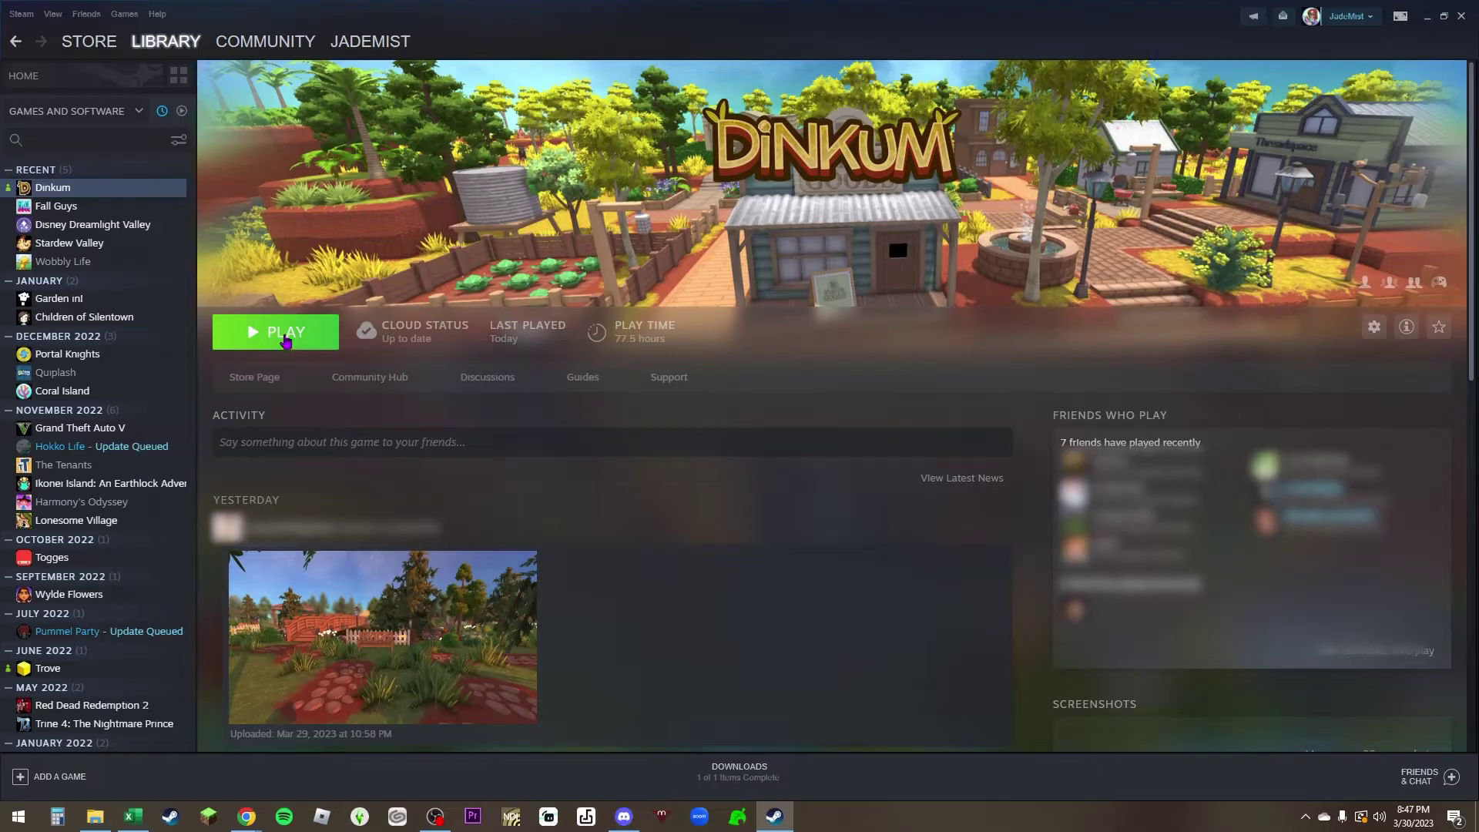
{"action": "left_click", "coordinate": [285, 341]}
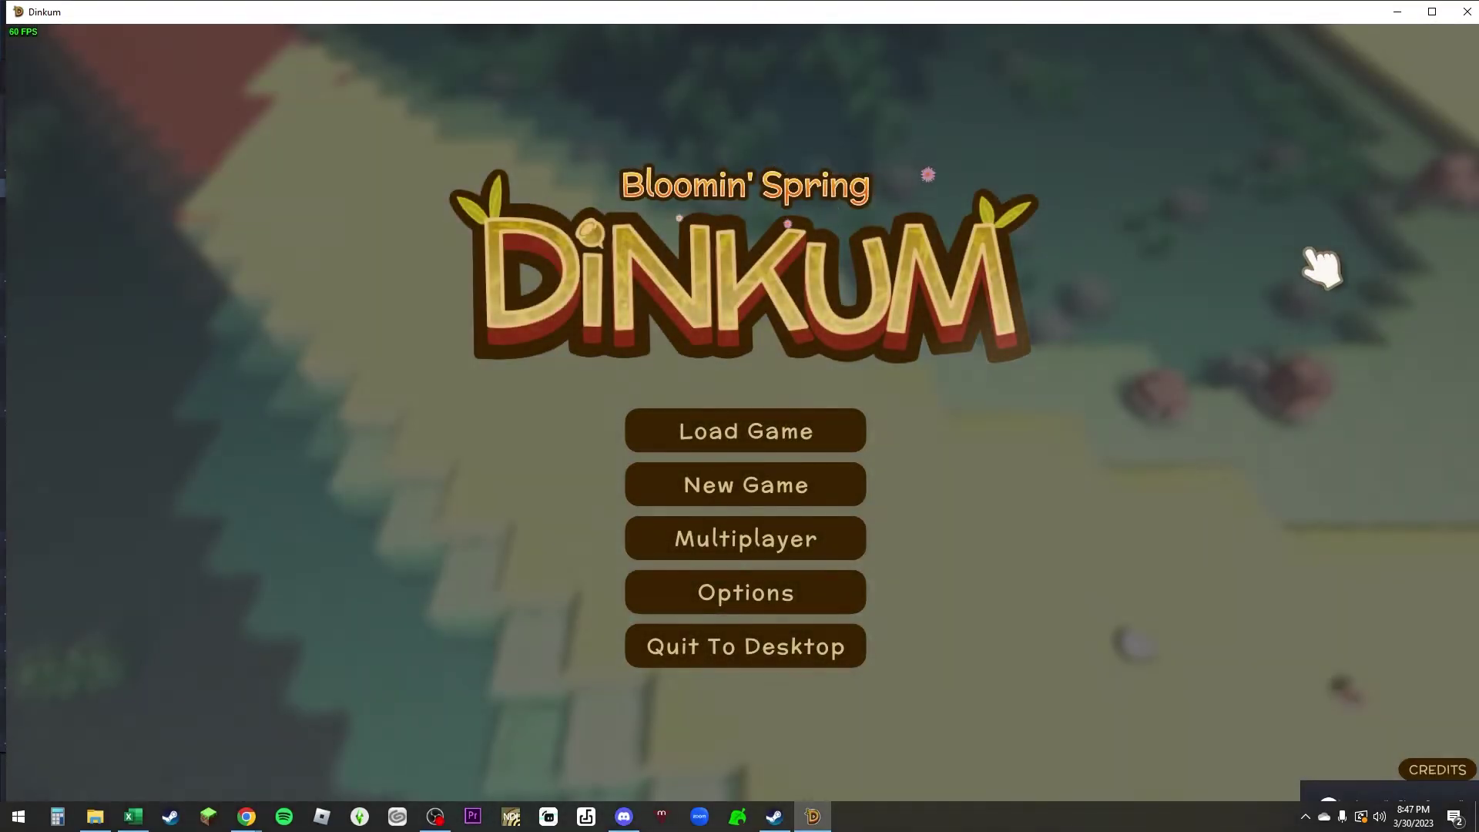
Load the Misty Meadows save, then quit to desktop through the journal's Options.
{"action": "left_click", "coordinate": [791, 432]}
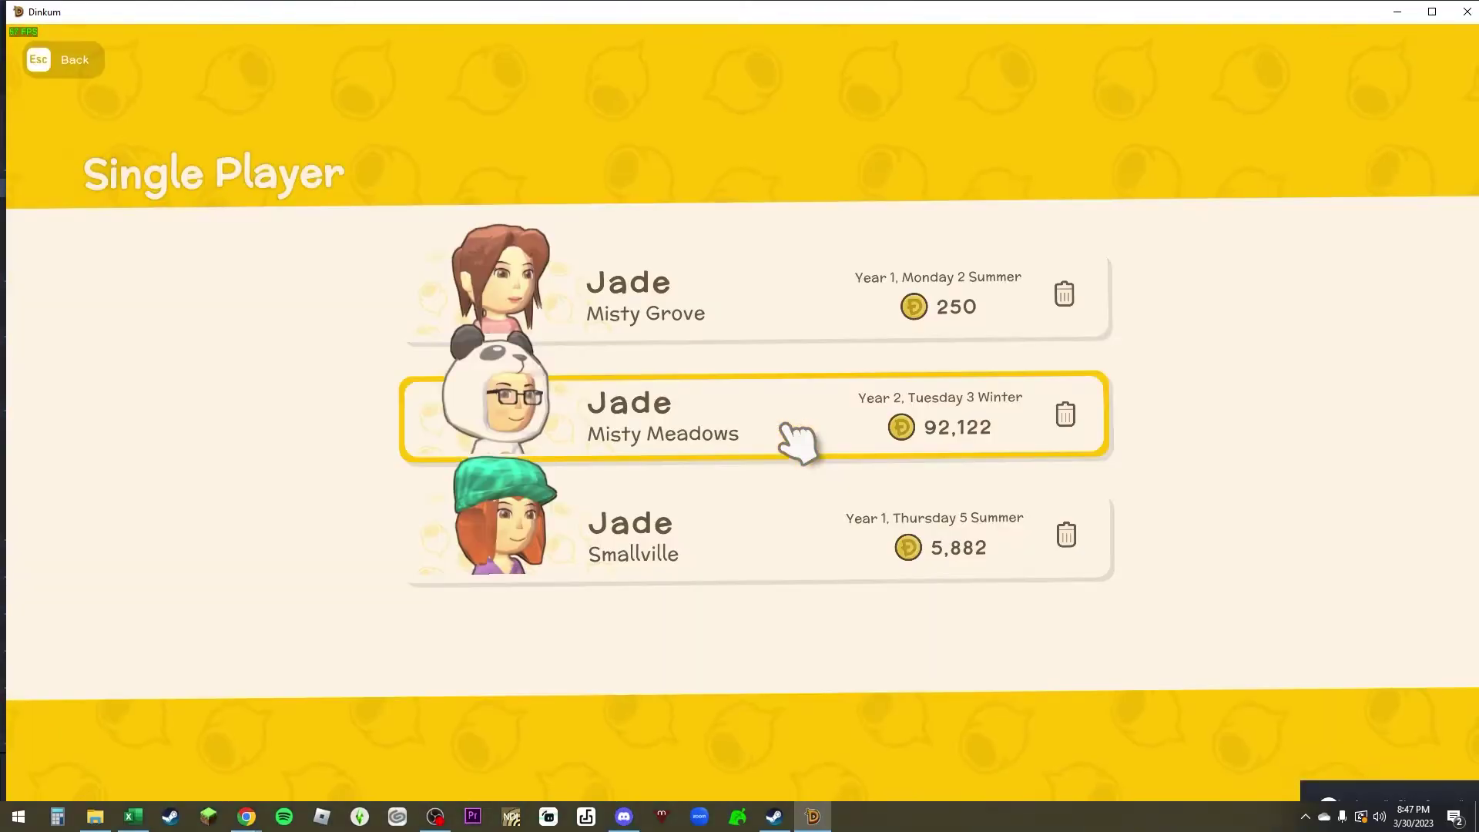
{"action": "left_click", "coordinate": [687, 426]}
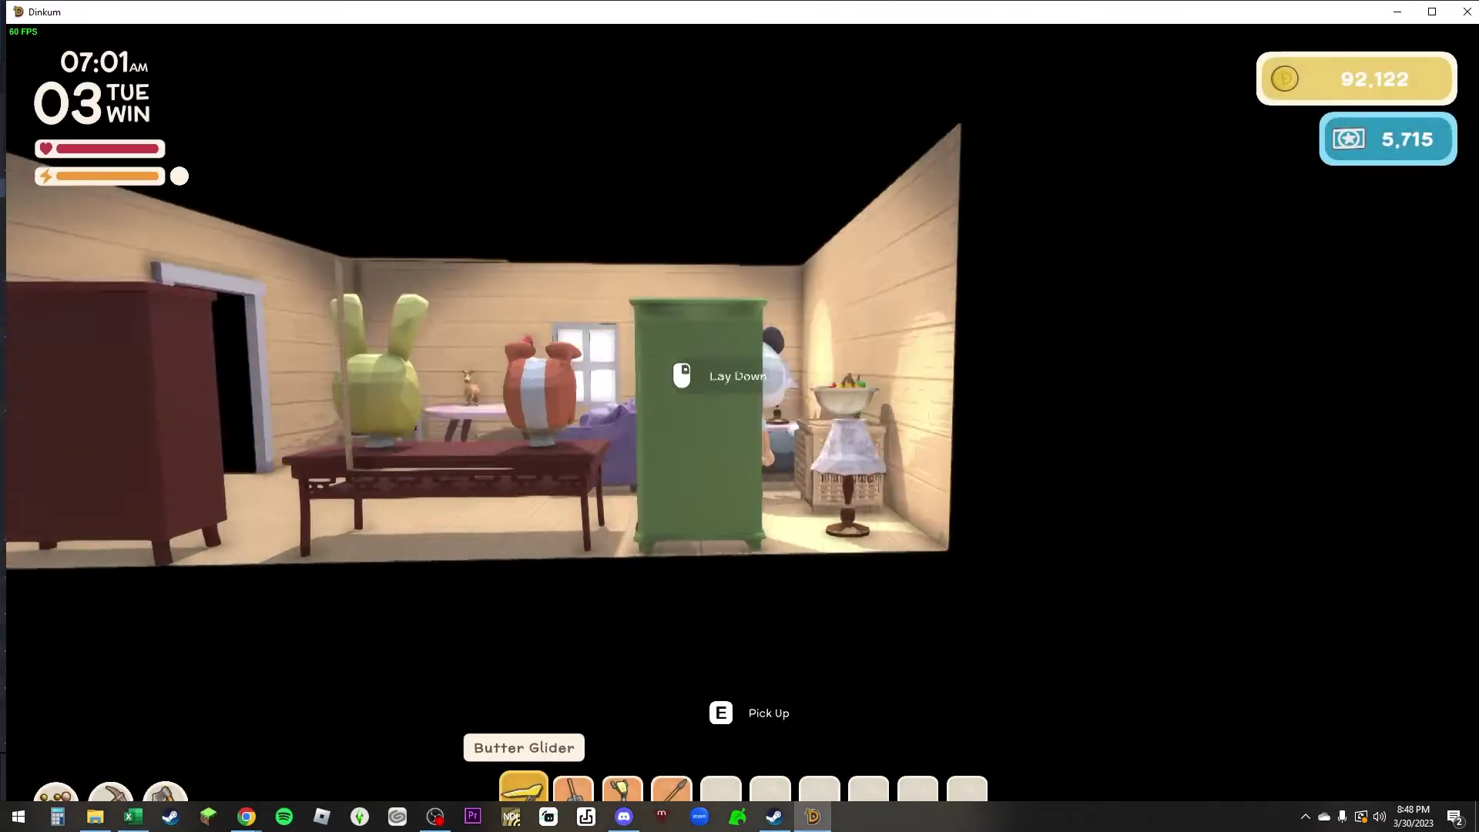
{"action": "key", "text": "j"}
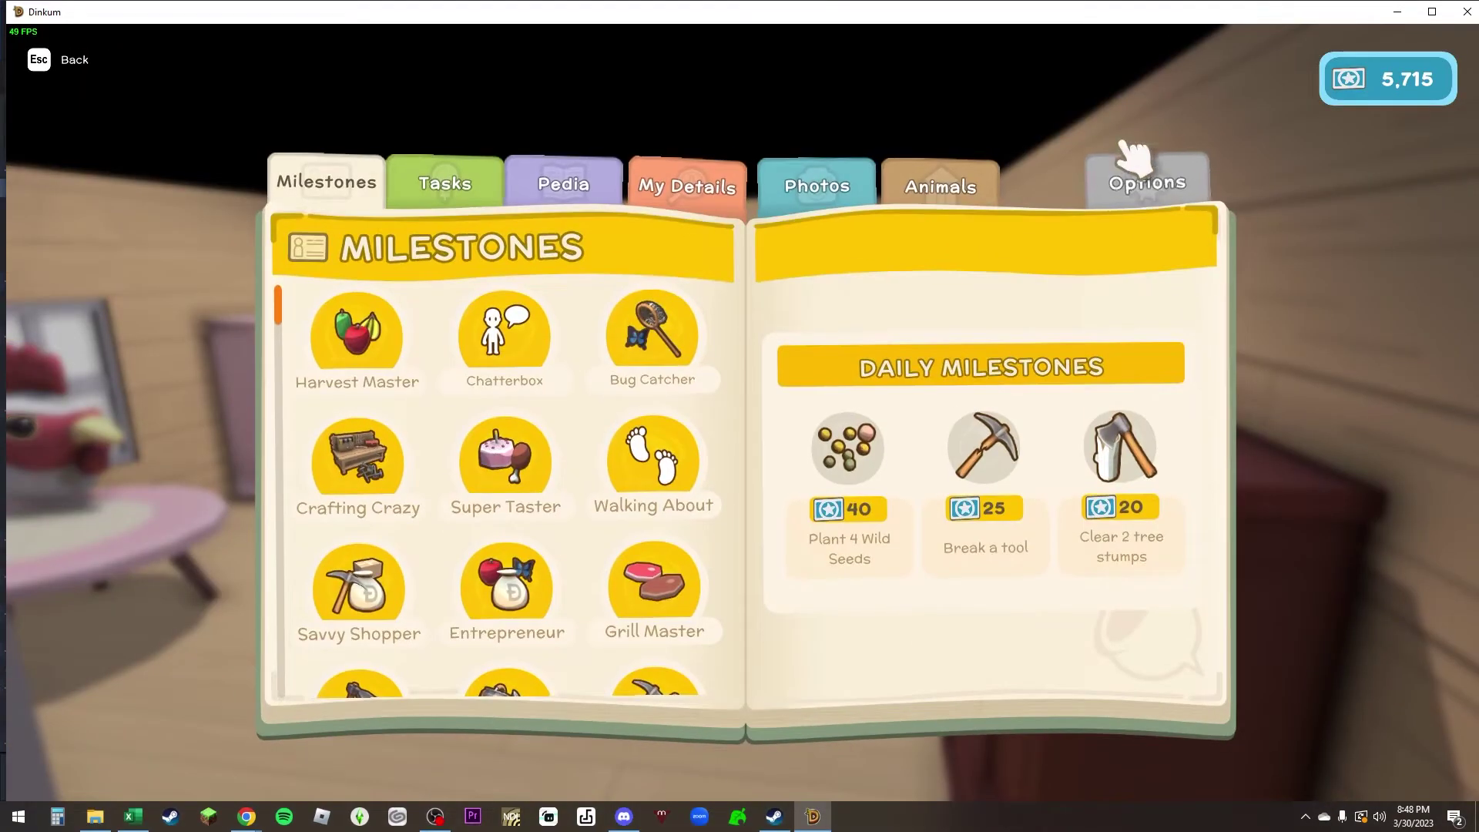
{"action": "left_click", "coordinate": [1144, 177]}
{"action": "left_click", "coordinate": [510, 587]}
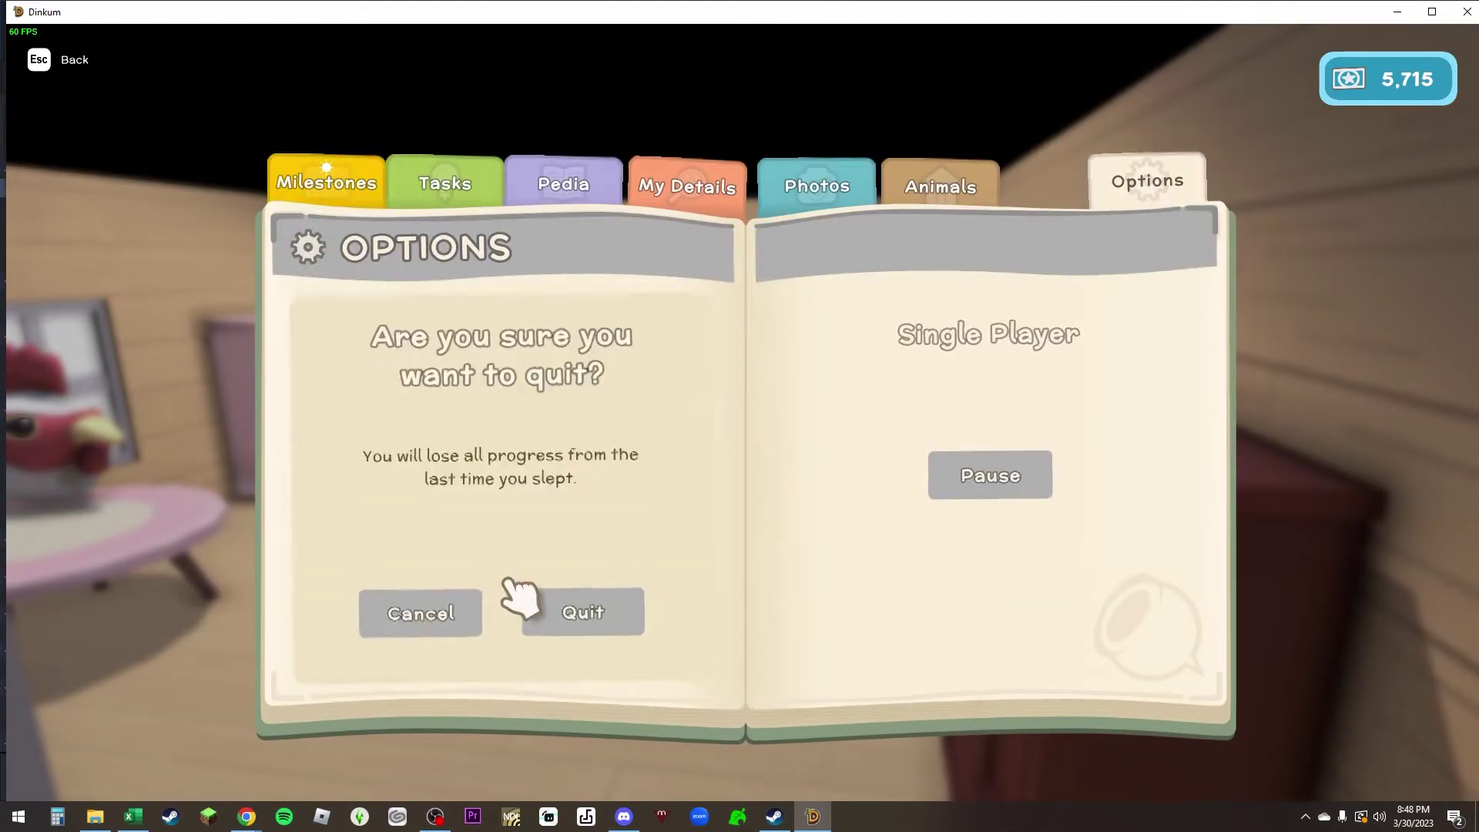
{"action": "left_click", "coordinate": [585, 621]}
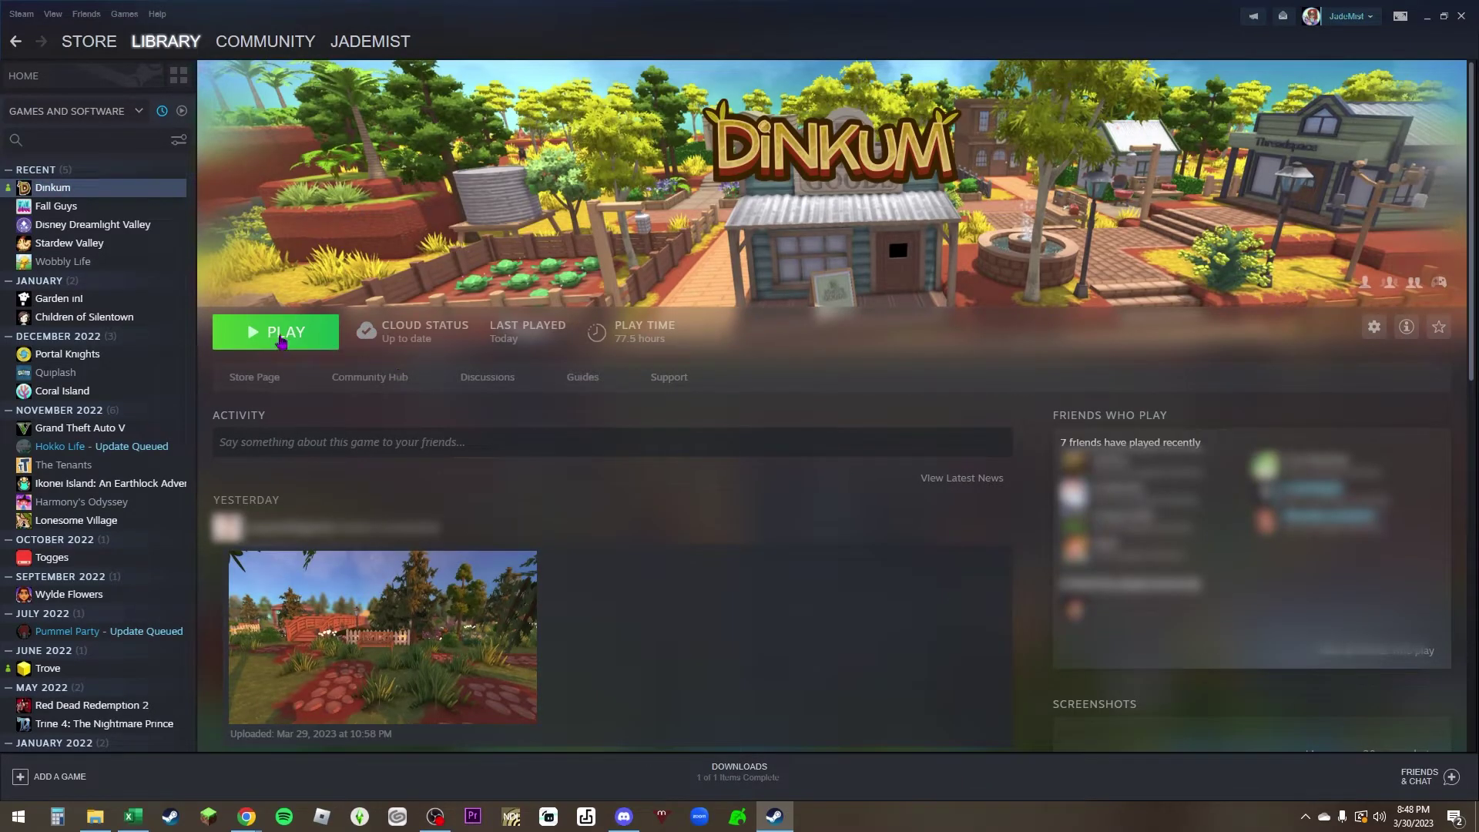
Open Dinkum's installed game files from its Steam library entry via Manage > Browse local files.
{"action": "right_click", "coordinate": [52, 189]}
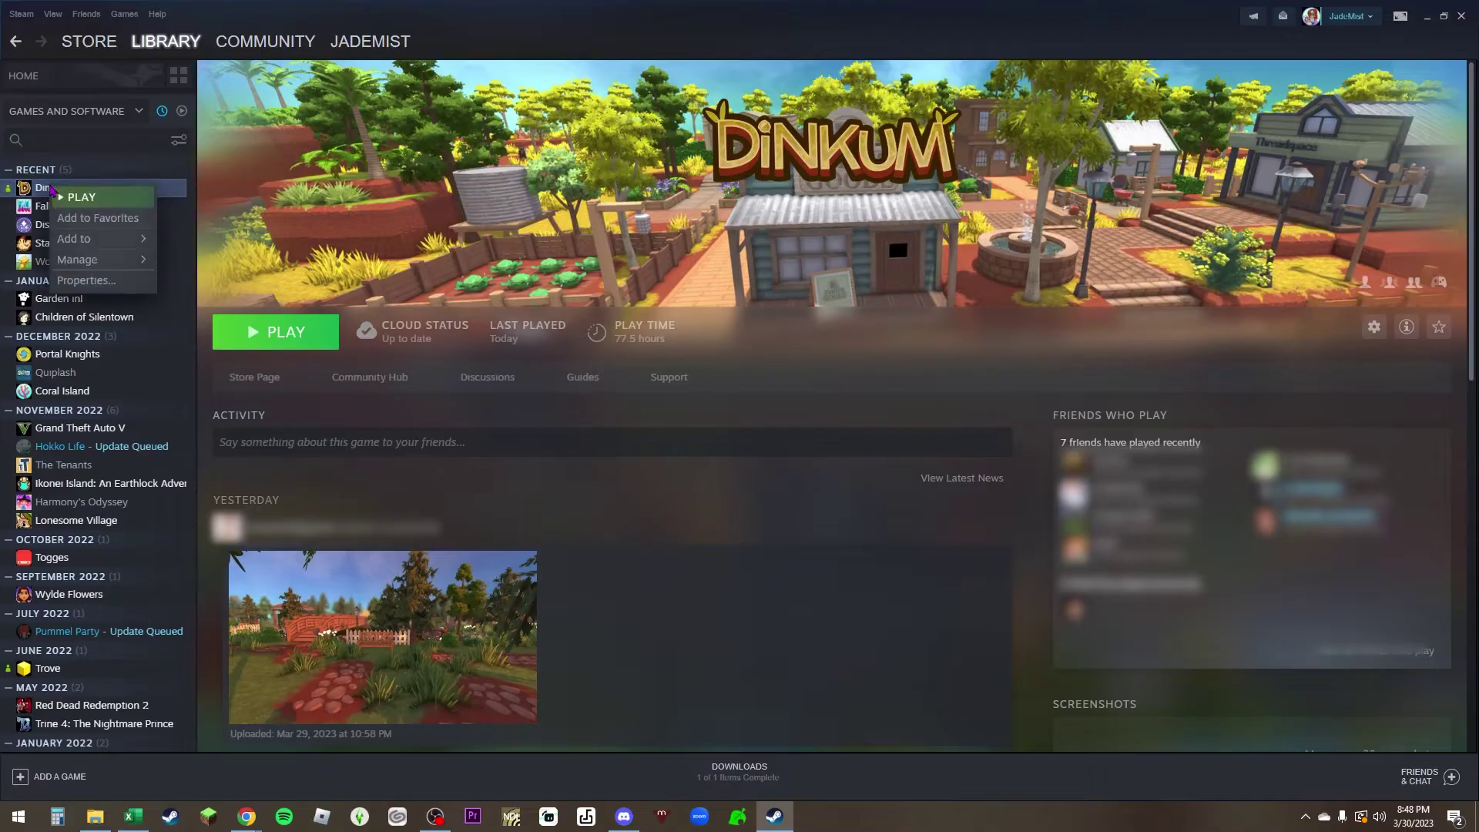
{"action": "mouse_move", "coordinate": [94, 261]}
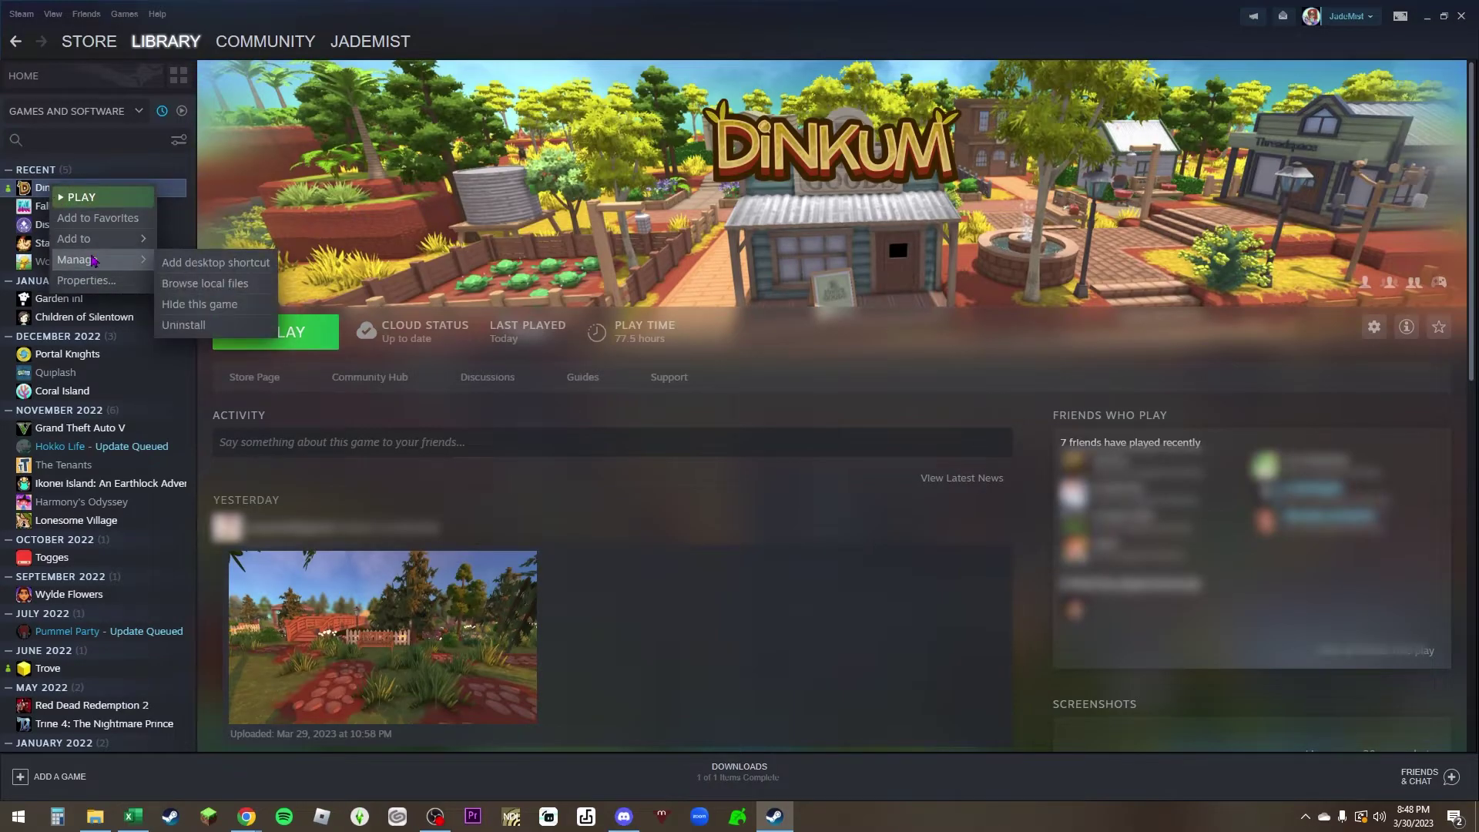
{"action": "left_click", "coordinate": [201, 284]}
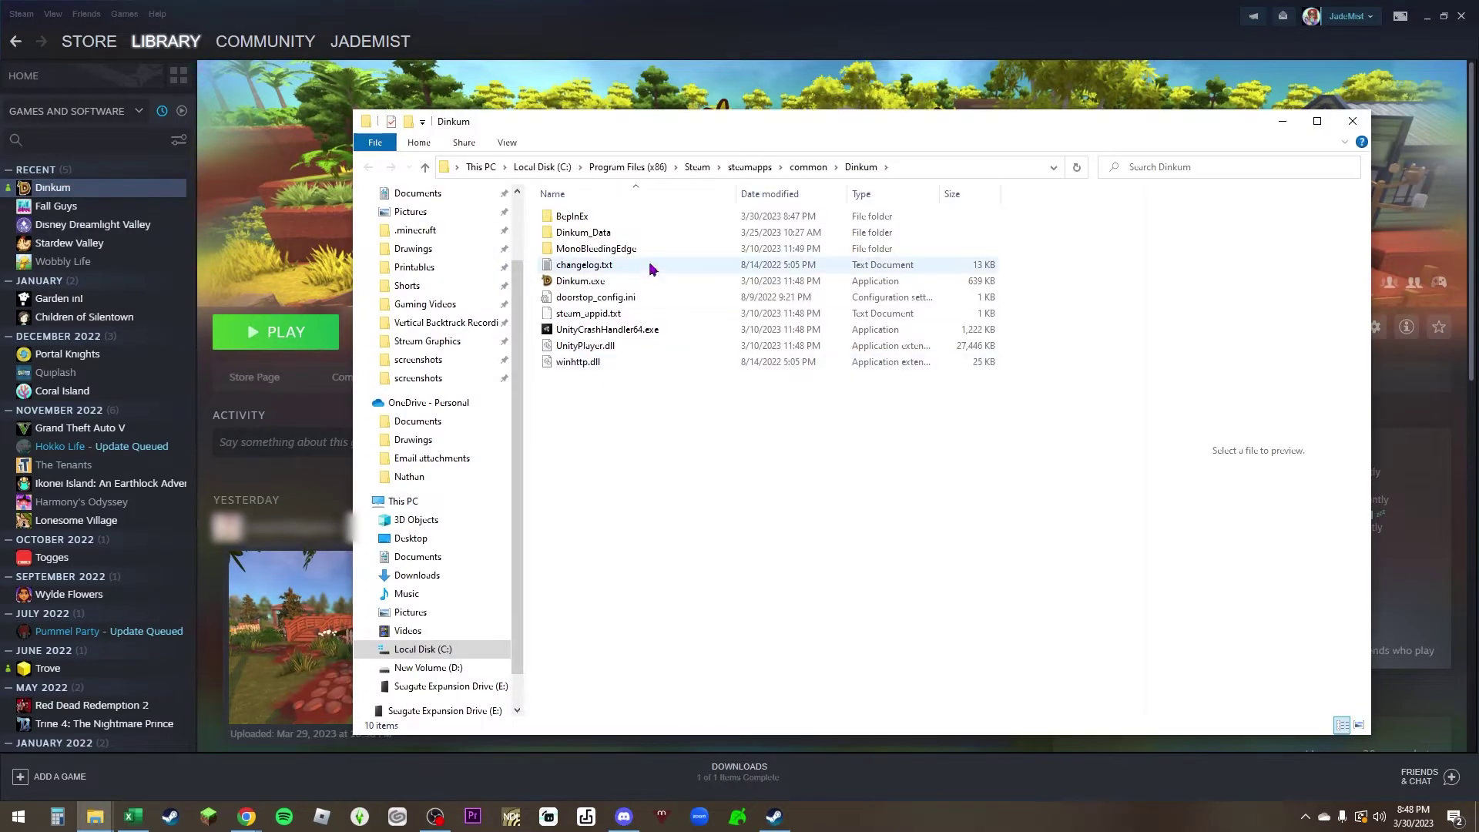
Open the BepInEx folder, point out core and plugins, then minimize Steam and return to Nexus Mods.
{"action": "double_click", "coordinate": [572, 220]}
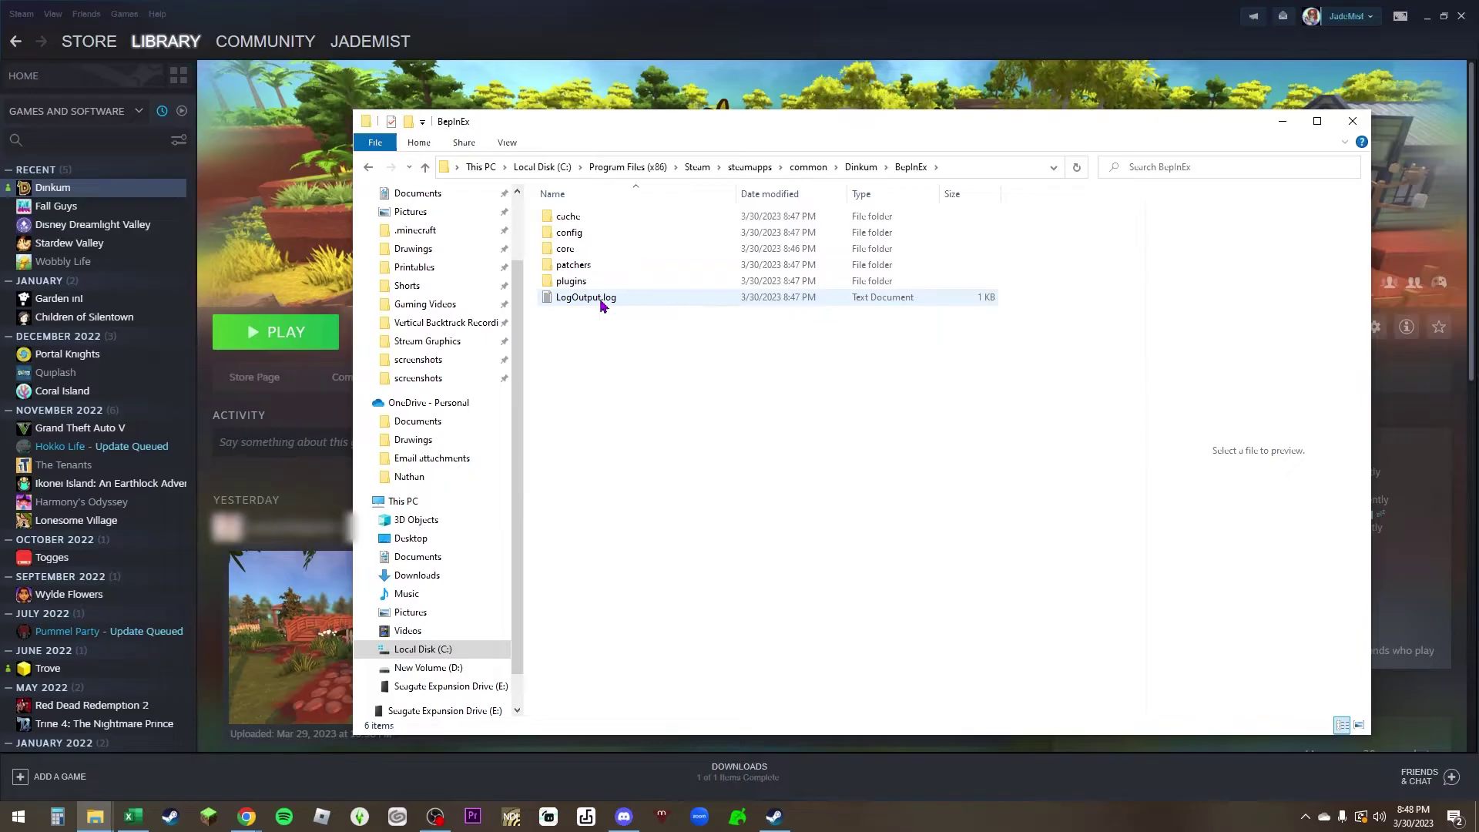
{"action": "left_click", "coordinate": [573, 251]}
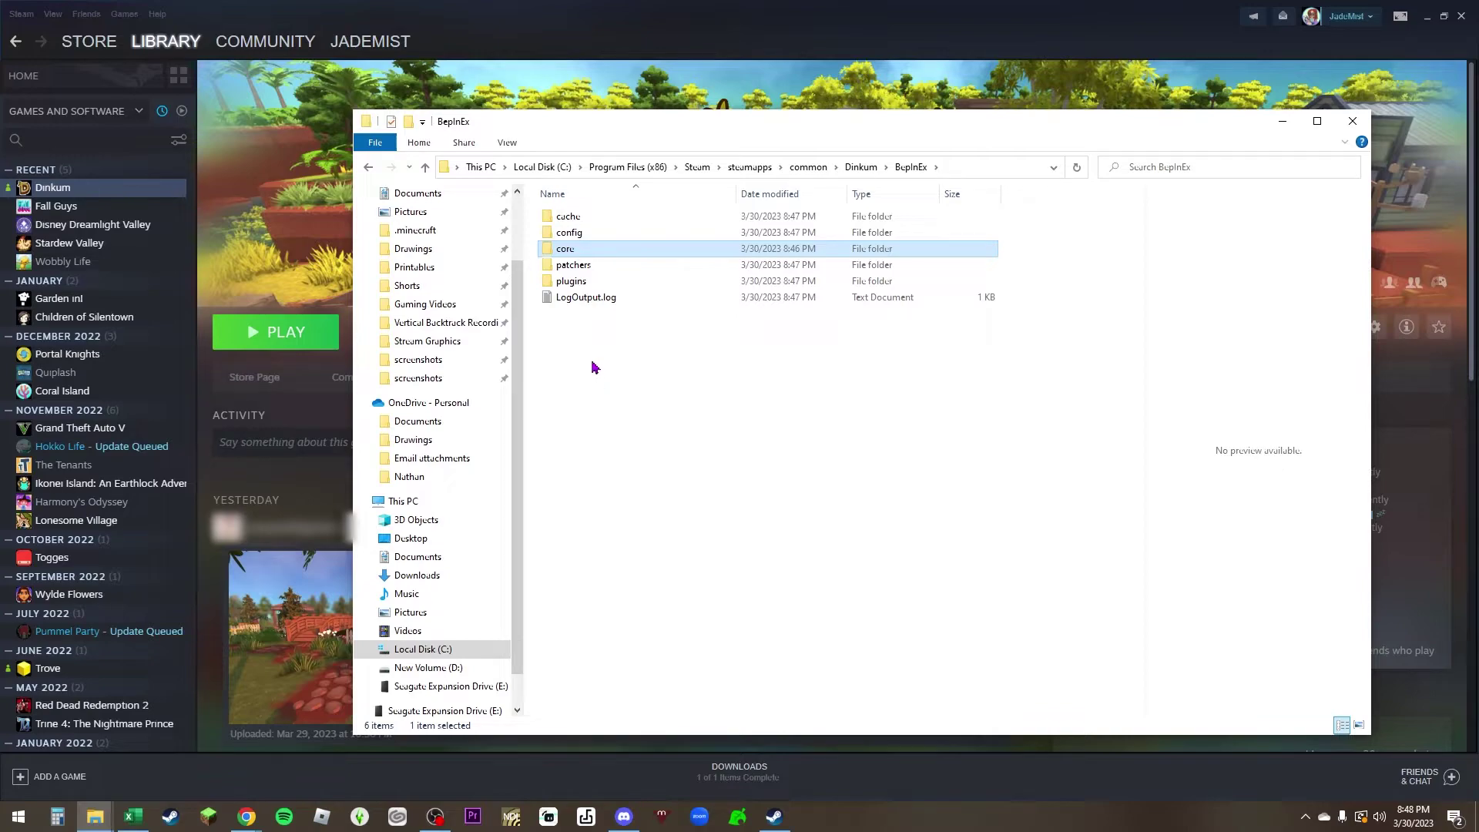
{"action": "left_click", "coordinate": [579, 286]}
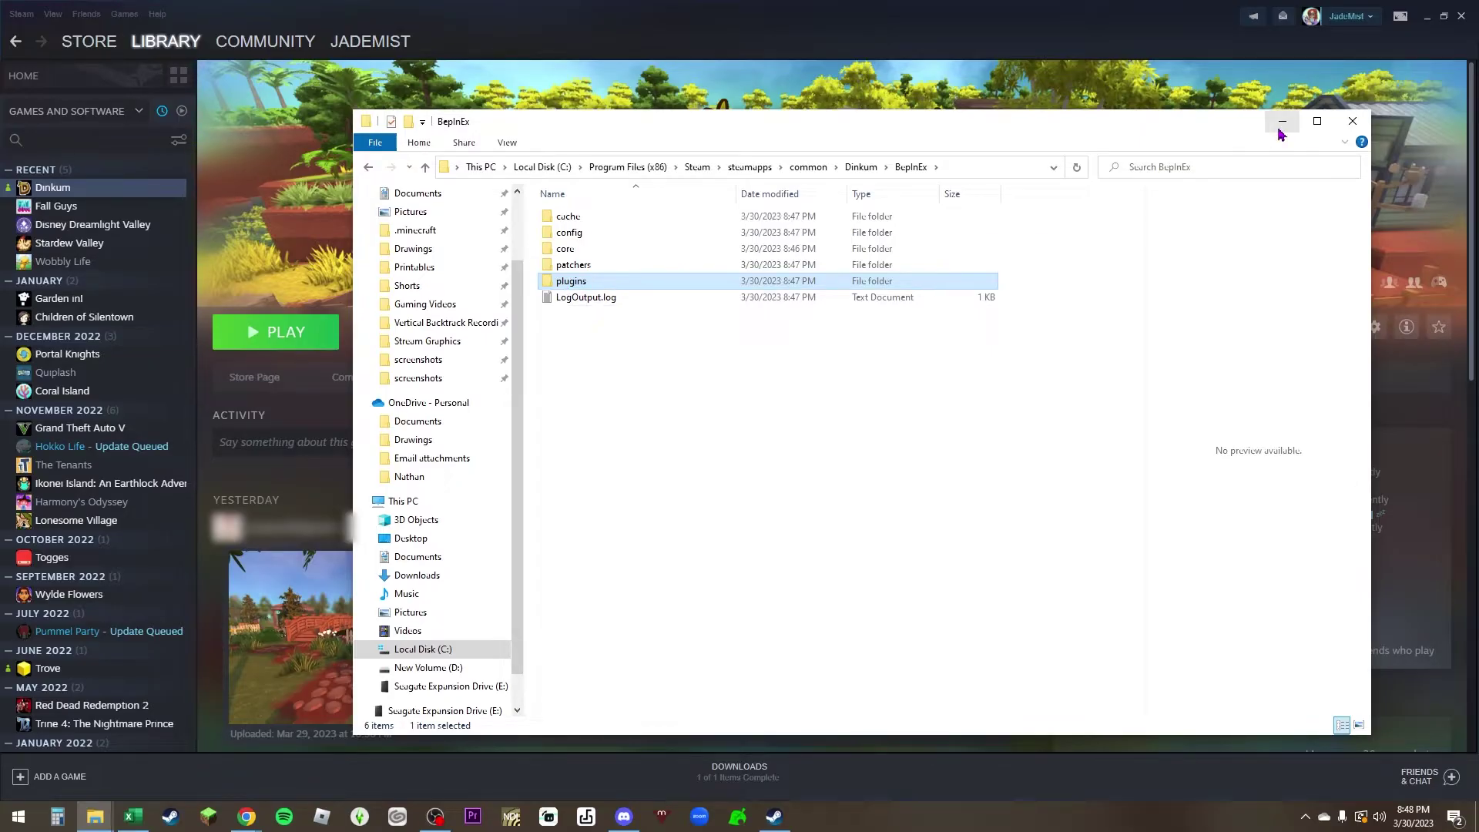
{"action": "left_click", "coordinate": [1426, 18]}
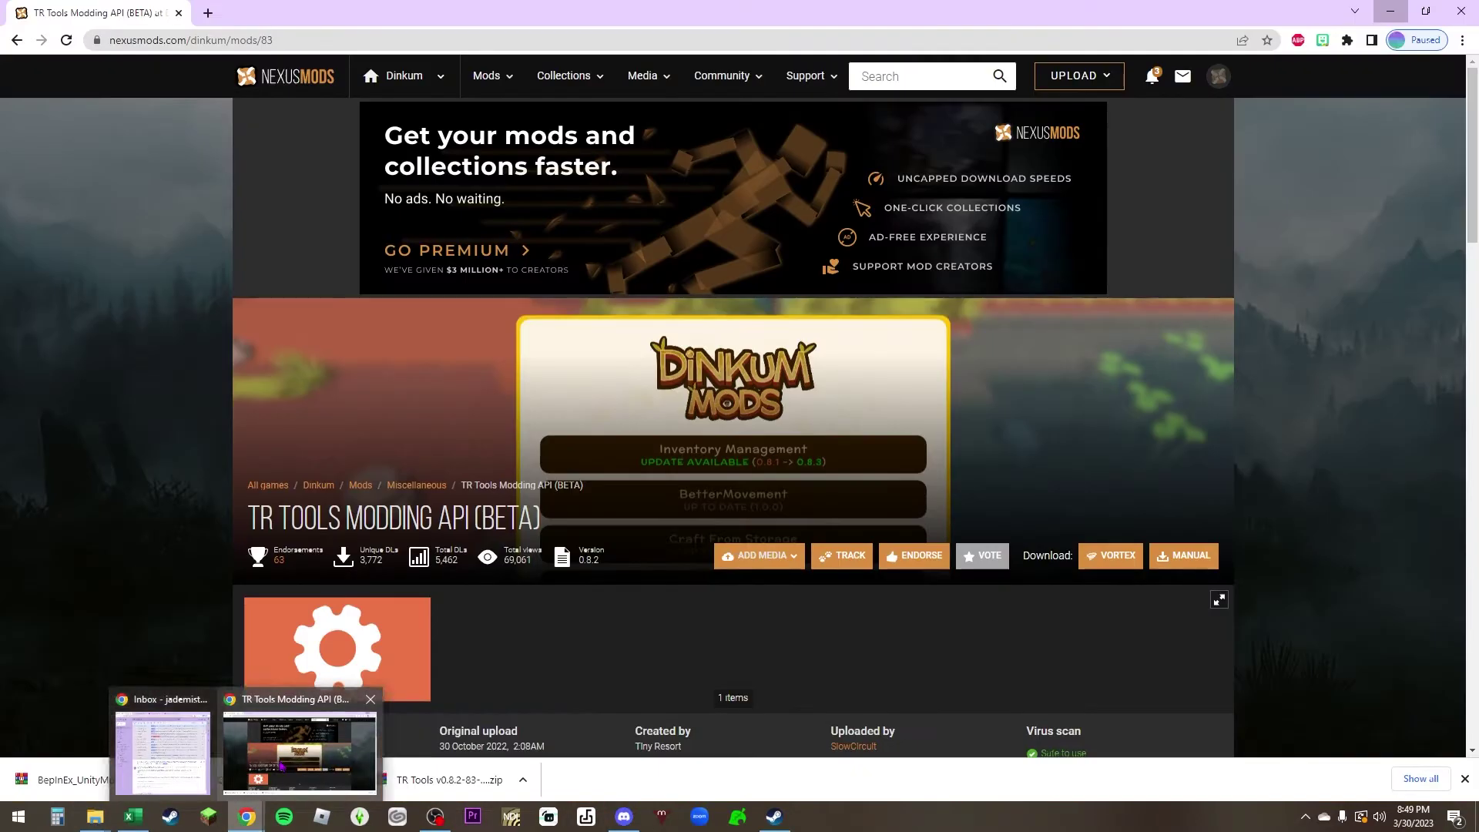
{"action": "left_click", "coordinate": [301, 732]}
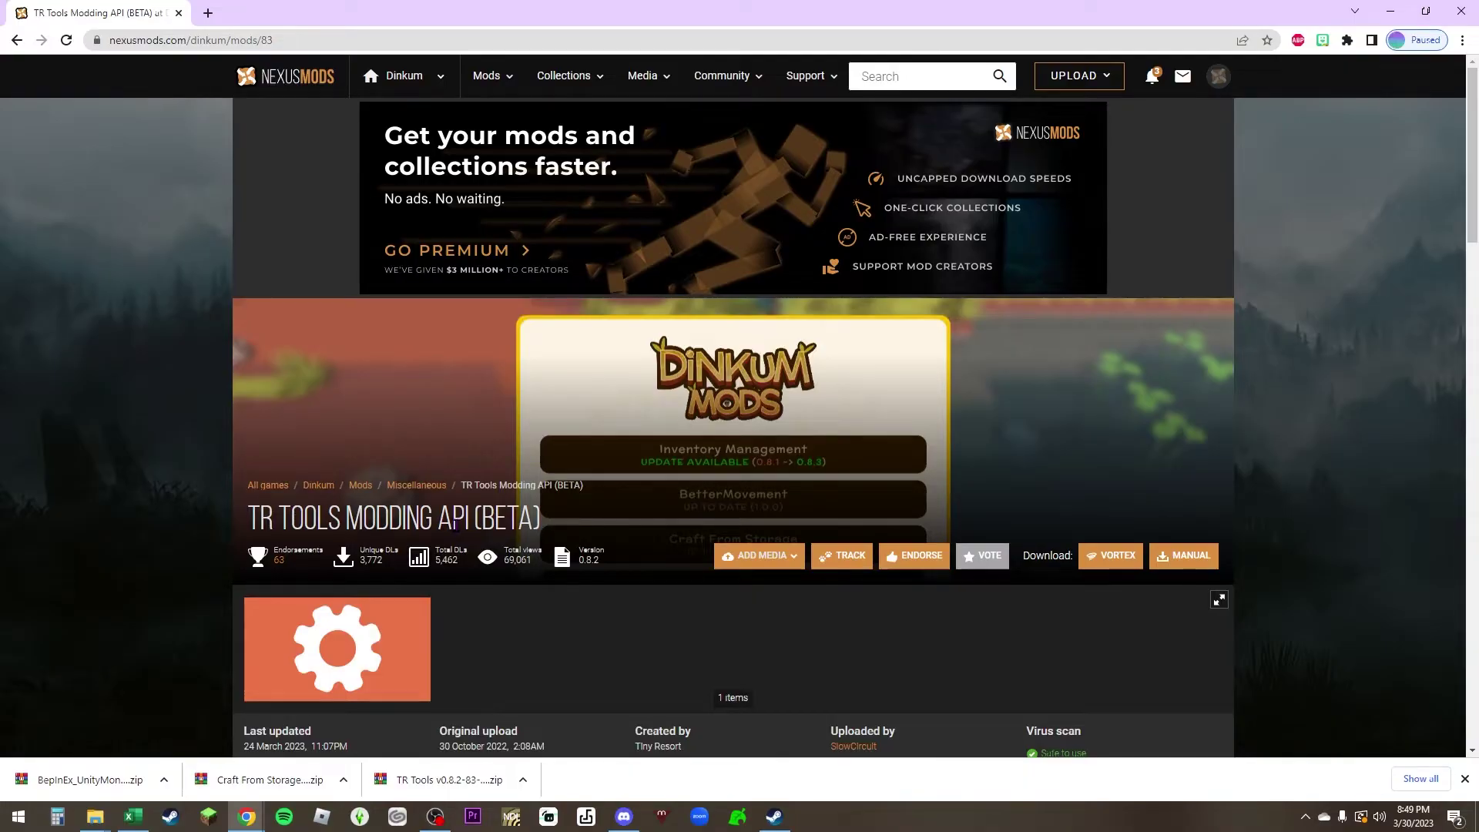
Highlight the TR TOOLS MODDING API (BETA) title on its Nexus Mods page.
{"action": "scroll", "coordinate": [455, 525], "scroll_direction": "down", "scroll_amount": 2}
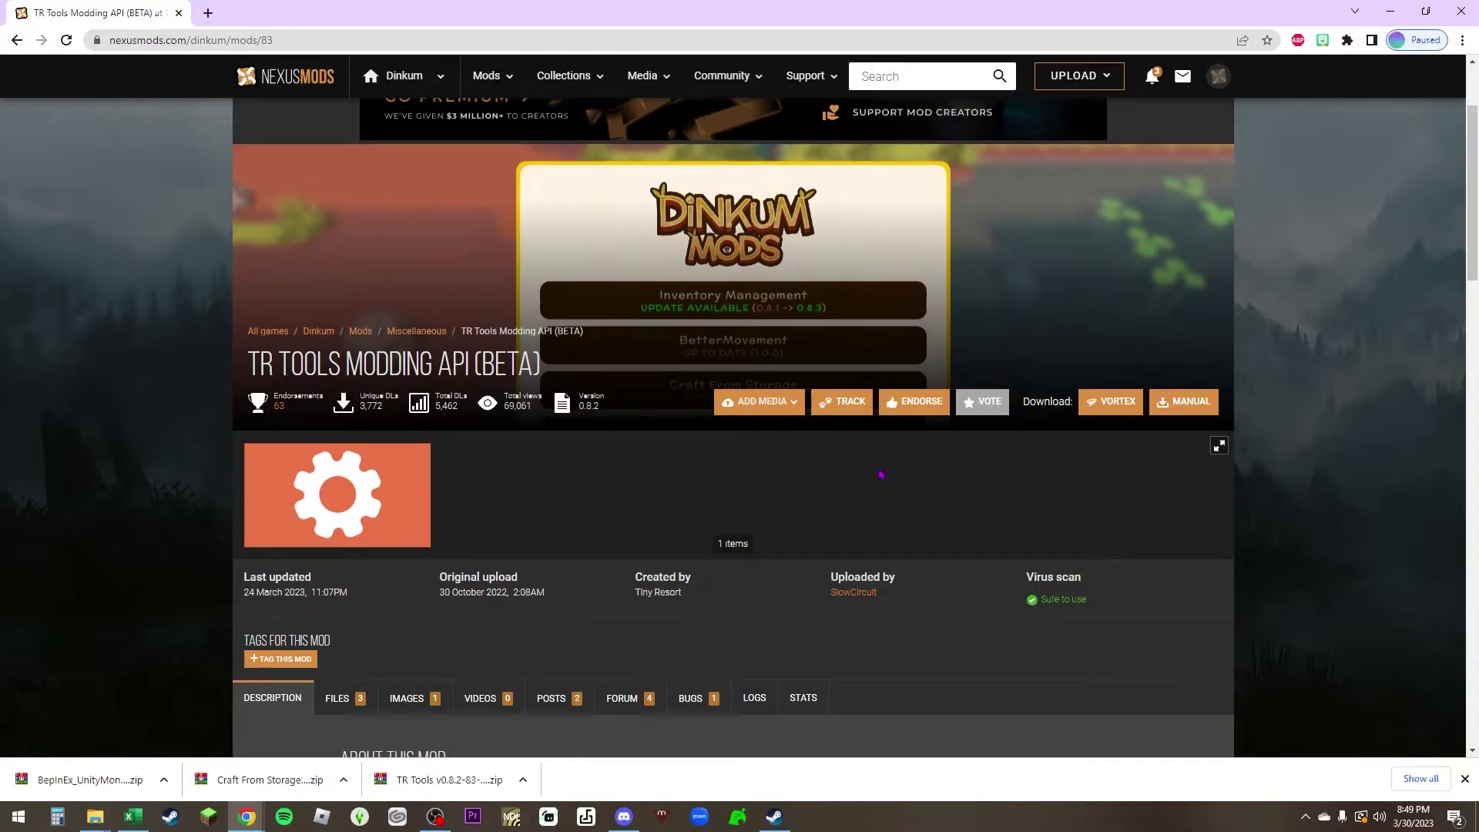
{"action": "scroll", "coordinate": [462, 492], "scroll_direction": "up", "scroll_amount": 2}
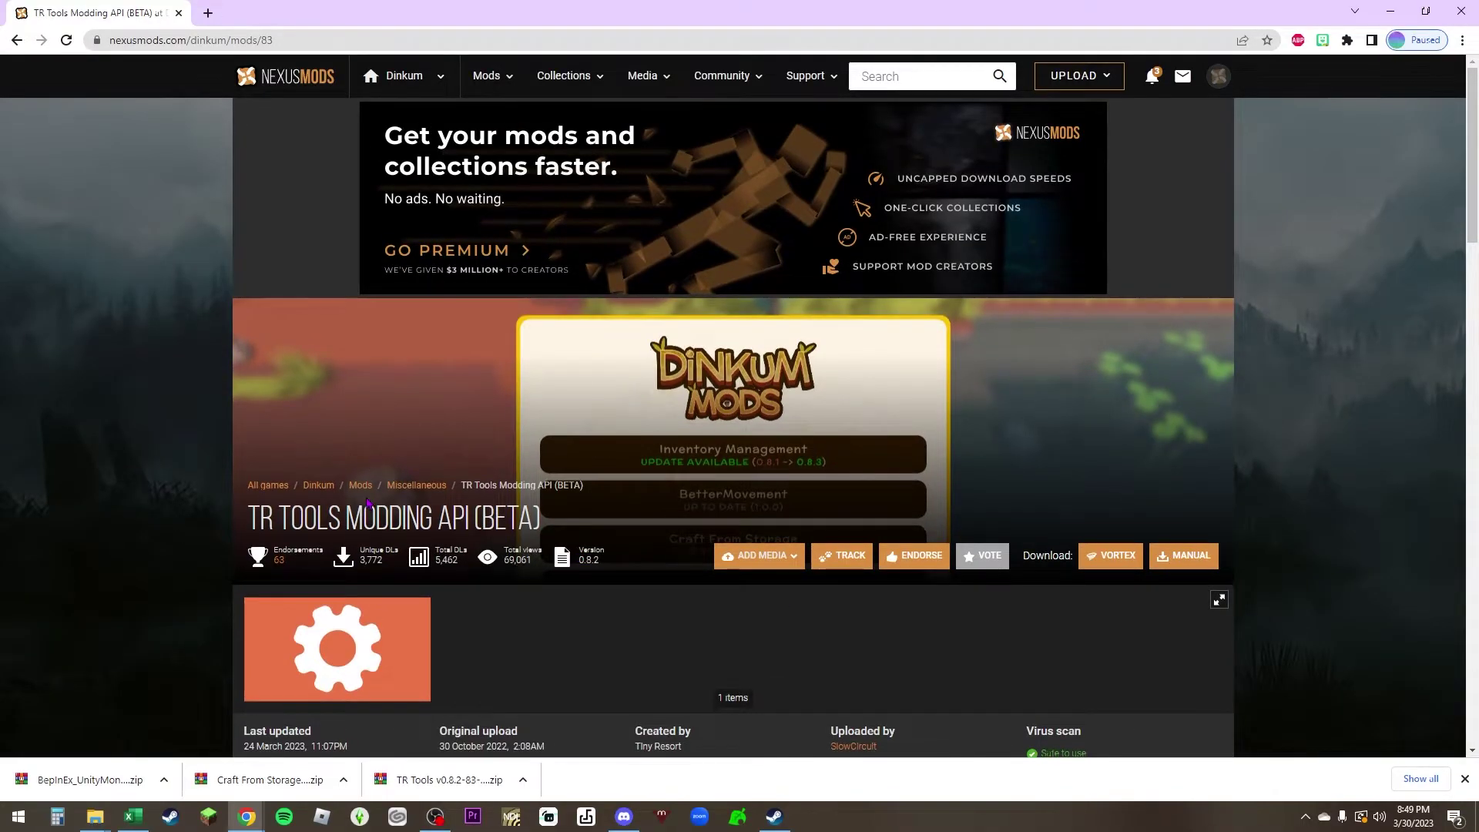
{"action": "scroll", "coordinate": [367, 502], "scroll_direction": "down", "scroll_amount": 3}
{"action": "scroll", "coordinate": [336, 331], "scroll_direction": "up", "scroll_amount": 1}
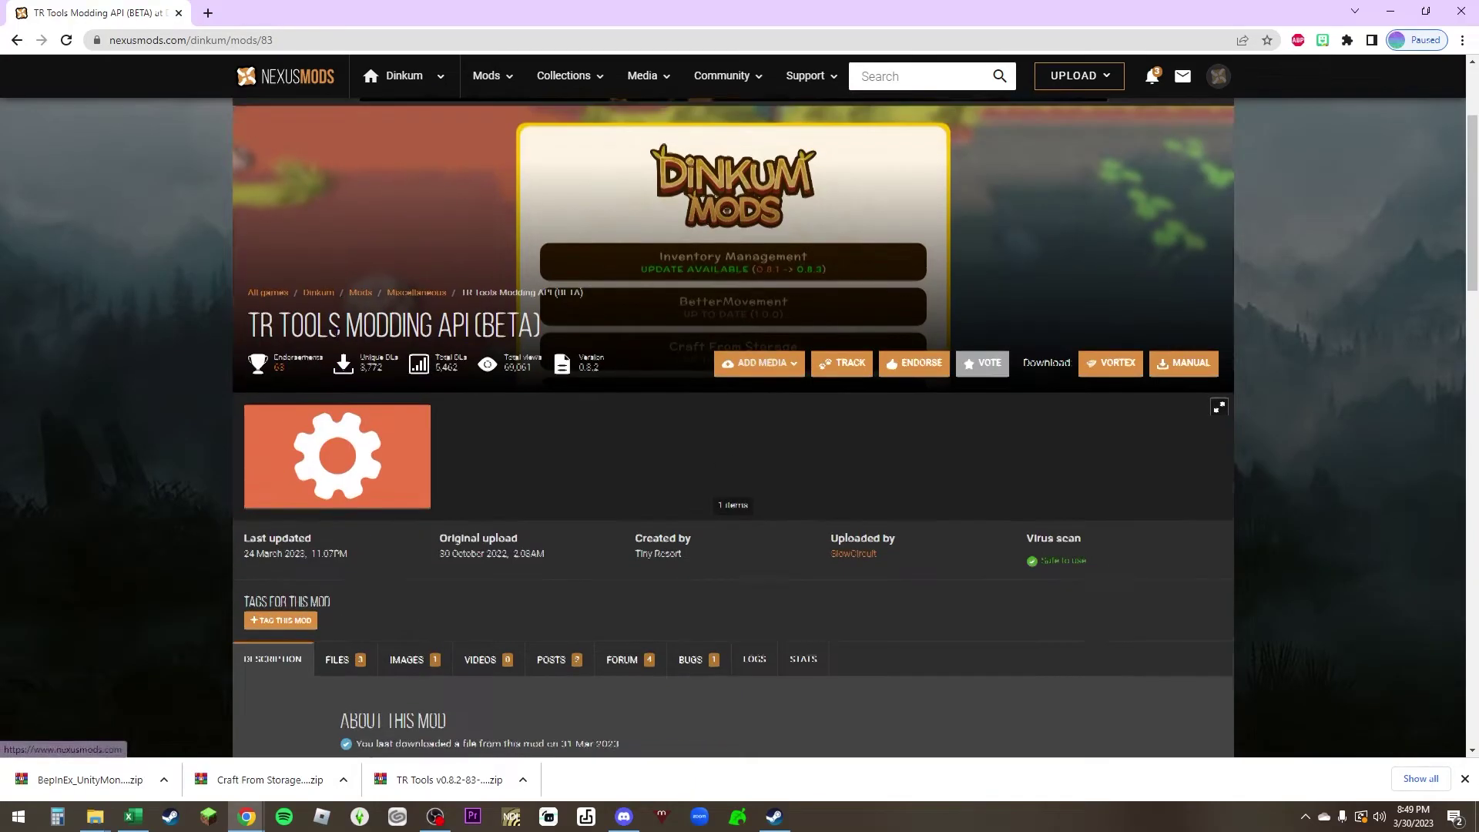
{"action": "scroll", "coordinate": [336, 332], "scroll_direction": "up", "scroll_amount": 2}
{"action": "left_click_drag", "start_coordinate": [253, 440], "coordinate": [542, 433]}
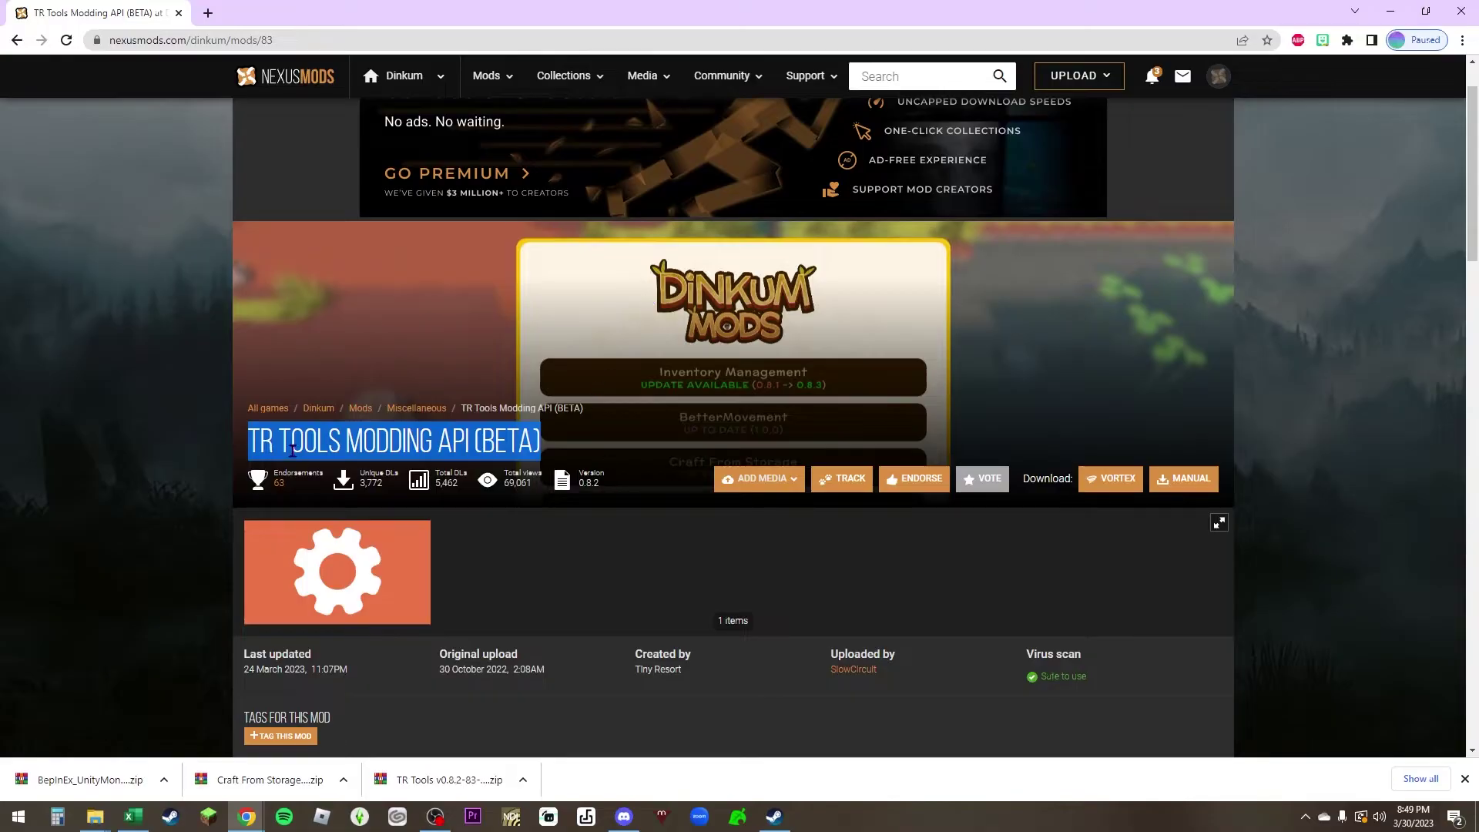
{"action": "scroll", "coordinate": [354, 483], "scroll_direction": "down", "scroll_amount": 8}
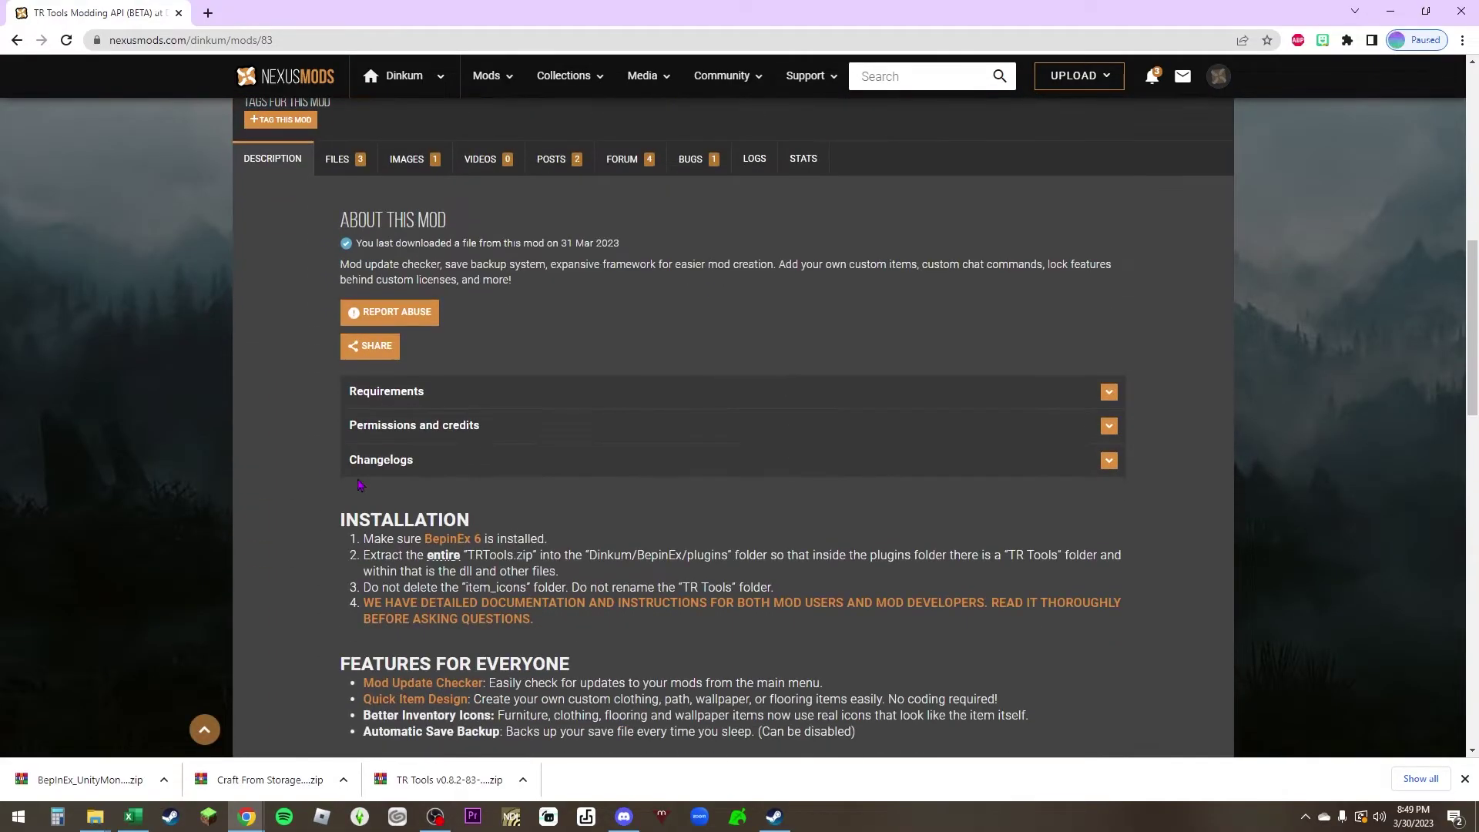
Expand Requirements, highlight Off-site requirements, and re-sort the dependent mods list by name.
{"action": "left_click", "coordinate": [389, 393]}
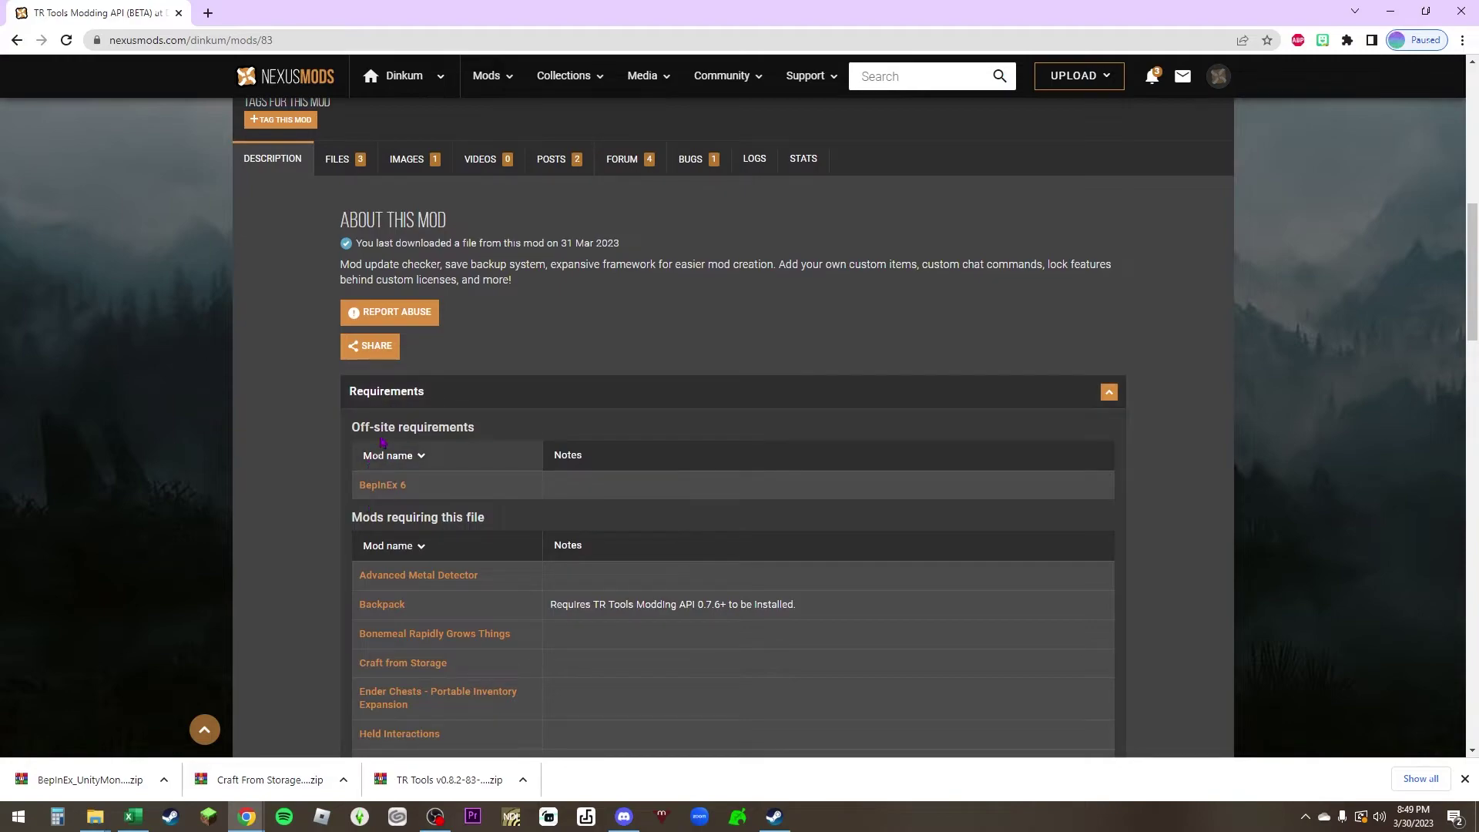
{"action": "left_click_drag", "start_coordinate": [350, 437], "coordinate": [517, 425]}
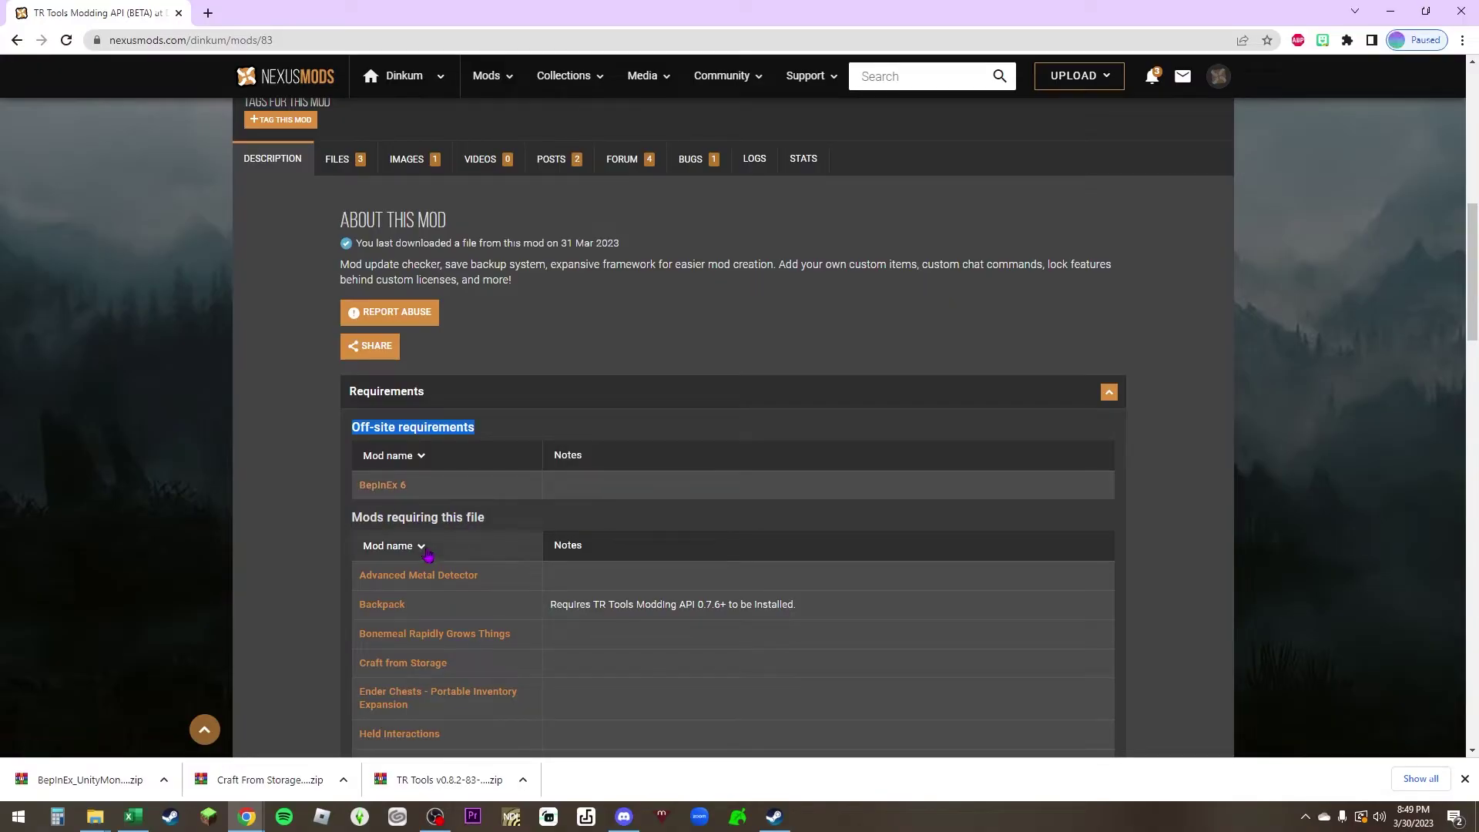
{"action": "scroll", "coordinate": [429, 595], "scroll_direction": "down", "scroll_amount": 3}
{"action": "scroll", "coordinate": [429, 595], "scroll_direction": "down", "scroll_amount": 4}
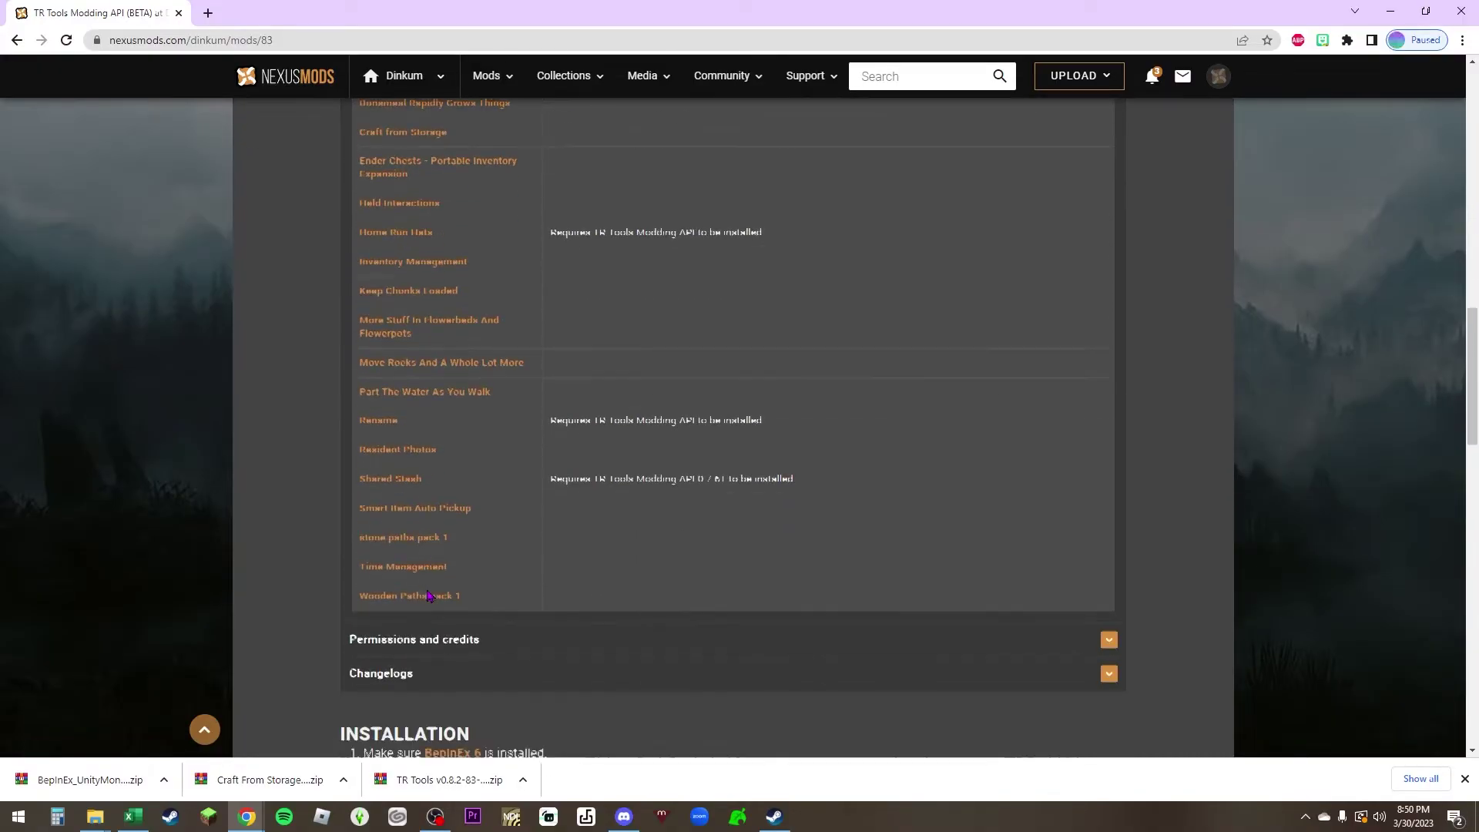
{"action": "scroll", "coordinate": [429, 596], "scroll_direction": "up", "scroll_amount": 3}
{"action": "scroll", "coordinate": [429, 596], "scroll_direction": "up", "scroll_amount": 4}
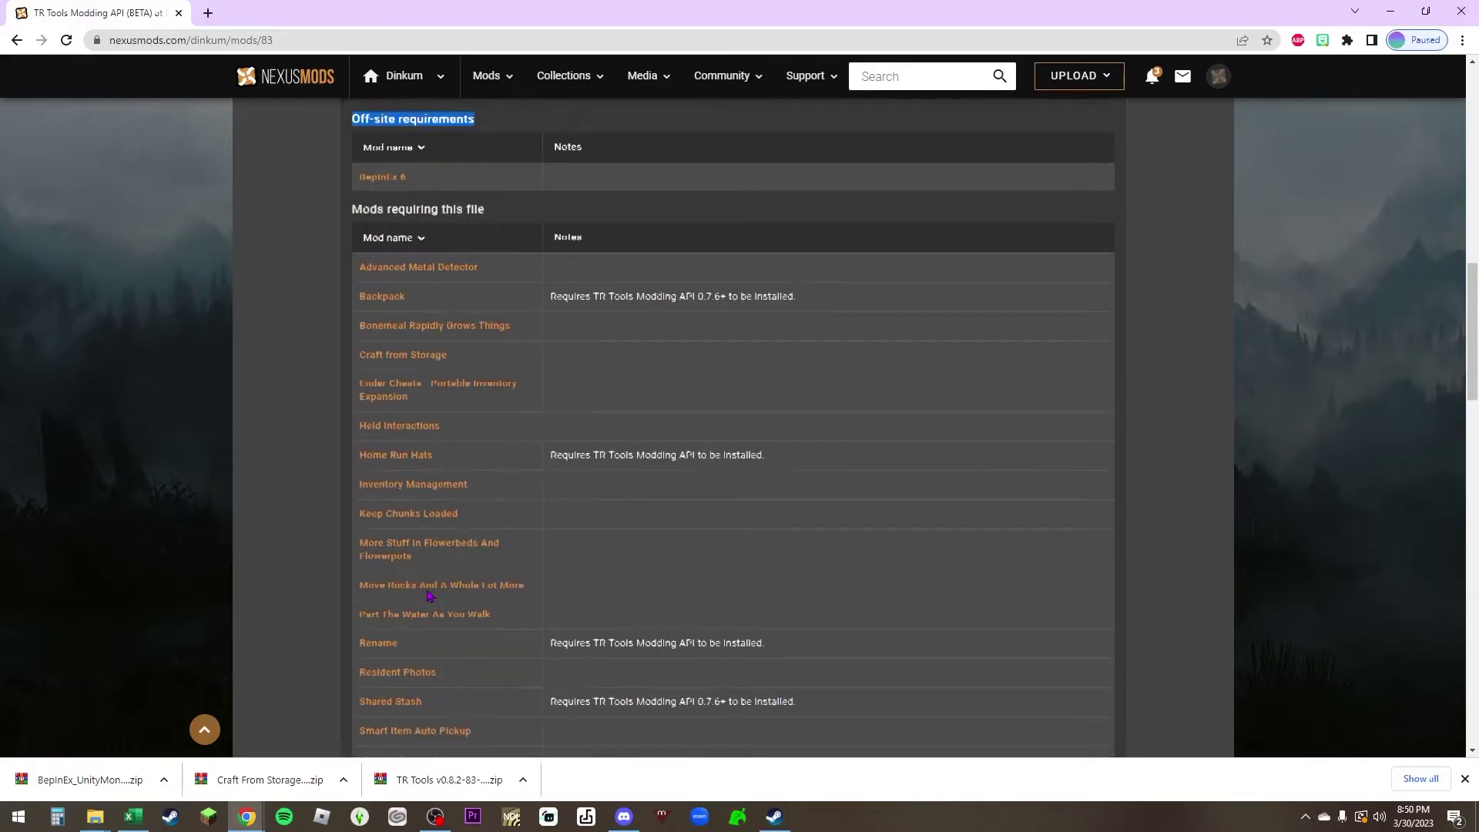
{"action": "scroll", "coordinate": [429, 595], "scroll_direction": "down", "scroll_amount": 4}
{"action": "scroll", "coordinate": [429, 595], "scroll_direction": "up", "scroll_amount": 5}
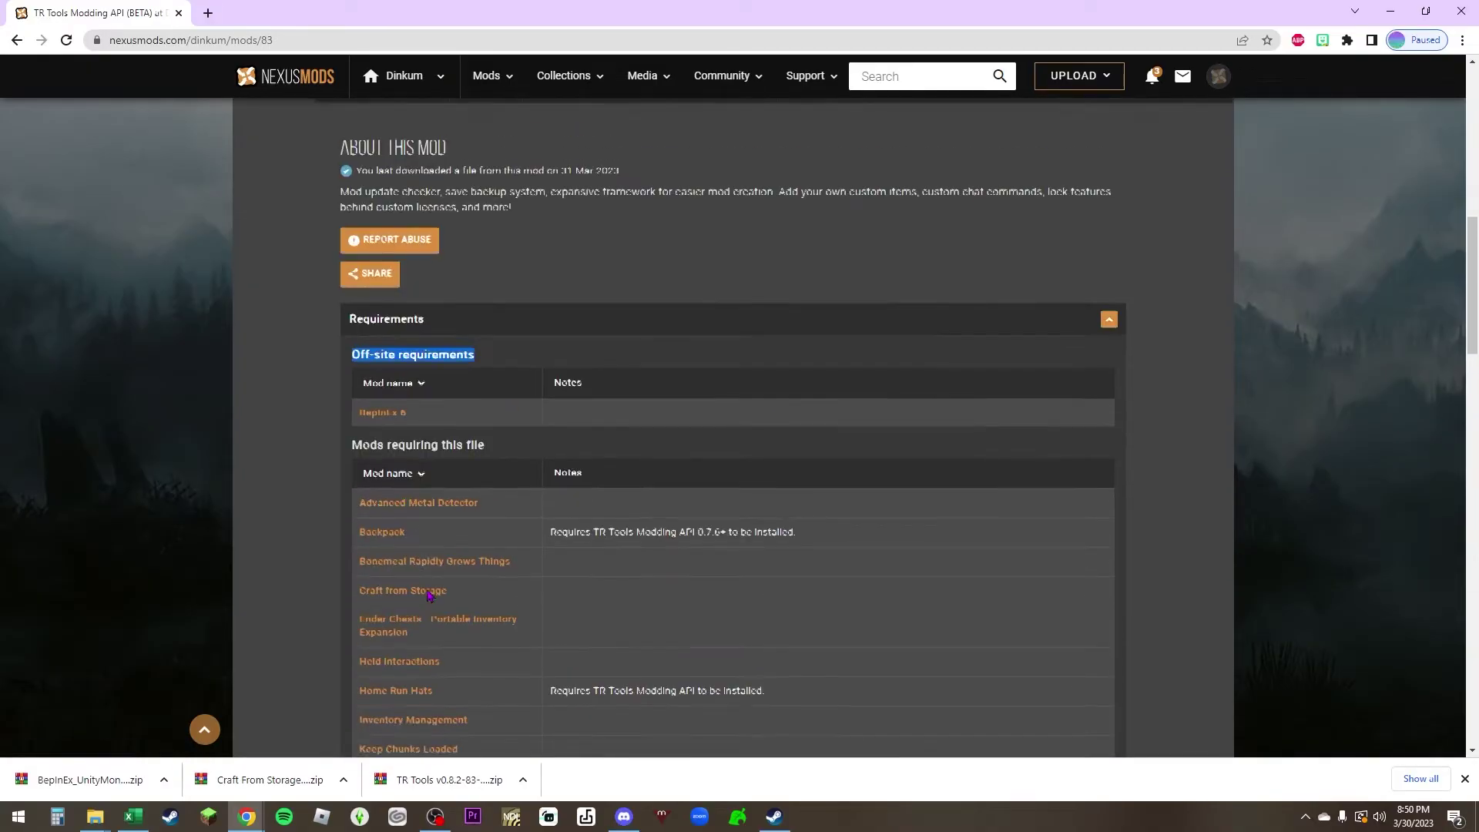
{"action": "left_click", "coordinate": [424, 547]}
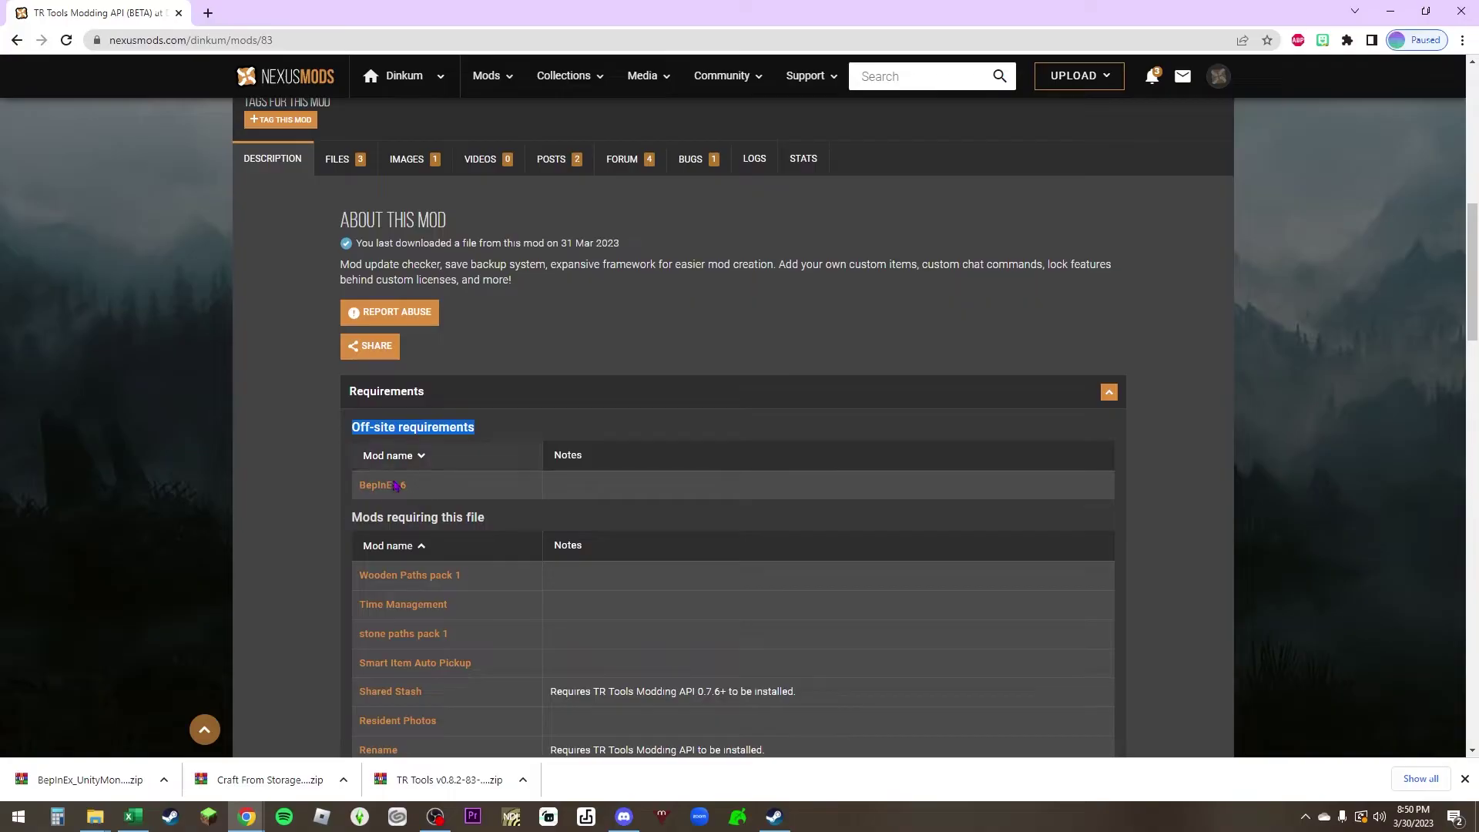
{"action": "scroll", "coordinate": [806, 412], "scroll_direction": "up", "scroll_amount": 6}
{"action": "scroll", "coordinate": [805, 412], "scroll_direction": "up", "scroll_amount": 2}
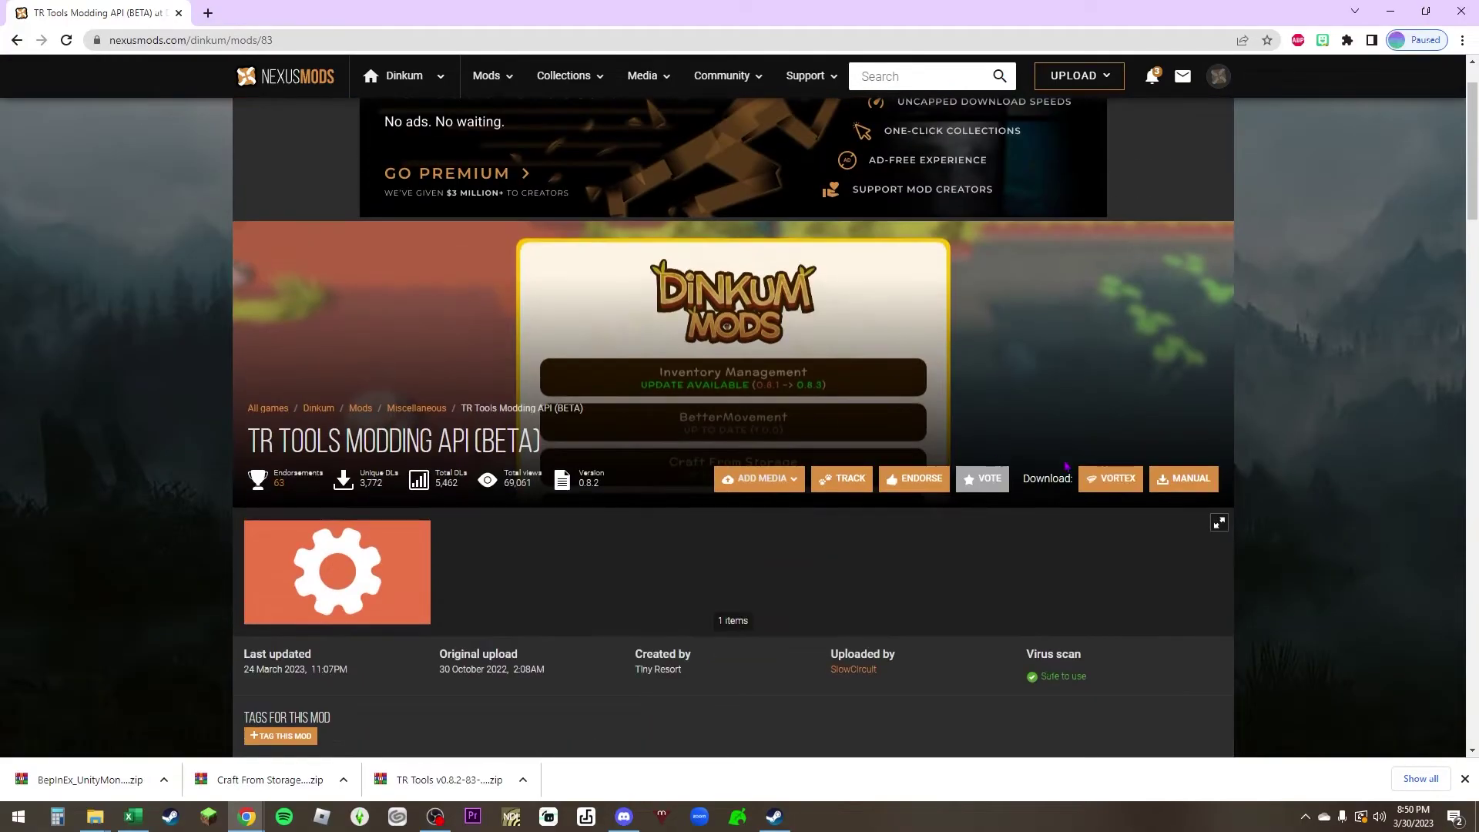
Download the TR Tools v0.8.2 zip manually, past the BepInEx 6 notice, using Slow Download.
{"action": "left_click", "coordinate": [1185, 479]}
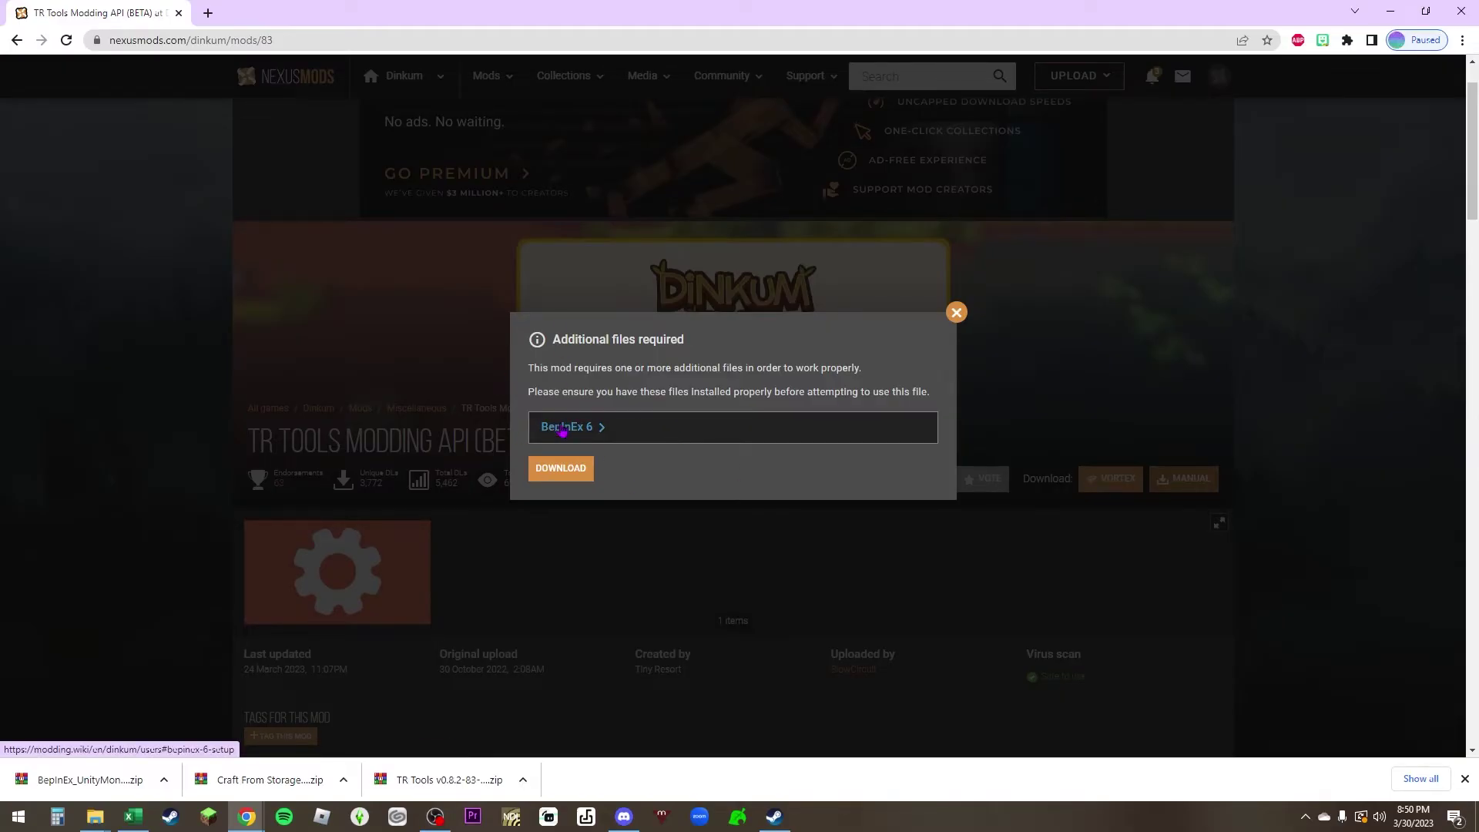
{"action": "left_click", "coordinate": [567, 469]}
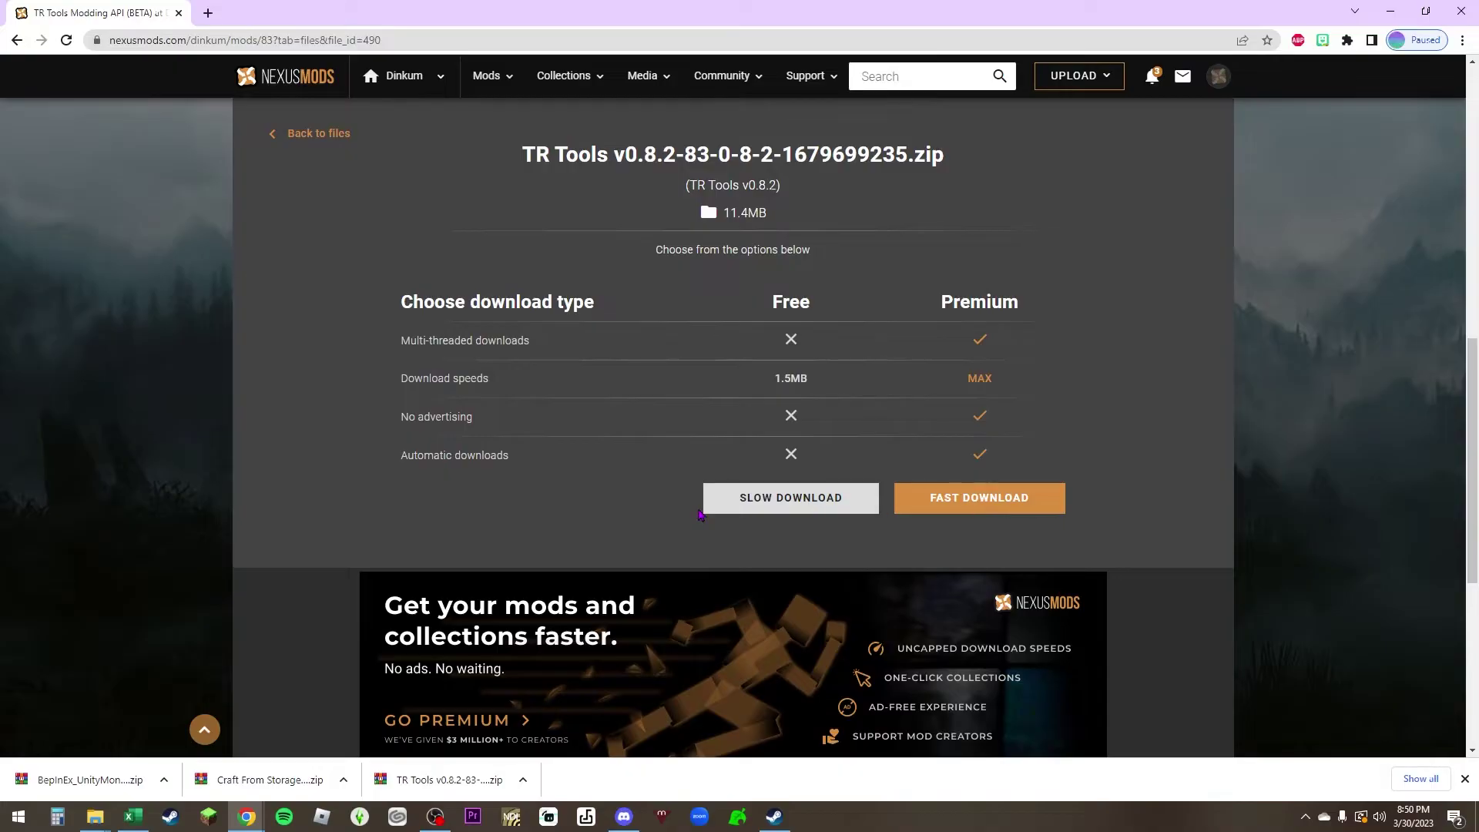
{"action": "left_click", "coordinate": [780, 506]}
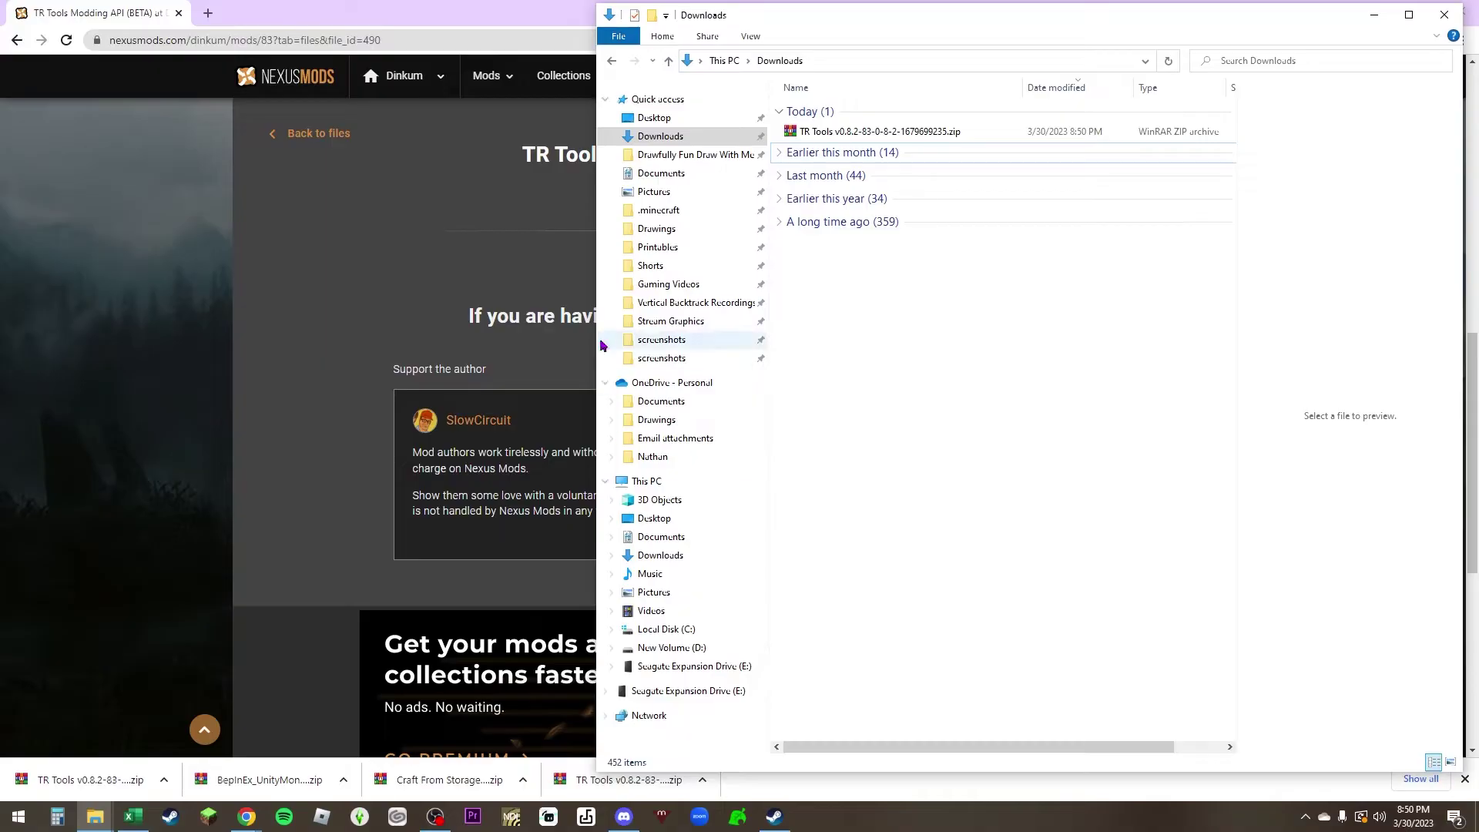
Move the downloaded TR Tools zip from Downloads onto the desktop.
{"action": "left_click", "coordinate": [544, 20]}
{"action": "left_click", "coordinate": [1390, 17]}
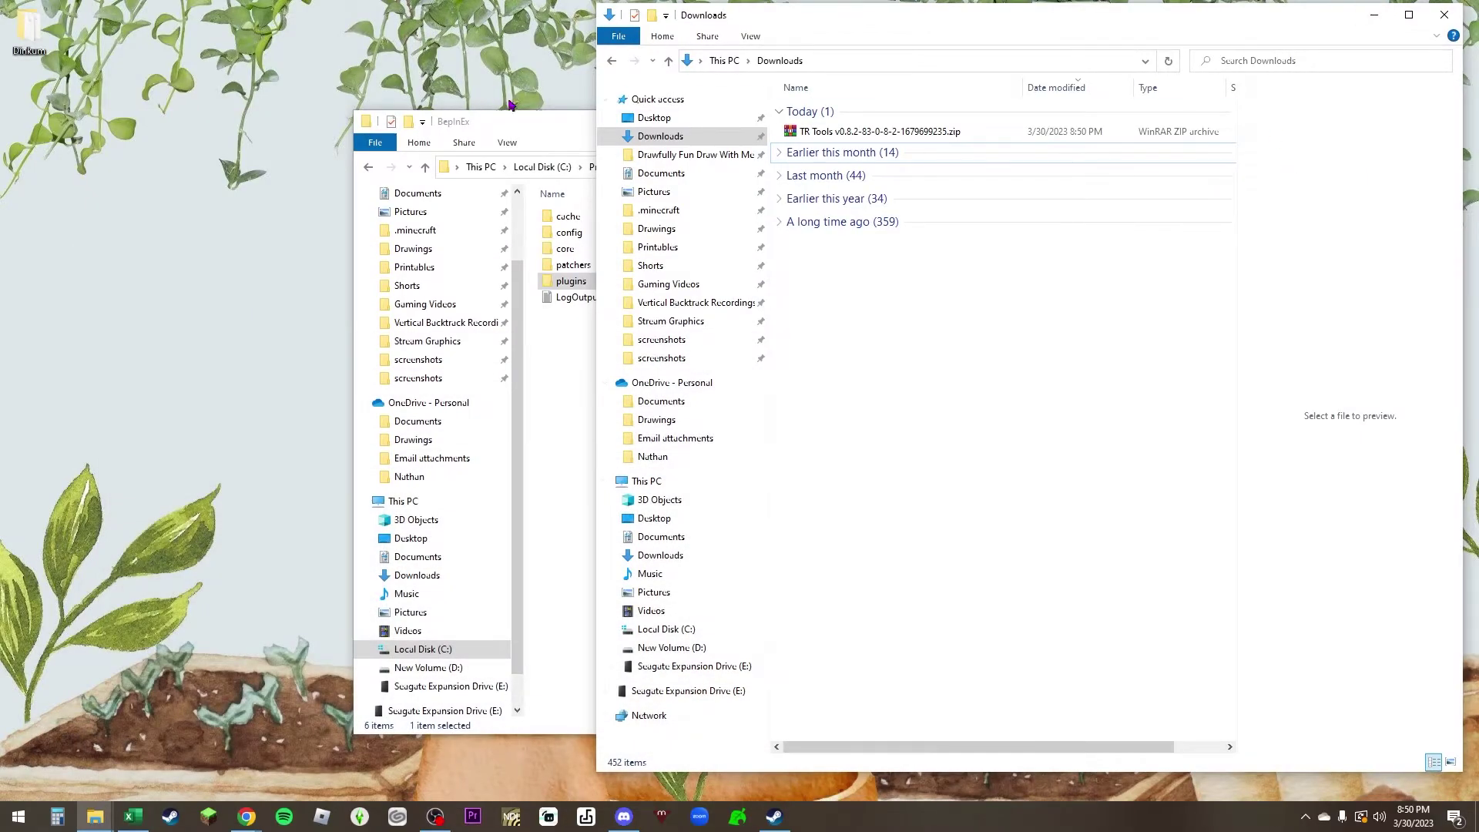
{"action": "left_click", "coordinate": [566, 139]}
{"action": "left_click", "coordinate": [1281, 119]}
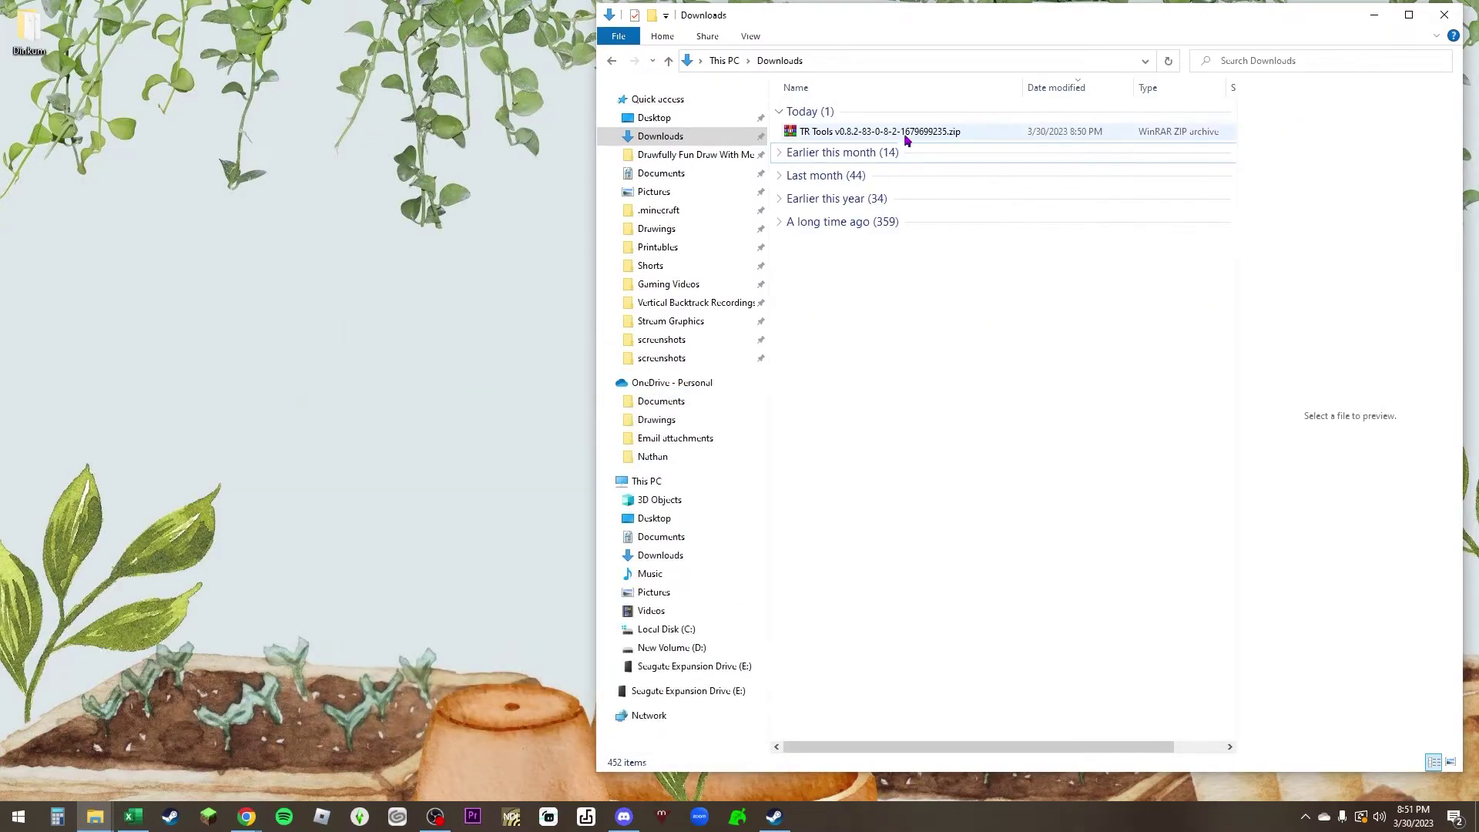
{"action": "left_click", "coordinate": [887, 137]}
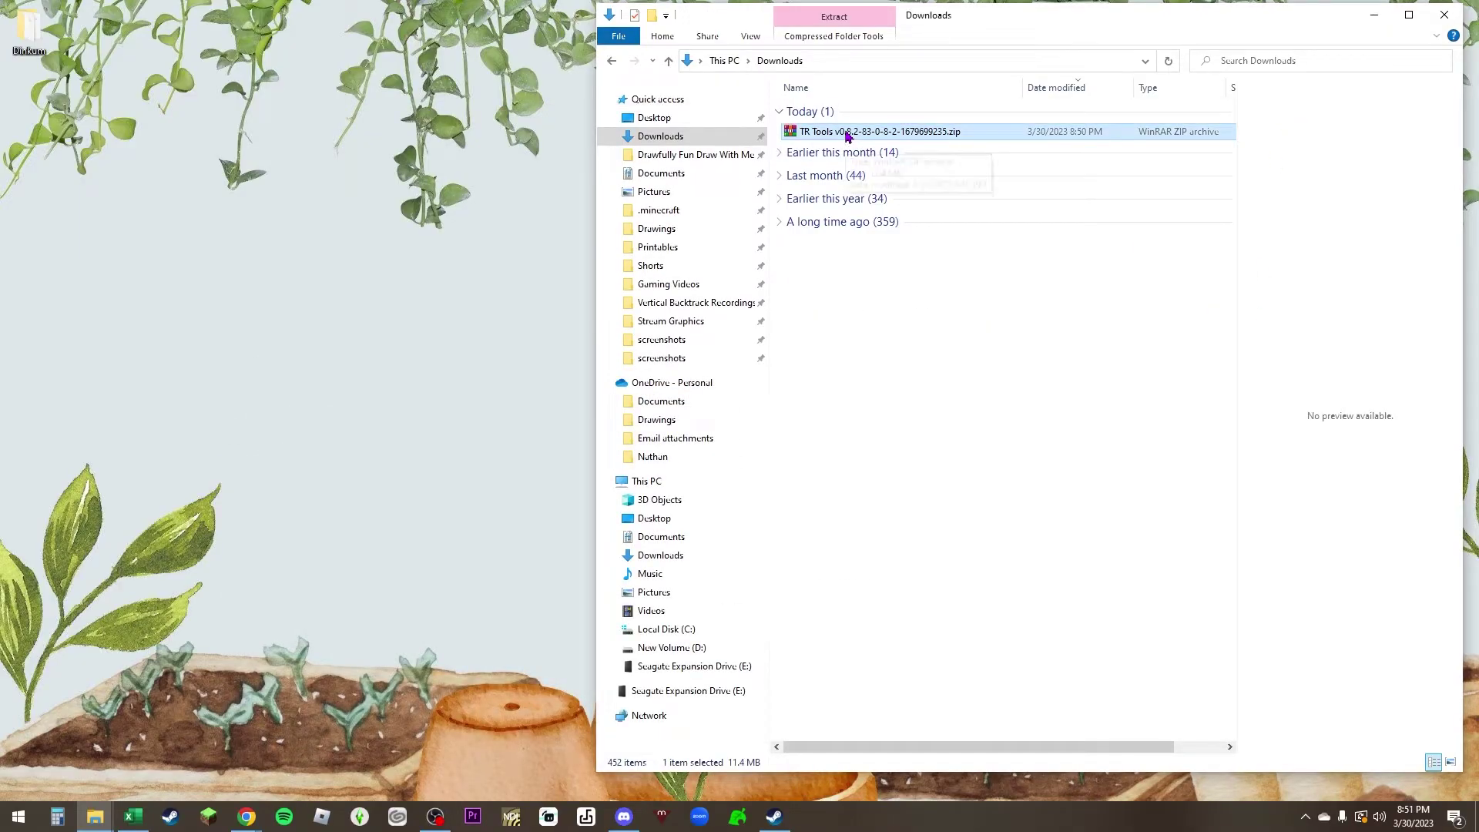
{"action": "left_click_drag", "start_coordinate": [850, 134], "coordinate": [472, 278]}
{"action": "left_click", "coordinate": [1373, 15]}
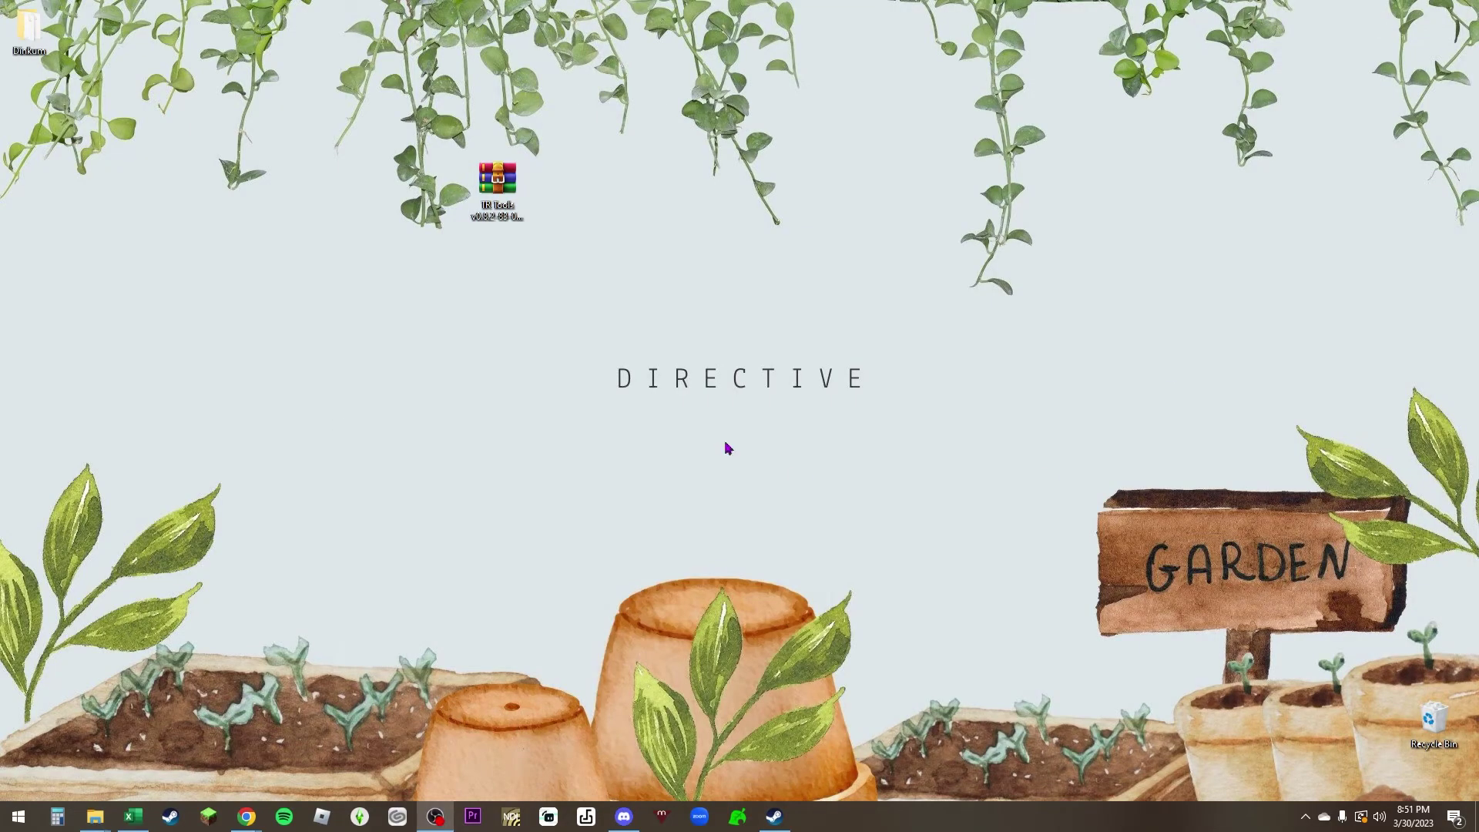
{"action": "left_click_drag", "start_coordinate": [508, 196], "coordinate": [462, 416]}
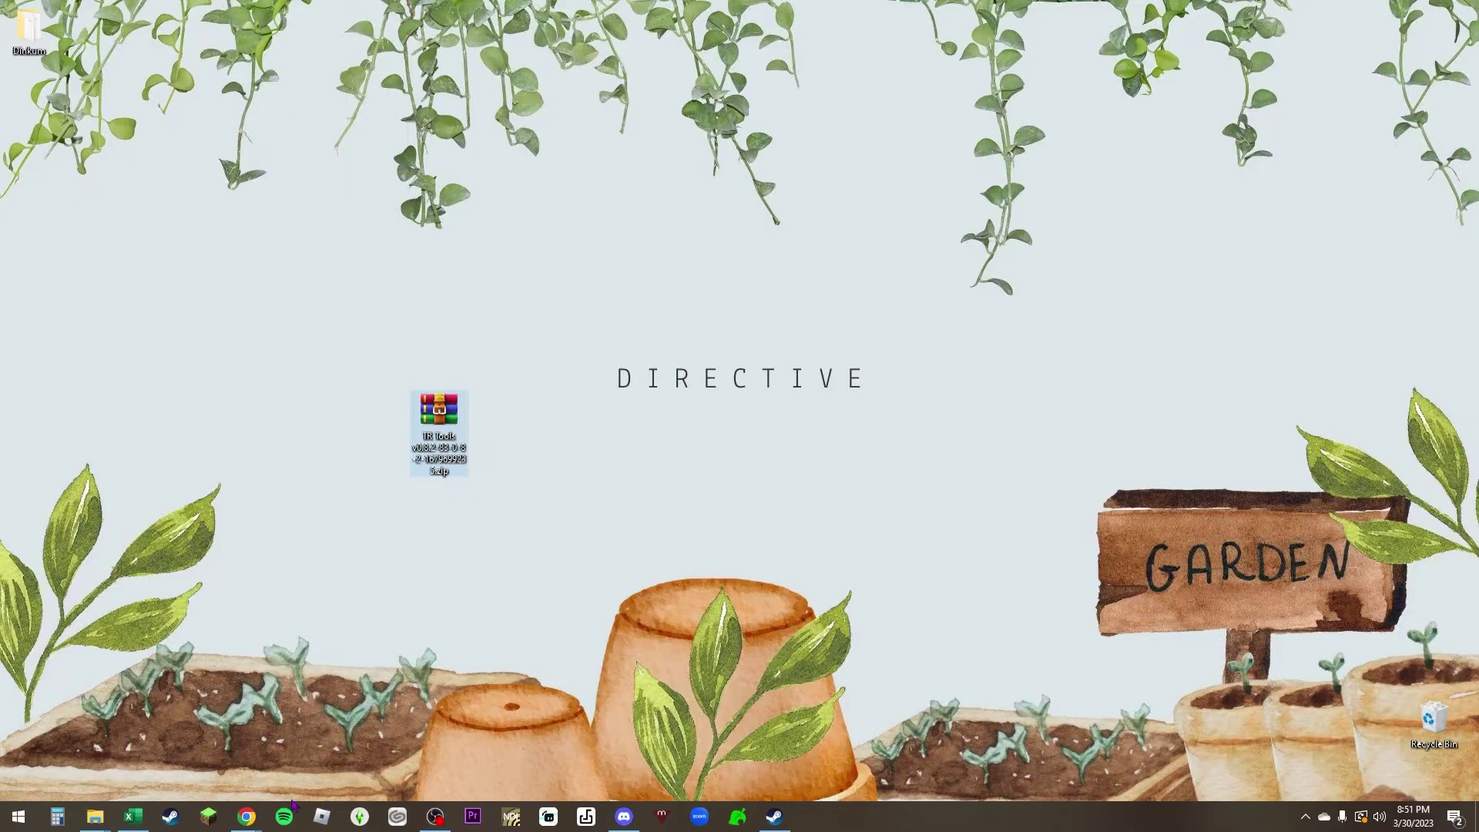
Restore the BepInEx folder window and move the zip icon out from behind it.
{"action": "left_click", "coordinate": [98, 821]}
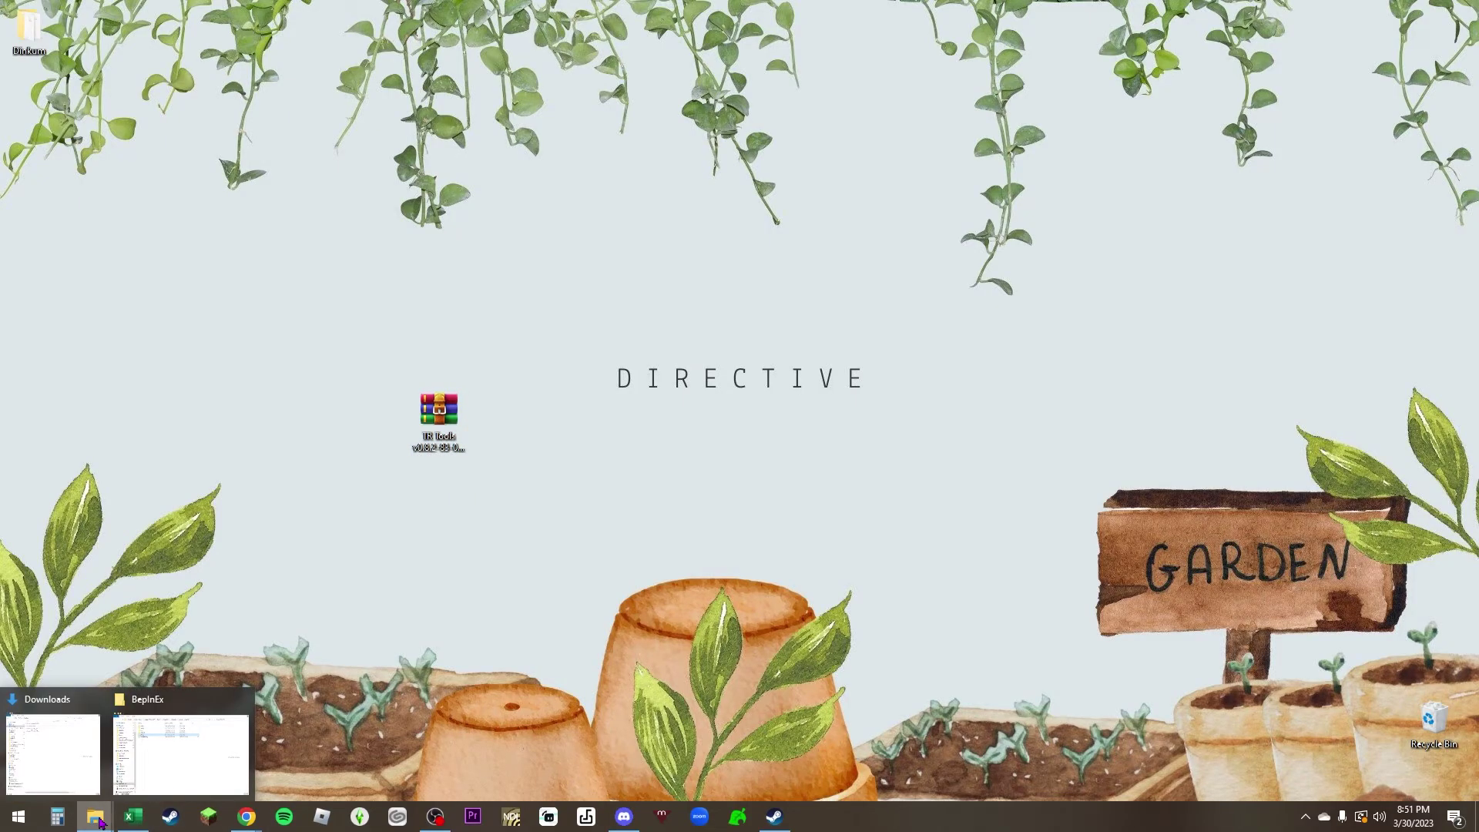
{"action": "left_click", "coordinate": [154, 765]}
{"action": "left_click_drag", "start_coordinate": [701, 131], "coordinate": [802, 124]}
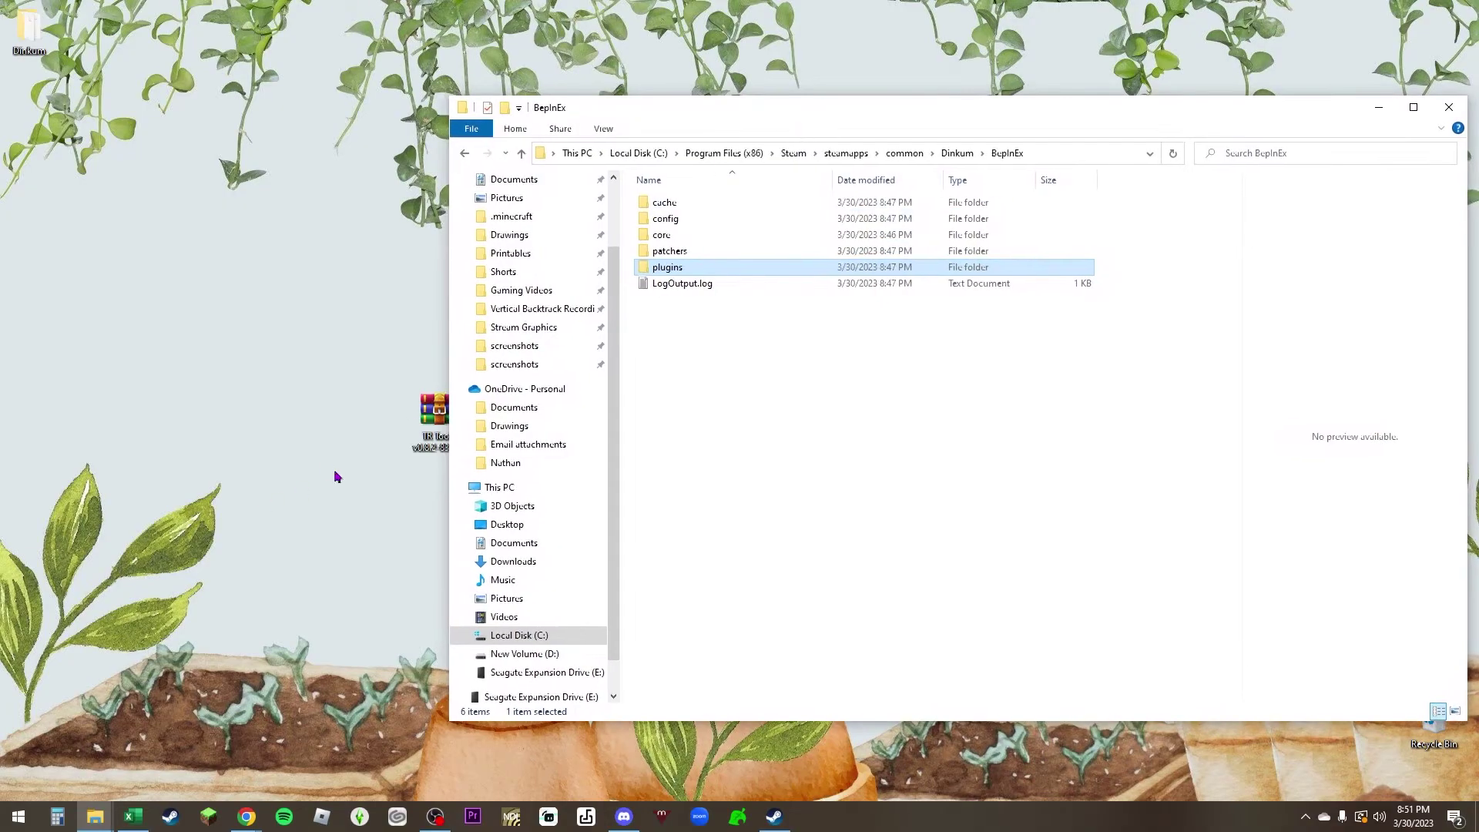
{"action": "left_click_drag", "start_coordinate": [430, 414], "coordinate": [320, 260]}
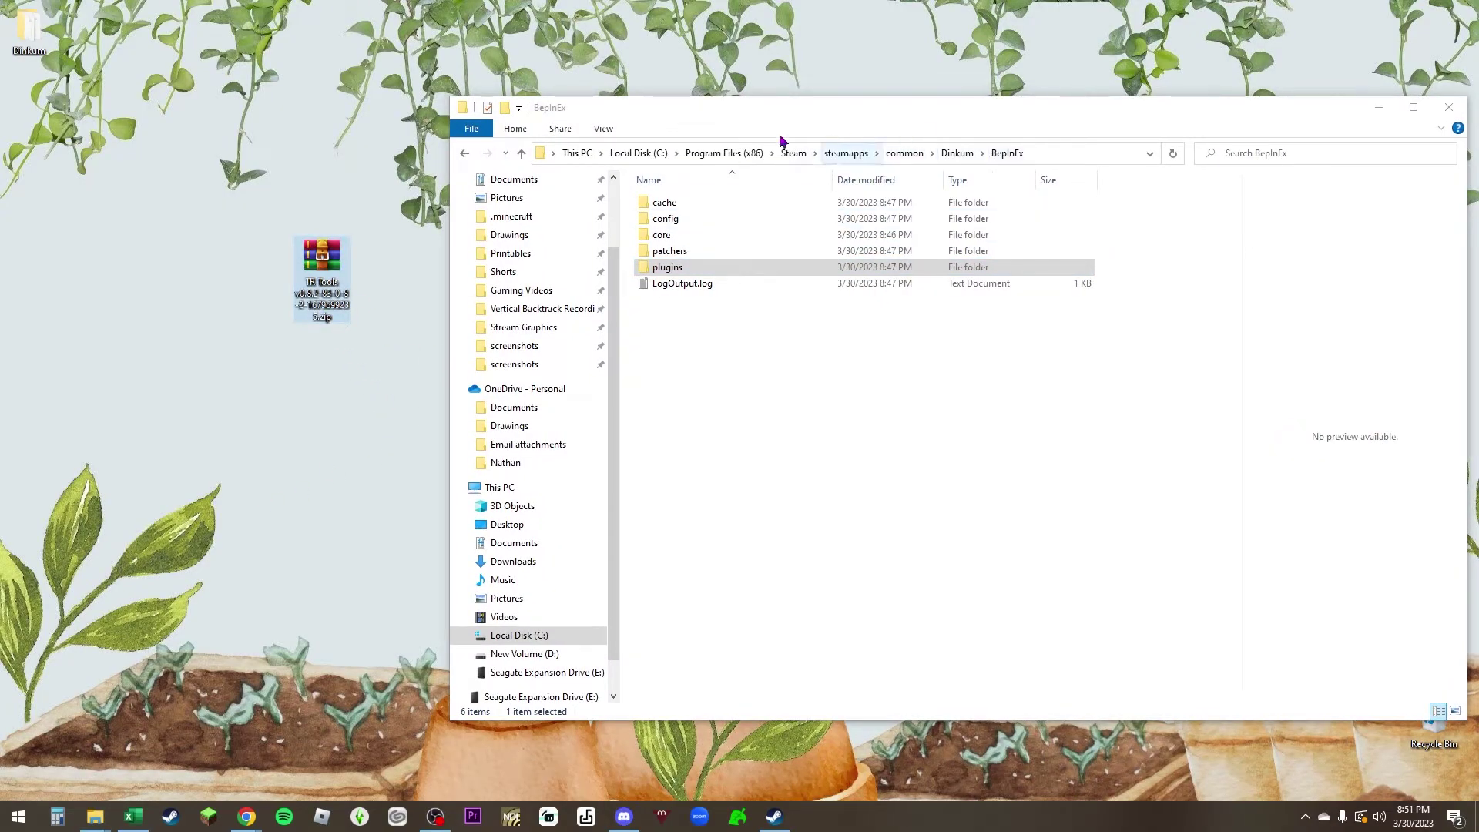
Close the BepInEx window and reopen Dinkum's install folder through Steam's Browse local files.
{"action": "left_click", "coordinate": [1448, 108]}
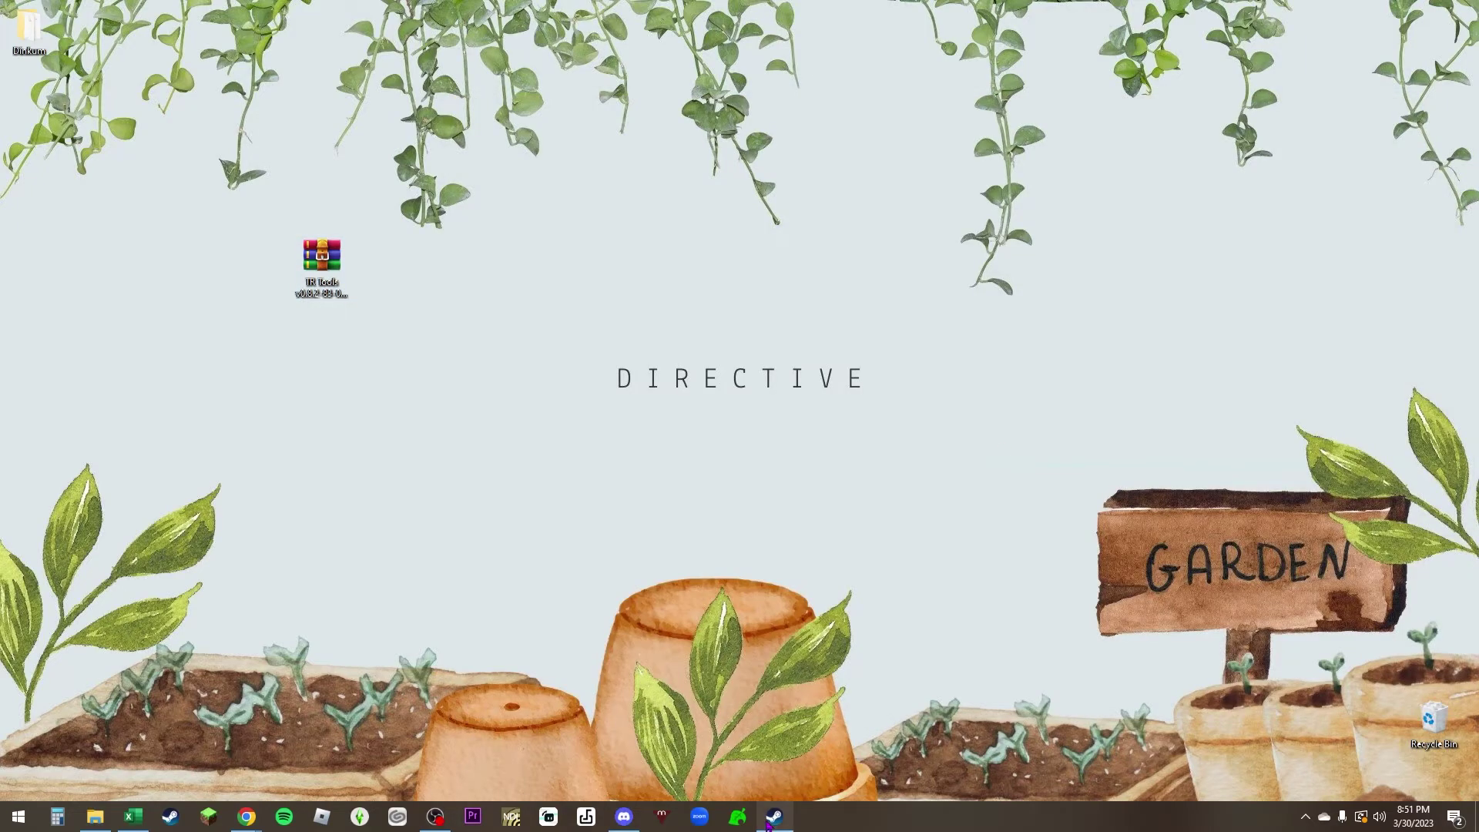
{"action": "left_click", "coordinate": [774, 817]}
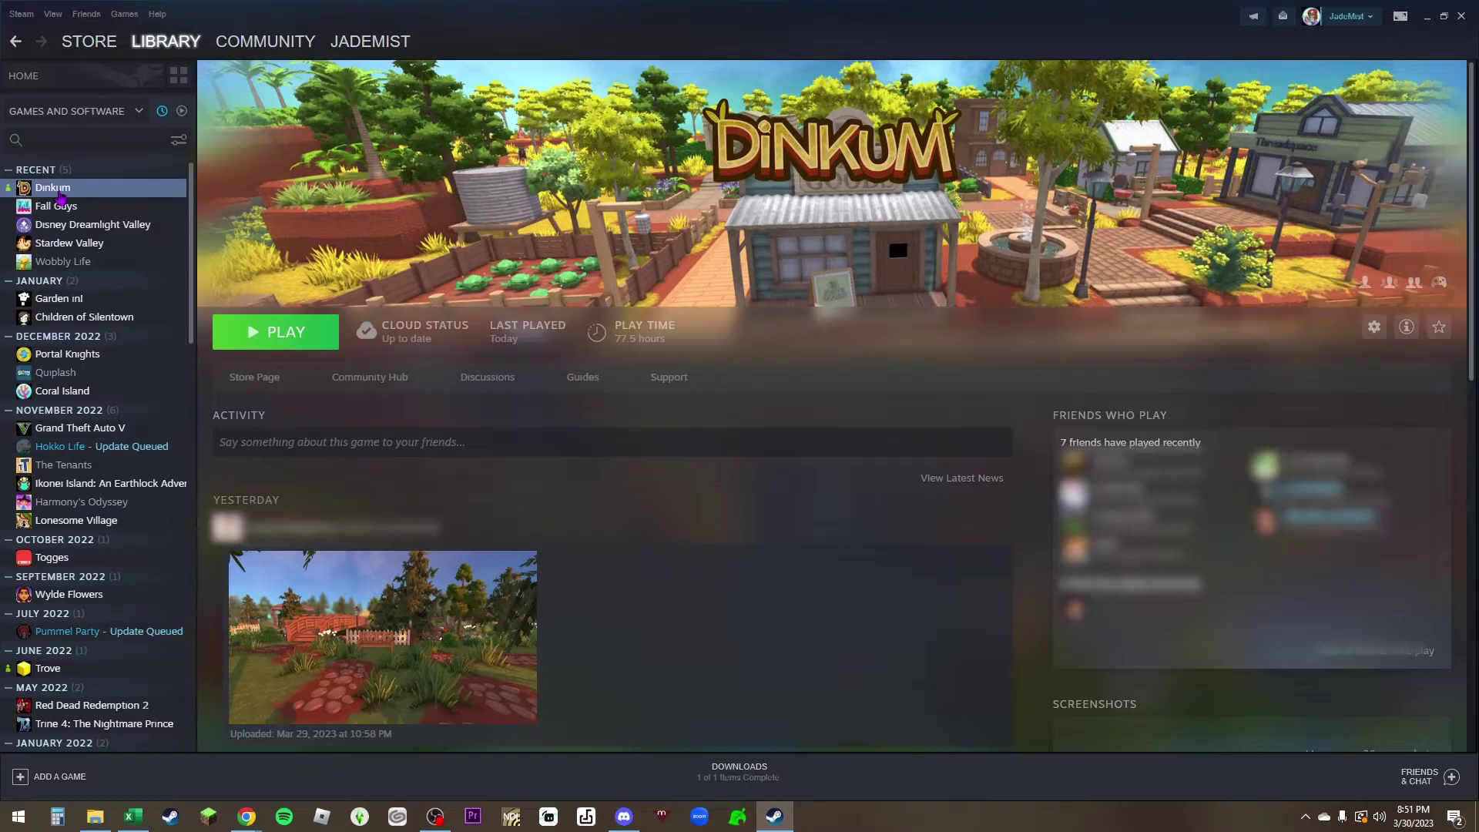
{"action": "right_click", "coordinate": [60, 194]}
{"action": "mouse_move", "coordinate": [89, 265]}
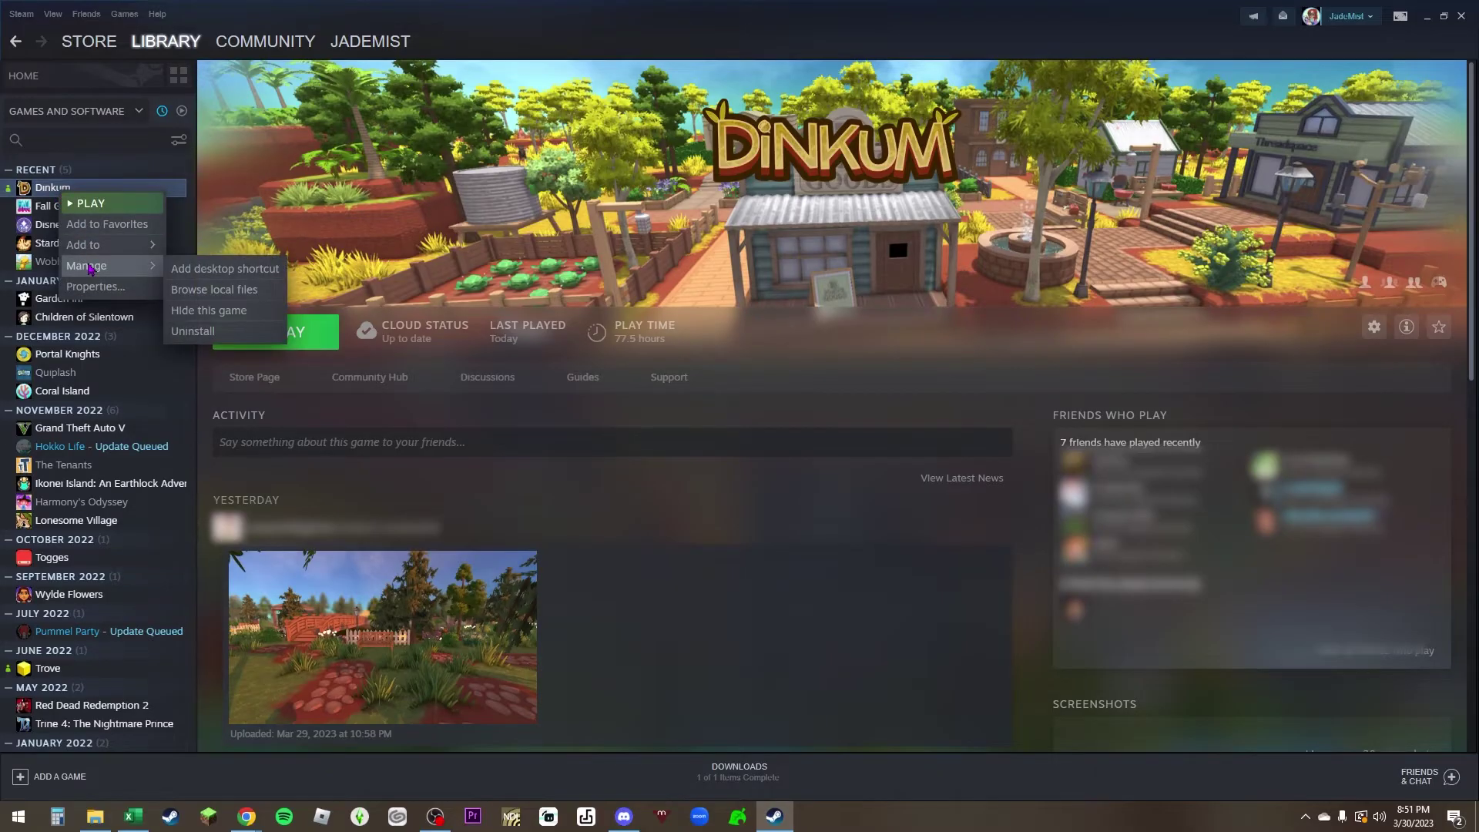
{"action": "left_click", "coordinate": [222, 290]}
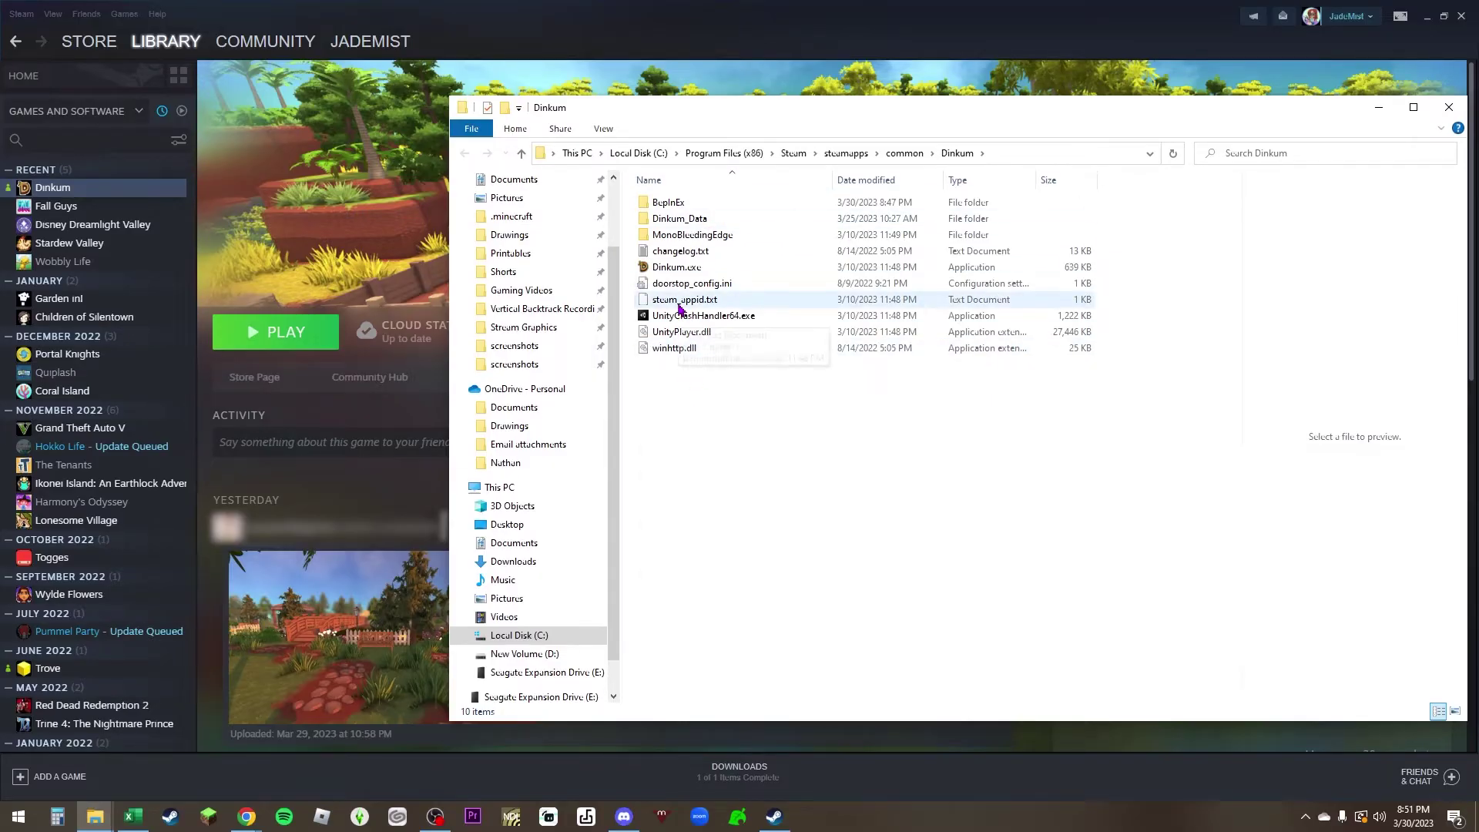
Open BepInEx\plugins and drag the TR Tools zip from the desktop into it.
{"action": "left_click", "coordinate": [1427, 15]}
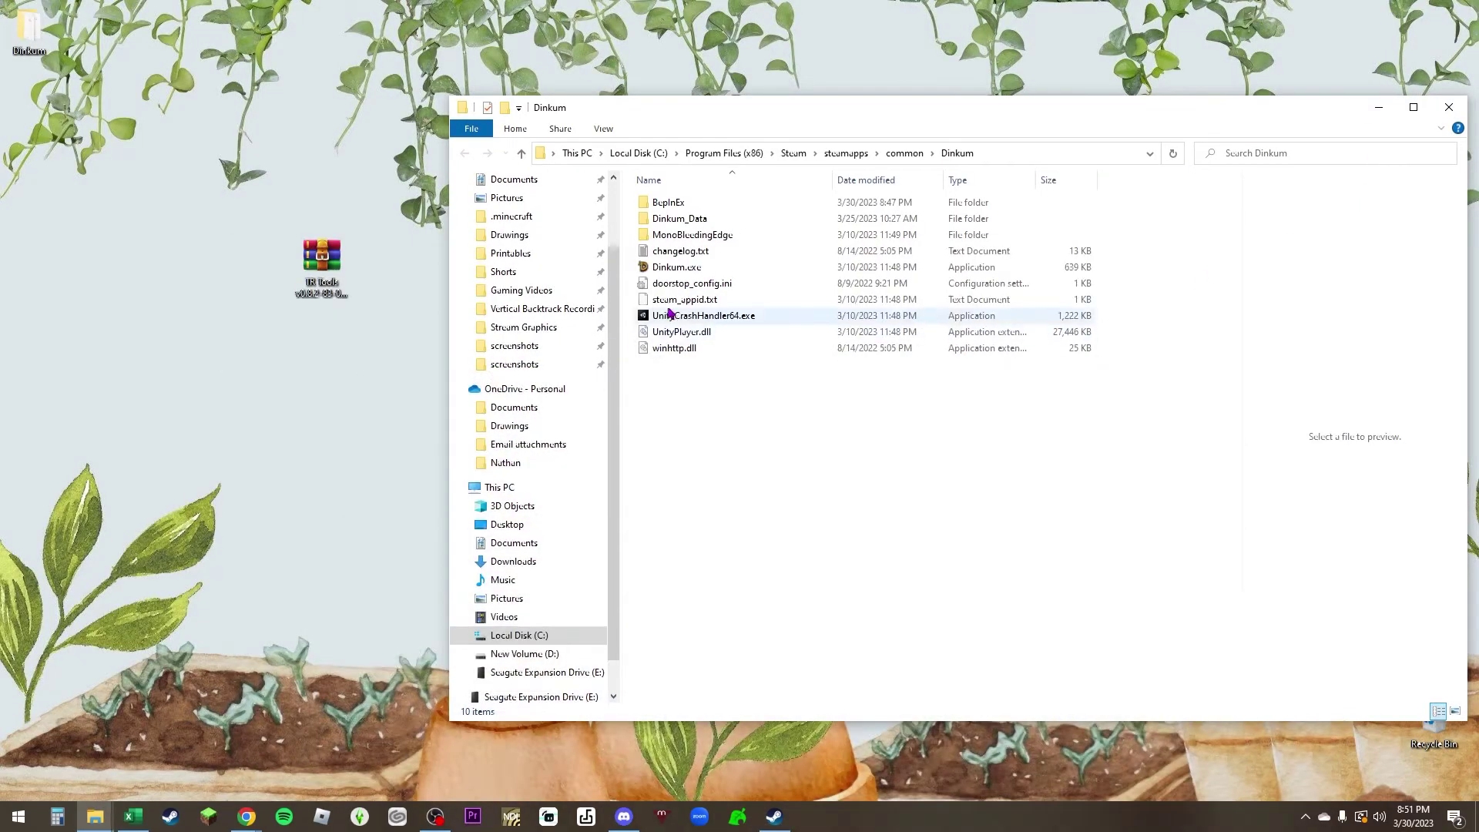
{"action": "double_click", "coordinate": [669, 203]}
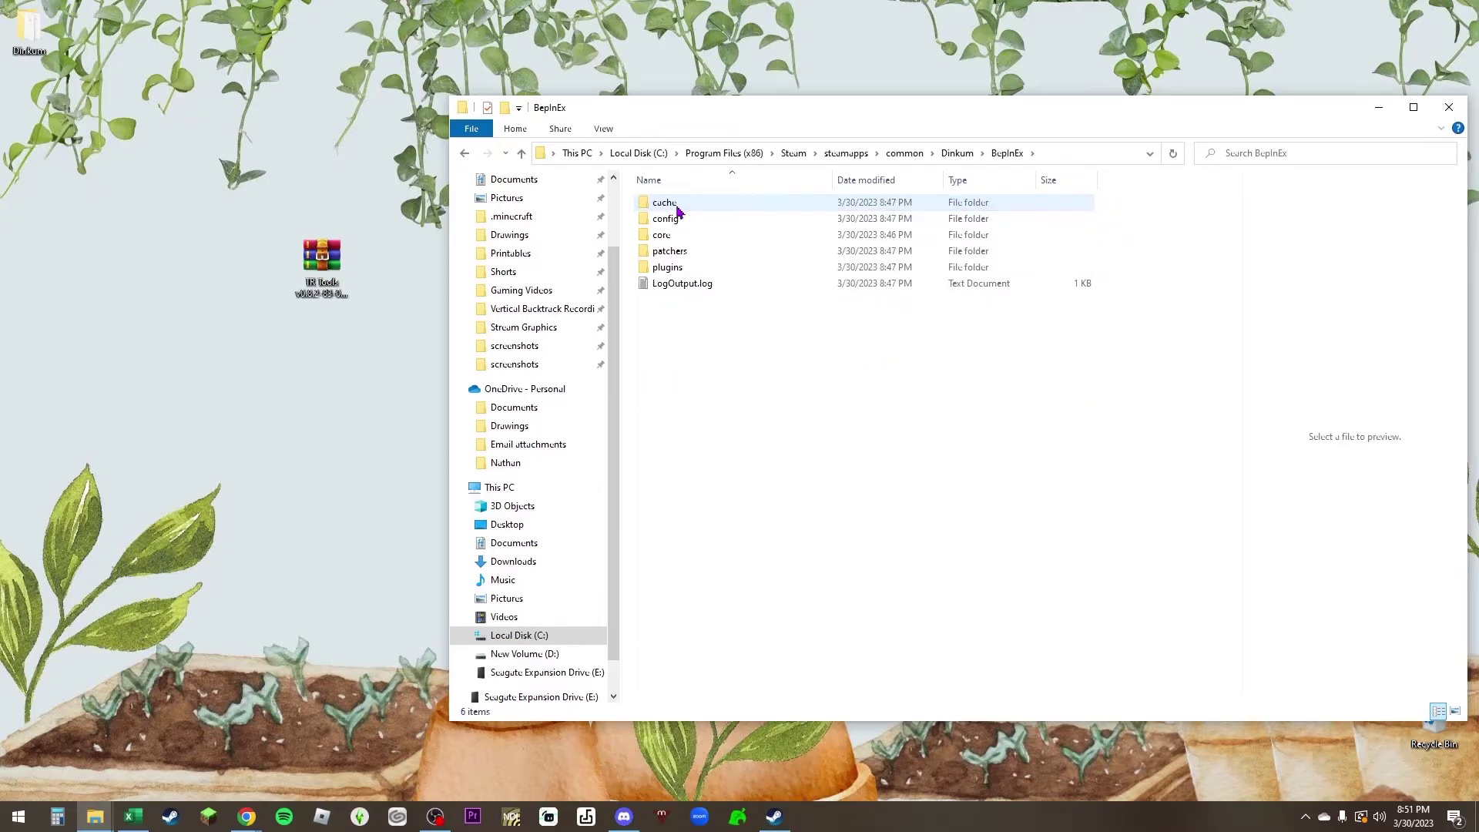
{"action": "double_click", "coordinate": [669, 268]}
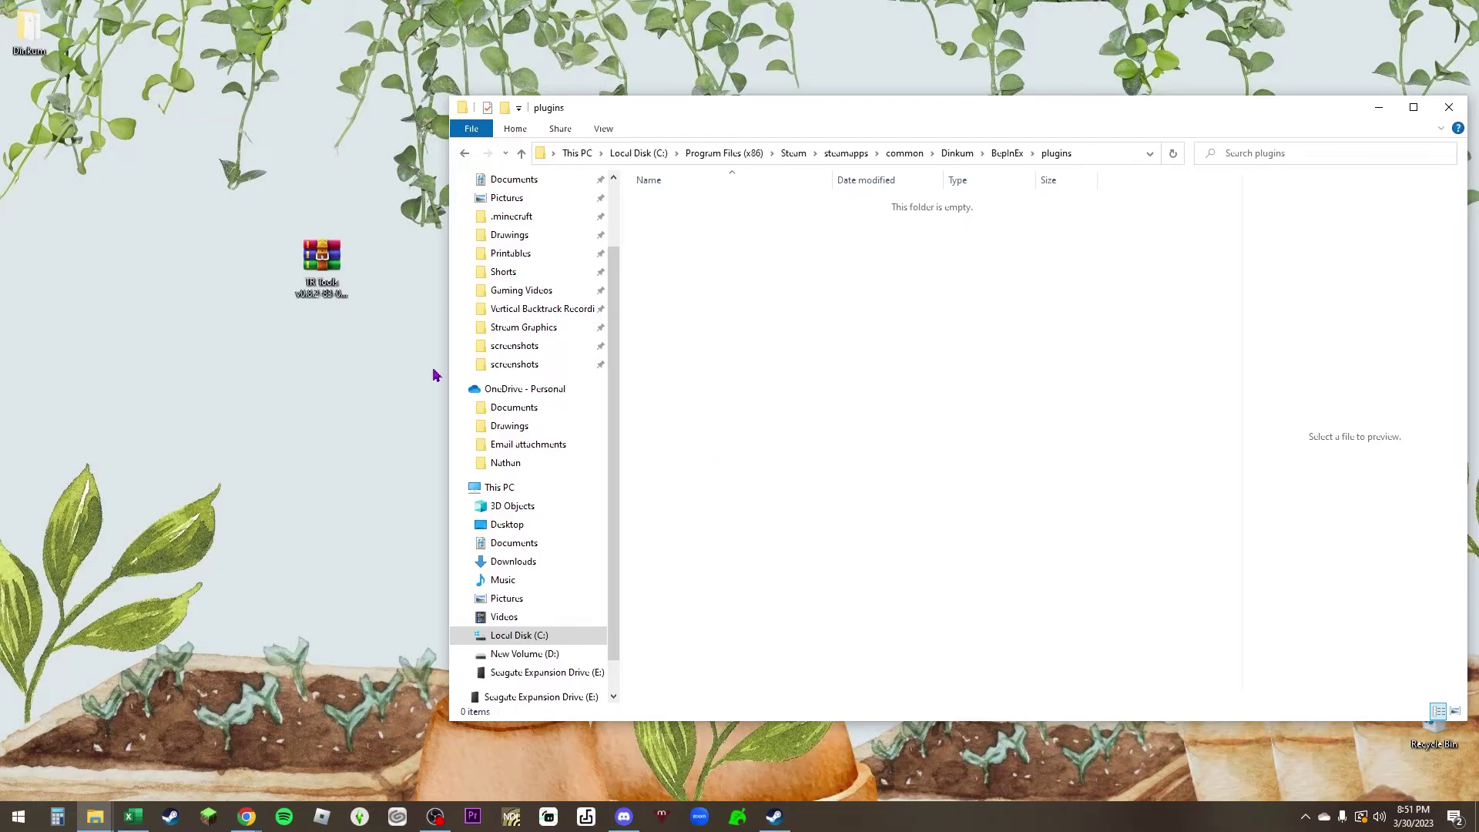
{"action": "left_click", "coordinate": [323, 277]}
{"action": "left_click_drag", "start_coordinate": [315, 286], "coordinate": [744, 263]}
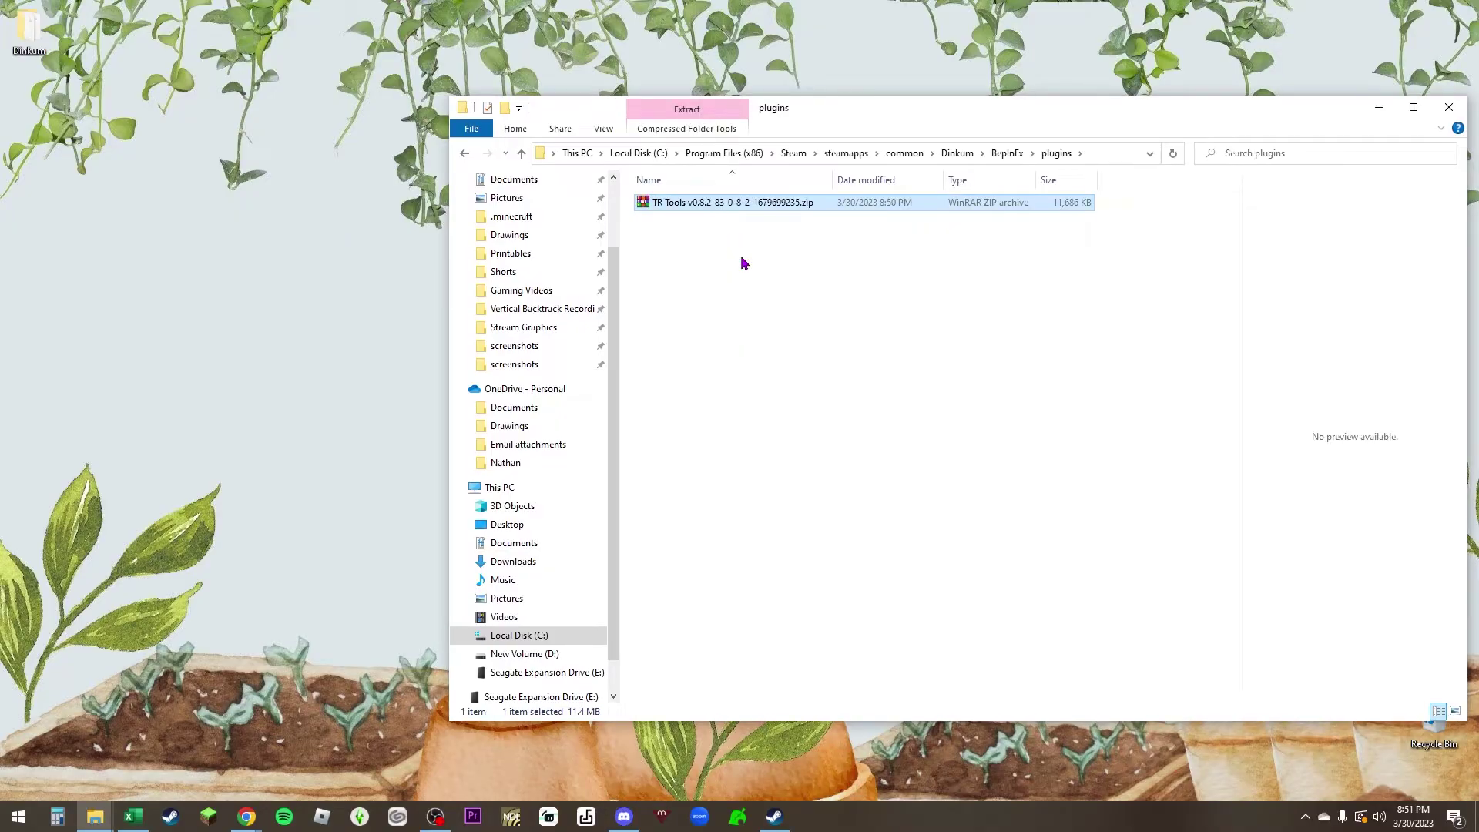
Extract the TR Tools zip here, then delete the zip archive.
{"action": "right_click", "coordinate": [690, 209]}
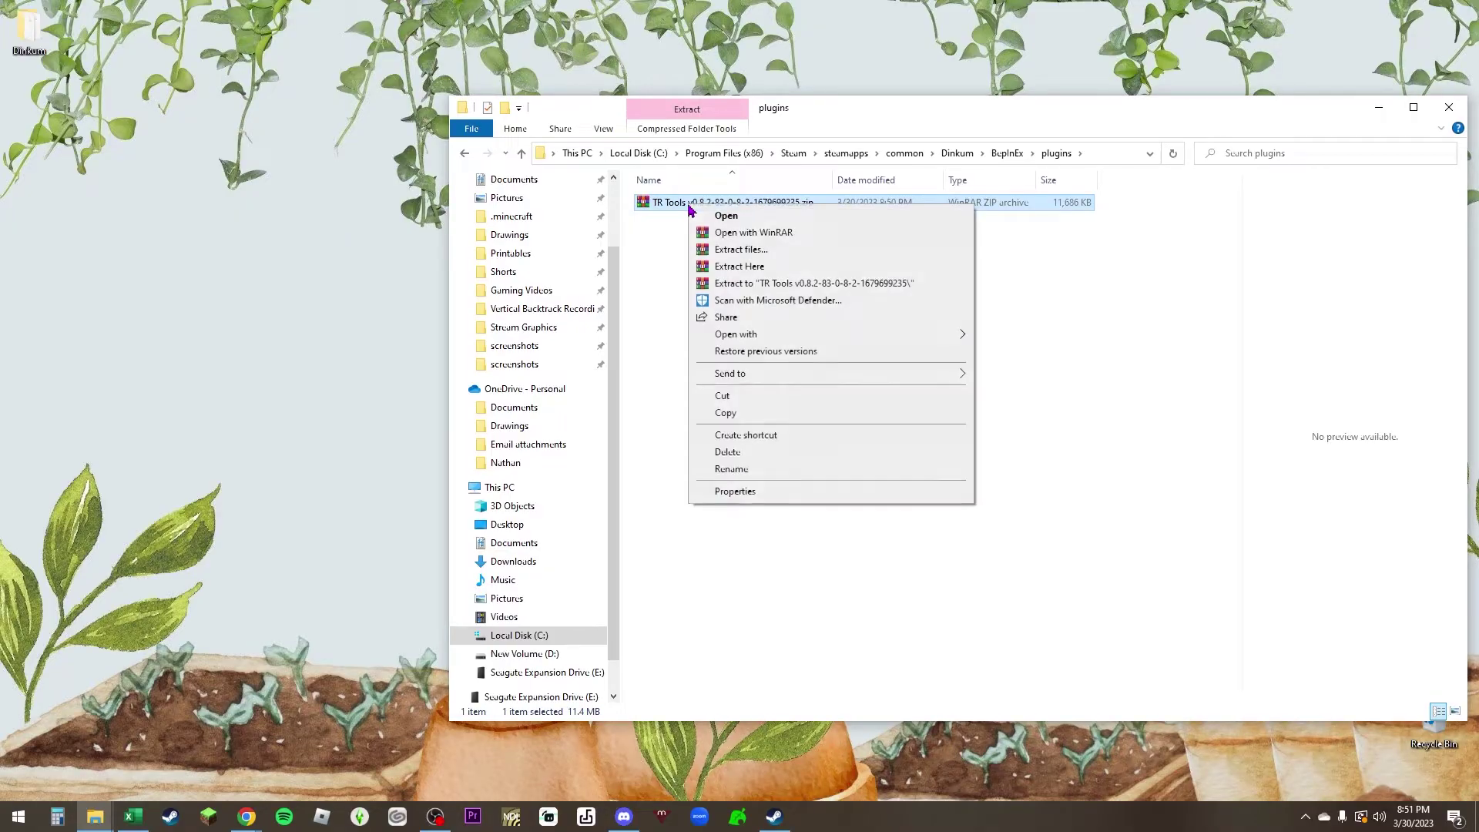
{"action": "left_click", "coordinate": [760, 268]}
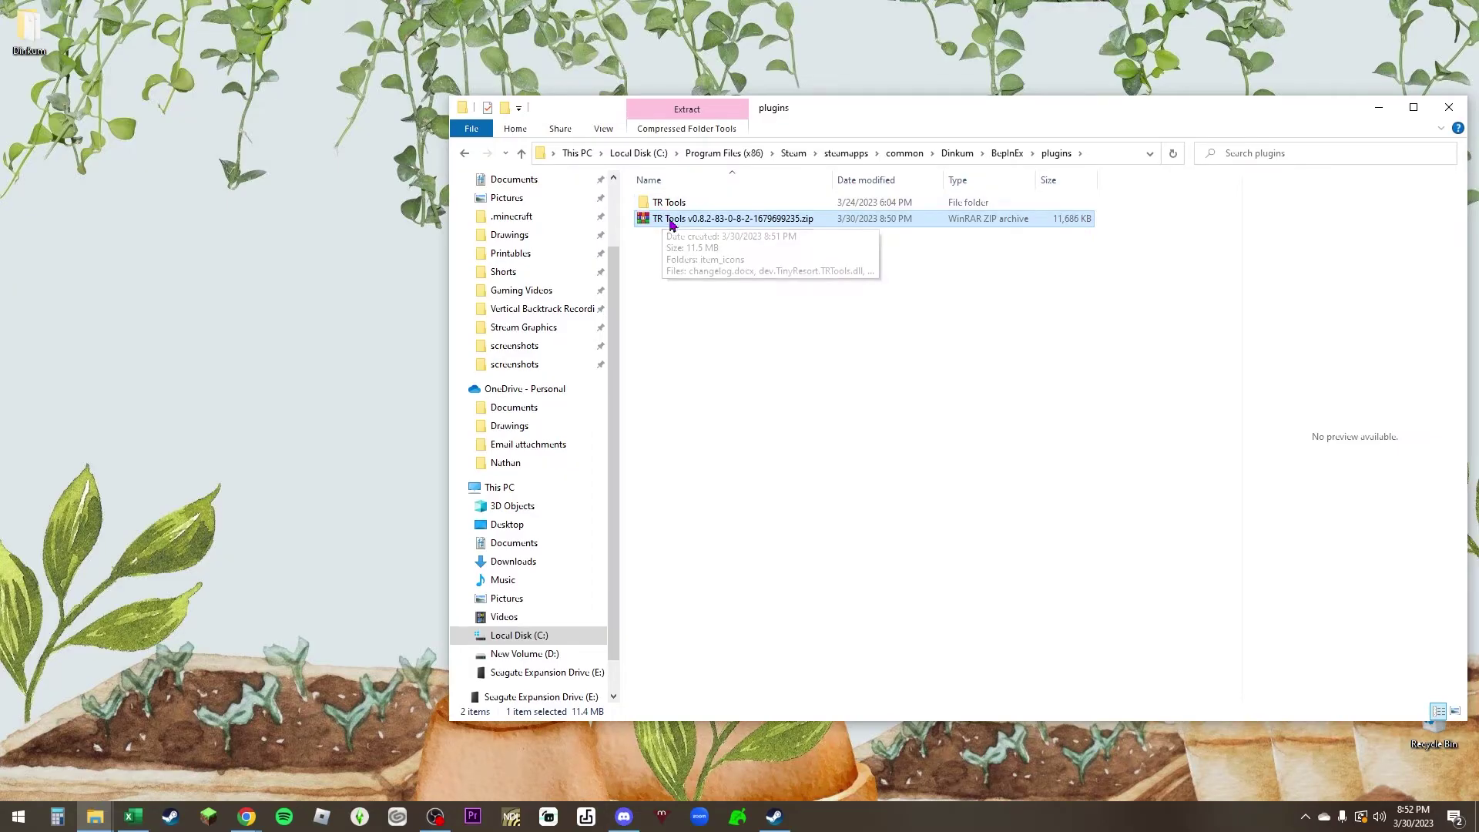
{"action": "left_click", "coordinate": [690, 251]}
{"action": "left_click", "coordinate": [702, 228]}
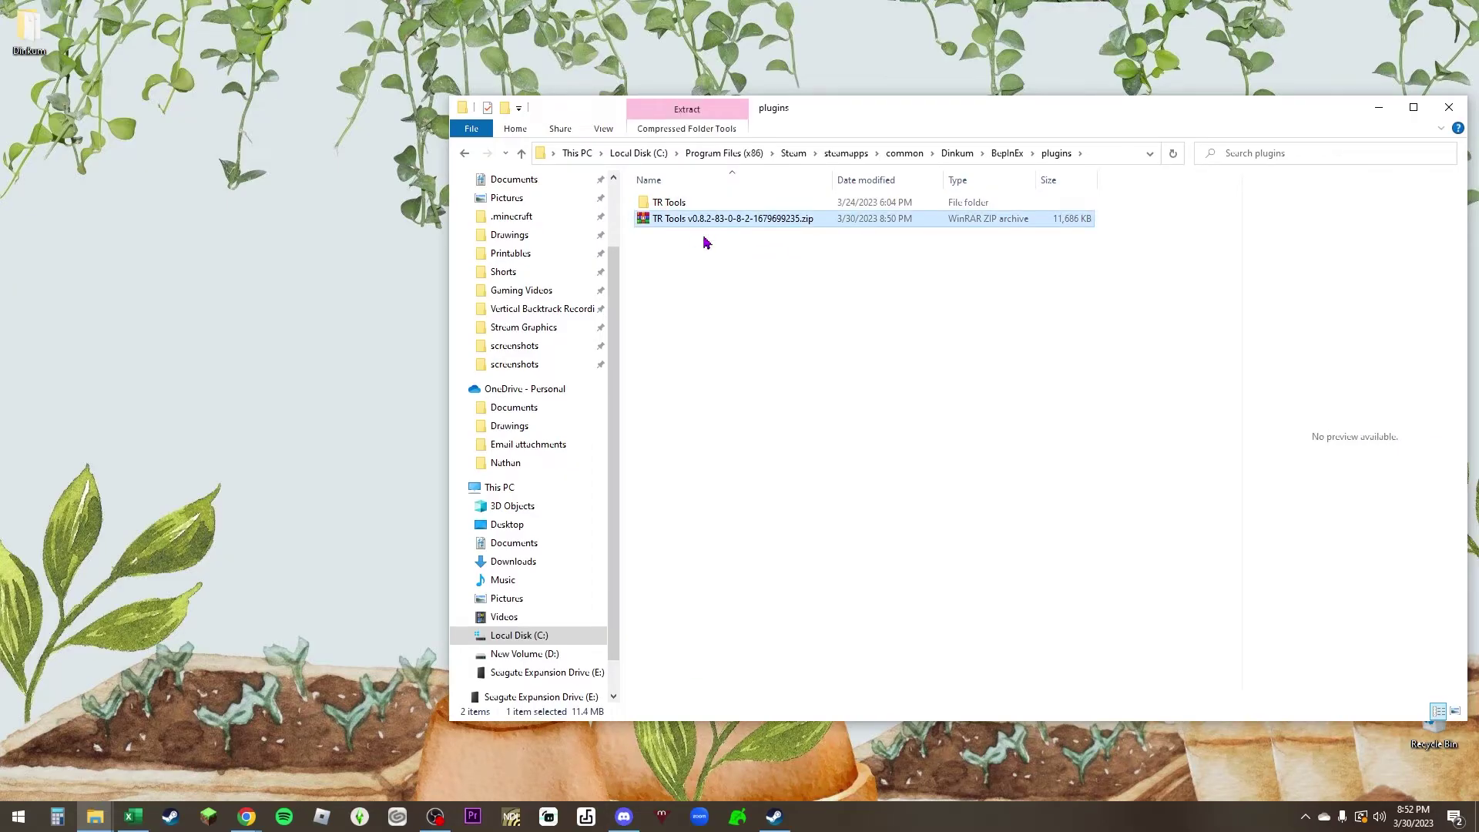
{"action": "key", "text": "Delete"}
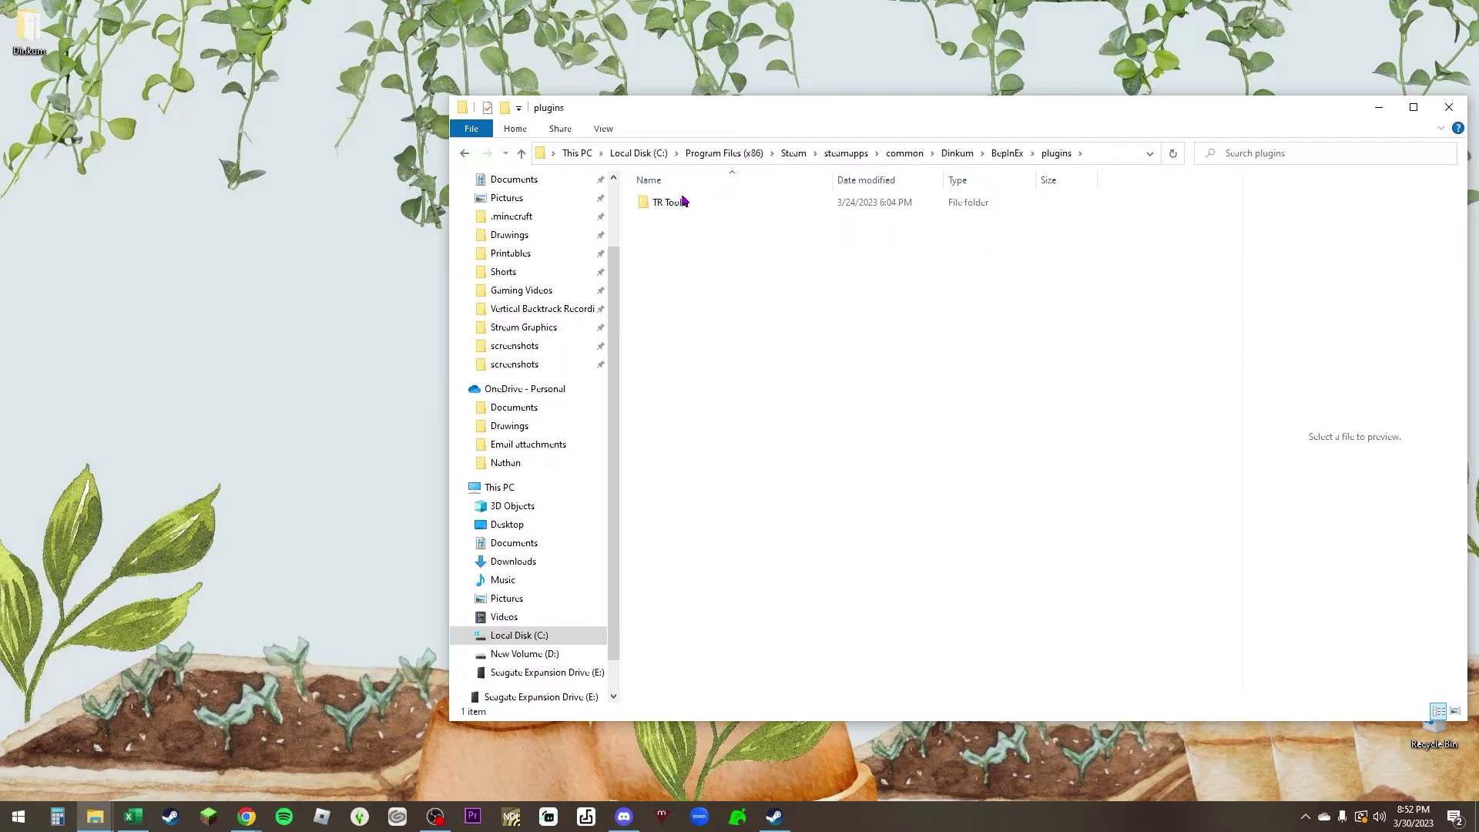
Check the extracted TR Tools folder's files, then return to the plugins folder.
{"action": "mouse_move", "coordinate": [681, 208]}
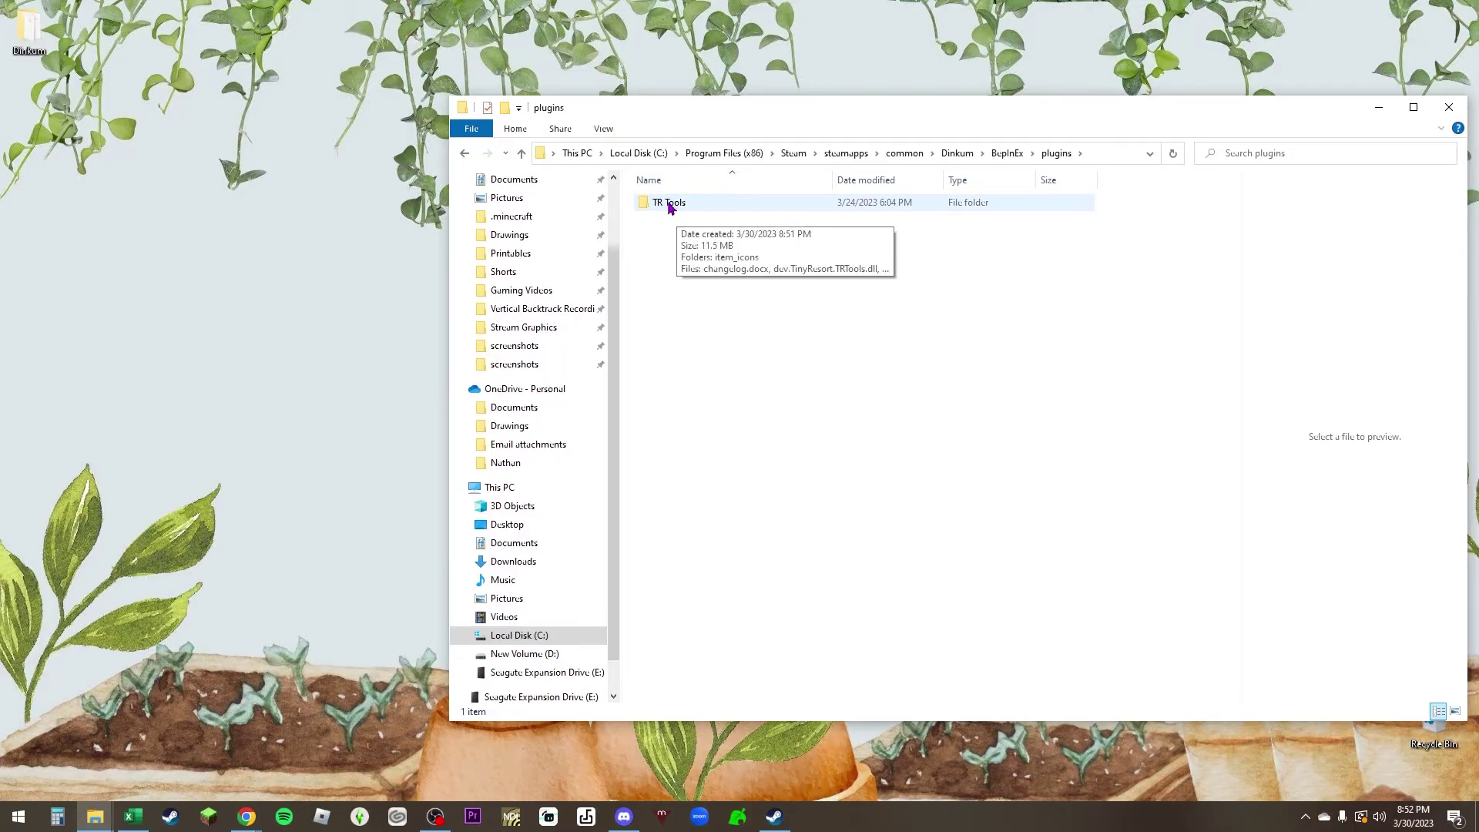
{"action": "double_click", "coordinate": [669, 204]}
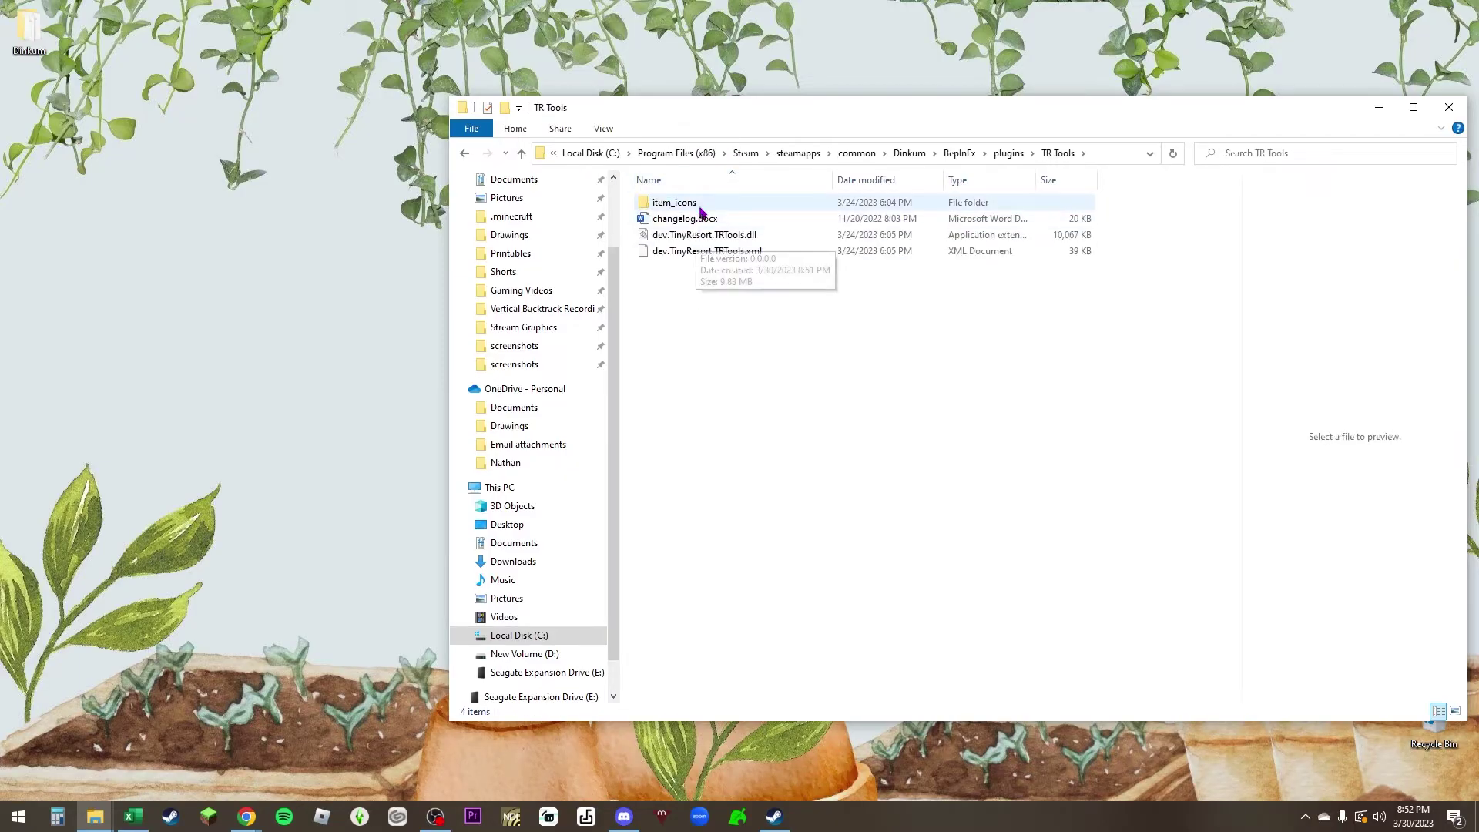
{"action": "left_click", "coordinate": [465, 154]}
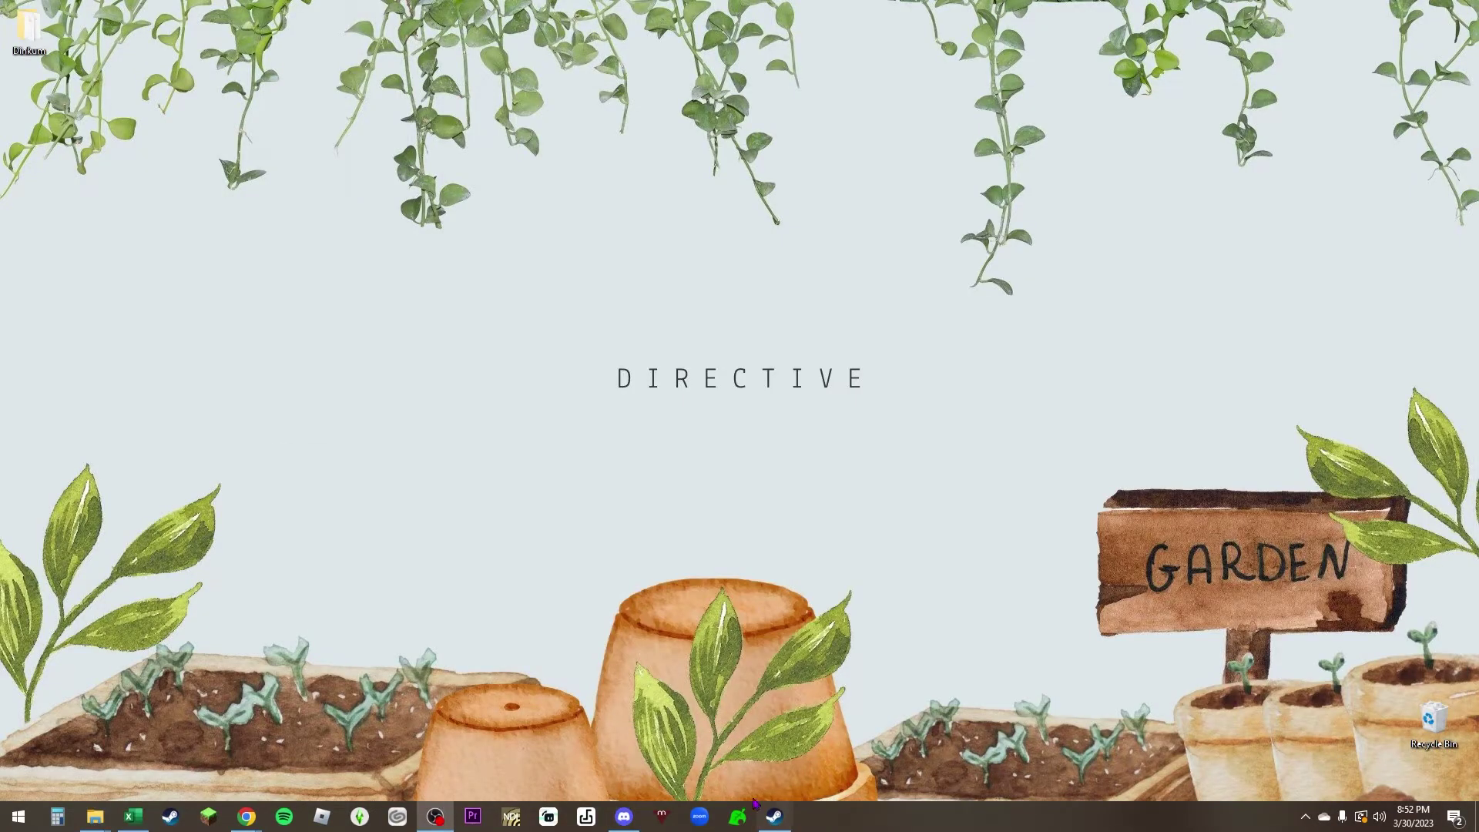
Go back from the TR Tools files page to the Dinkum mod search results.
{"action": "mouse_move", "coordinate": [247, 816]}
{"action": "left_click", "coordinate": [279, 789]}
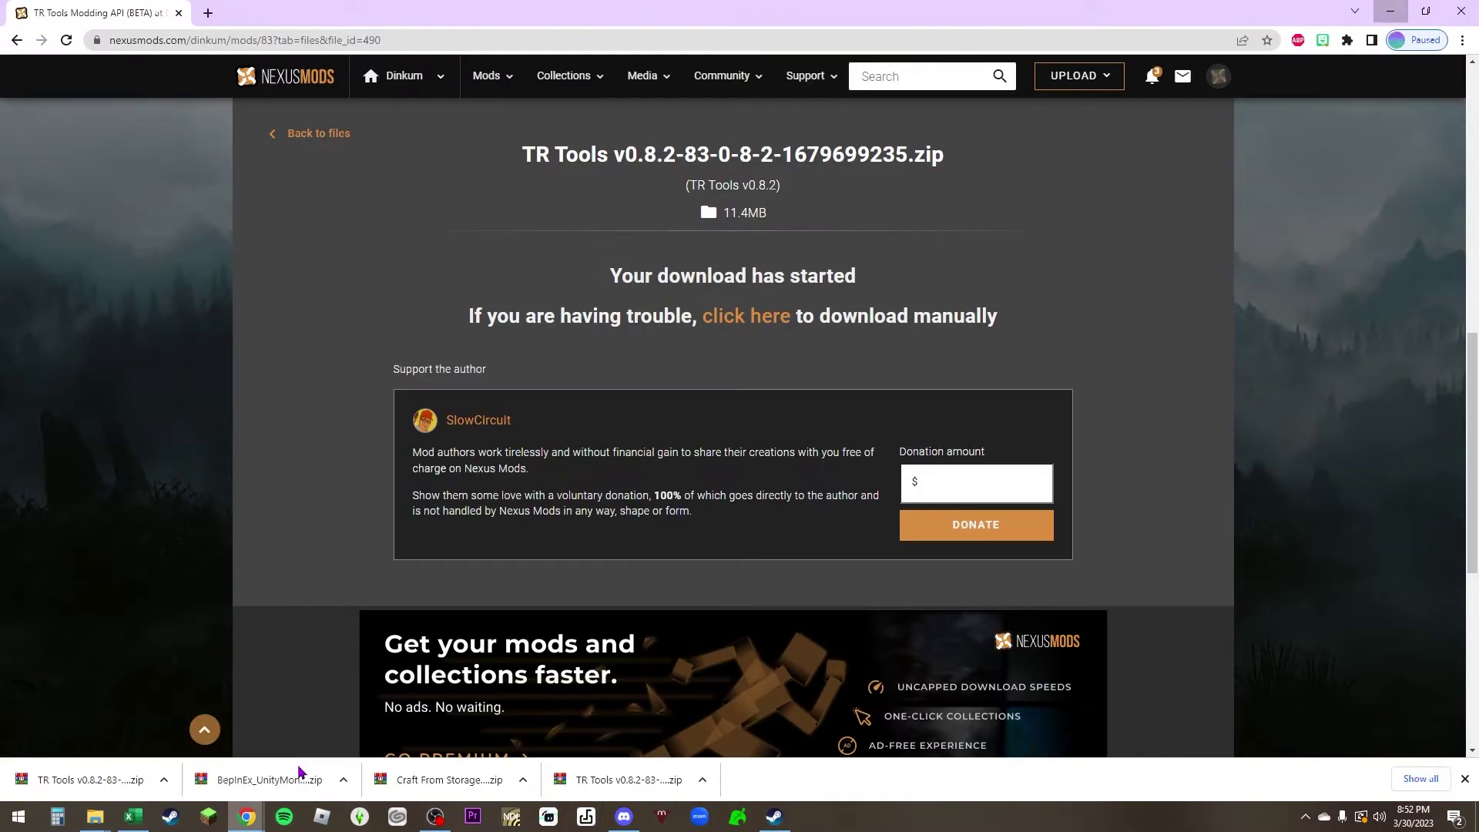
{"action": "left_click", "coordinate": [311, 136]}
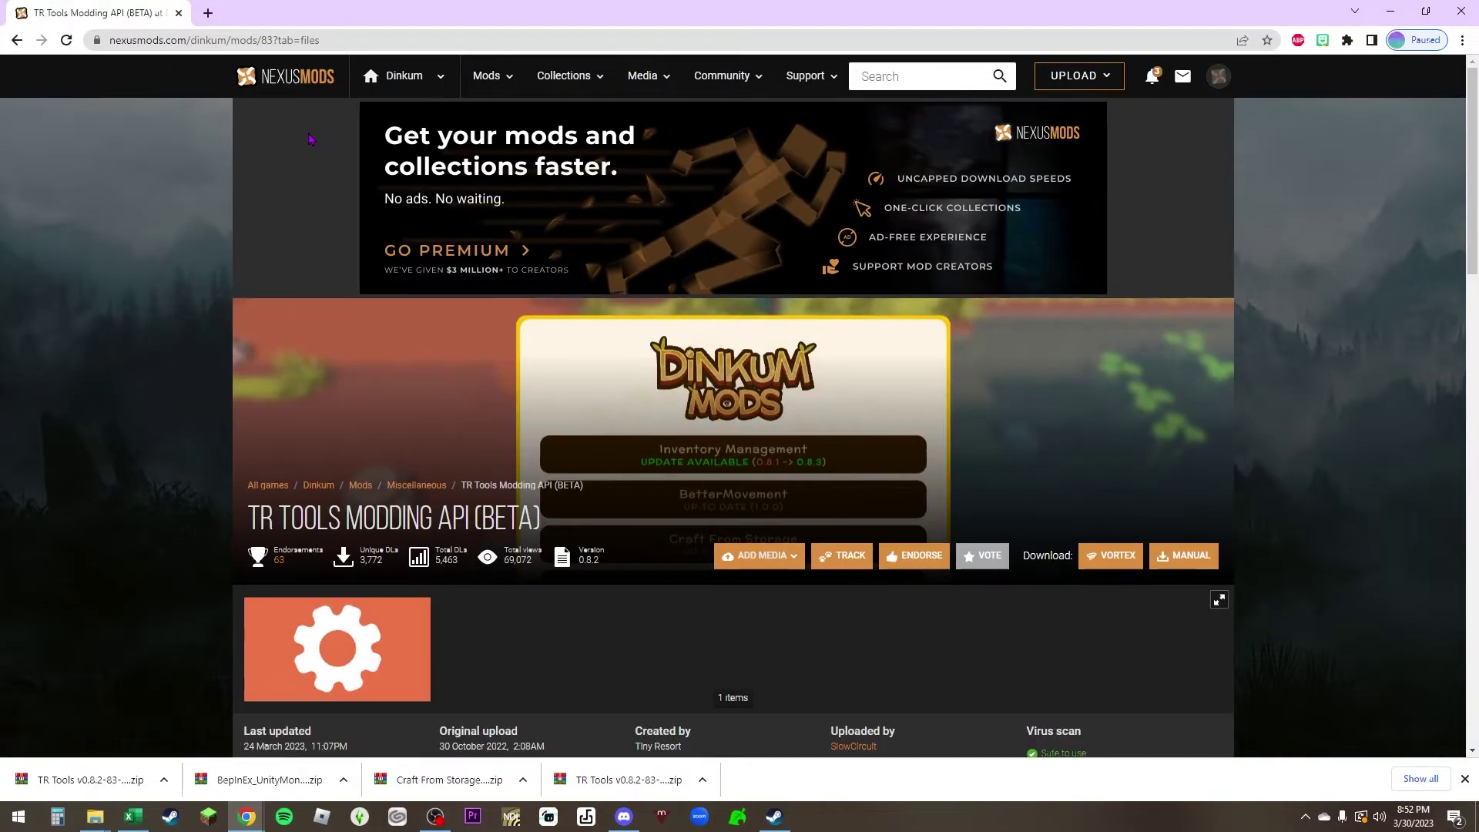
{"action": "left_click", "coordinate": [18, 40]}
{"action": "left_click", "coordinate": [18, 41]}
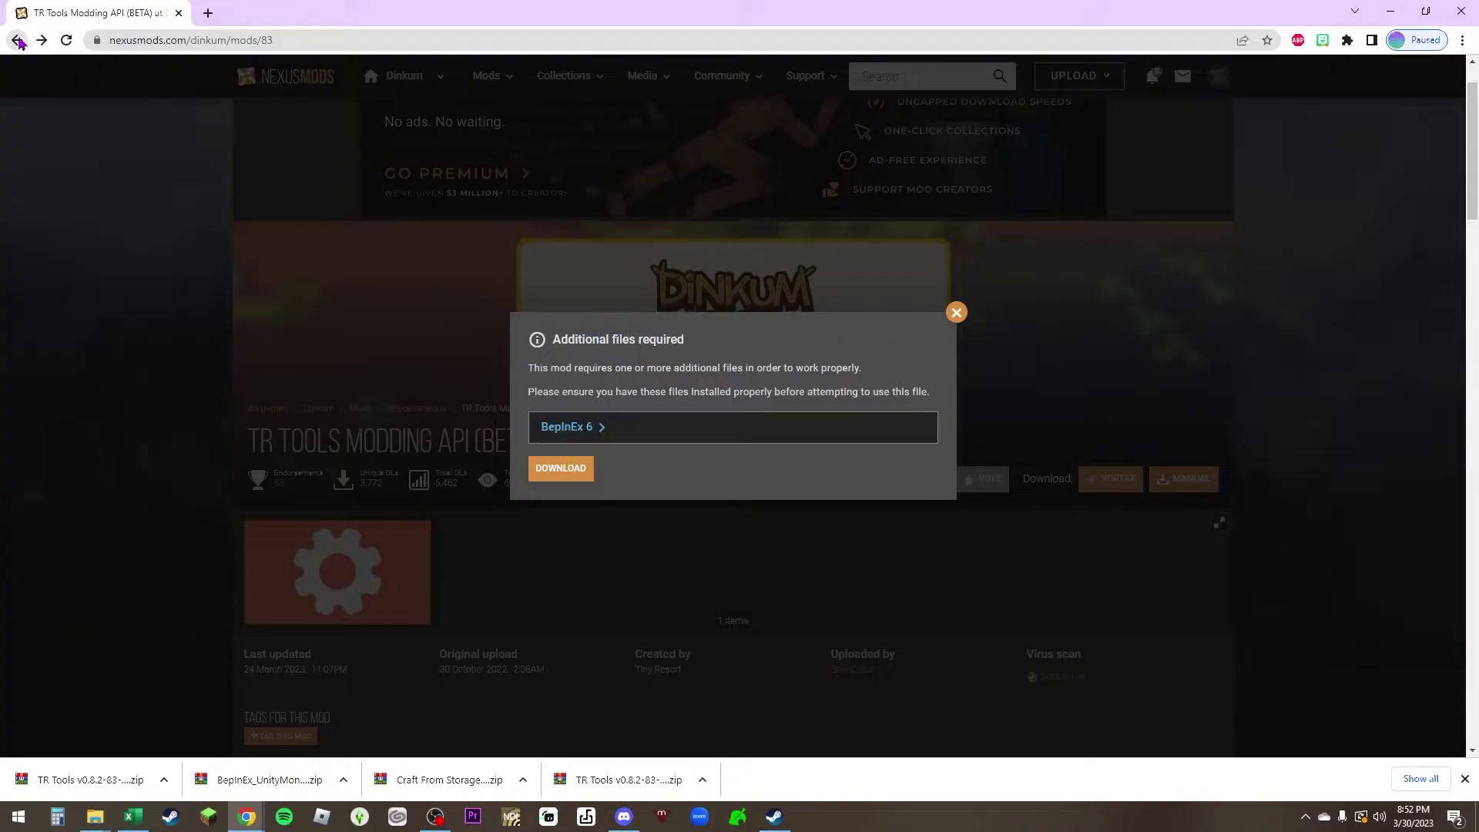
{"action": "left_click", "coordinate": [17, 40]}
{"action": "left_click", "coordinate": [17, 40]}
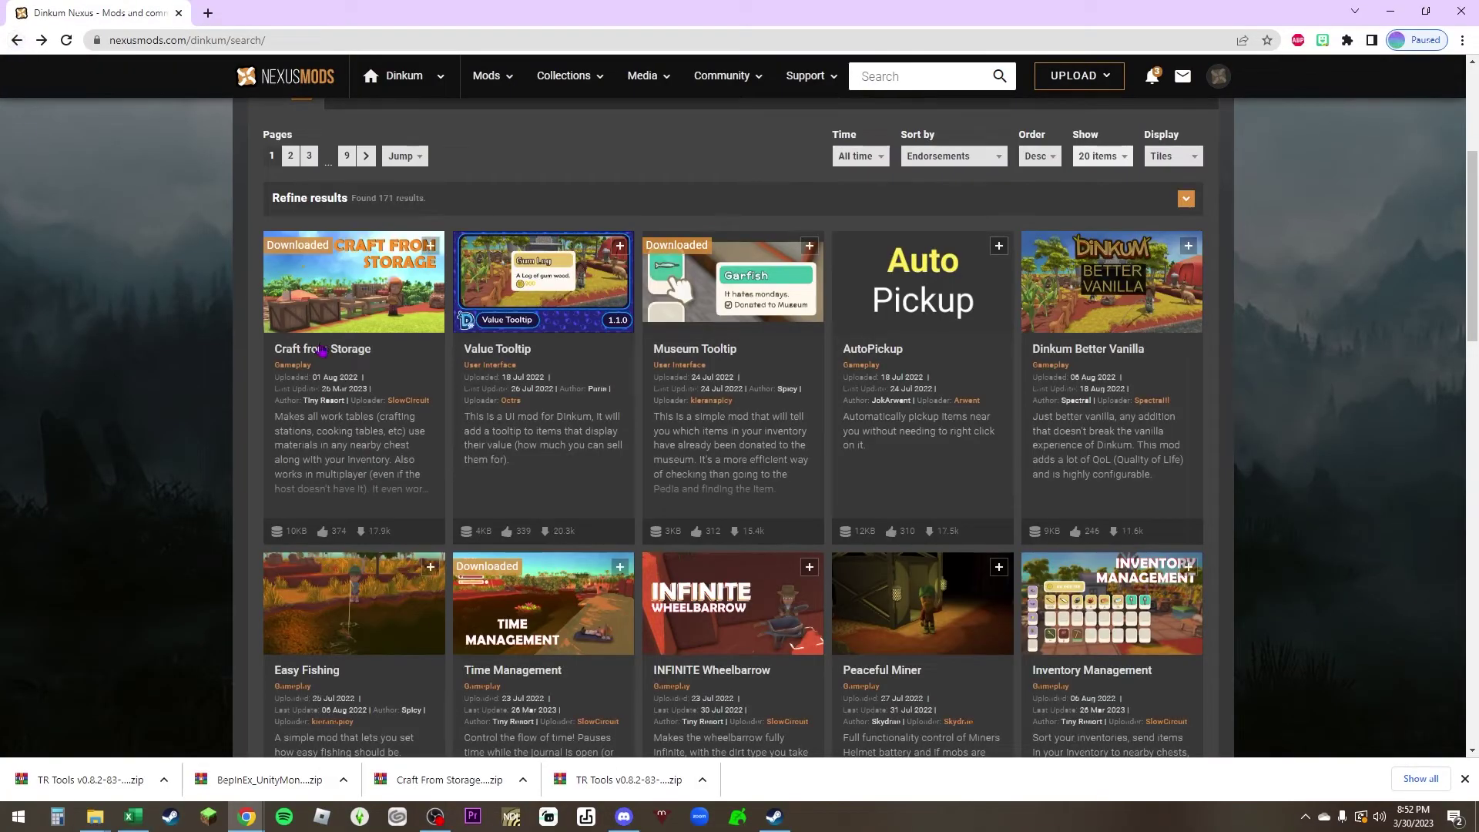
Scroll through the 171 Dinkum results sorted by endorsements, Craft from Storage first.
{"action": "scroll", "coordinate": [190, 432], "scroll_direction": "up", "scroll_amount": 4}
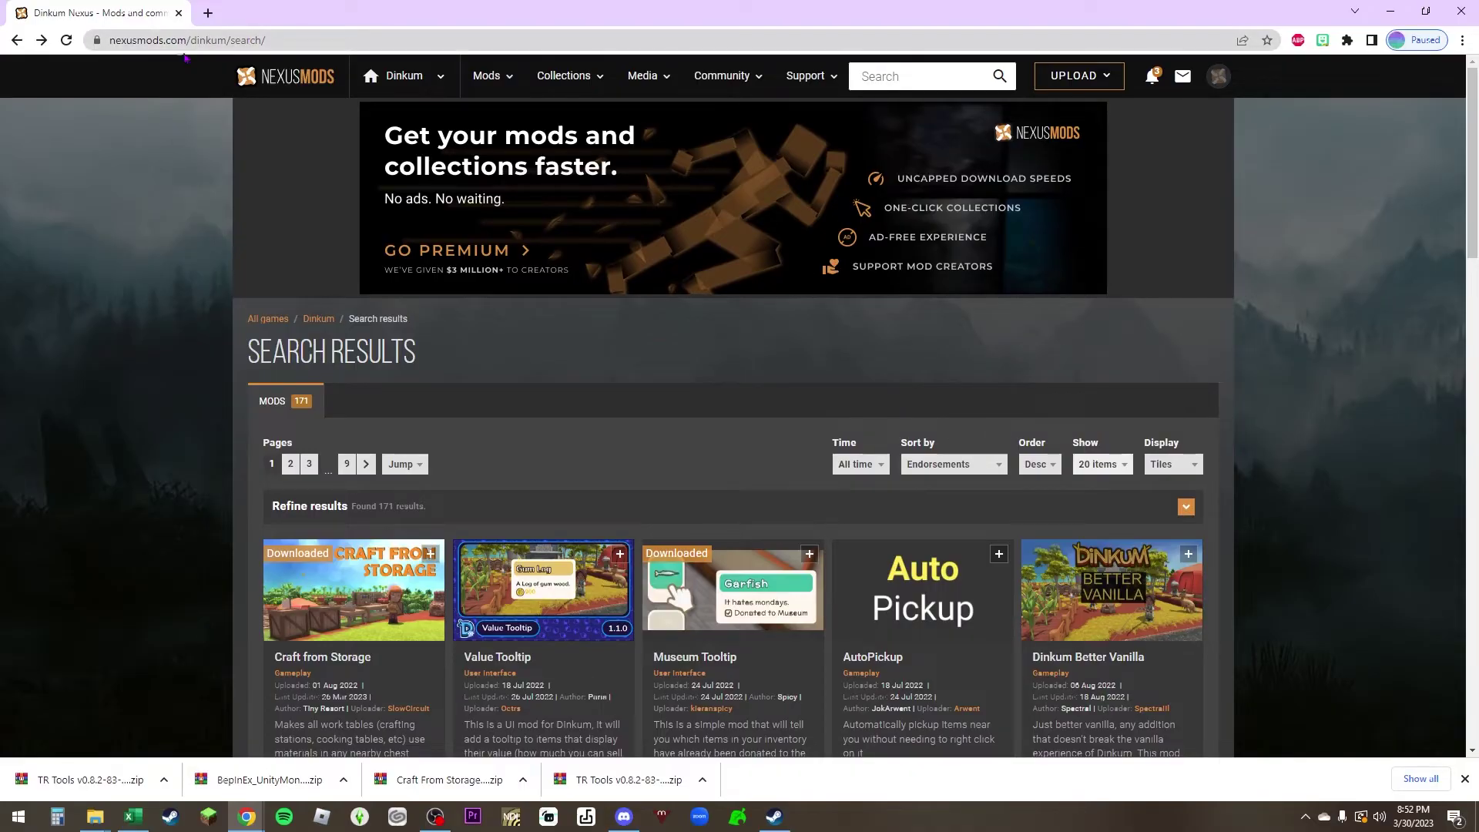
{"action": "scroll", "coordinate": [815, 430], "scroll_direction": "down", "scroll_amount": 12}
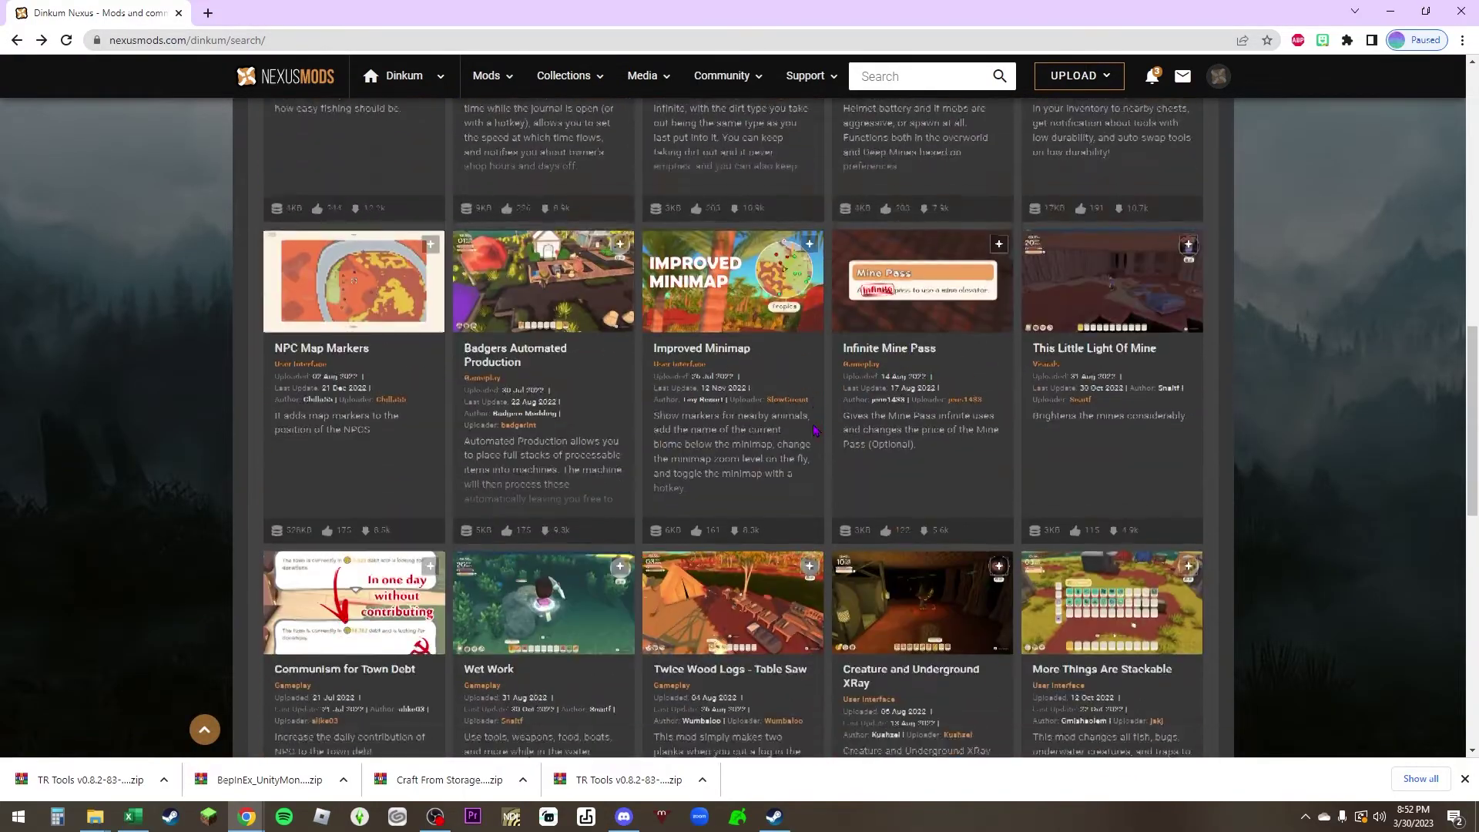
{"action": "scroll", "coordinate": [814, 429], "scroll_direction": "down", "scroll_amount": 5}
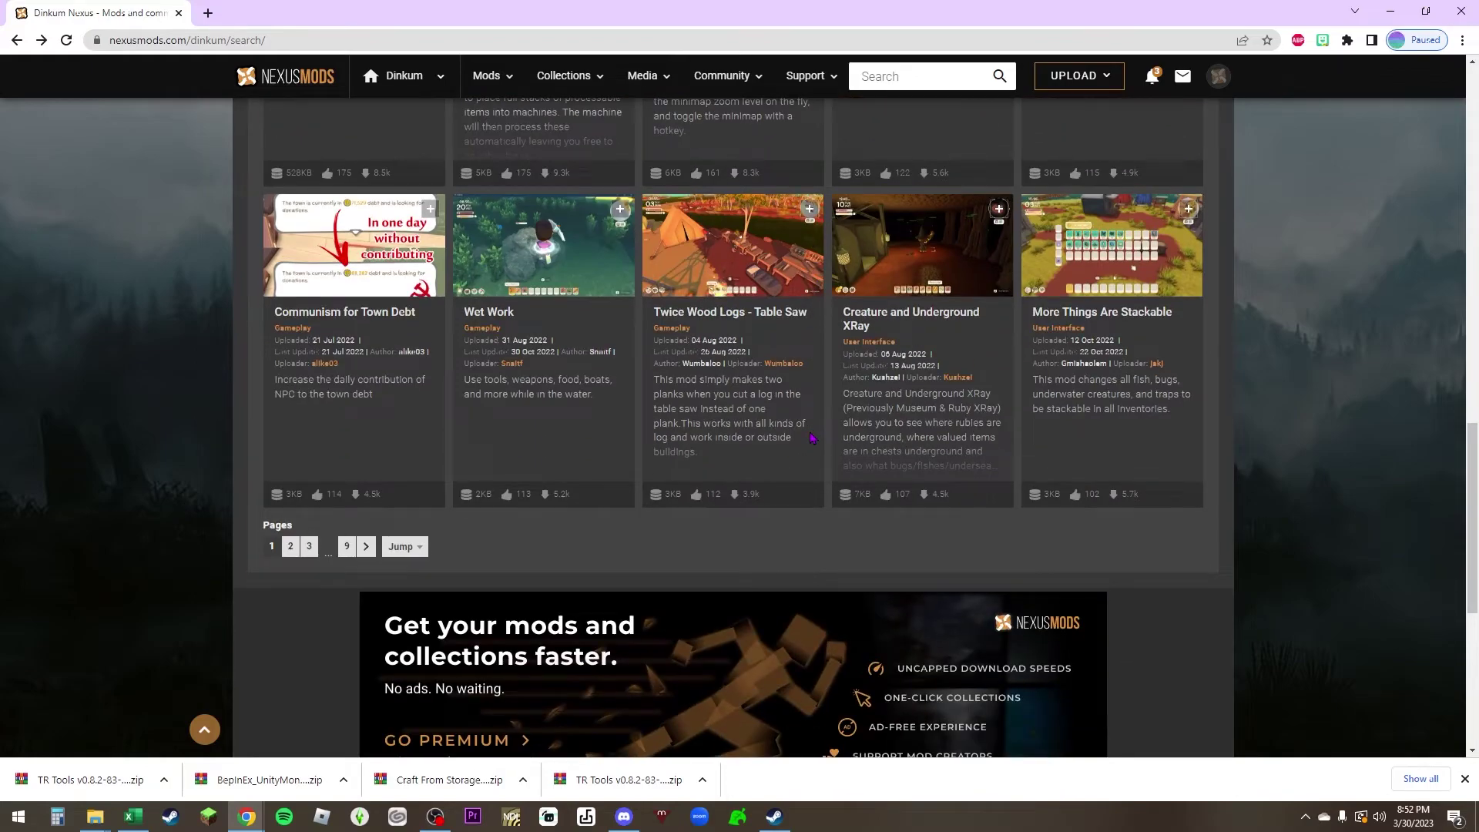
{"action": "scroll", "coordinate": [811, 438], "scroll_direction": "up", "scroll_amount": 9}
{"action": "scroll", "coordinate": [632, 573], "scroll_direction": "down", "scroll_amount": 7}
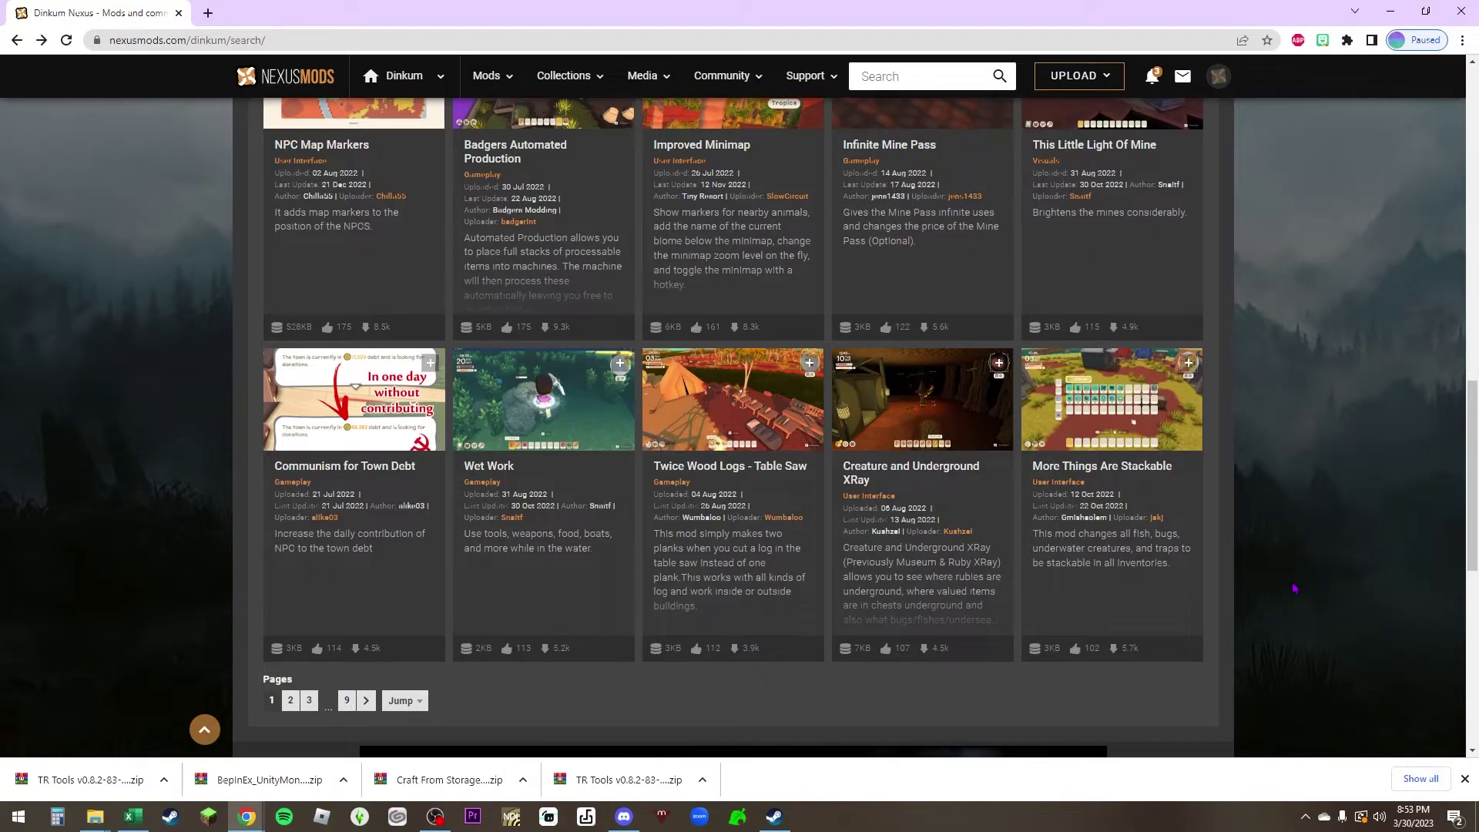
{"action": "scroll", "coordinate": [1294, 589], "scroll_direction": "up", "scroll_amount": 1}
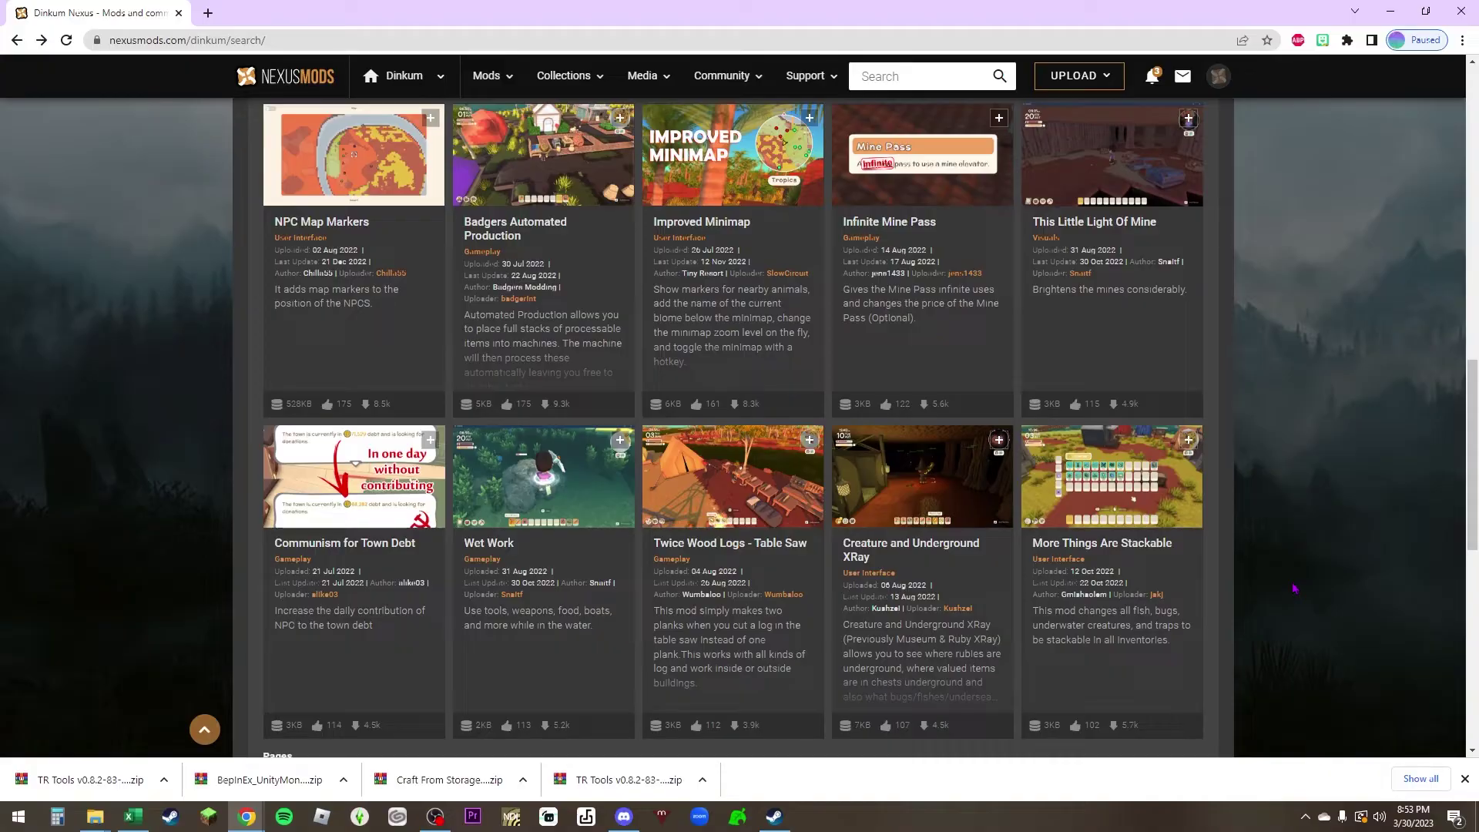
{"action": "scroll", "coordinate": [1294, 588], "scroll_direction": "up", "scroll_amount": 8}
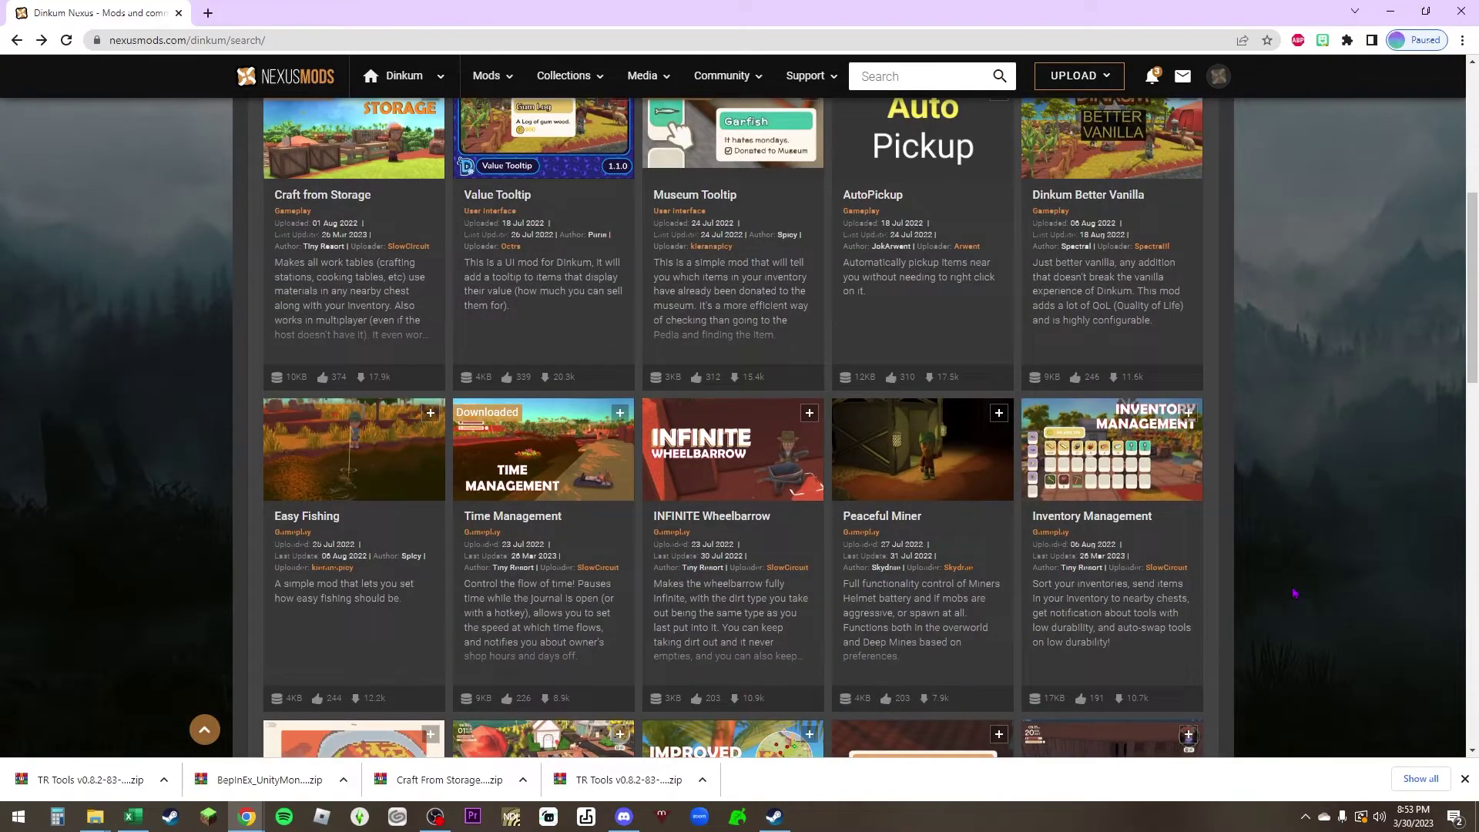
{"action": "scroll", "coordinate": [1294, 593], "scroll_direction": "up", "scroll_amount": 4}
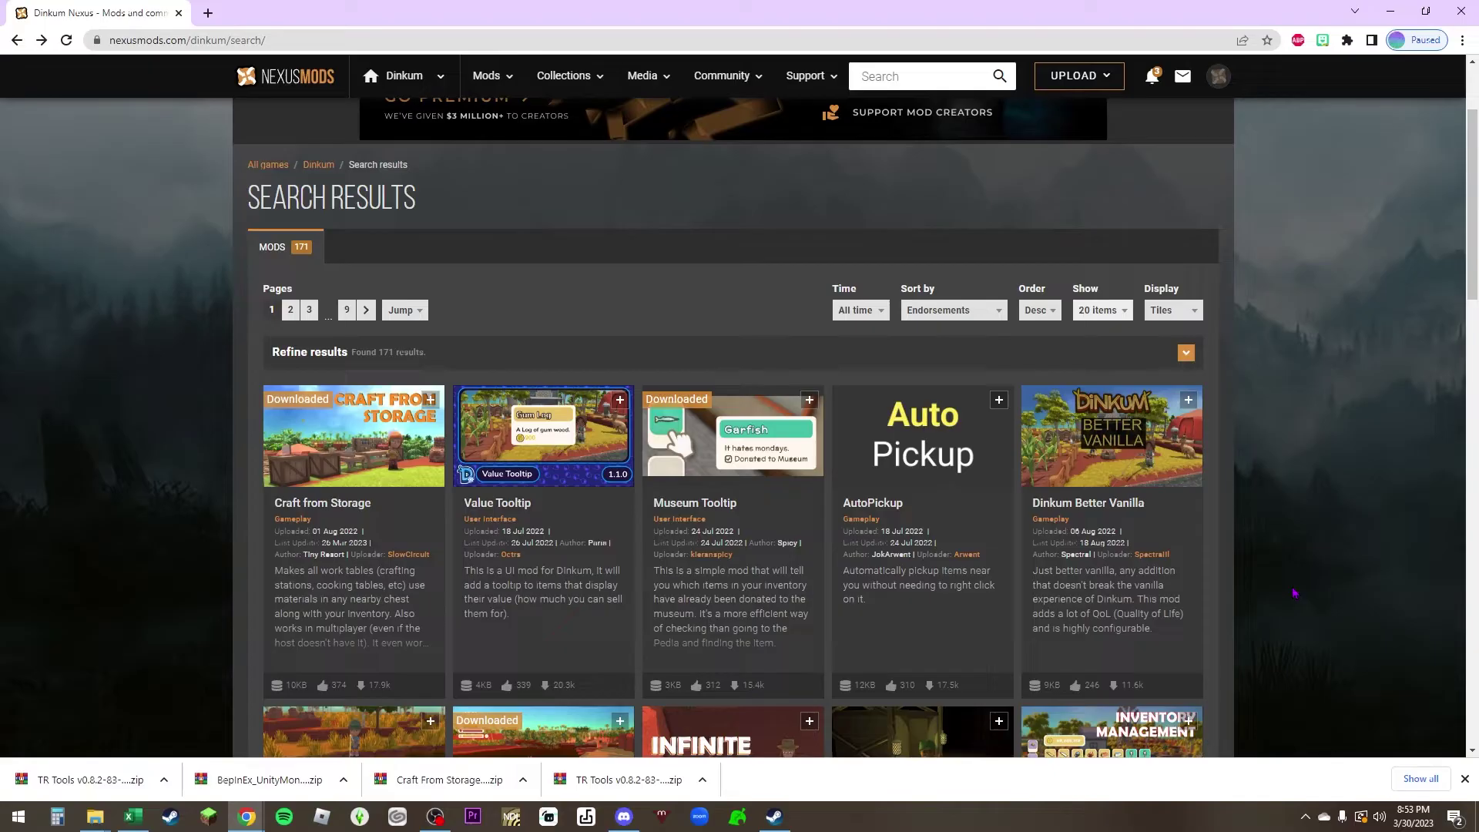
{"action": "scroll", "coordinate": [1293, 593], "scroll_direction": "up", "scroll_amount": 2}
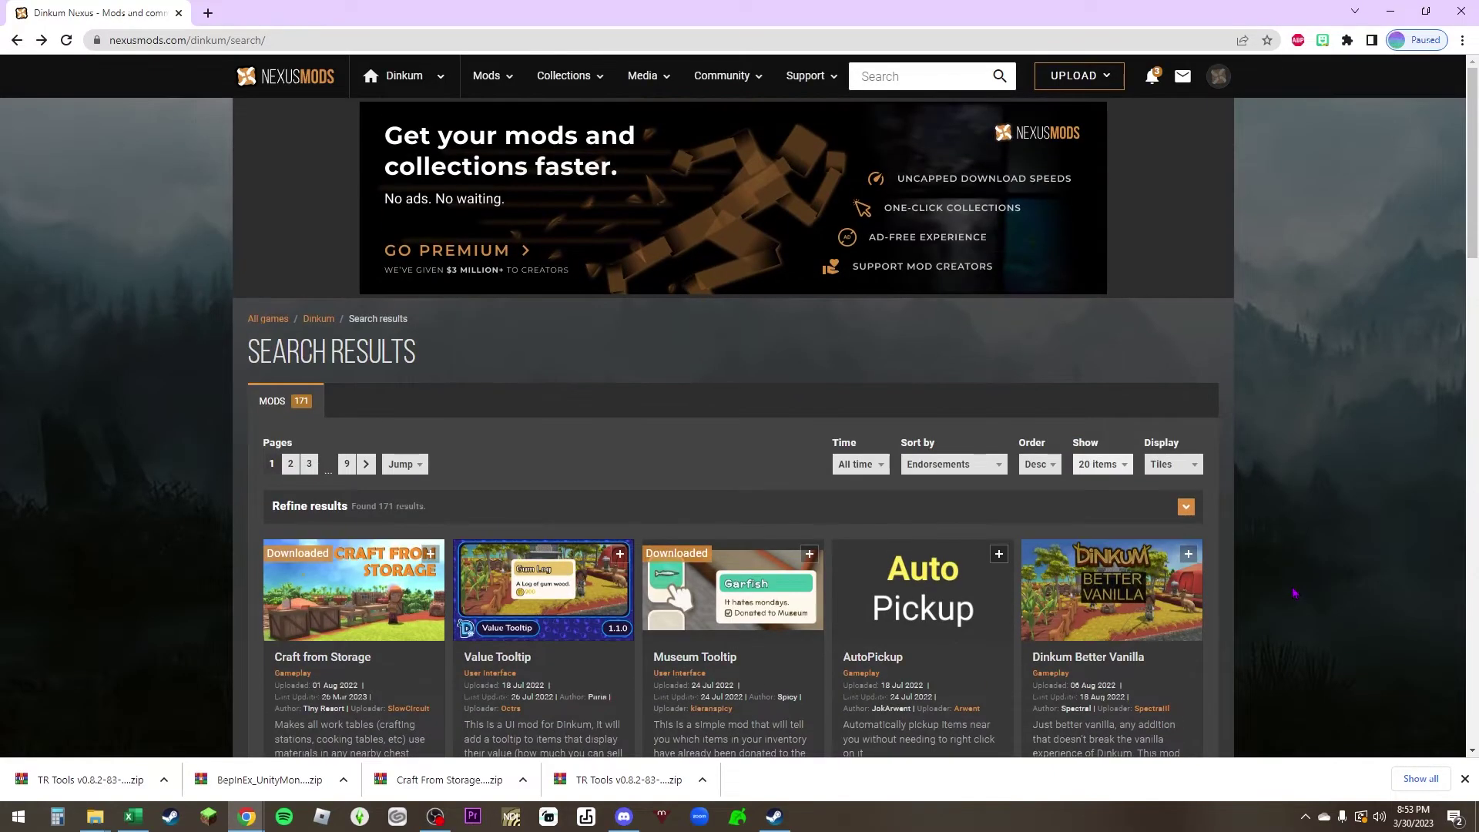
{"action": "scroll", "coordinate": [1294, 593], "scroll_direction": "down", "scroll_amount": 2}
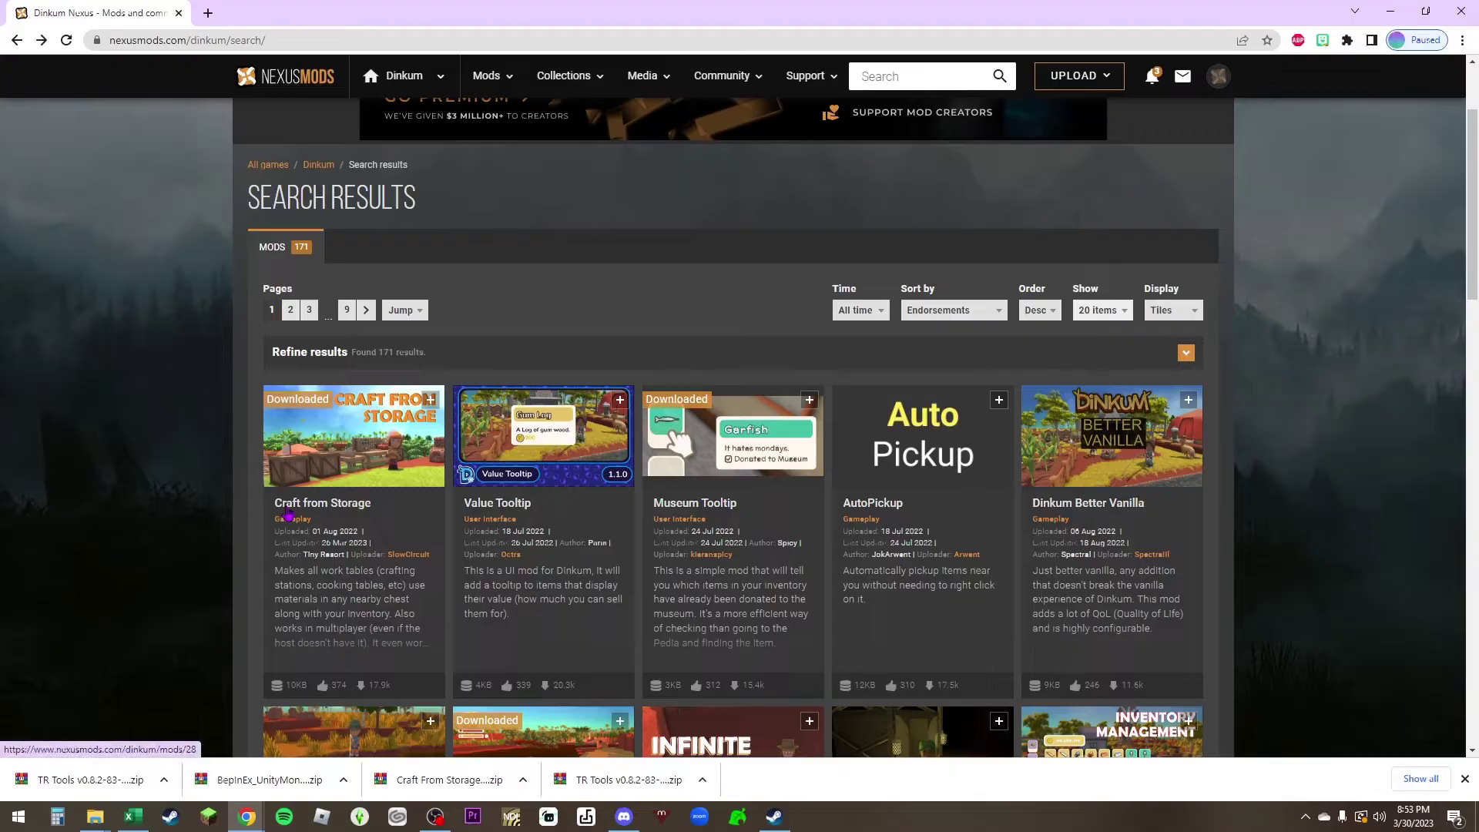
Open Craft from Storage and review its requirements: TR Tools Modding API and BepInEx 6 UnityMono.
{"action": "left_click", "coordinate": [347, 509]}
{"action": "scroll", "coordinate": [647, 526], "scroll_direction": "down", "scroll_amount": 2}
{"action": "scroll", "coordinate": [647, 527], "scroll_direction": "down", "scroll_amount": 6}
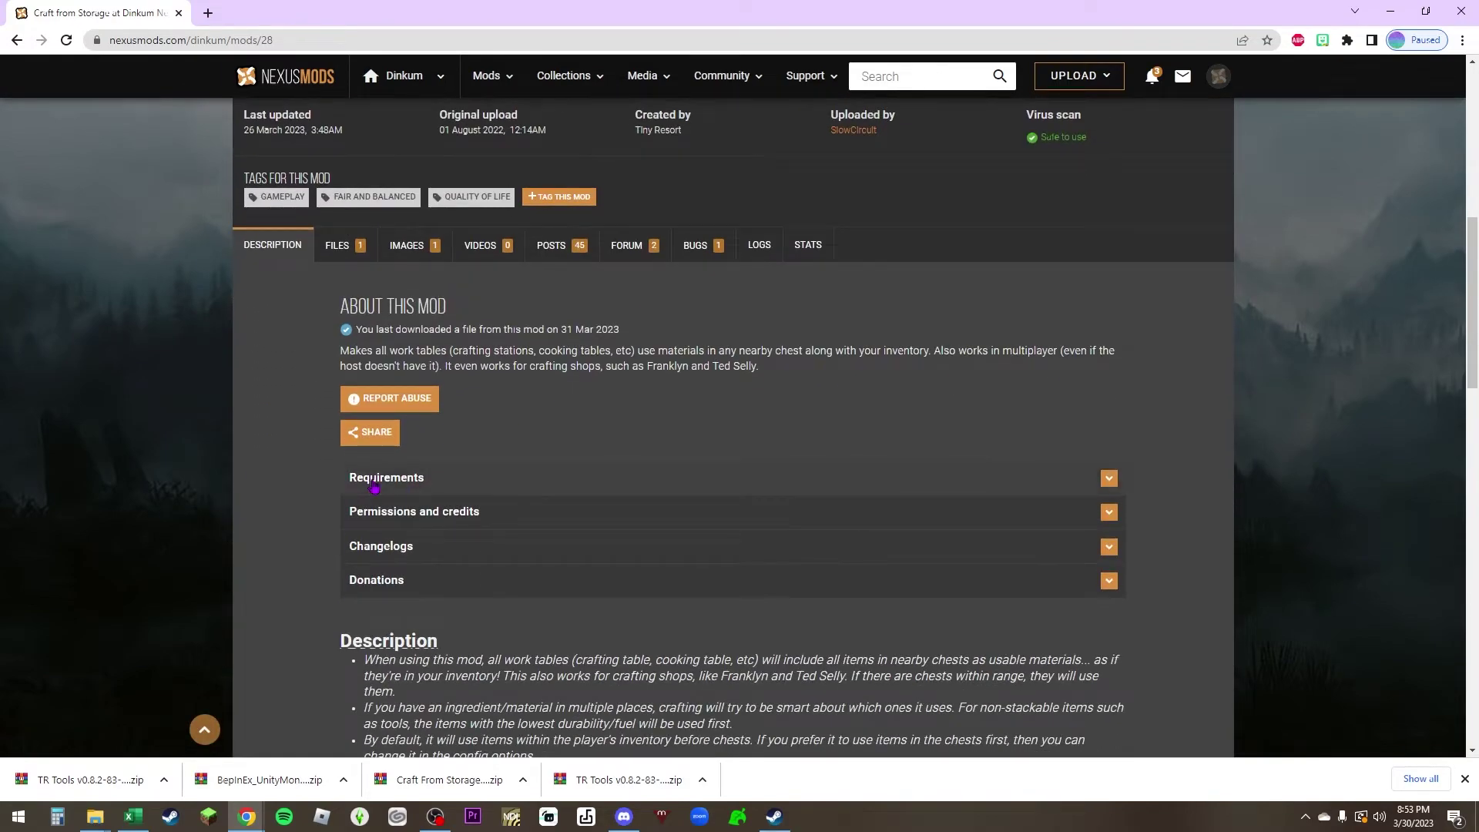
{"action": "left_click", "coordinate": [374, 486]}
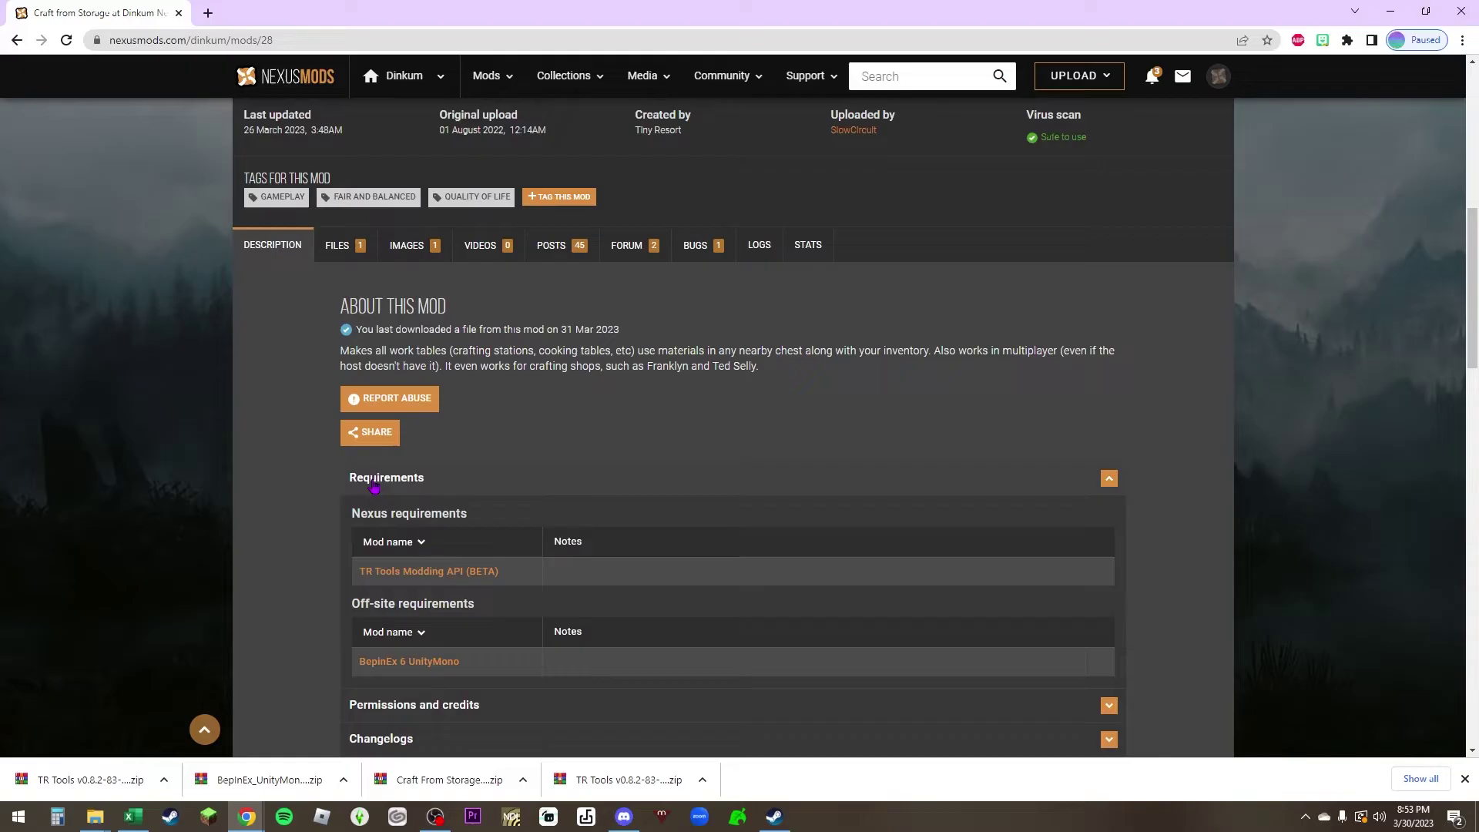
{"action": "scroll", "coordinate": [374, 486], "scroll_direction": "down", "scroll_amount": 1}
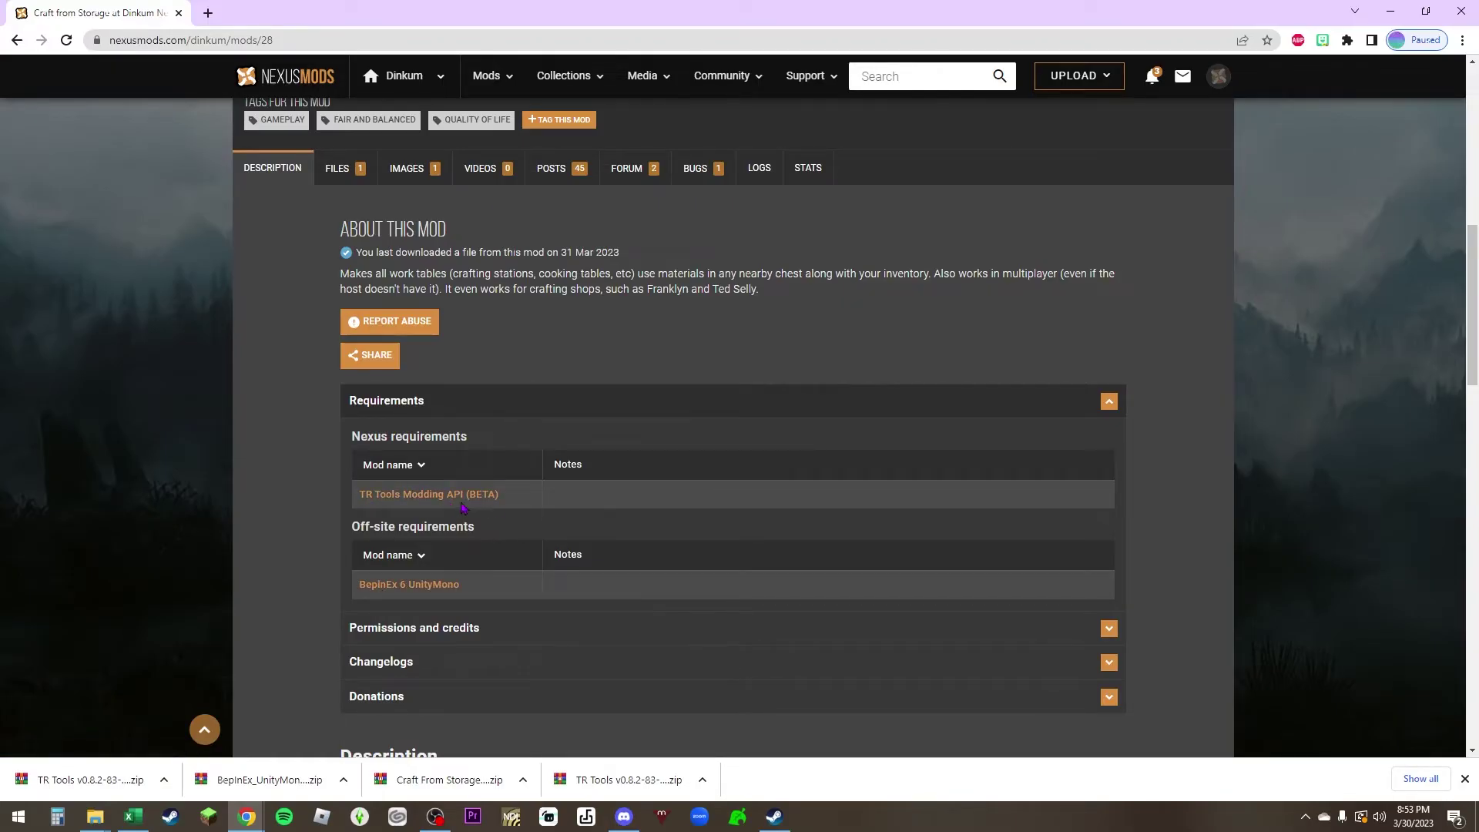
{"action": "scroll", "coordinate": [766, 464], "scroll_direction": "up", "scroll_amount": 9}
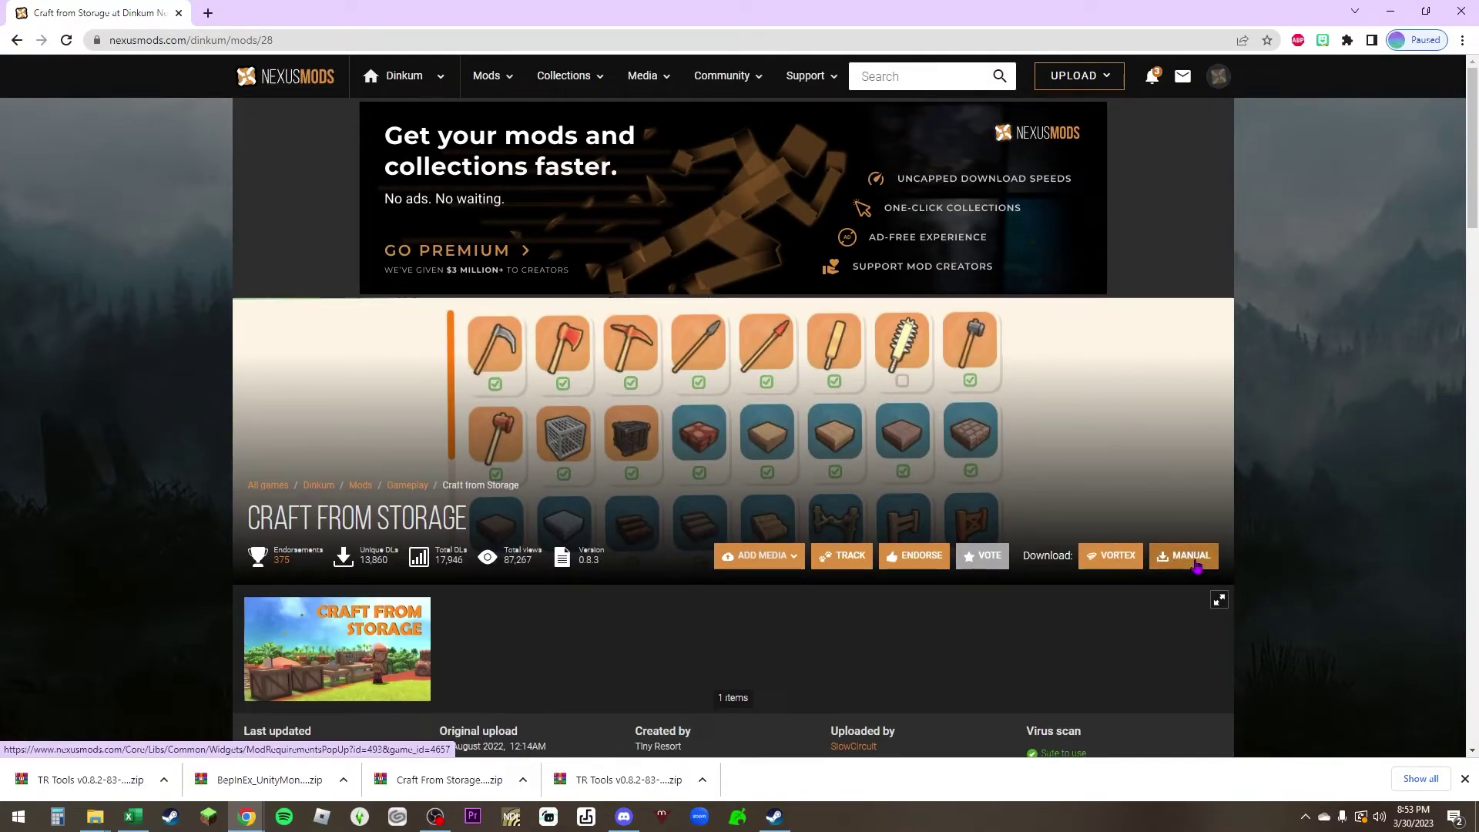
Download the Craft From Storage v0.8.3 (BETA) zip manually using Slow Download.
{"action": "left_click", "coordinate": [1189, 556]}
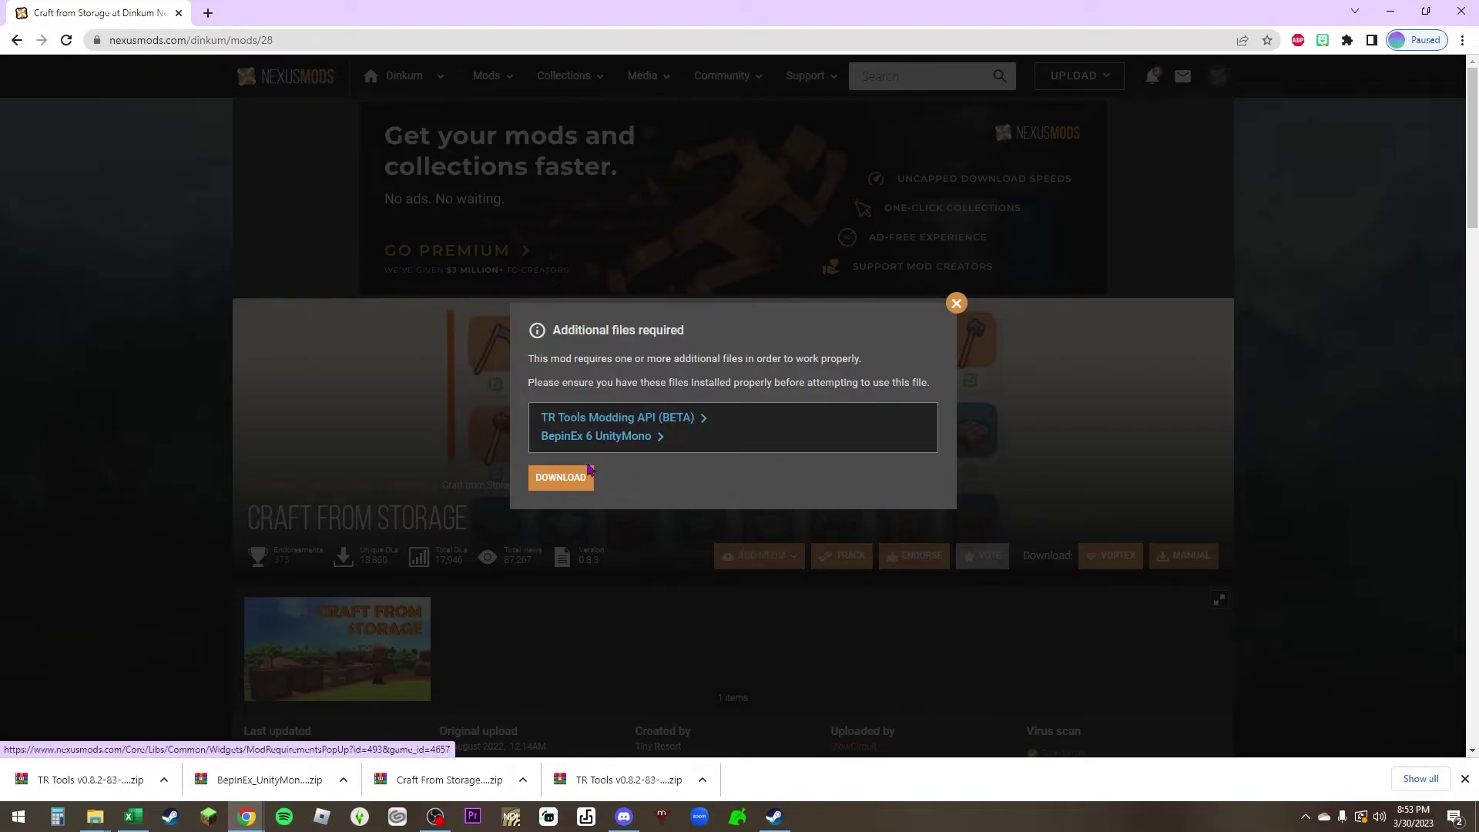
{"action": "left_click", "coordinate": [570, 483]}
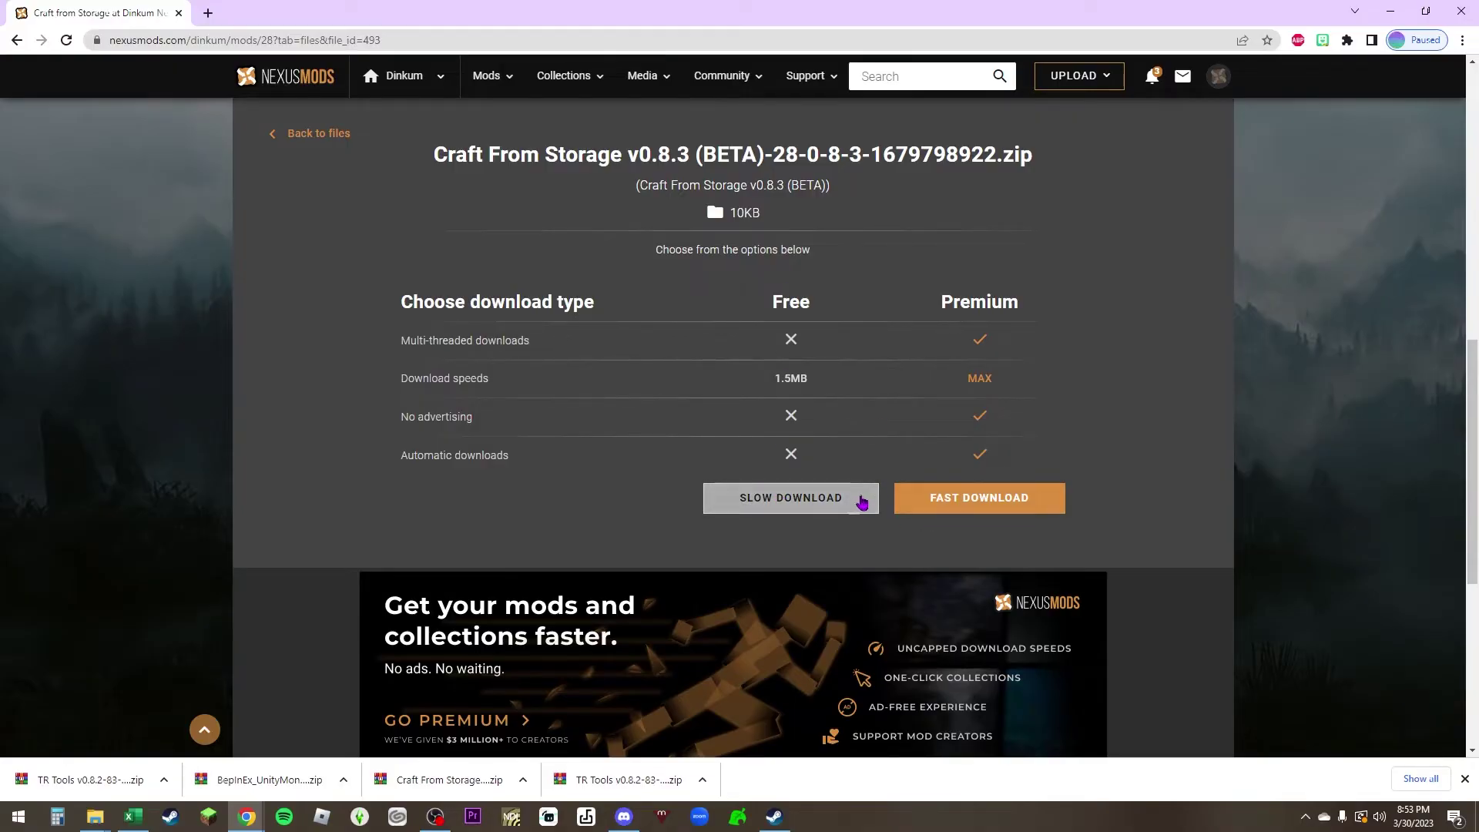
{"action": "left_click", "coordinate": [770, 504]}
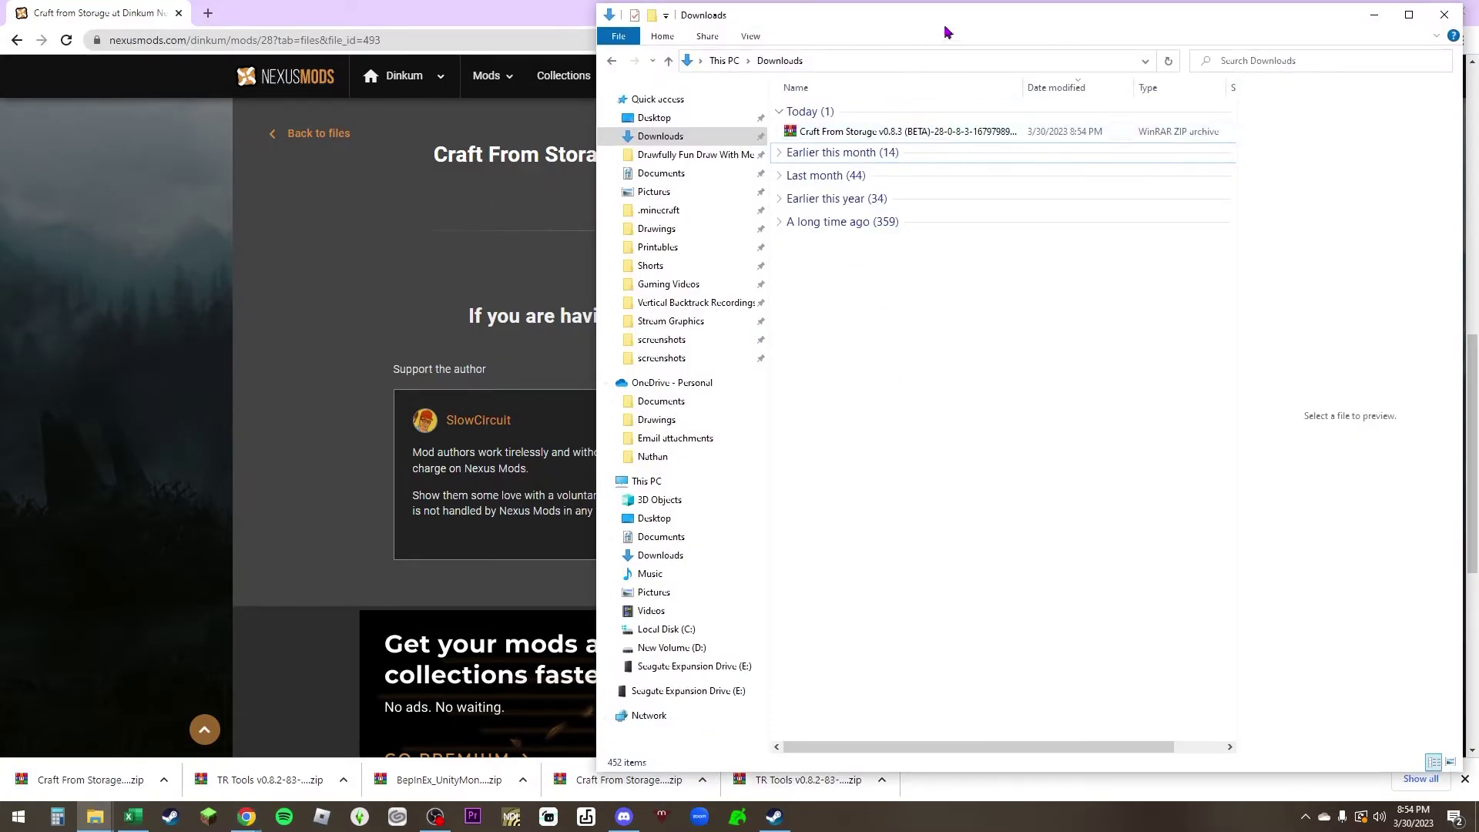
Move the Craft From Storage zip from Downloads to the desktop and restore the plugins window.
{"action": "left_click", "coordinate": [505, 23]}
{"action": "left_click", "coordinate": [1377, 14]}
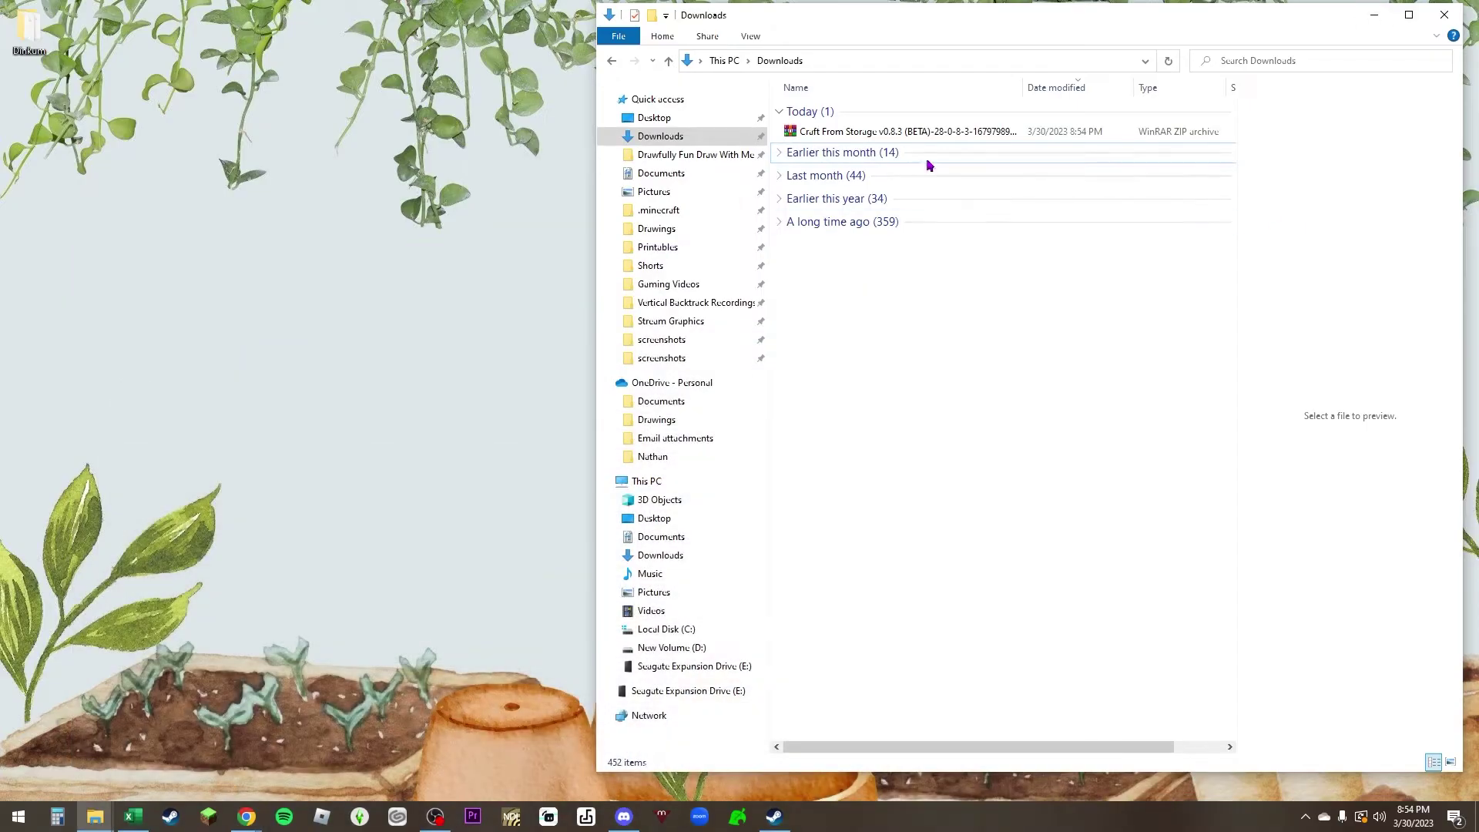
{"action": "left_click", "coordinate": [898, 135]}
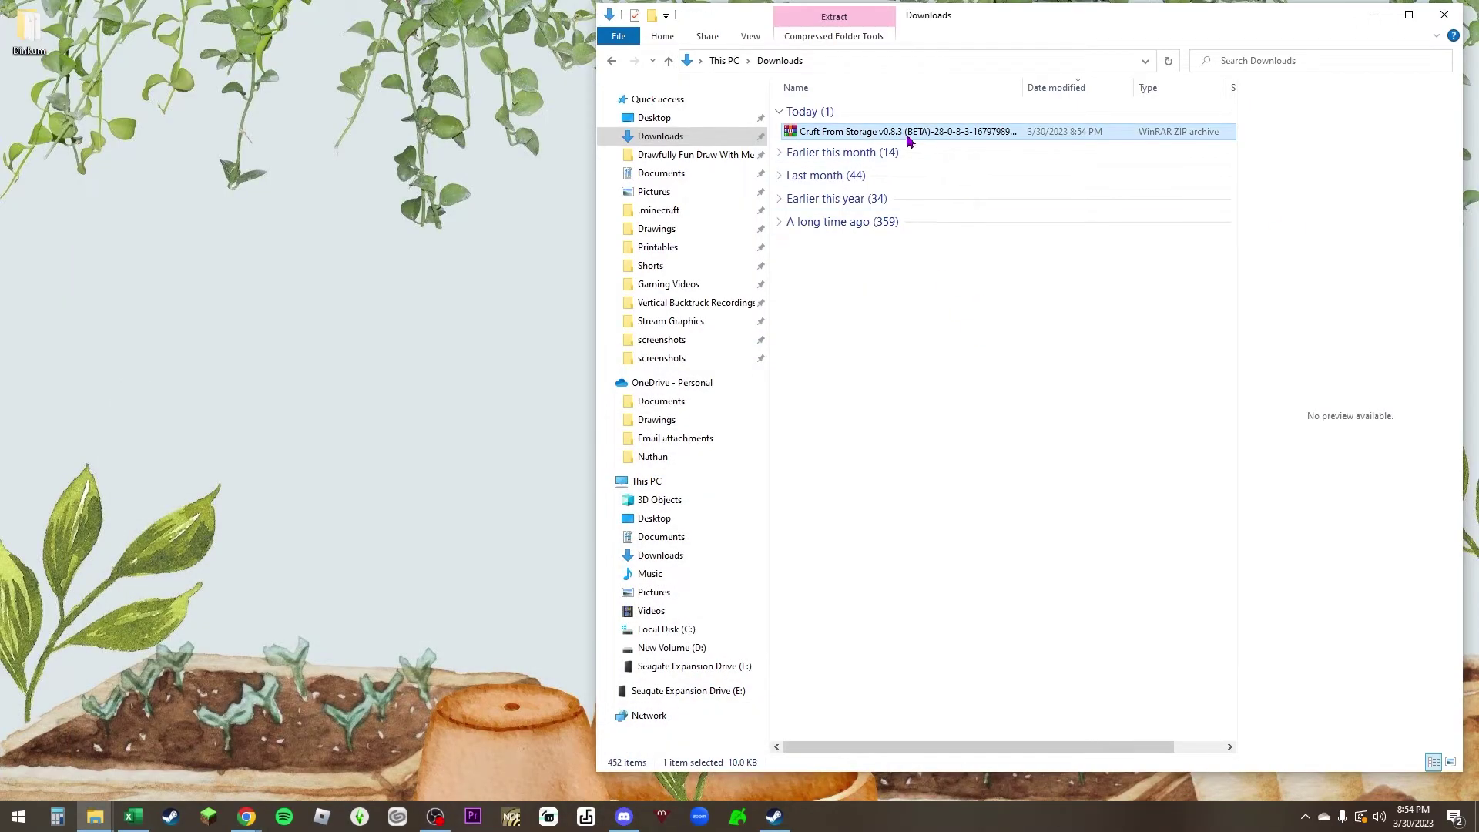
{"action": "left_click_drag", "start_coordinate": [908, 137], "coordinate": [441, 277]}
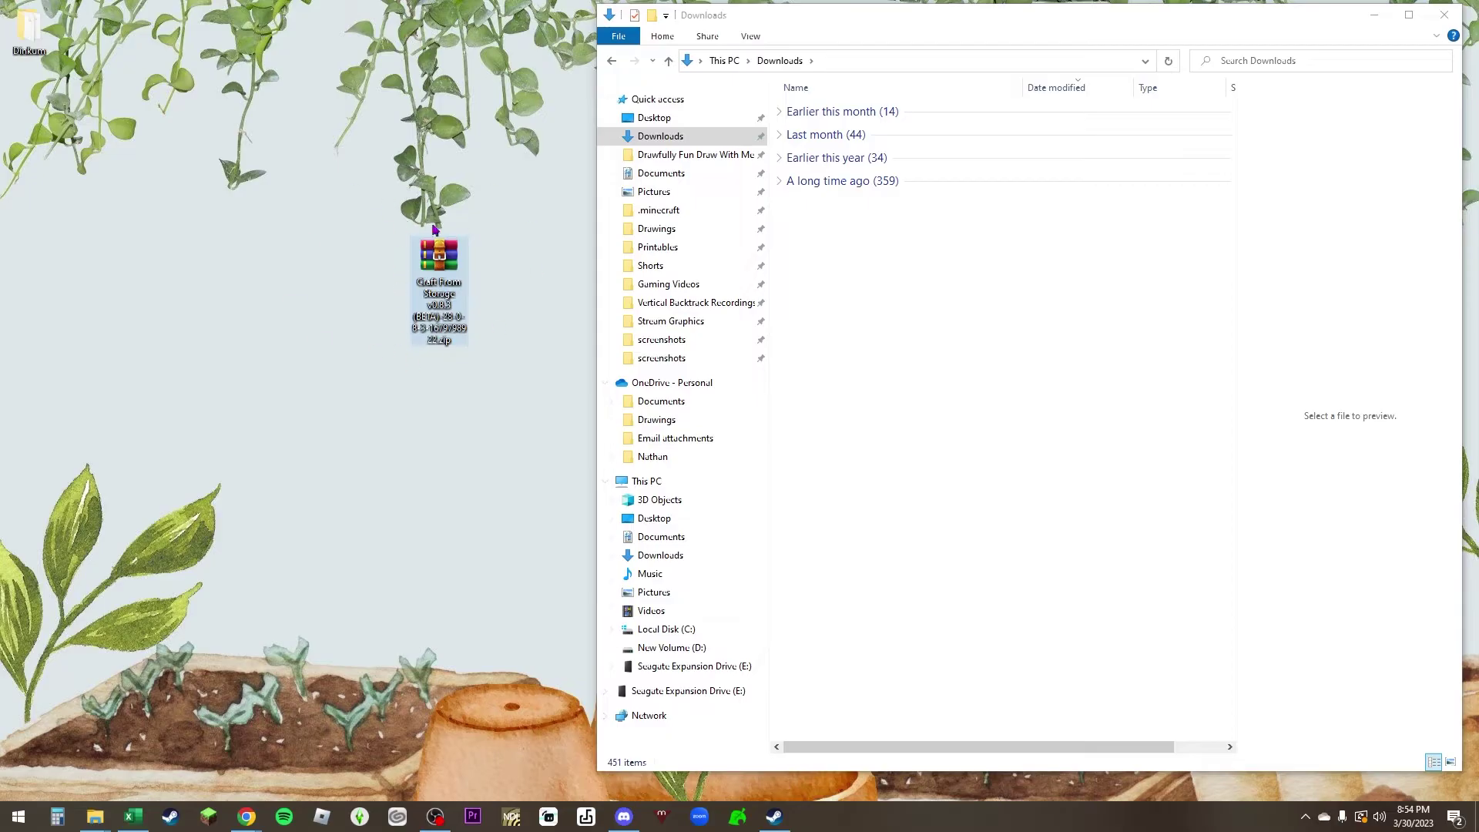
{"action": "left_click", "coordinate": [1373, 15]}
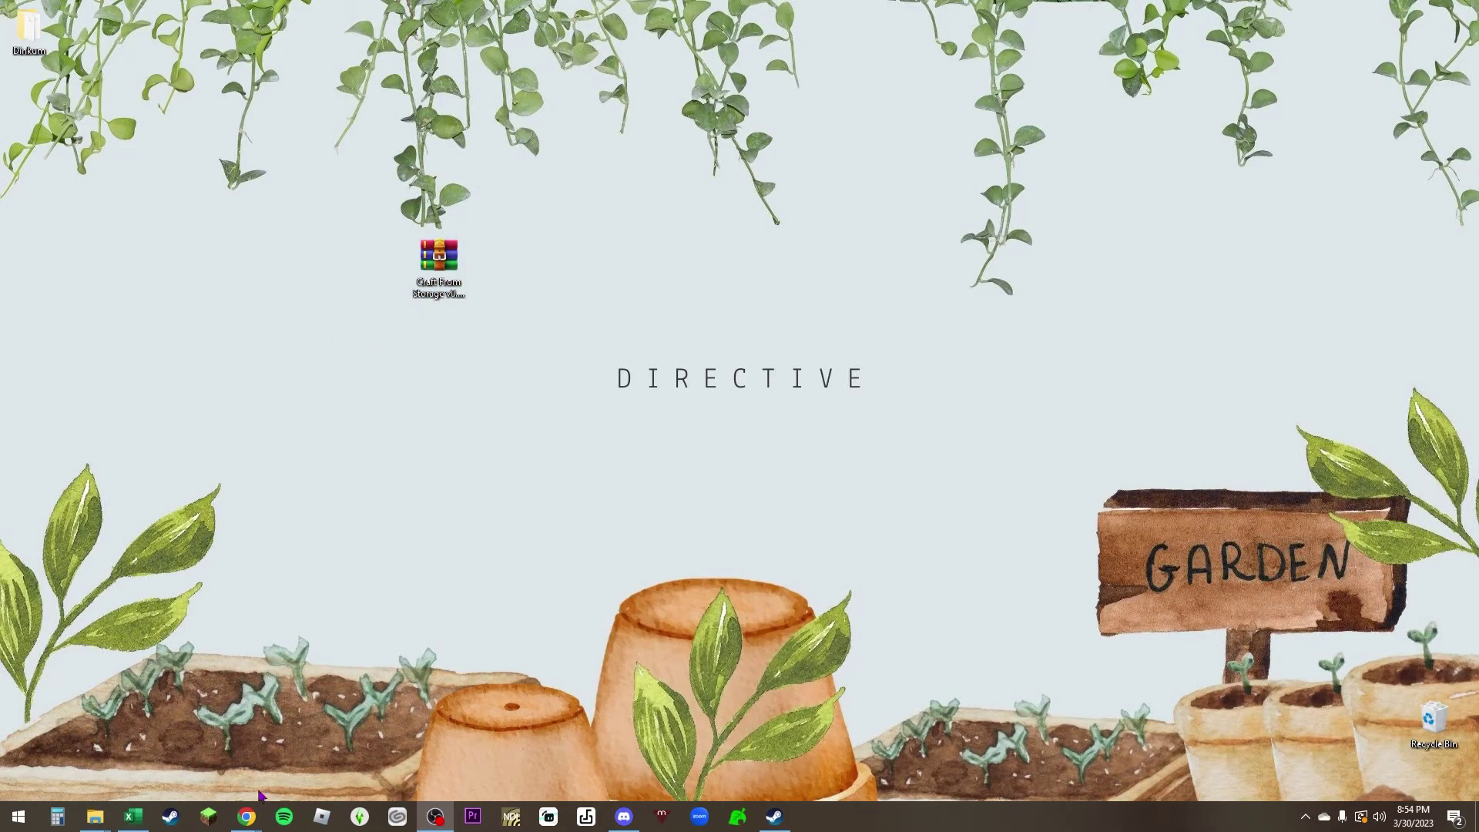
{"action": "mouse_move", "coordinate": [97, 819]}
{"action": "left_click", "coordinate": [181, 763]}
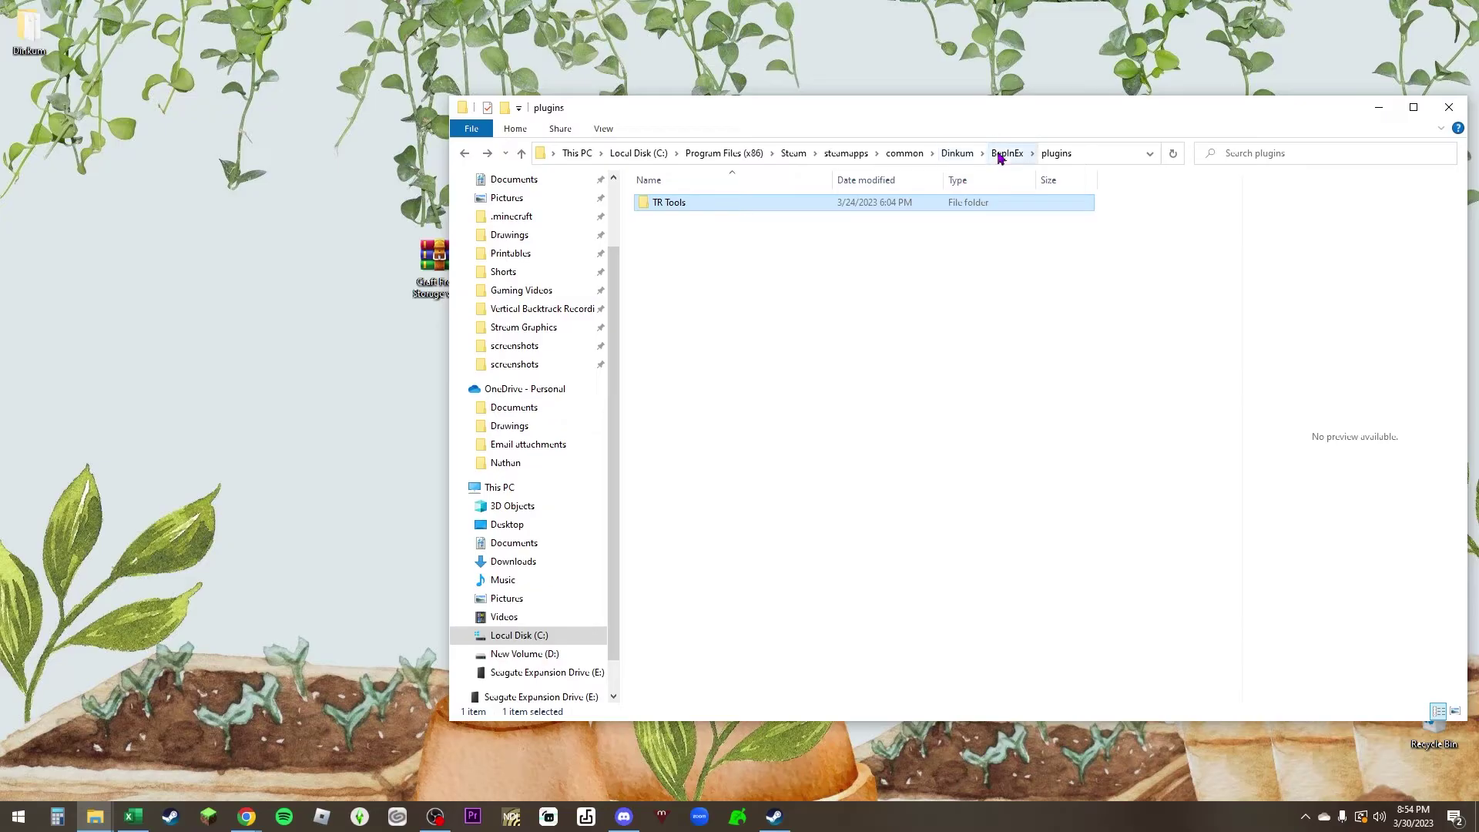
Move the Craft From Storage zip into the plugins folder and extract it there.
{"action": "left_click_drag", "start_coordinate": [433, 265], "coordinate": [322, 278]}
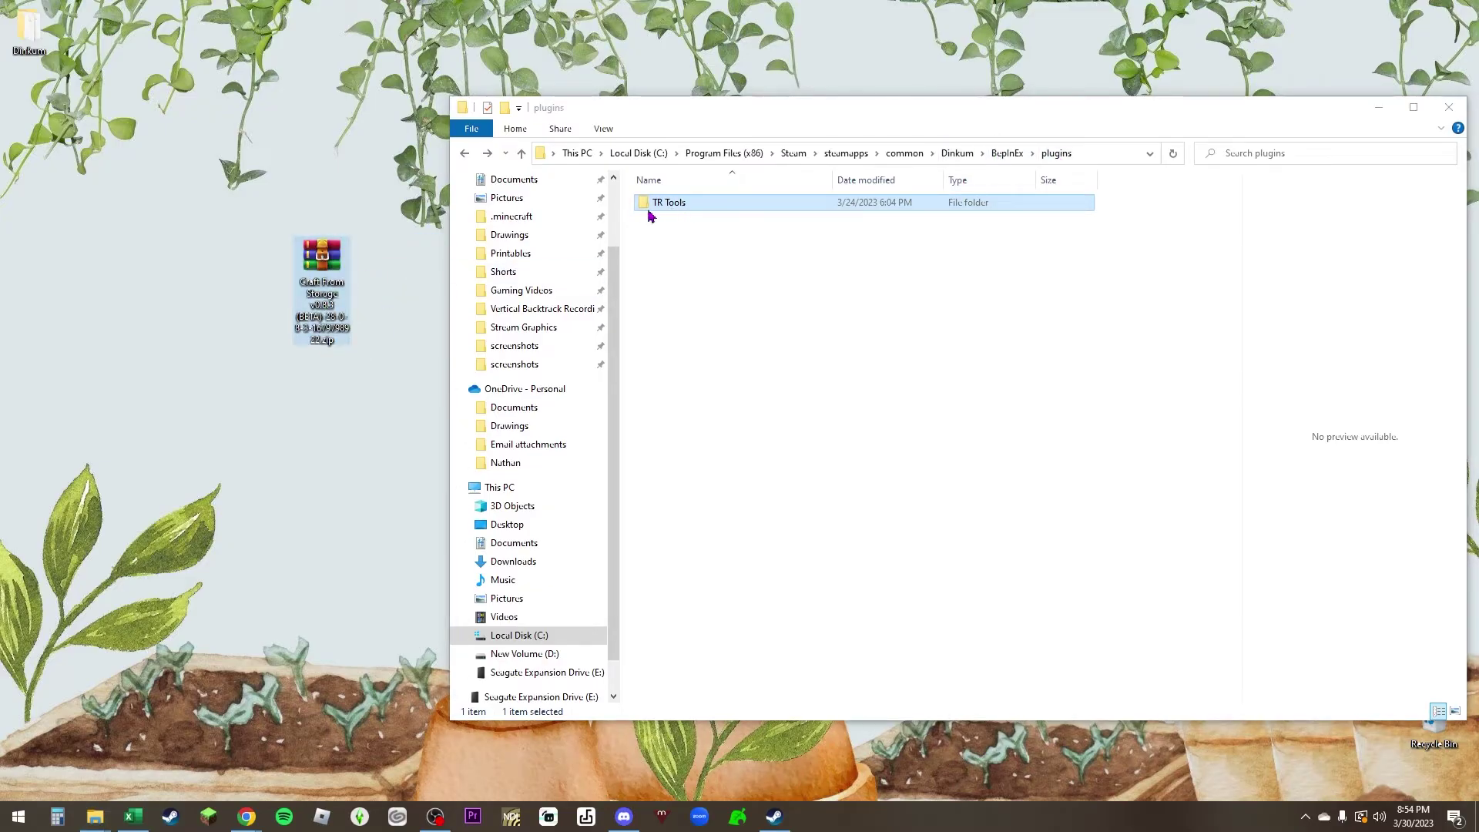
{"action": "left_click_drag", "start_coordinate": [316, 274], "coordinate": [709, 302]}
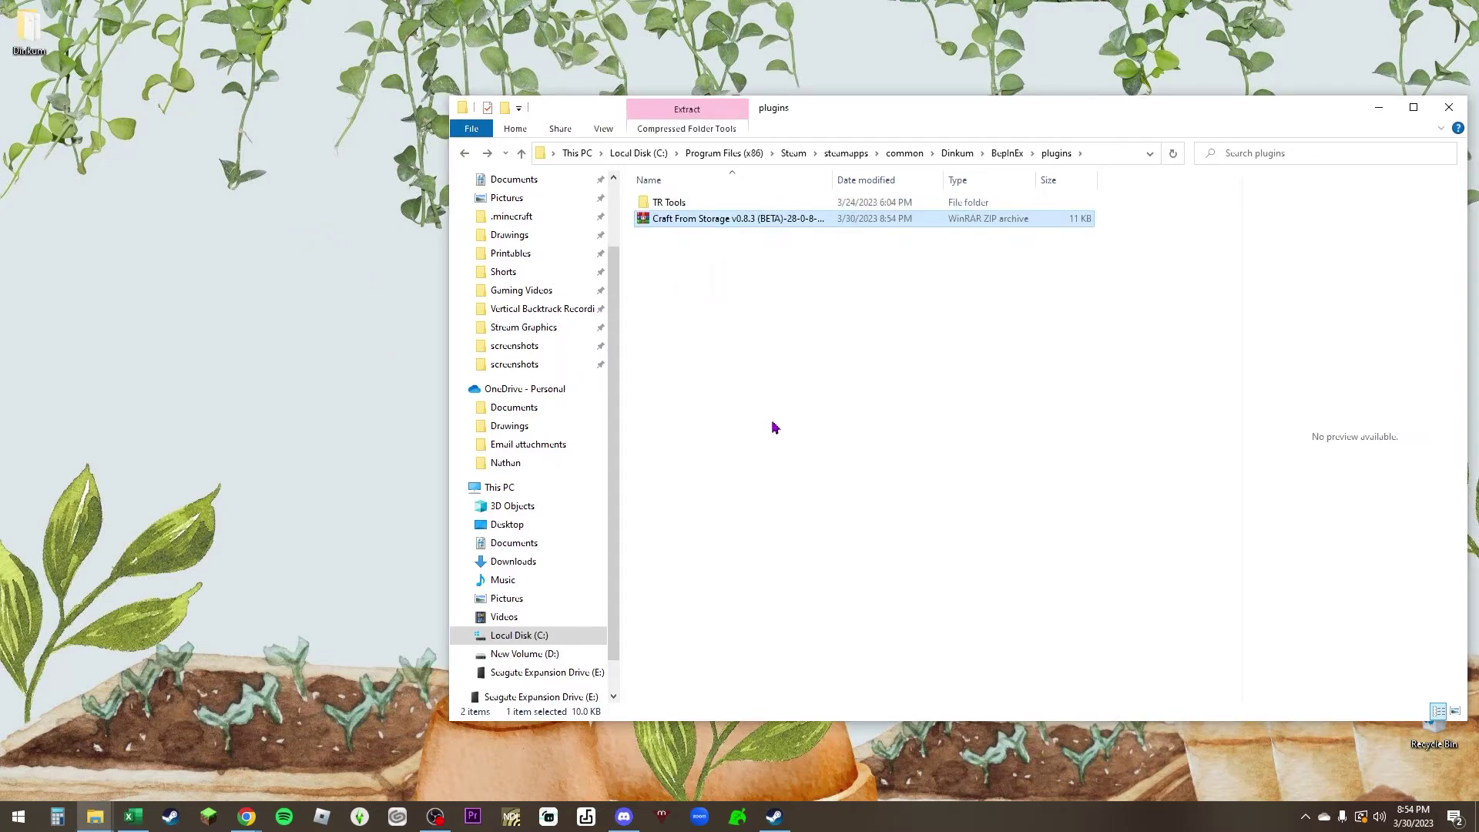
{"action": "right_click", "coordinate": [703, 225]}
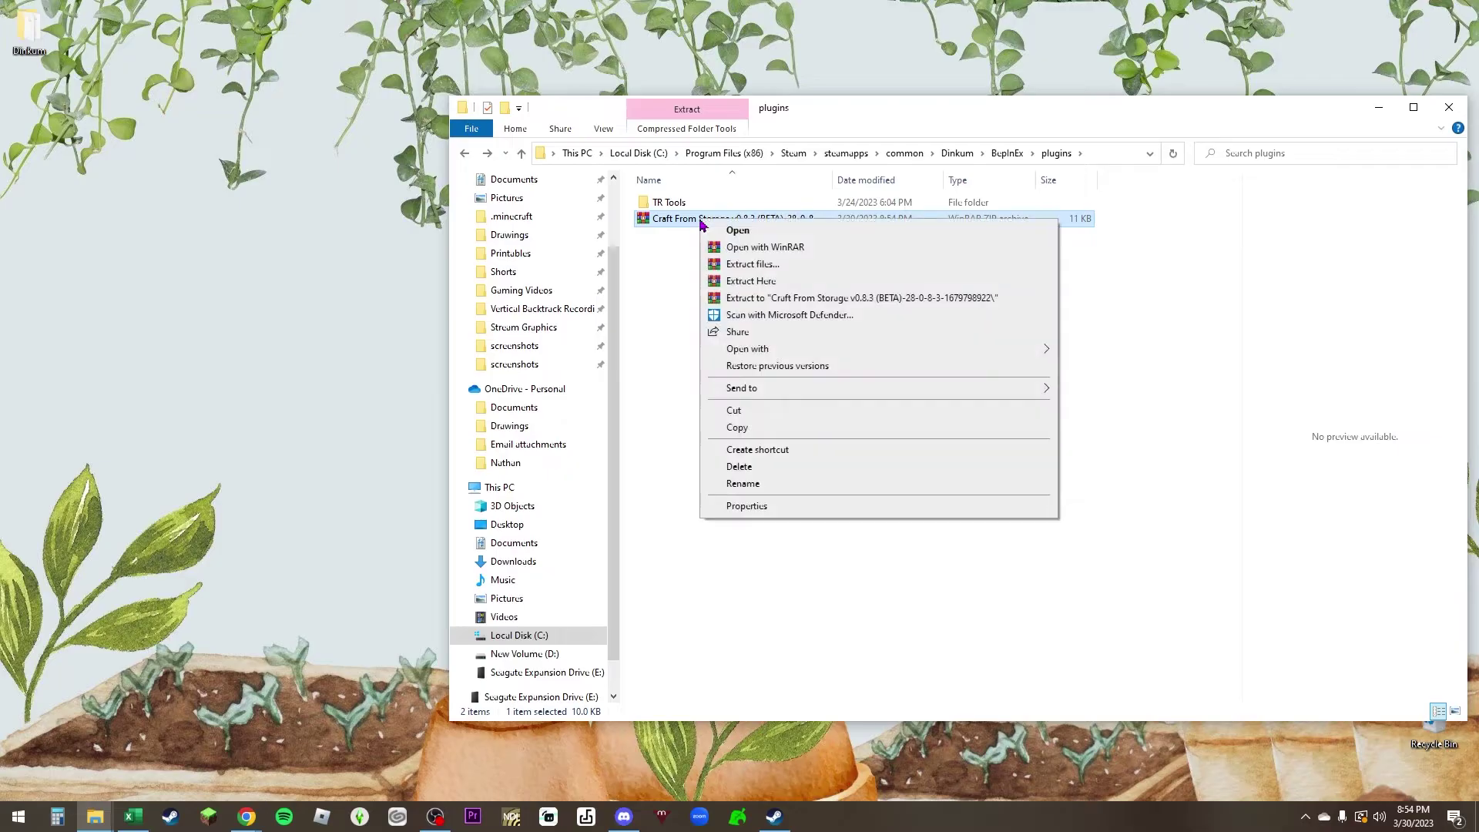
{"action": "left_click", "coordinate": [764, 281]}
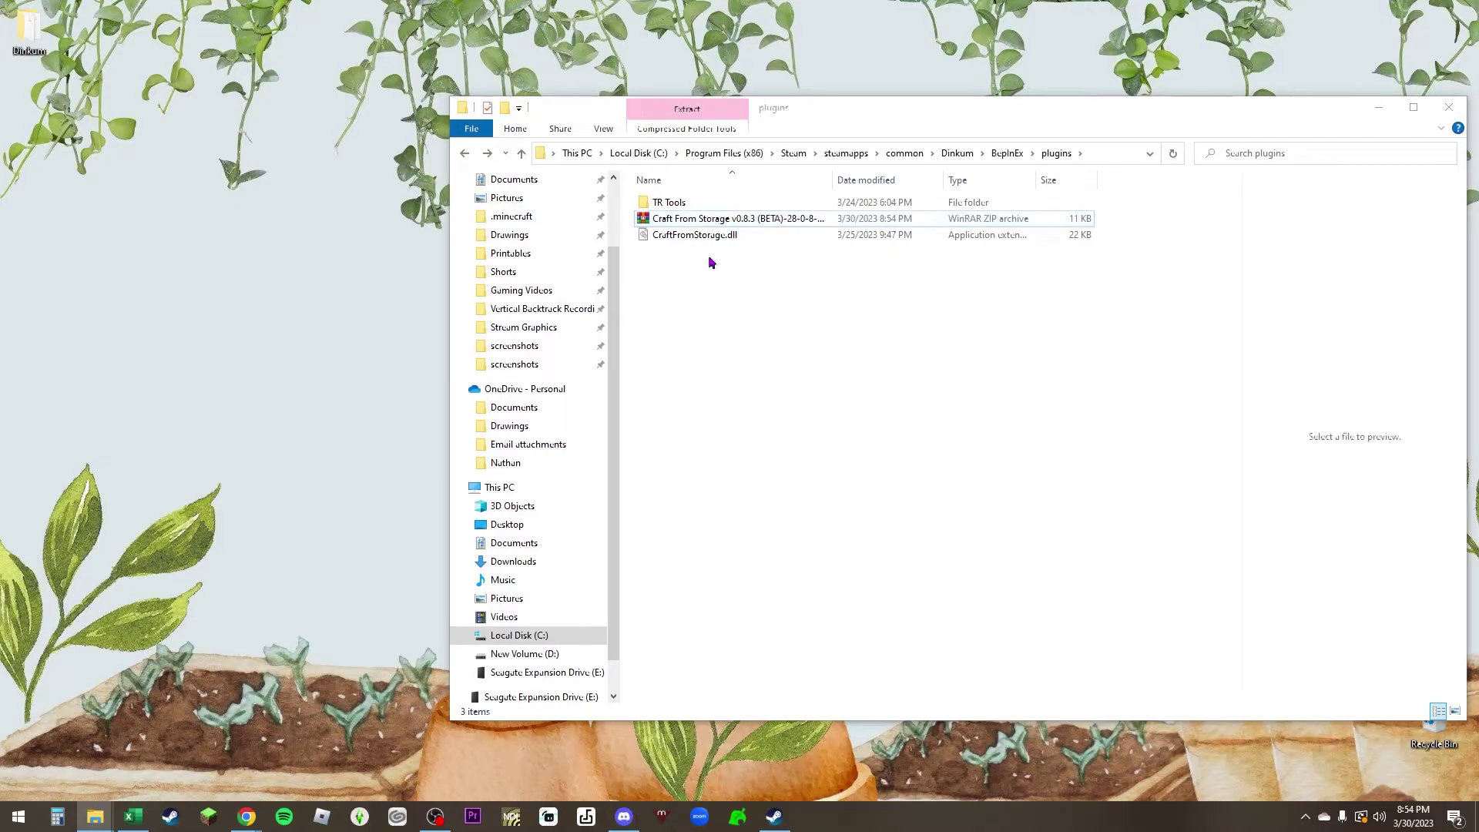
Delete the zip archive, leaving CraftFromStorage.dll selected in plugins.
{"action": "left_click", "coordinate": [702, 225]}
{"action": "key", "text": "Delete"}
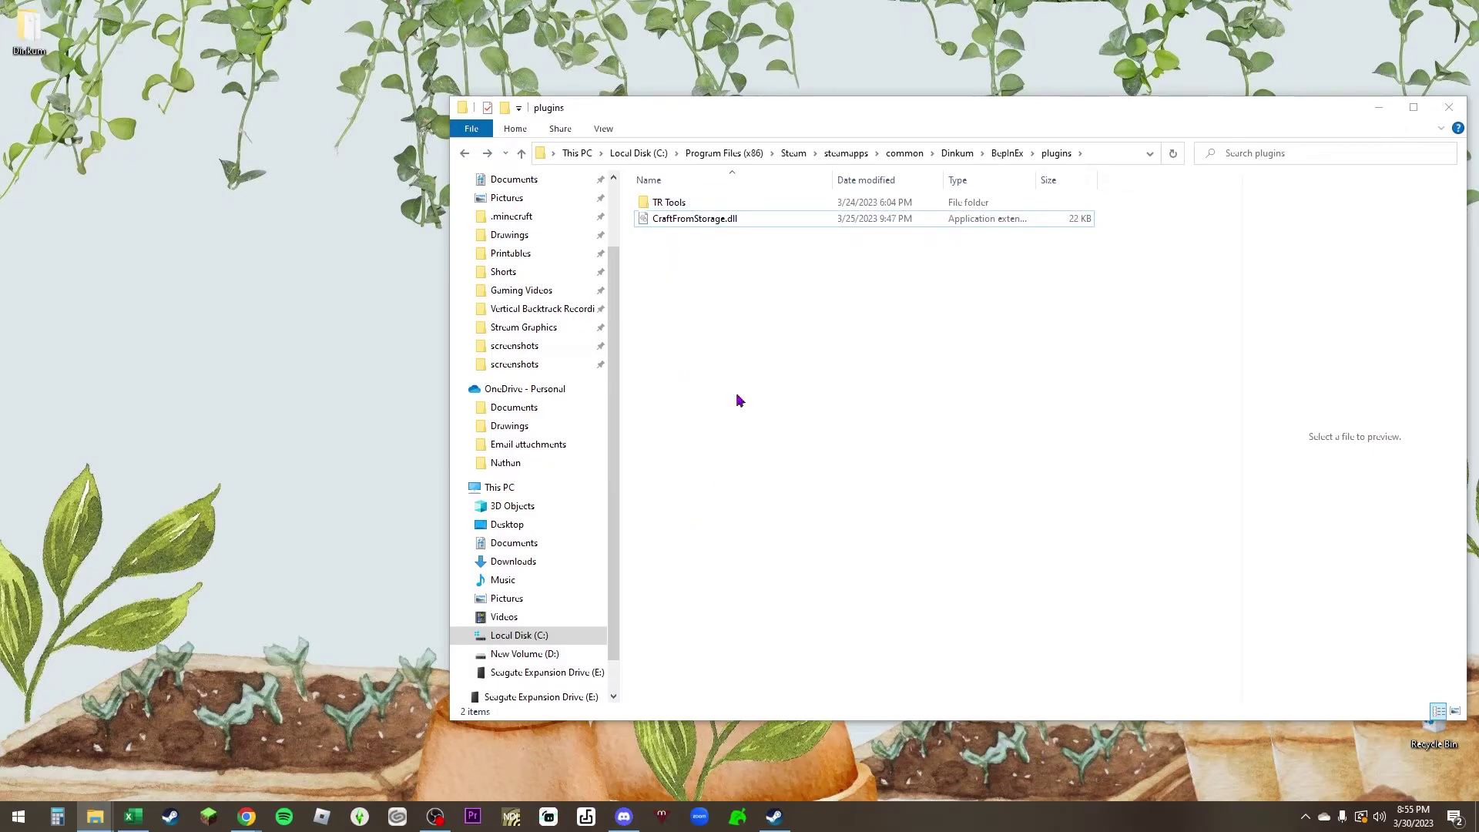
{"action": "left_click", "coordinate": [742, 222]}
{"action": "mouse_move", "coordinate": [736, 227]}
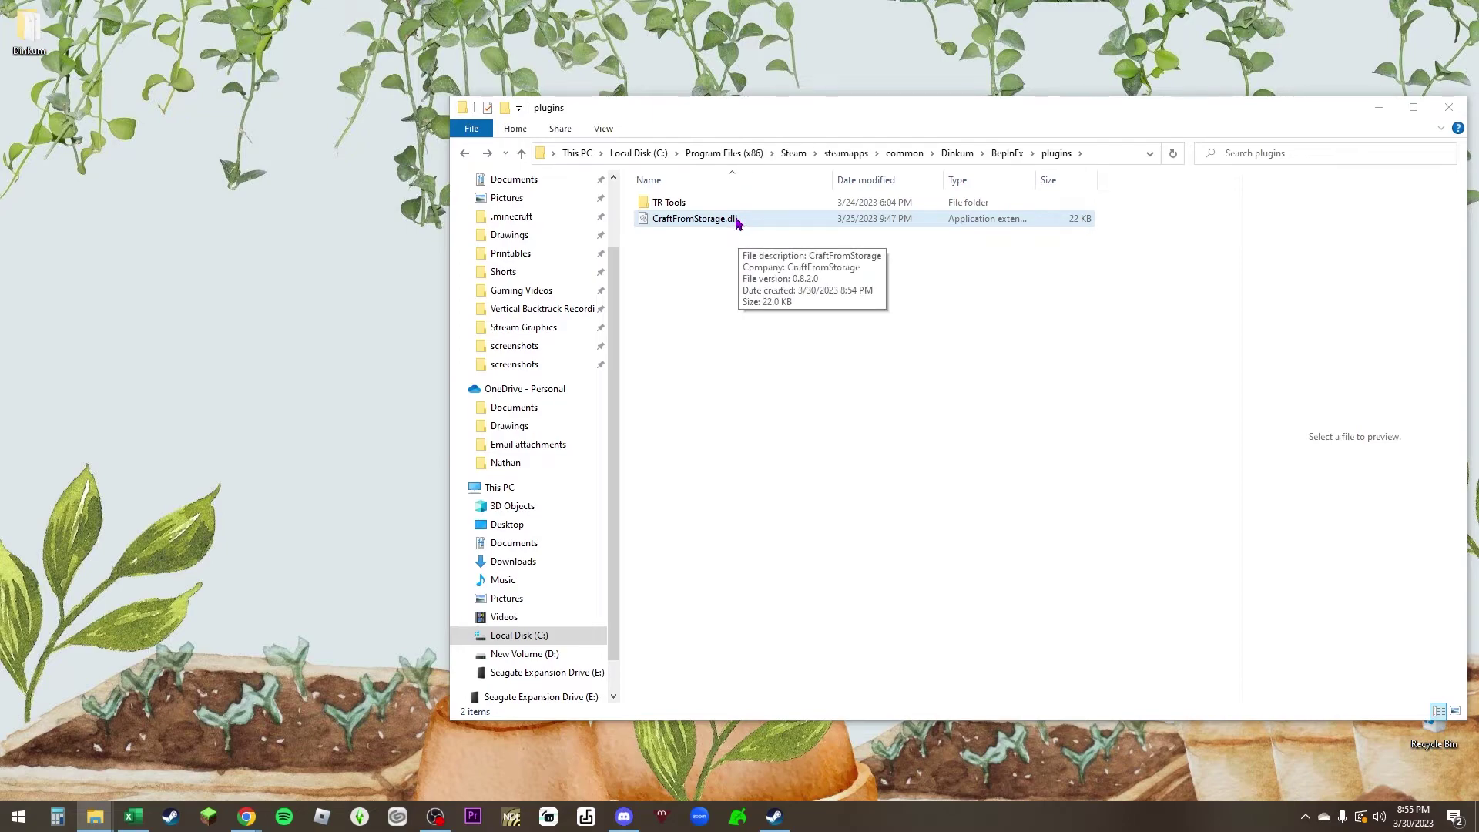
{"action": "left_click", "coordinate": [672, 204]}
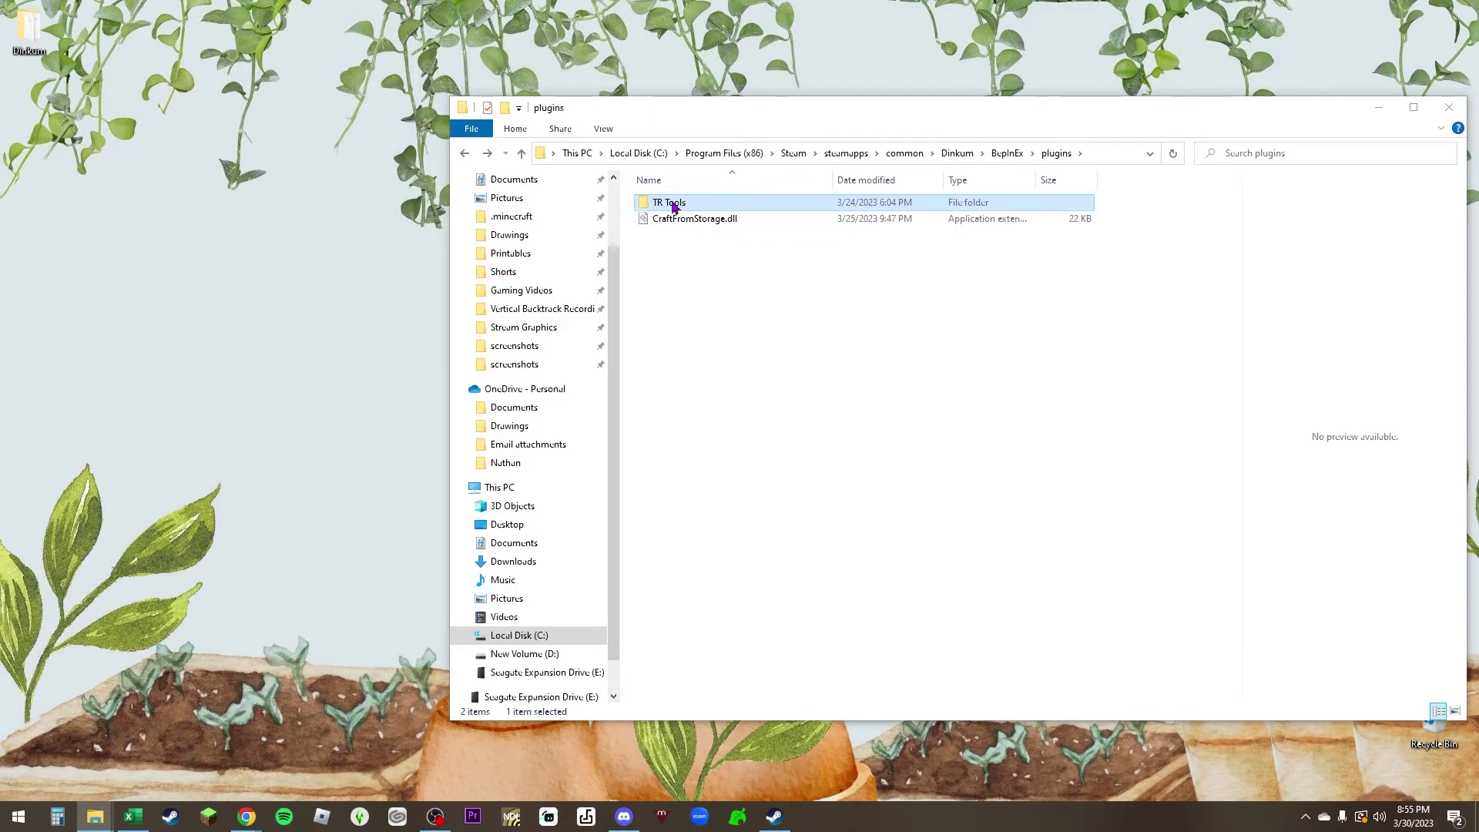
{"action": "double_click", "coordinate": [671, 204]}
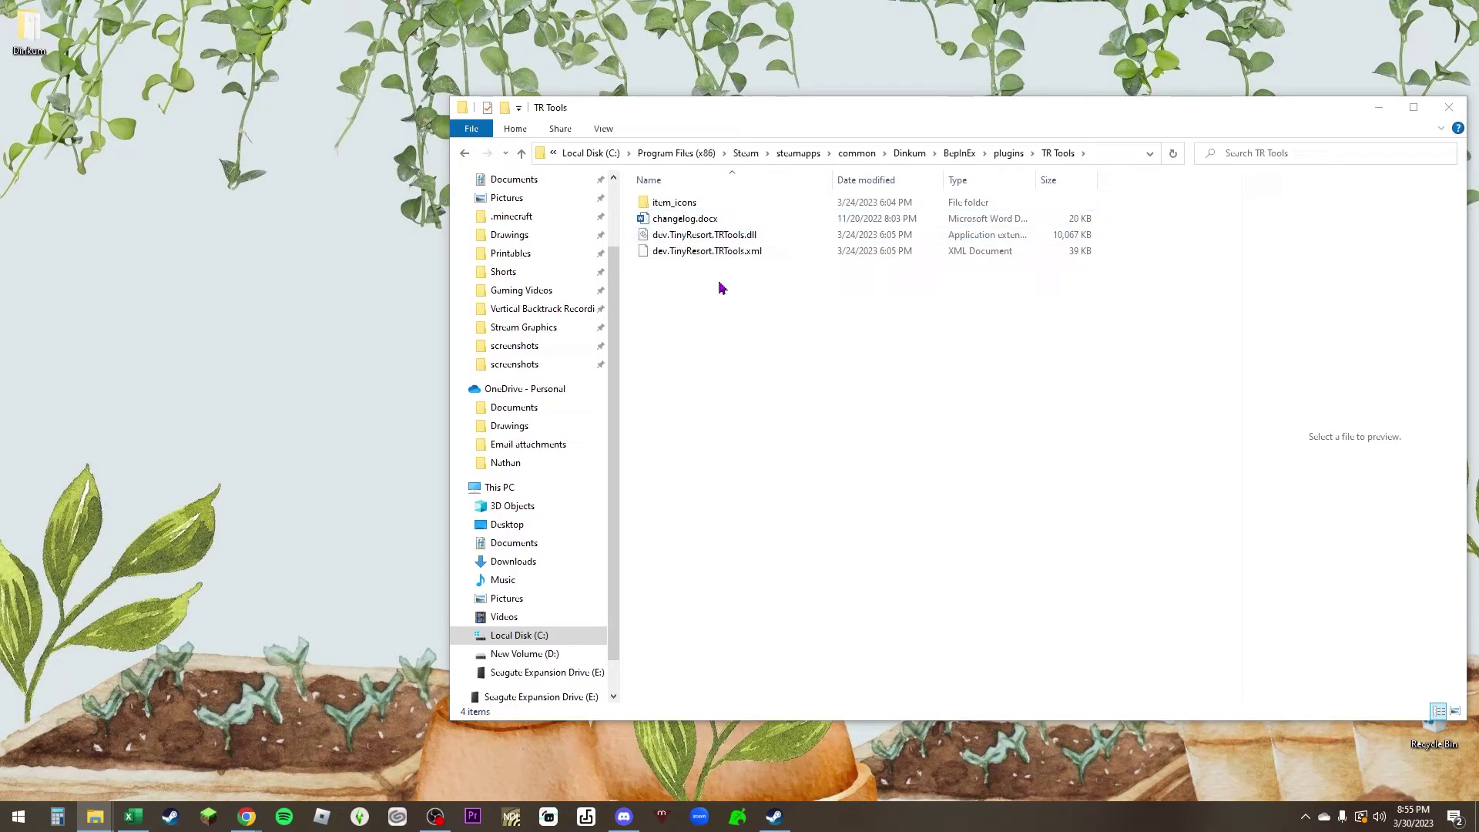
{"action": "left_click", "coordinate": [465, 154]}
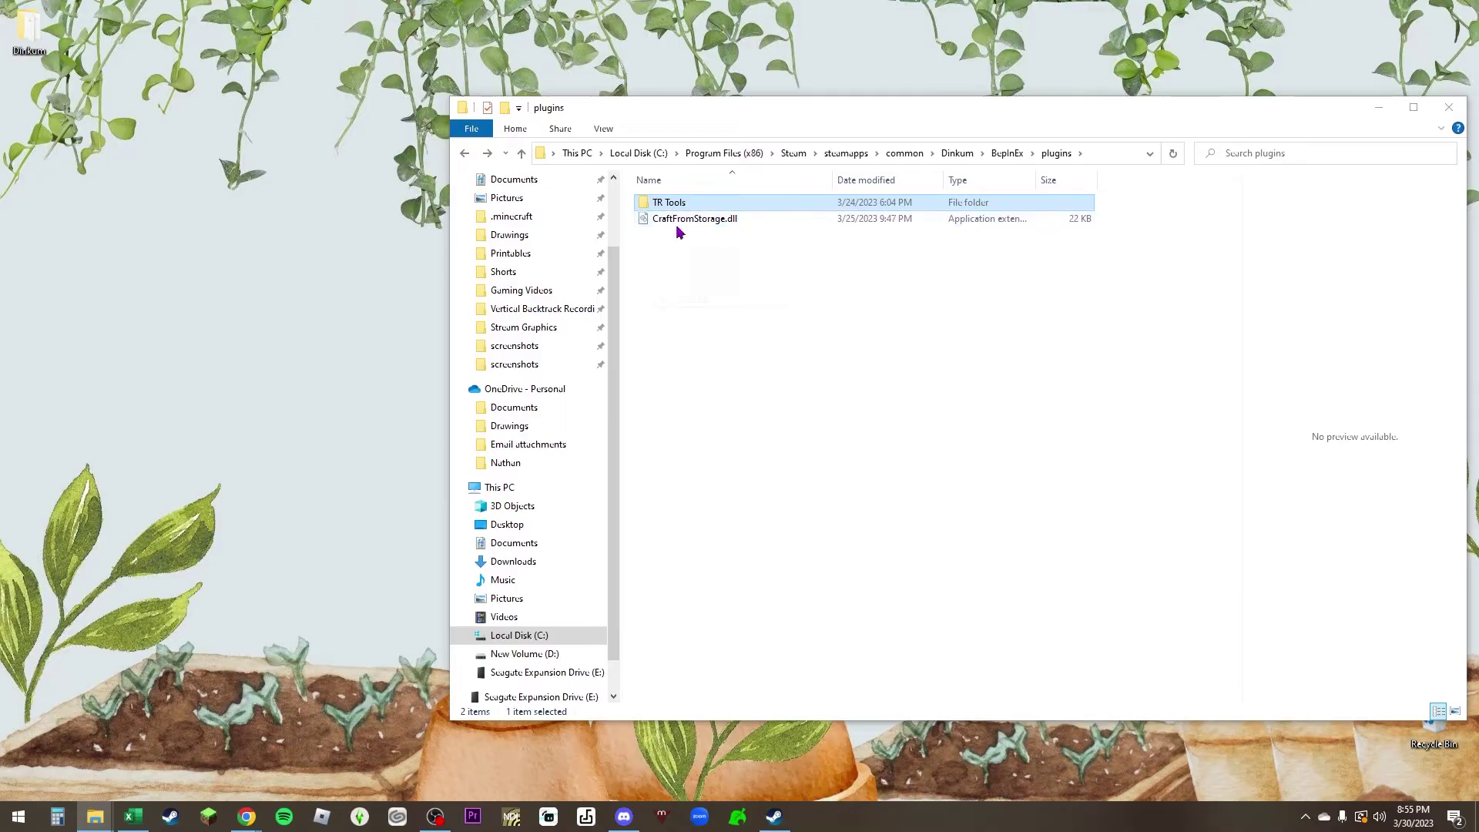
{"action": "mouse_move", "coordinate": [656, 229]}
{"action": "left_click", "coordinate": [774, 818]}
Launch Dinkum from Steam and load the single-player save.
{"action": "left_click", "coordinate": [285, 340]}
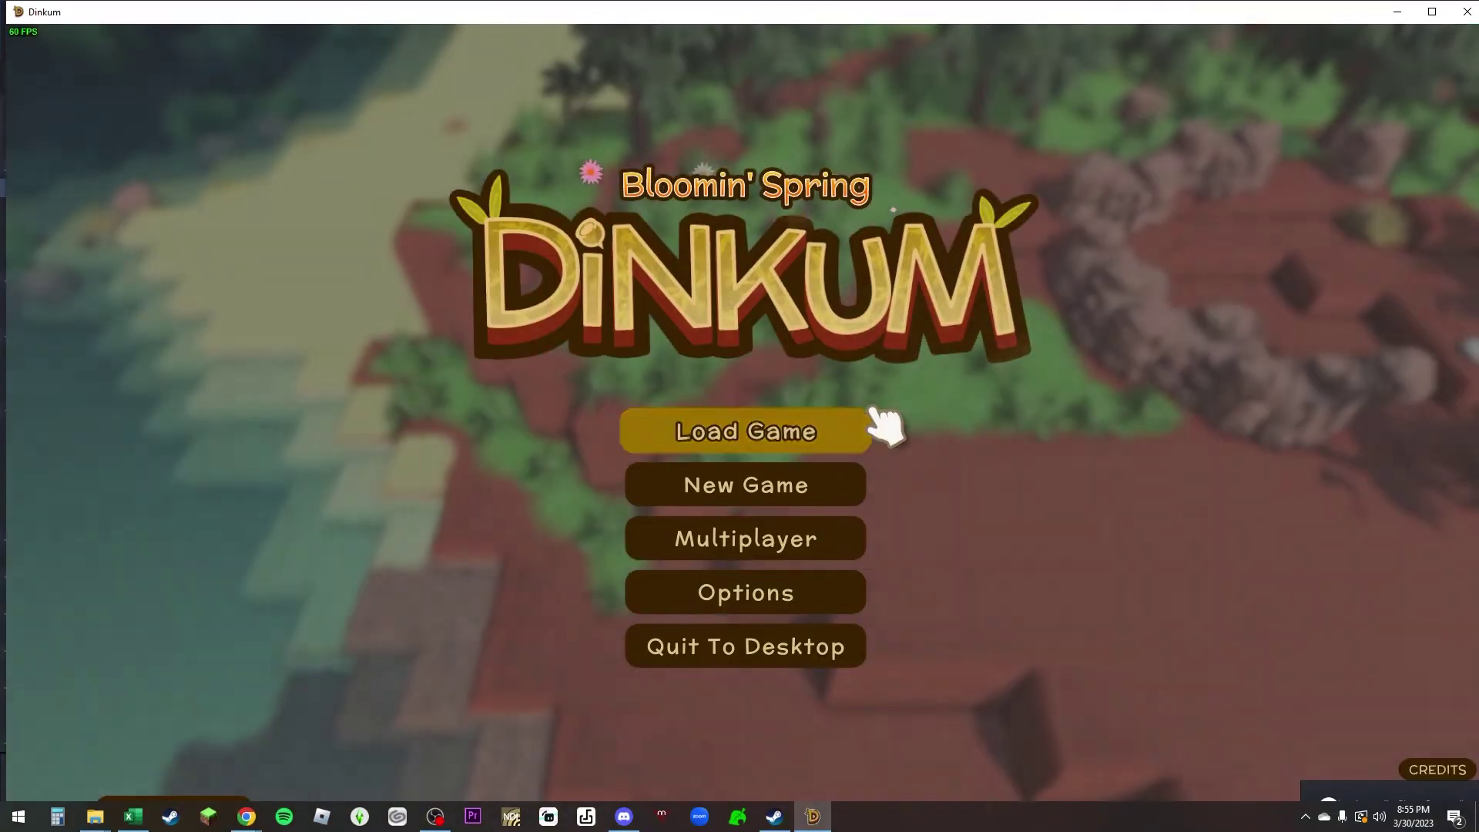
{"action": "left_click", "coordinate": [866, 429]}
{"action": "left_click", "coordinate": [861, 440]}
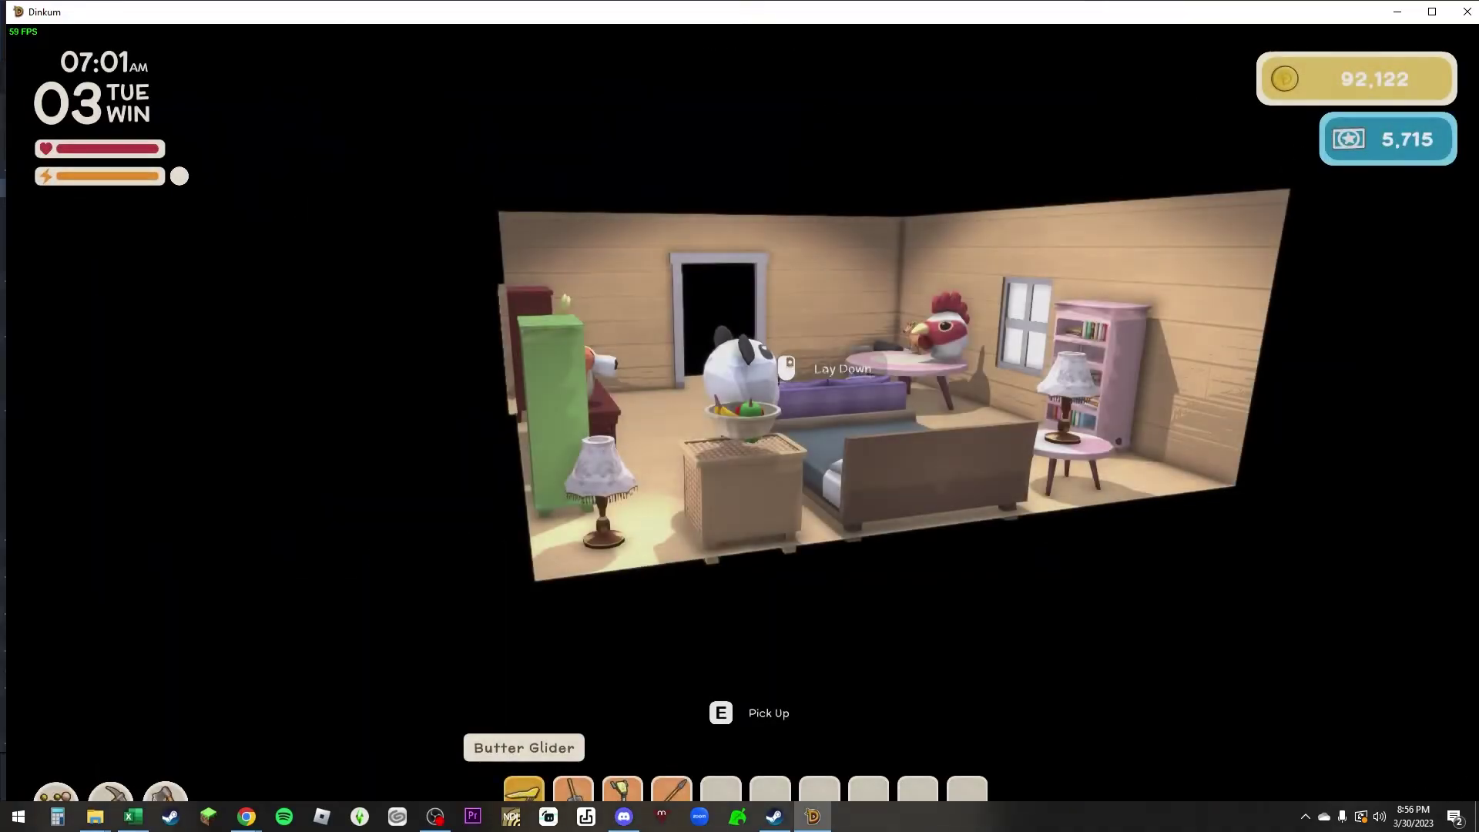
Walk from the house across the farm into the small pink storage house.
{"action": "key", "text": "w"}
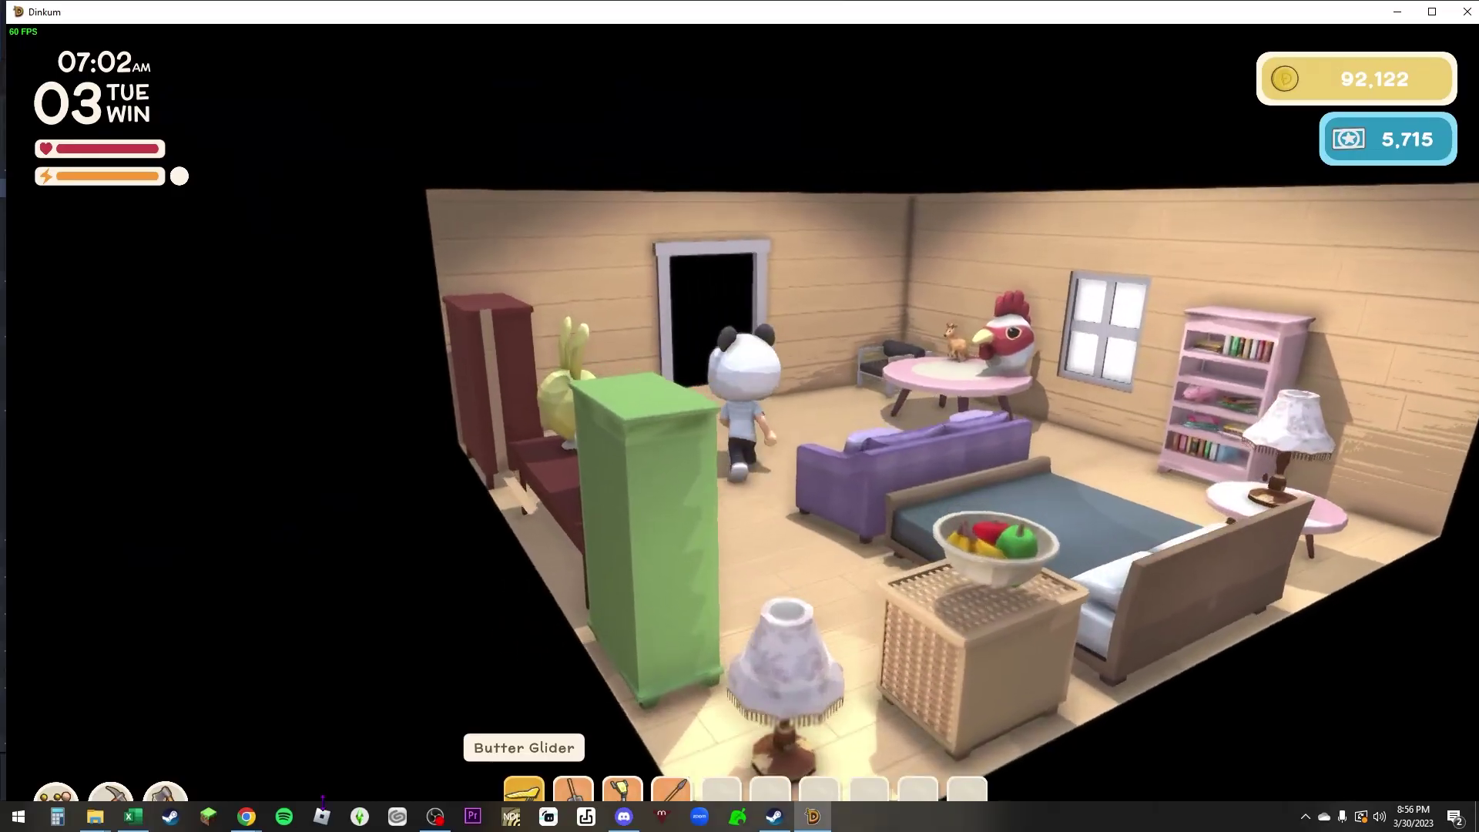
{"action": "key", "text": "w"}
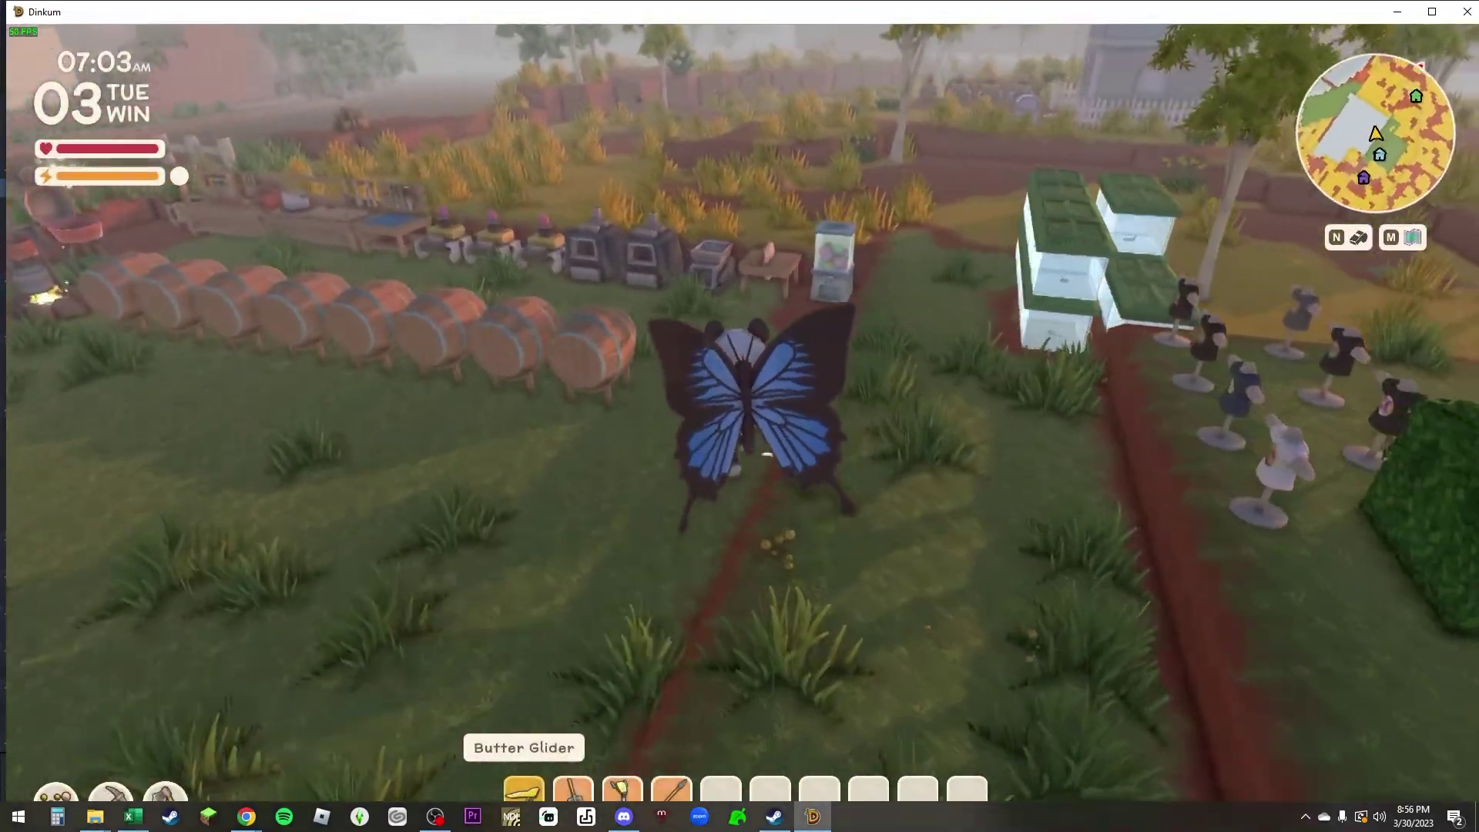
{"action": "key", "text": "w"}
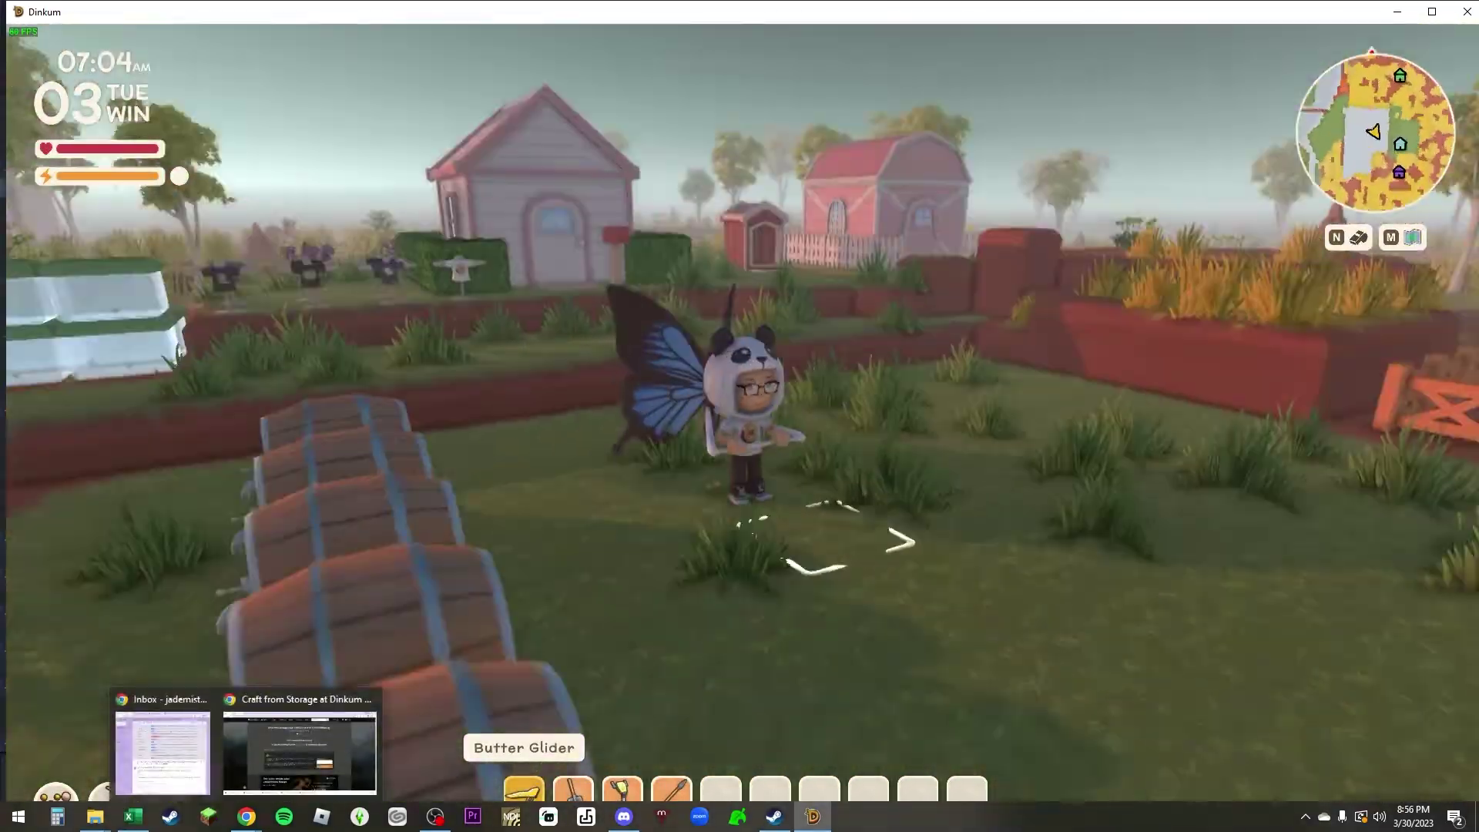
{"action": "key", "text": "e"}
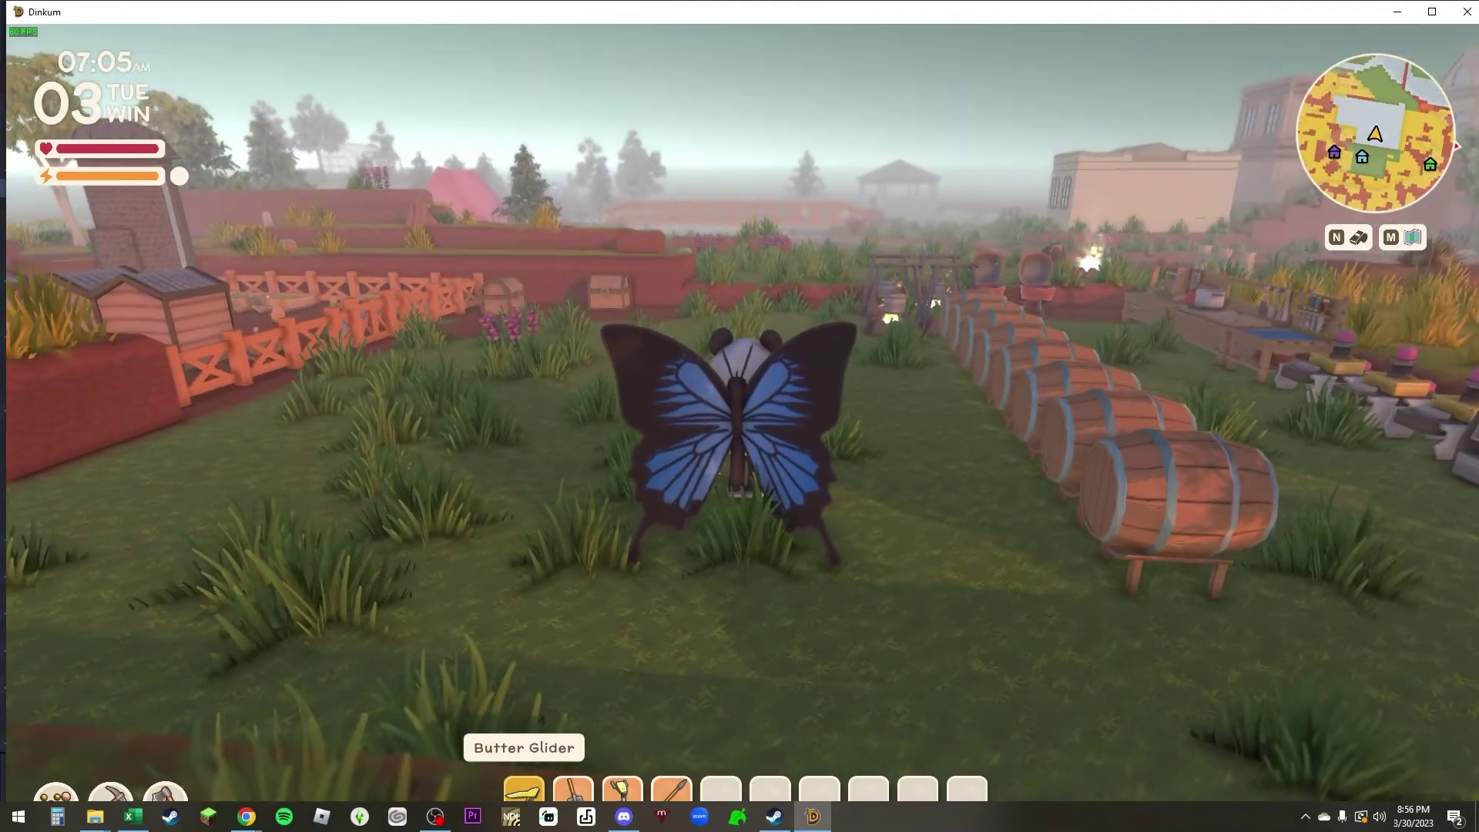
{"action": "key", "text": "e"}
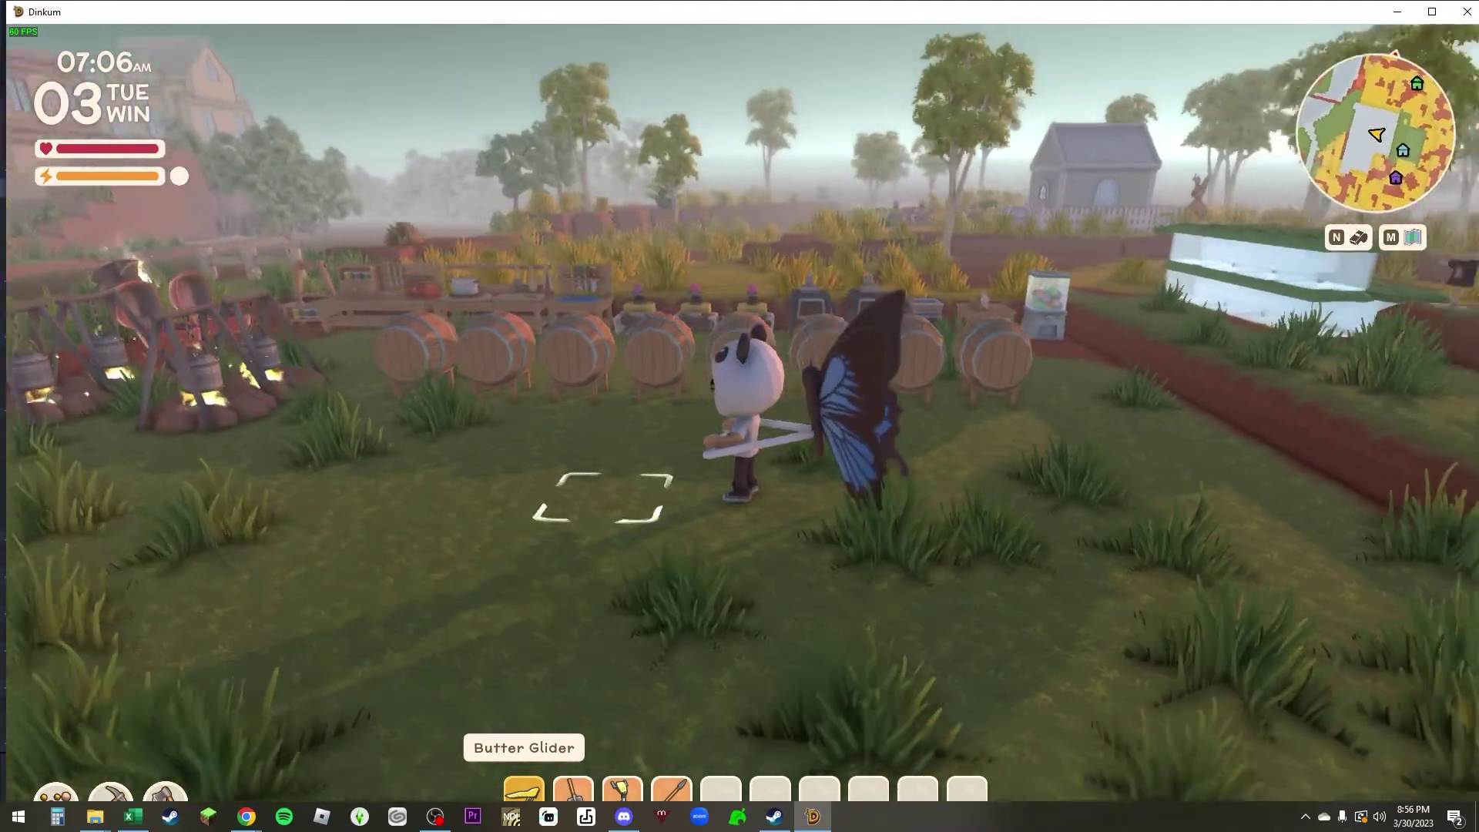
{"action": "key", "text": "e"}
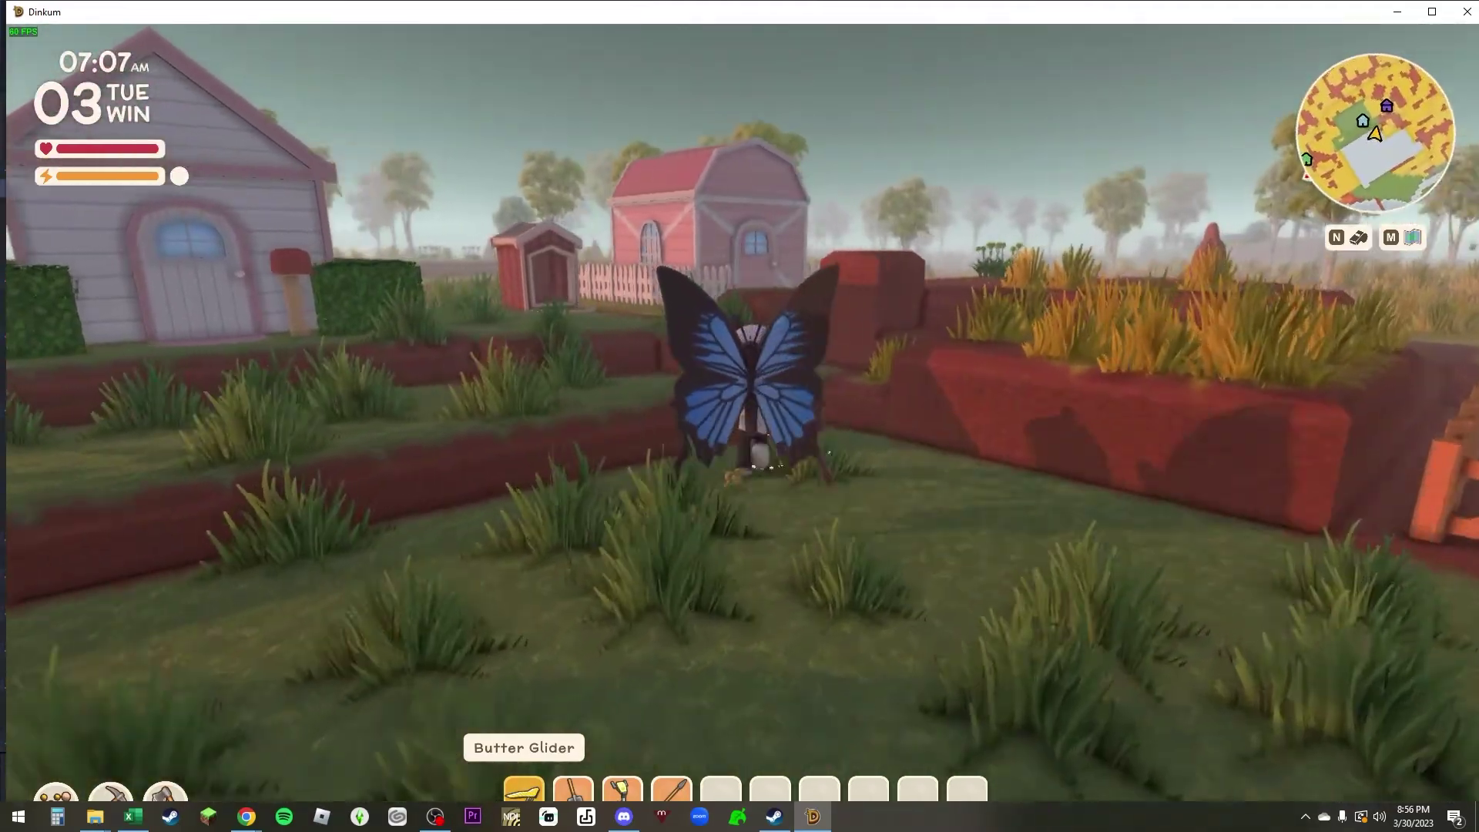
{"action": "key", "text": "w"}
{"action": "key", "text": "e"}
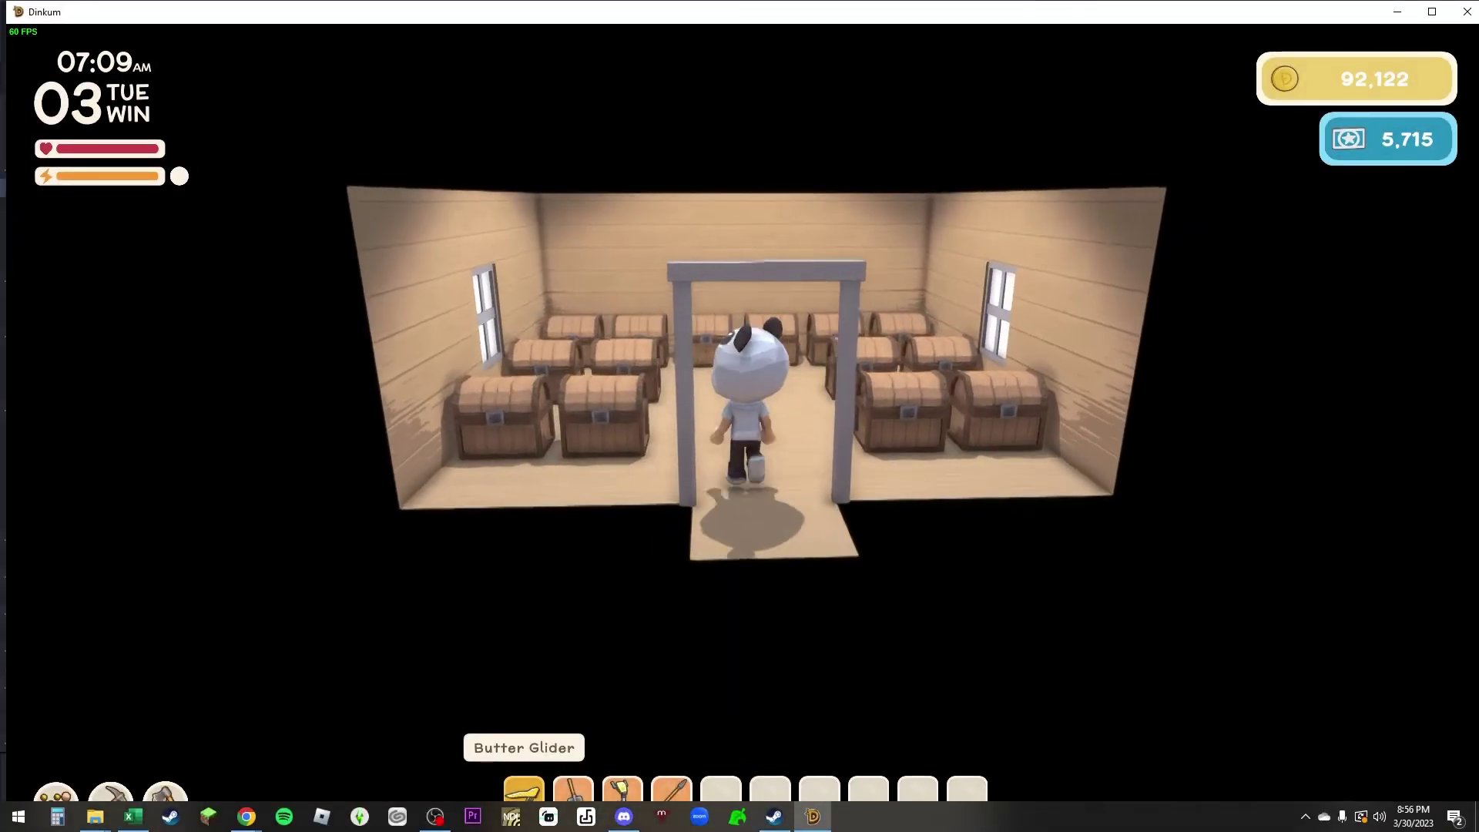
{"action": "key", "text": "s"}
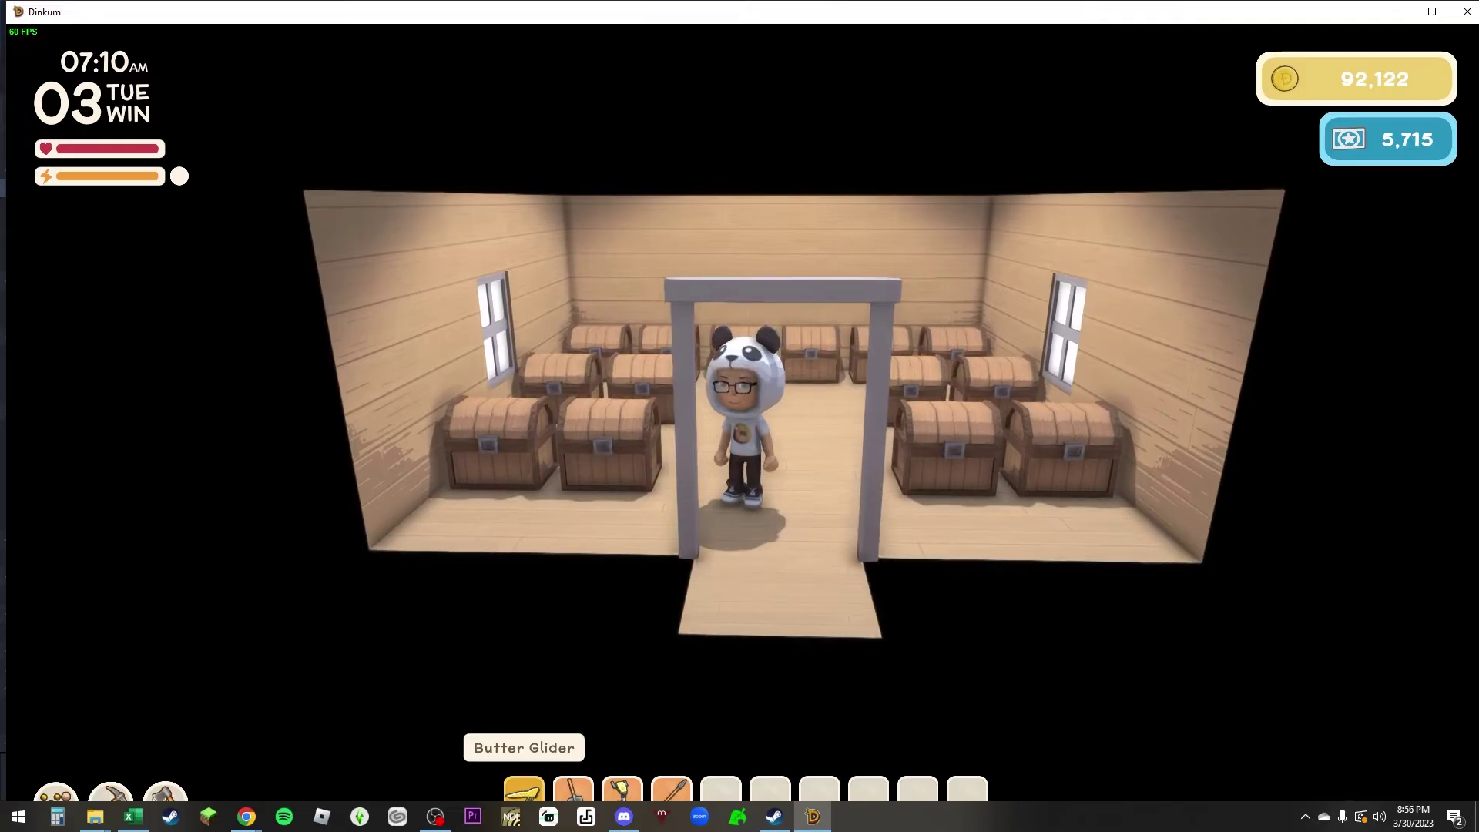
{"action": "key", "text": "w"}
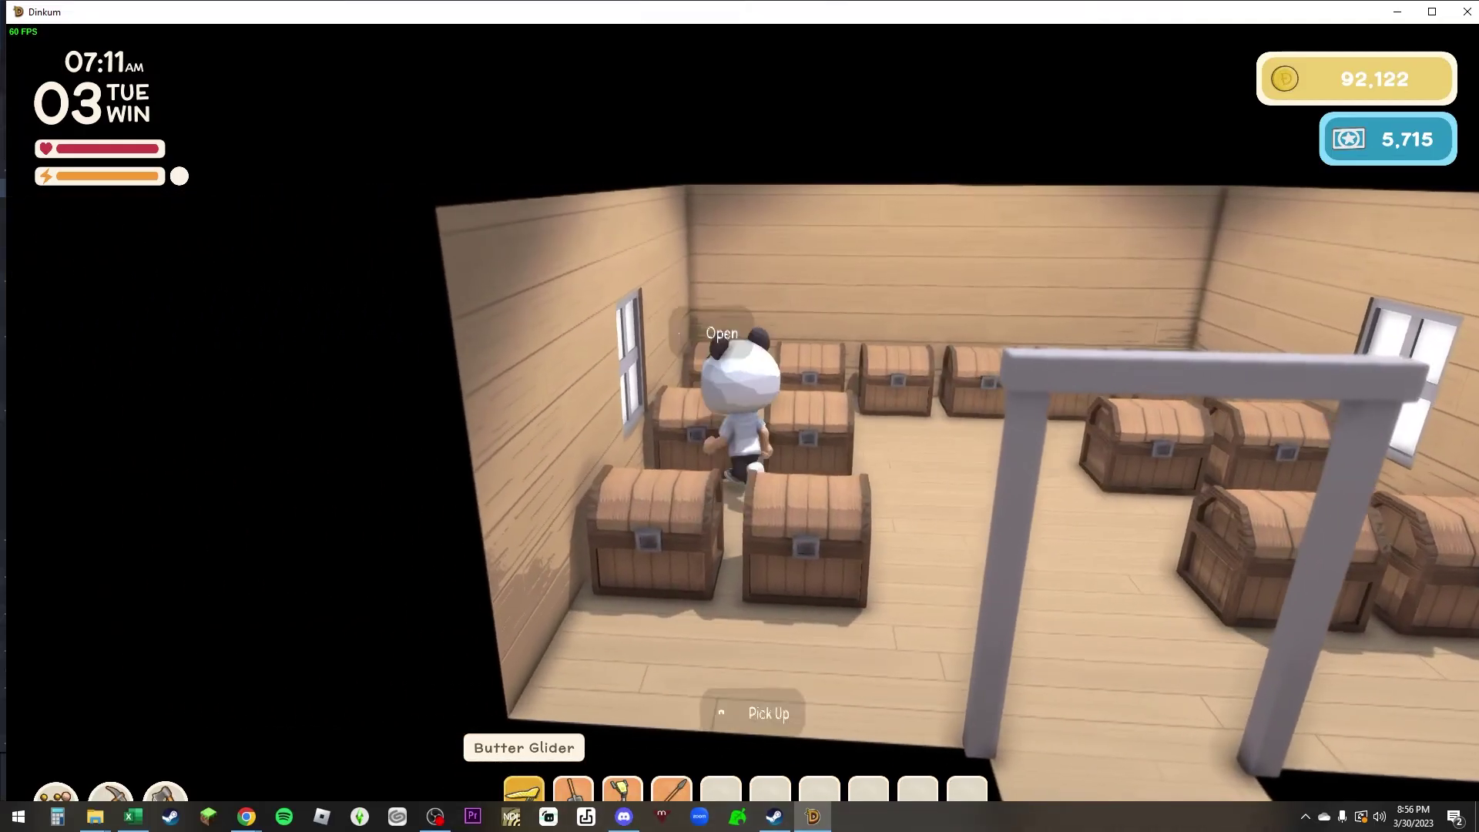
Open the wooden chests and move the stack of 27 tin bars to the hotbar.
{"action": "right_click", "coordinate": [1221, 675]}
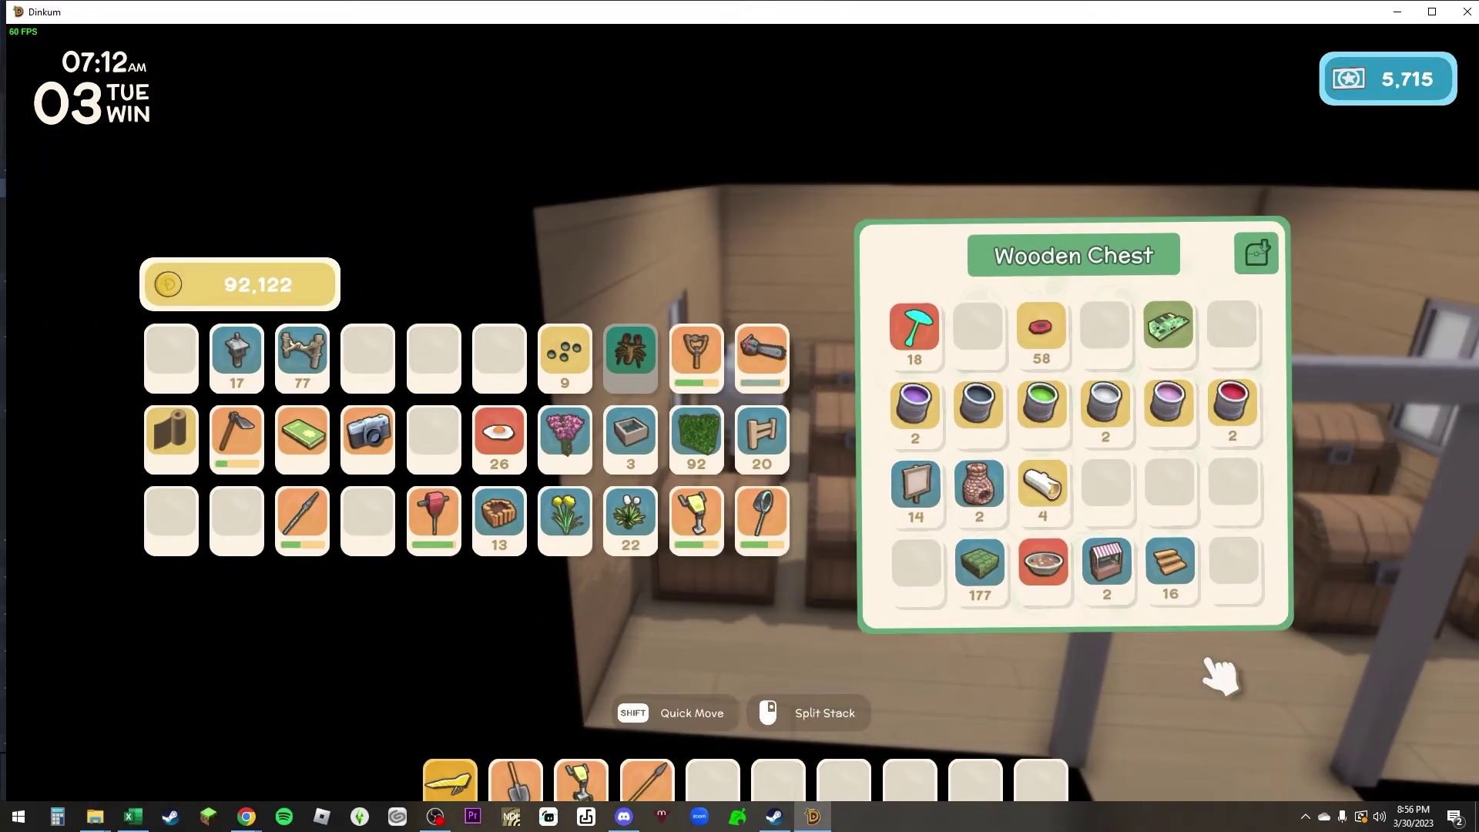
{"action": "key", "text": "Escape"}
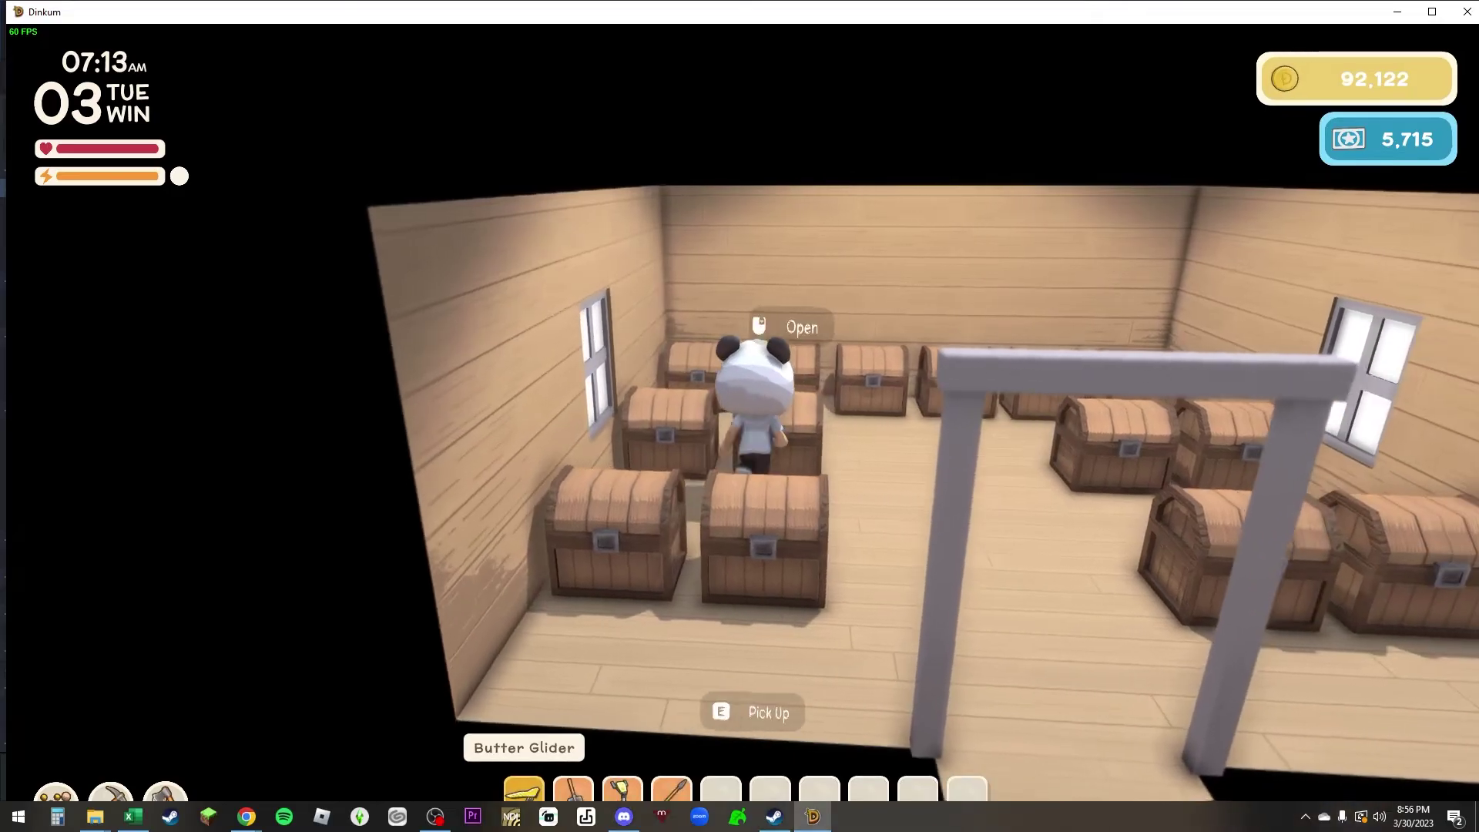
{"action": "right_click", "coordinate": [1221, 675]}
{"action": "key", "text": "Escape"}
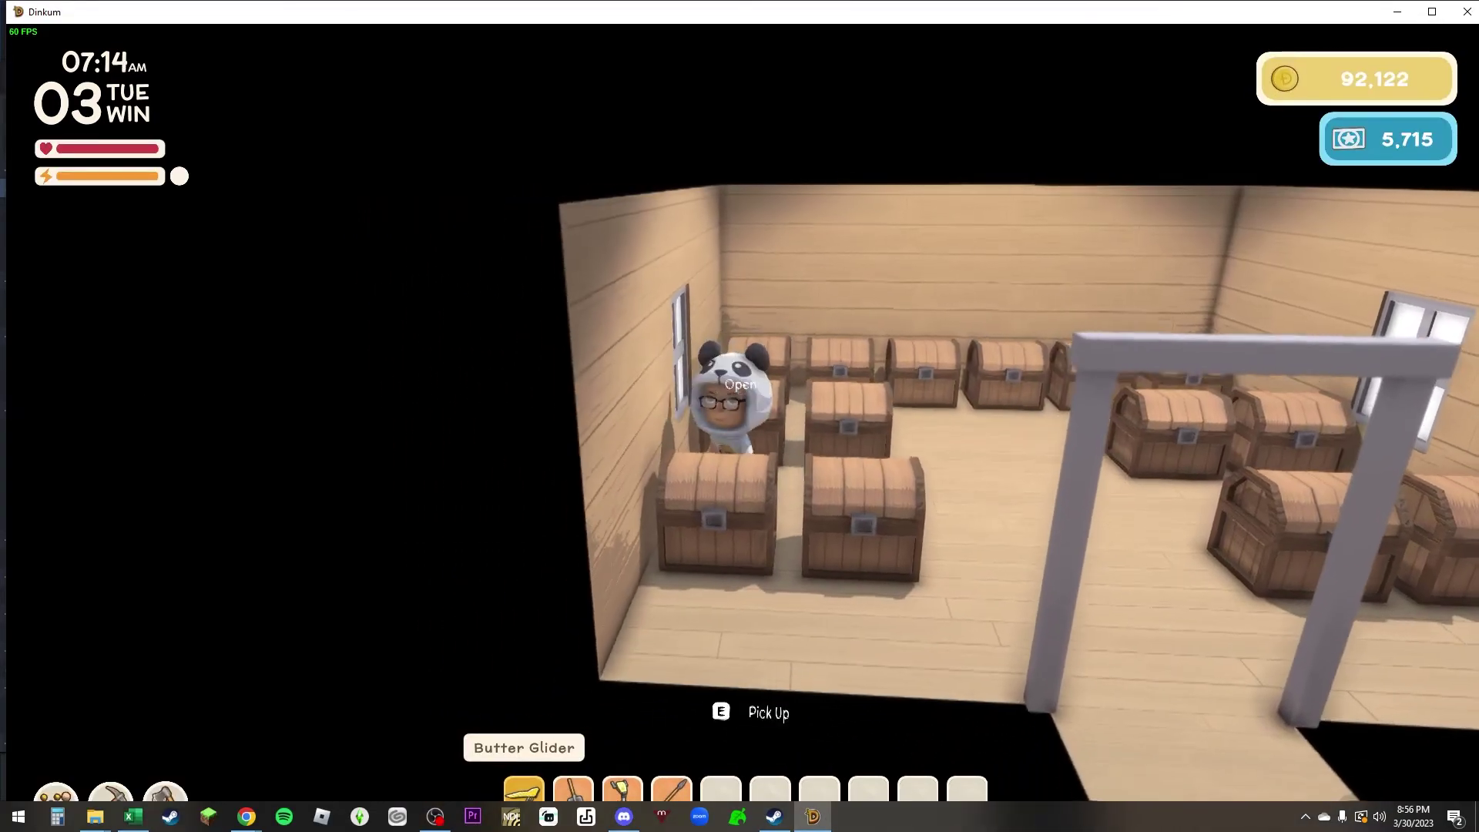
{"action": "right_click", "coordinate": [1215, 681]}
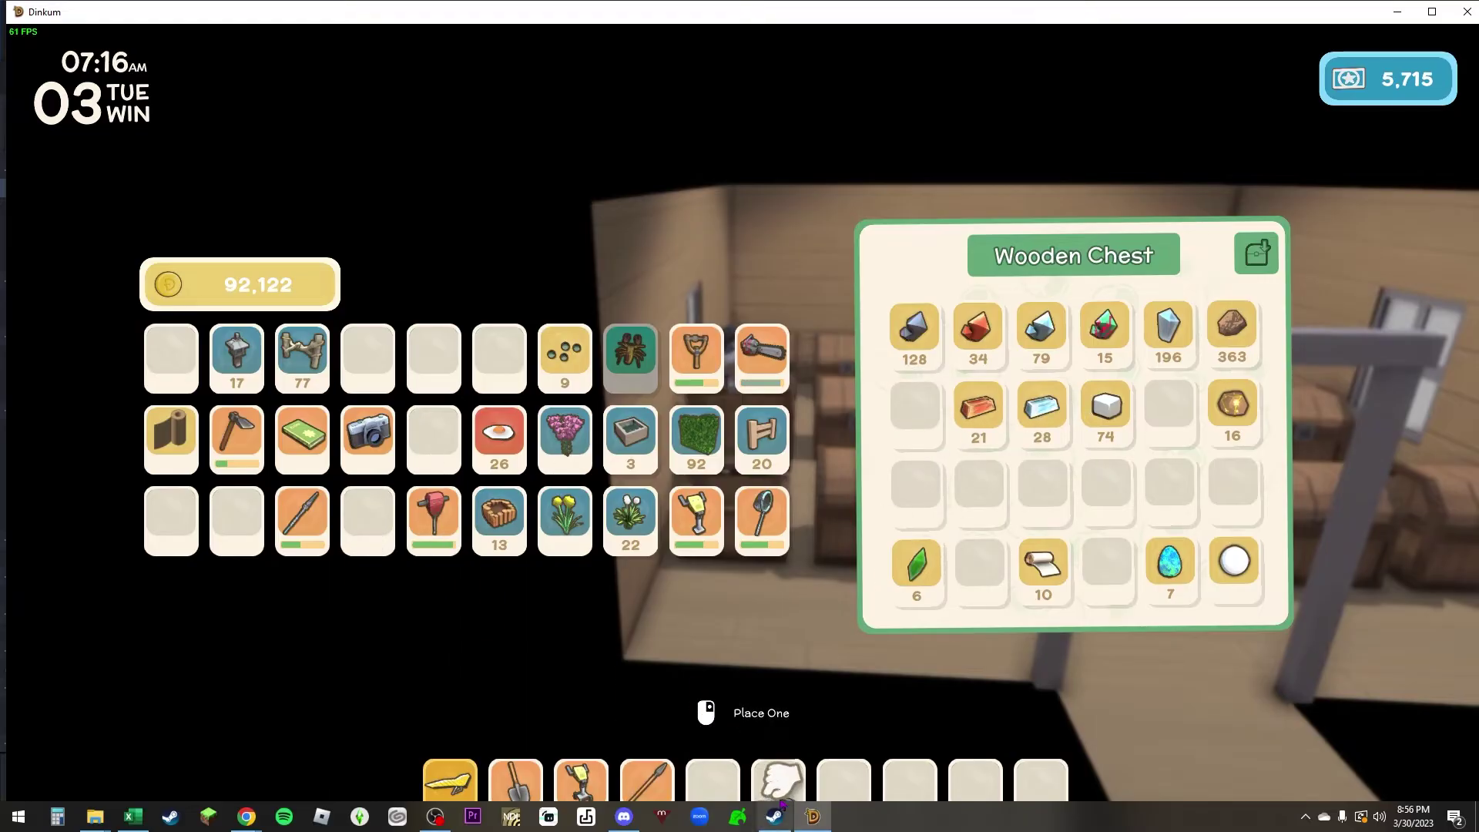
{"action": "left_click", "coordinate": [712, 779]}
Glide to the outdoor wooden chest and store the 27 tin bars in it.
{"action": "key", "text": "Escape"}
{"action": "key", "text": "s"}
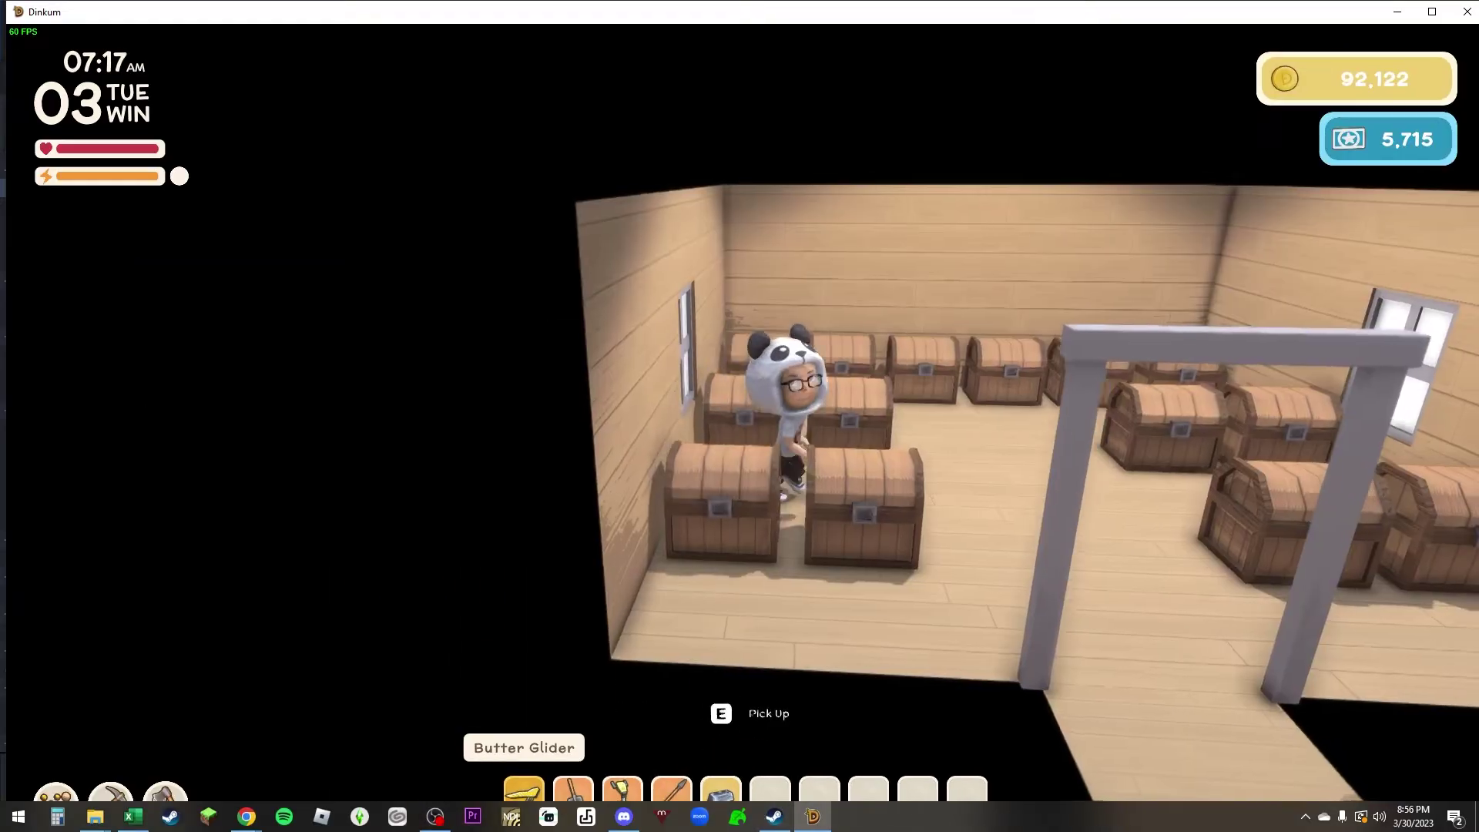
{"action": "key", "text": "w"}
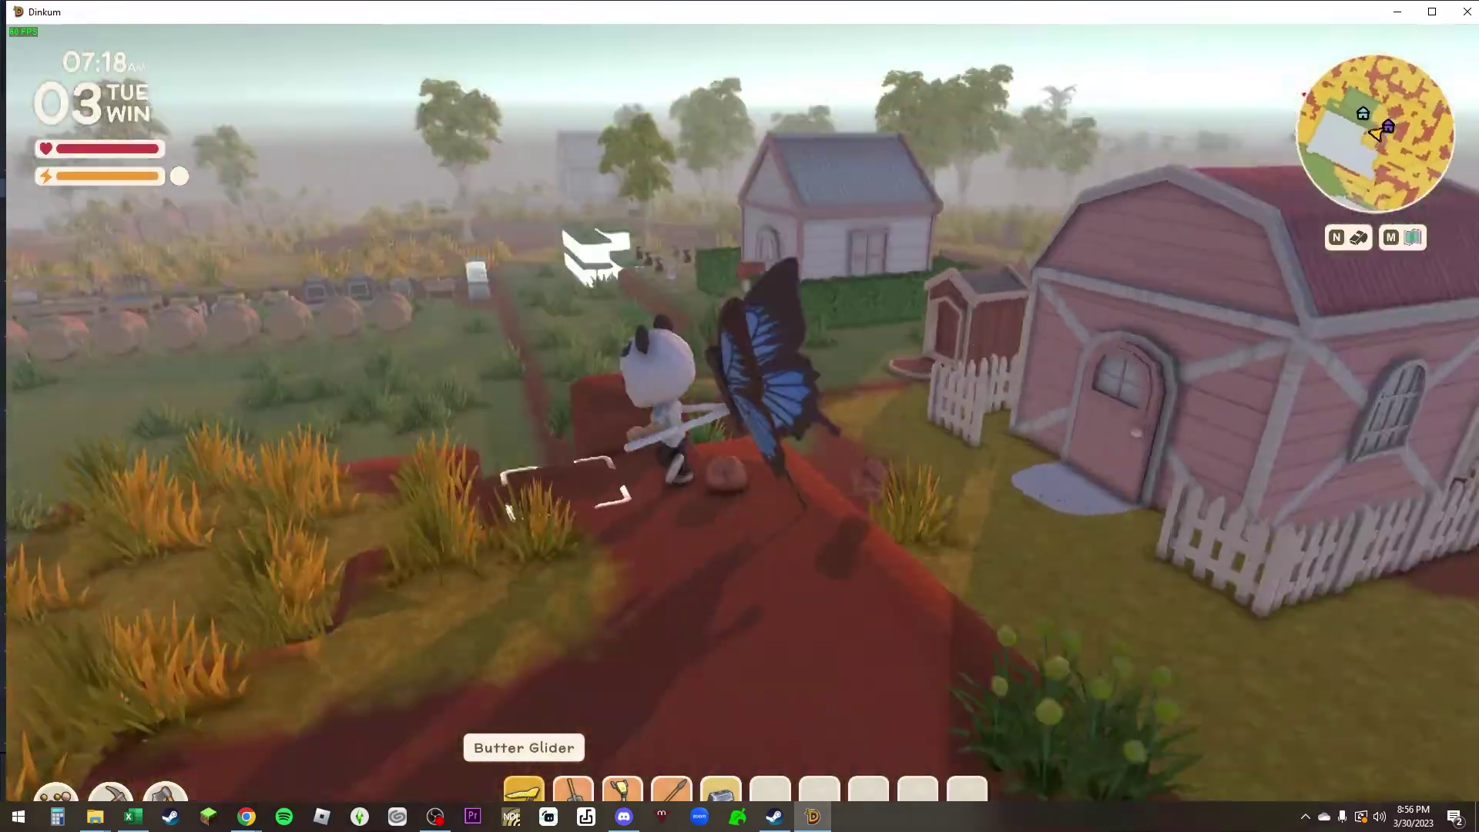
{"action": "key", "text": "space"}
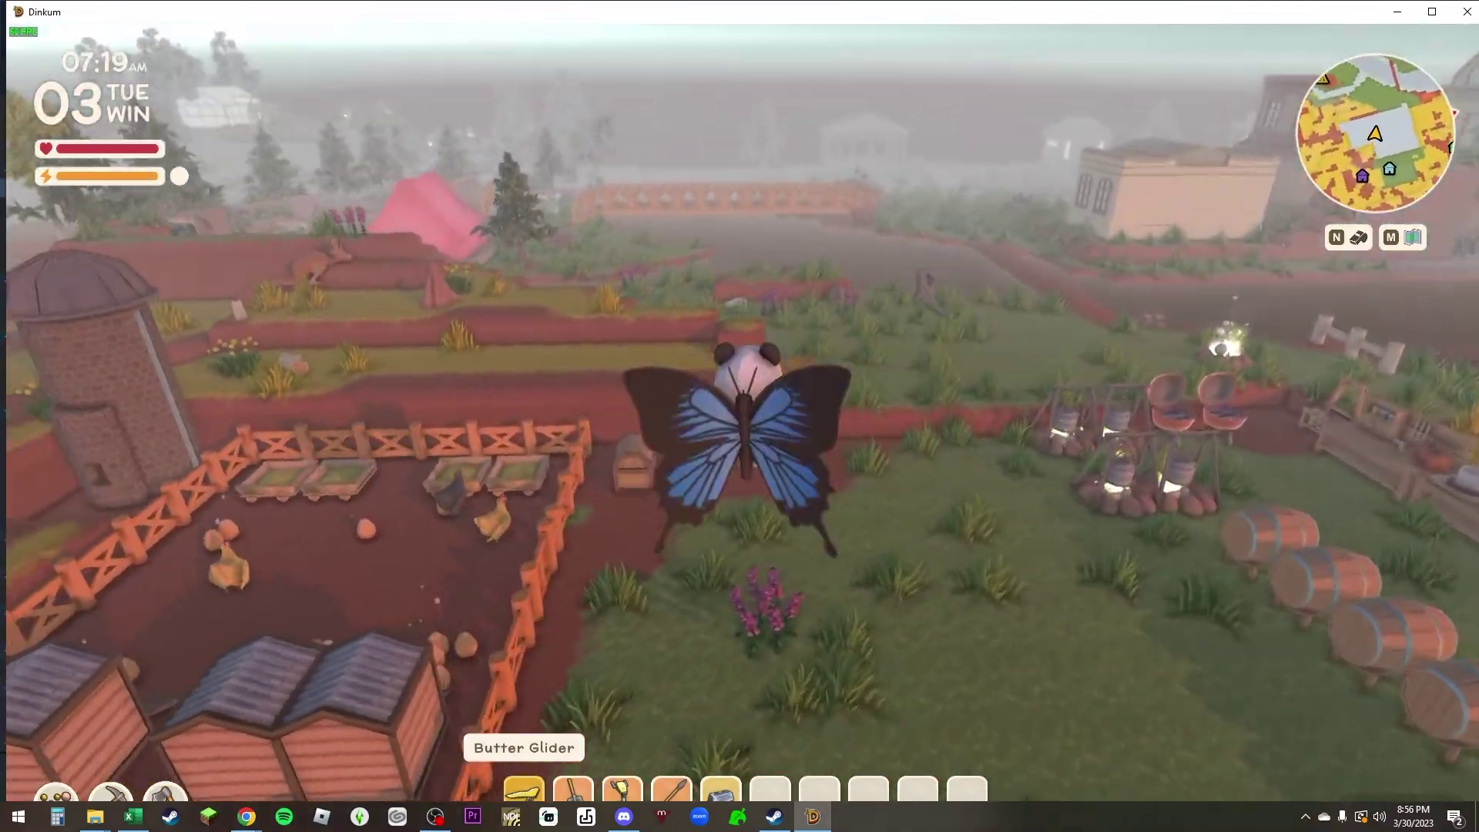
{"action": "key", "text": "e"}
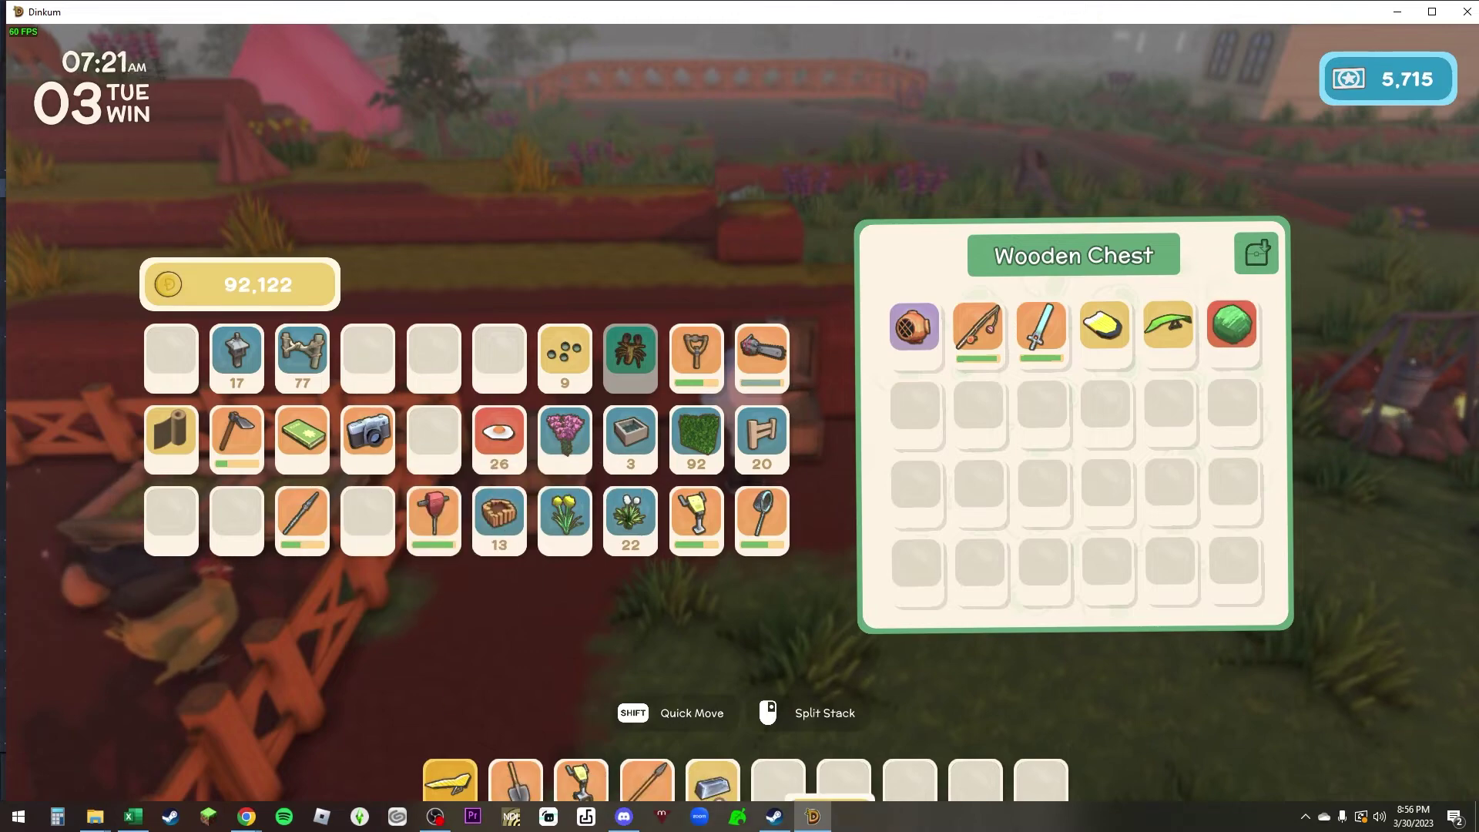
{"action": "left_click", "coordinate": [712, 779], "text": "shift"}
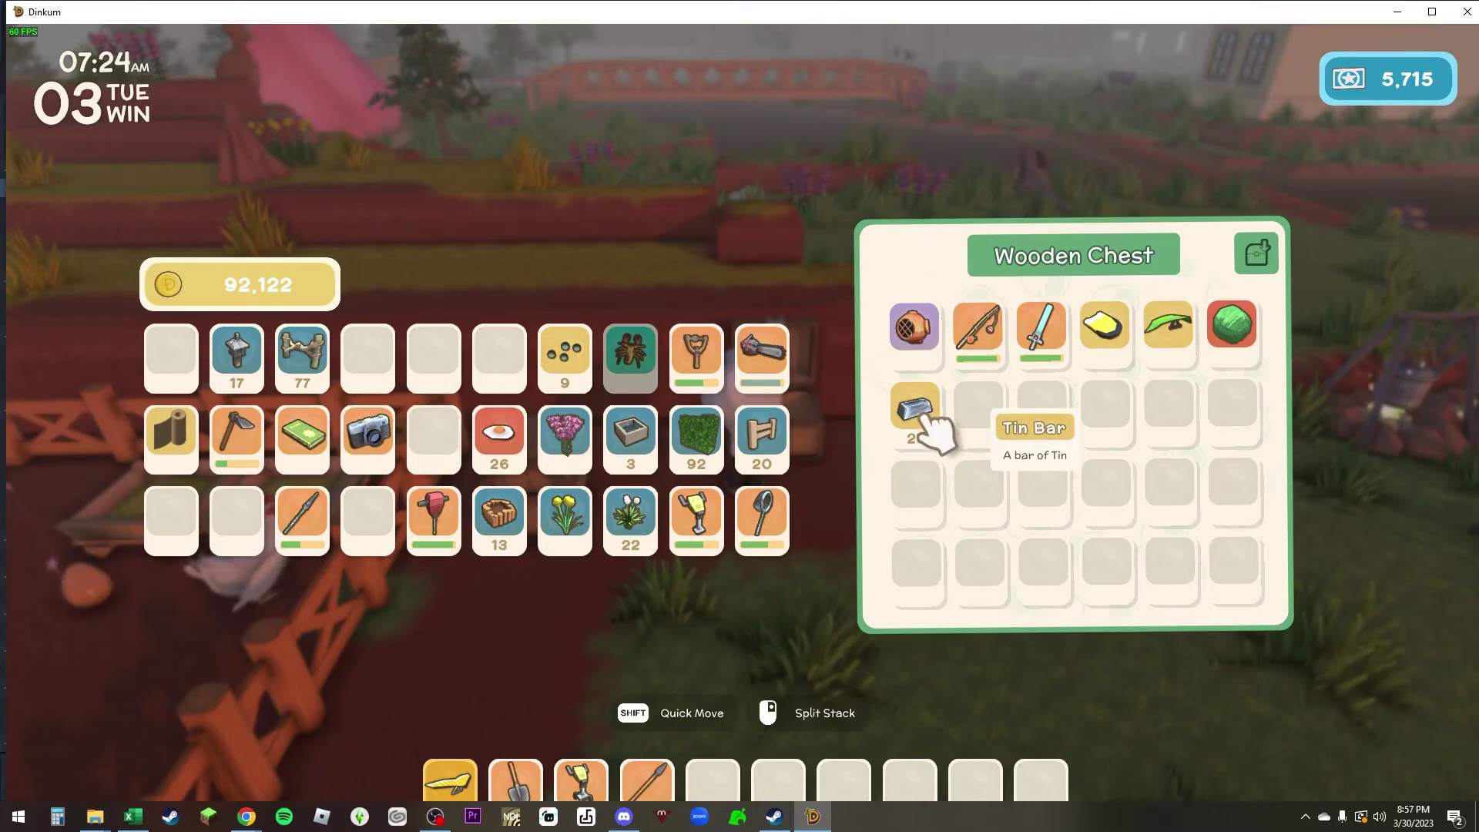
{"action": "key", "text": "Escape"}
Walk past the cooking pots to the crafting table and open its recipes.
{"action": "key", "text": "w"}
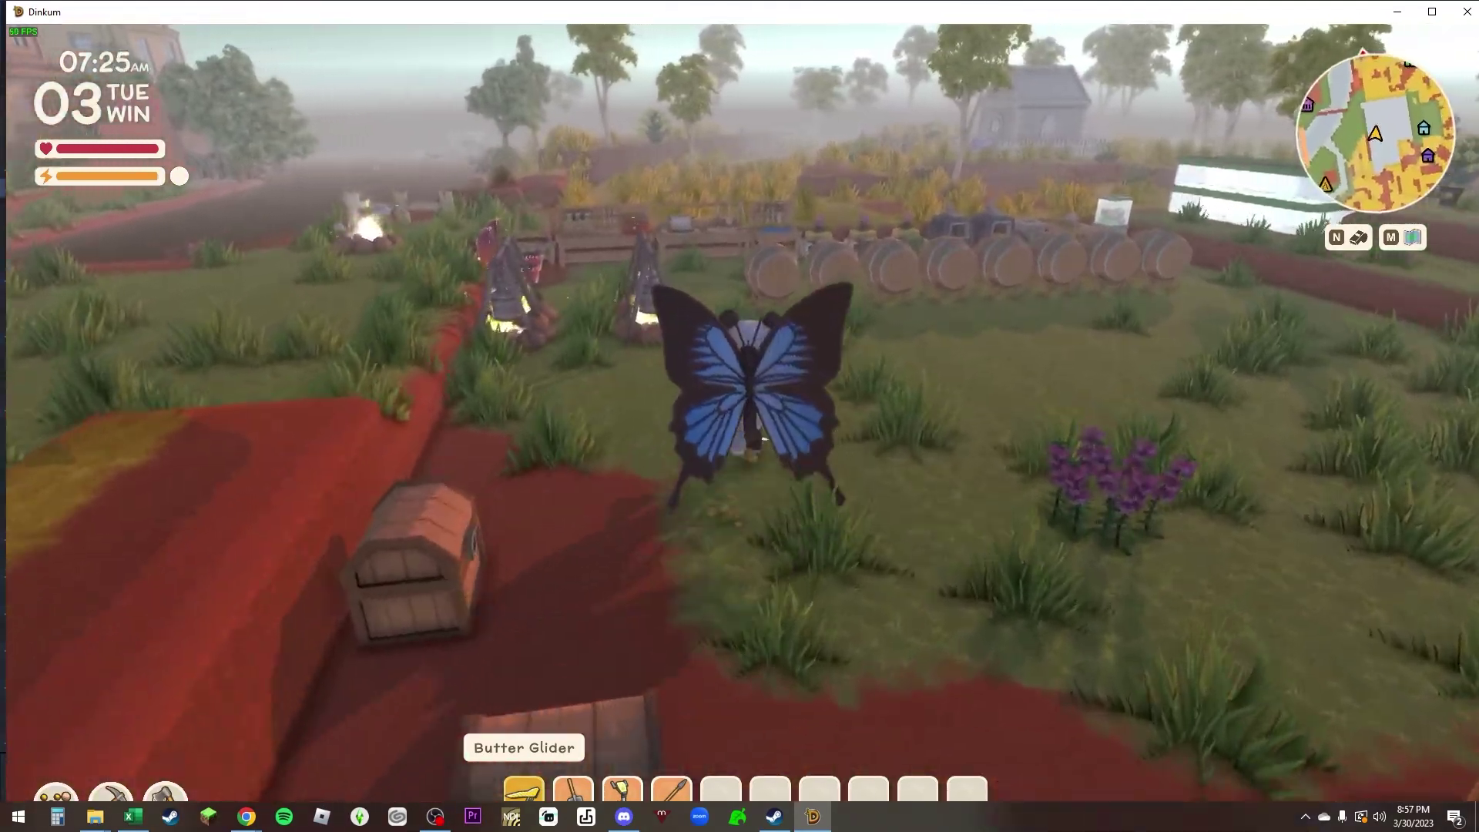
{"action": "key", "text": "w"}
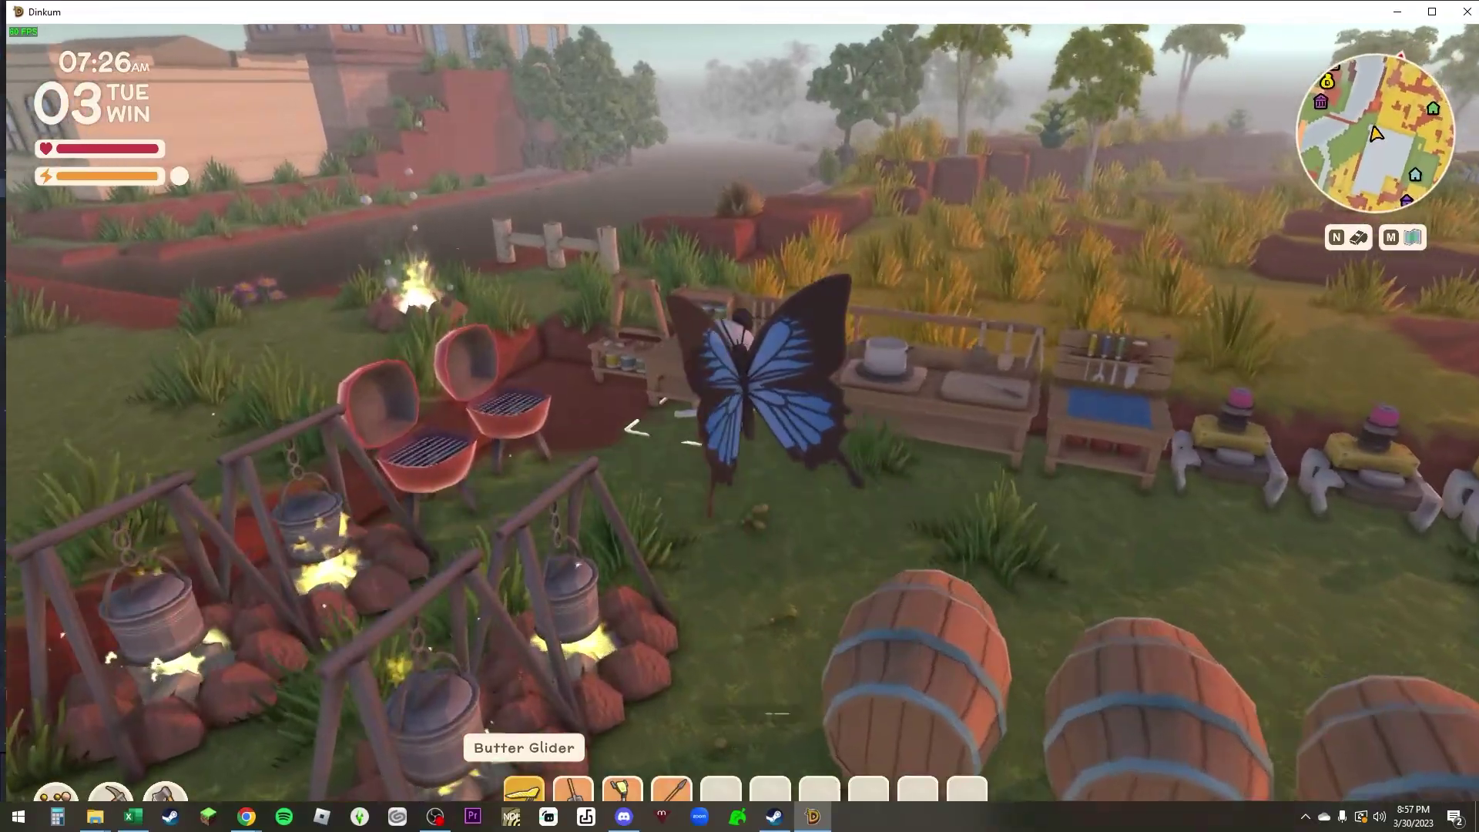
{"action": "key", "text": "w"}
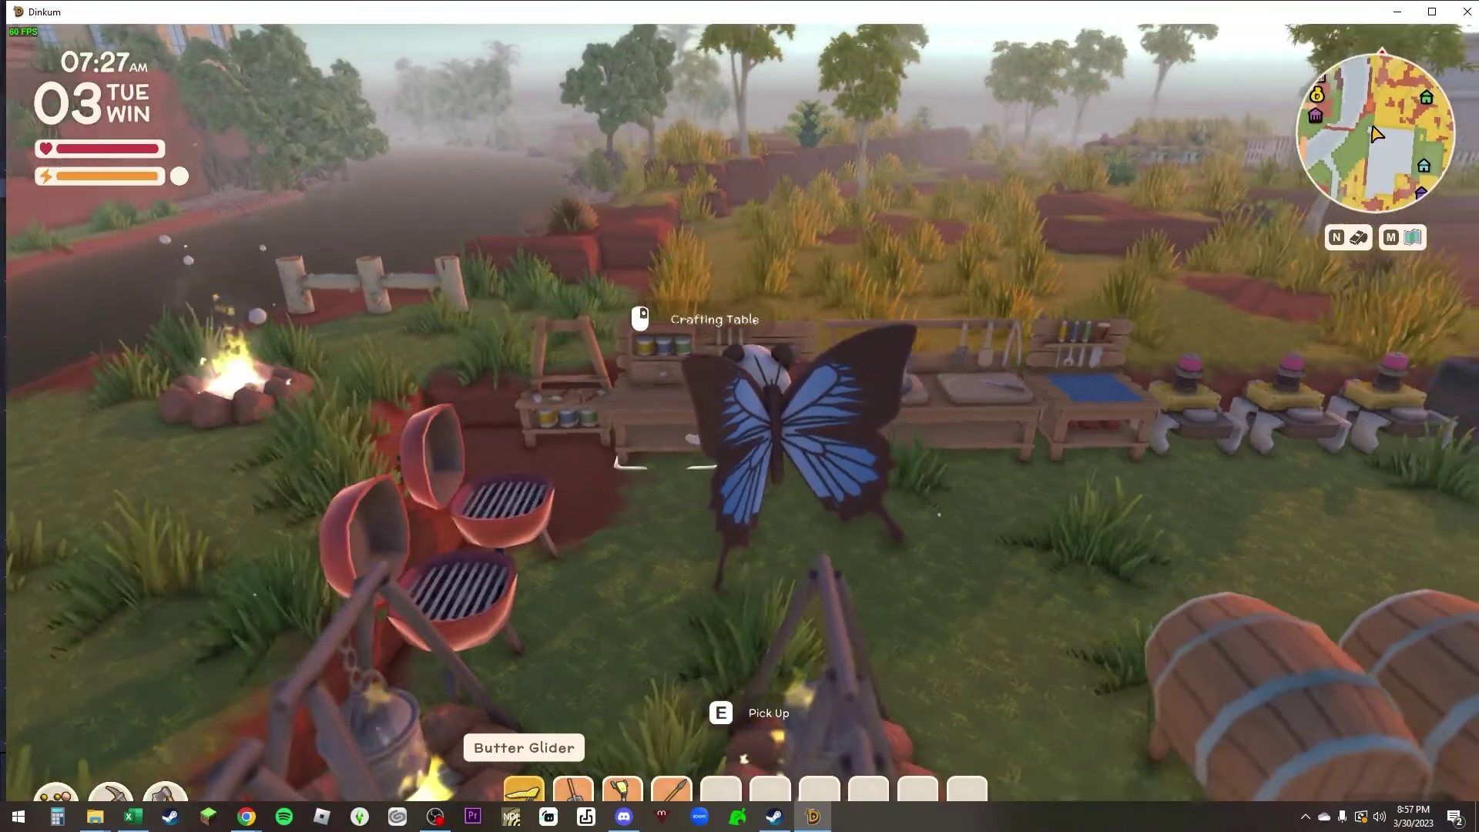
{"action": "right_click", "coordinate": [740, 416]}
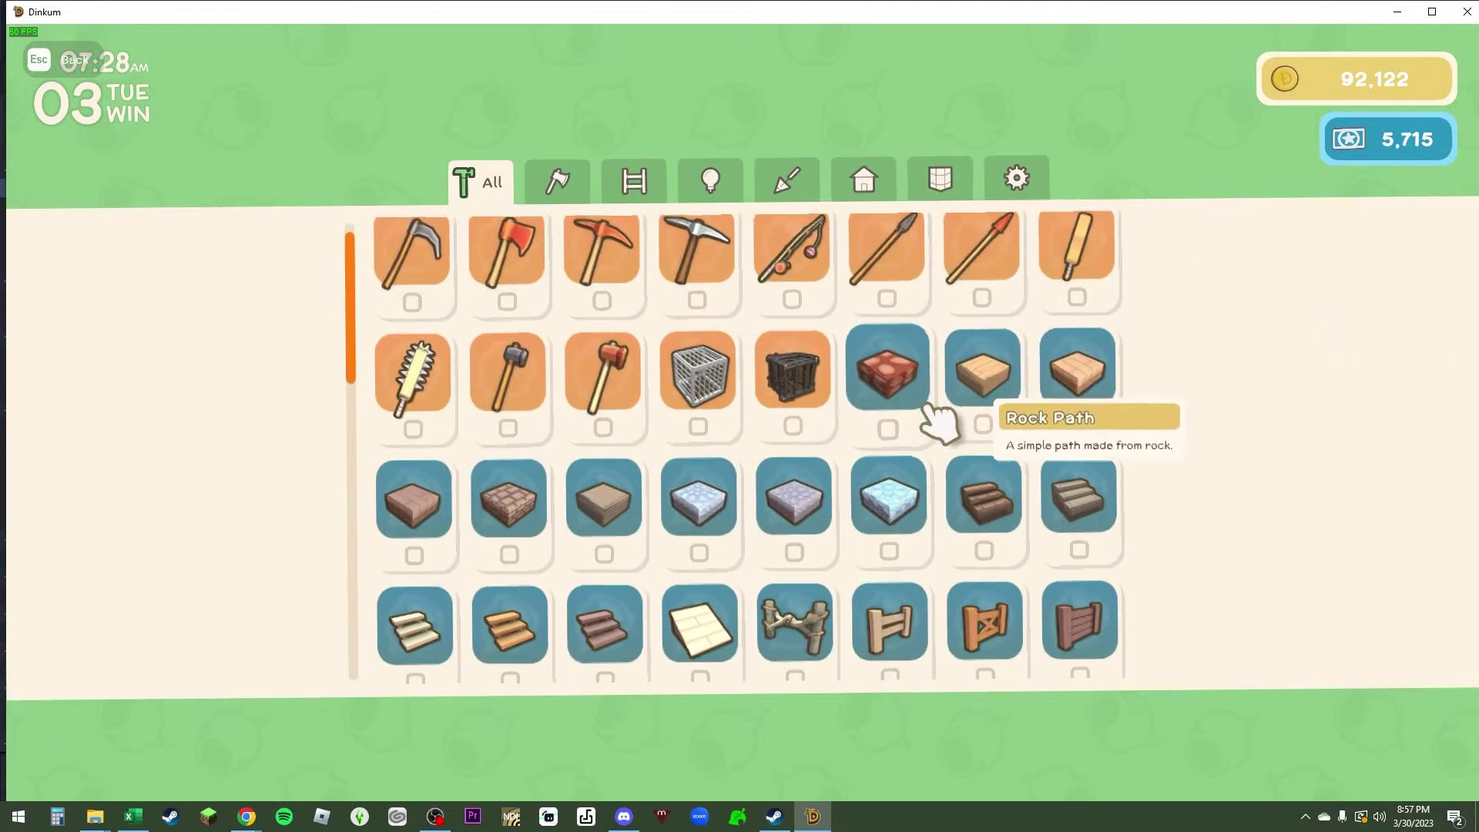
Scroll the recipe list down to Nails and craft a batch of 8.
{"action": "scroll", "coordinate": [938, 422], "scroll_direction": "down", "scroll_amount": 7}
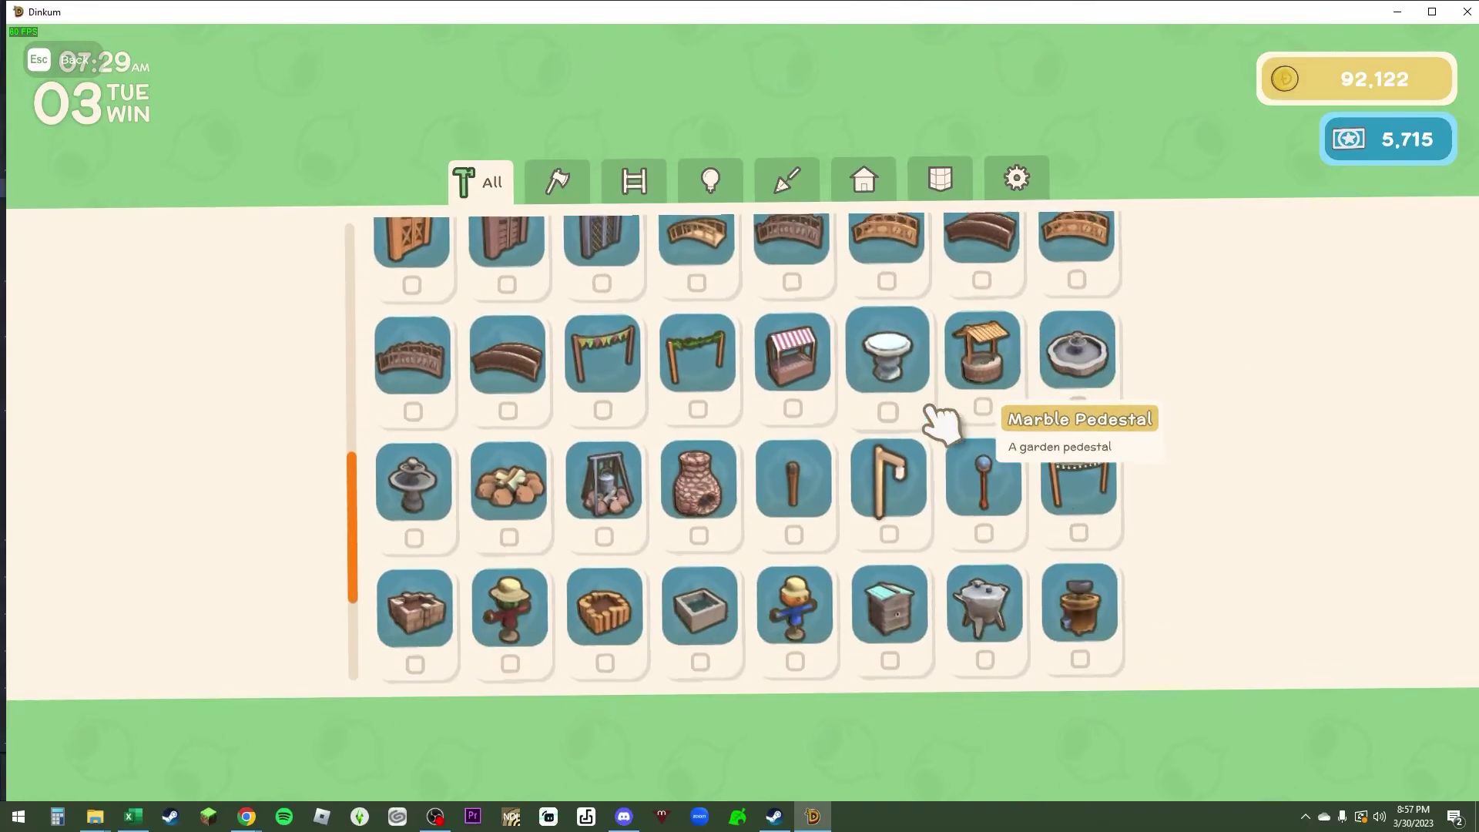
{"action": "scroll", "coordinate": [941, 422], "scroll_direction": "down", "scroll_amount": 3}
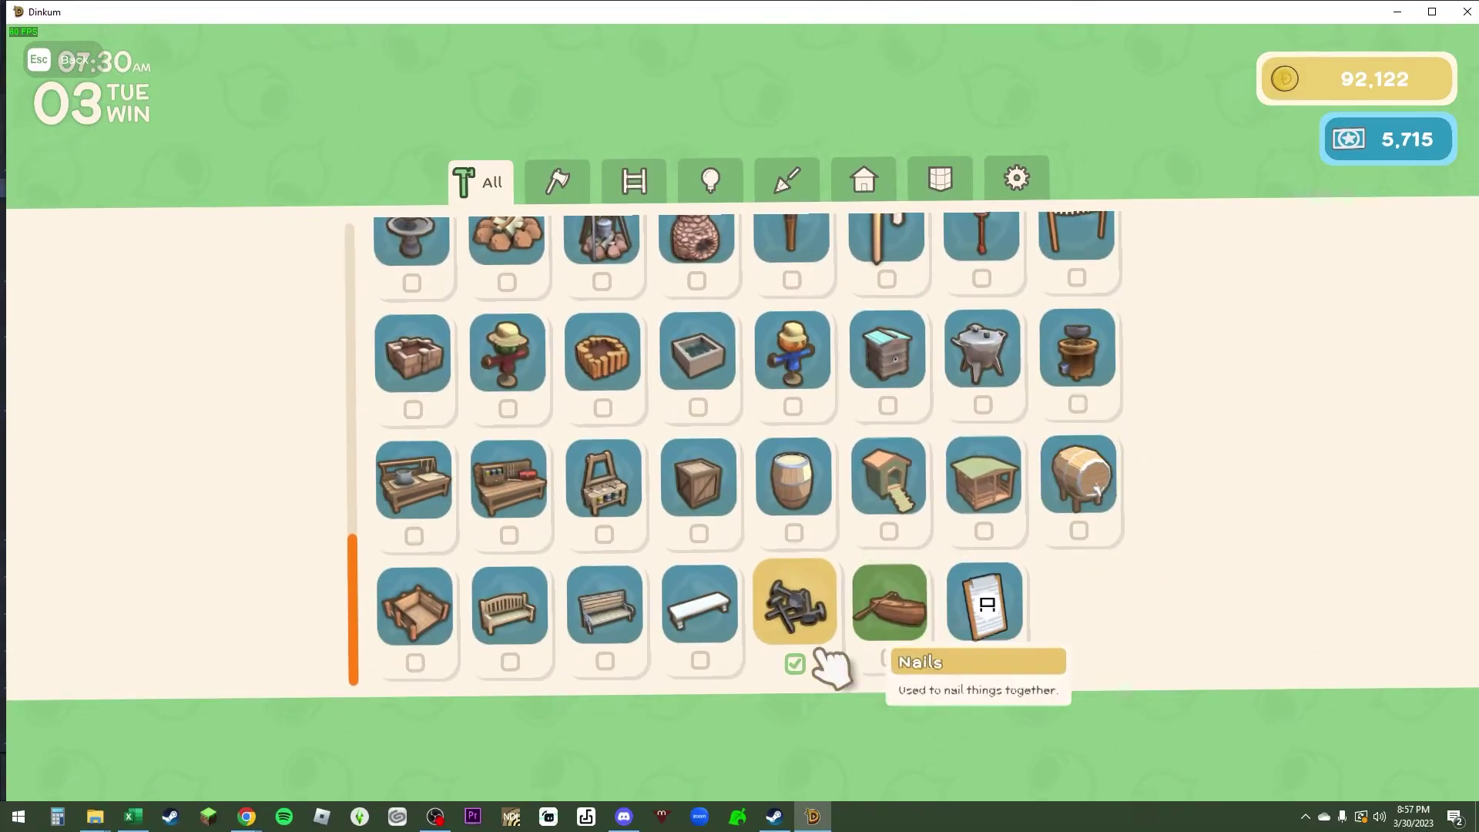
{"action": "left_click", "coordinate": [801, 608]}
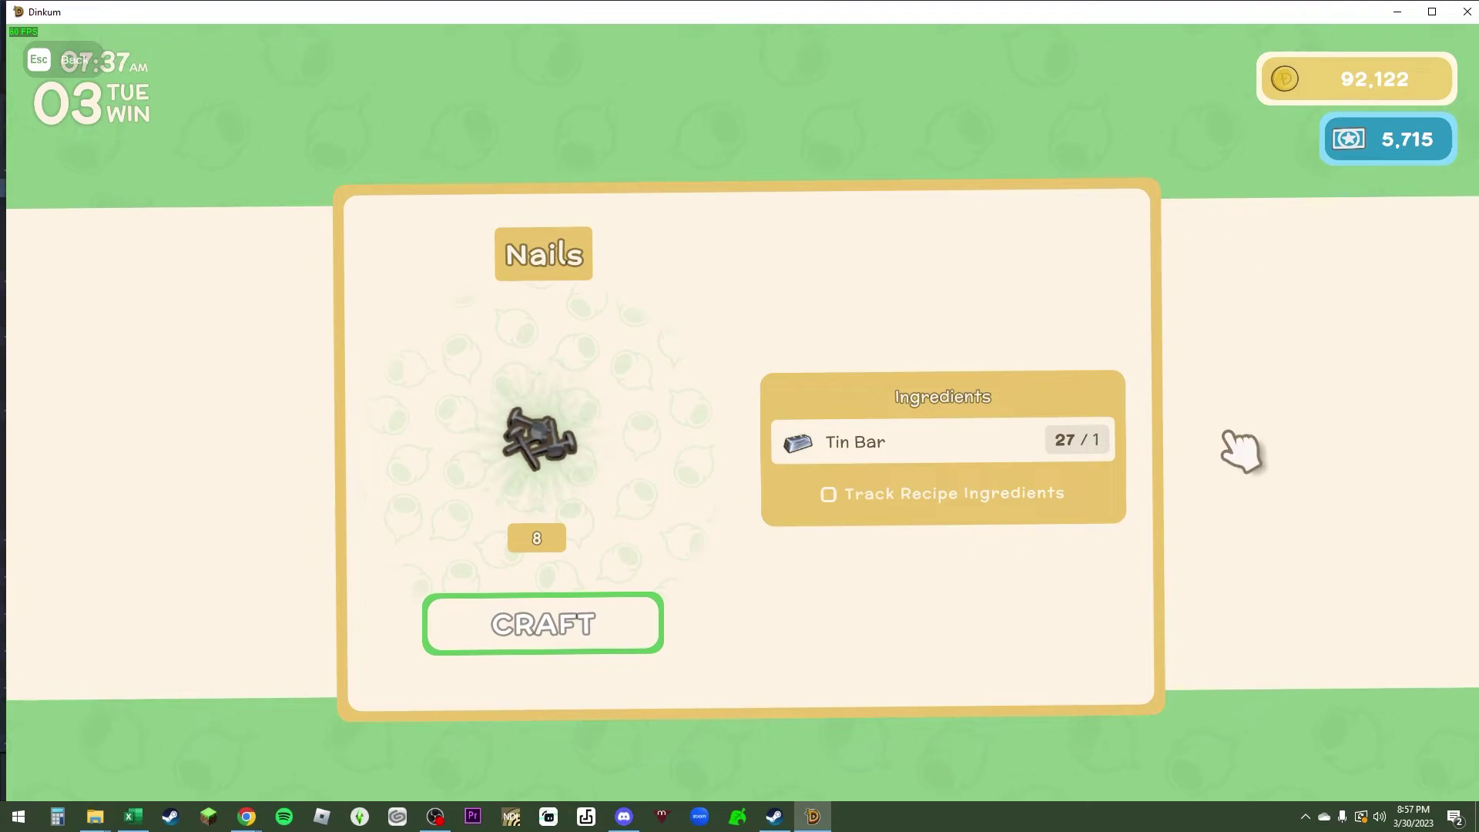
{"action": "left_click", "coordinate": [607, 641]}
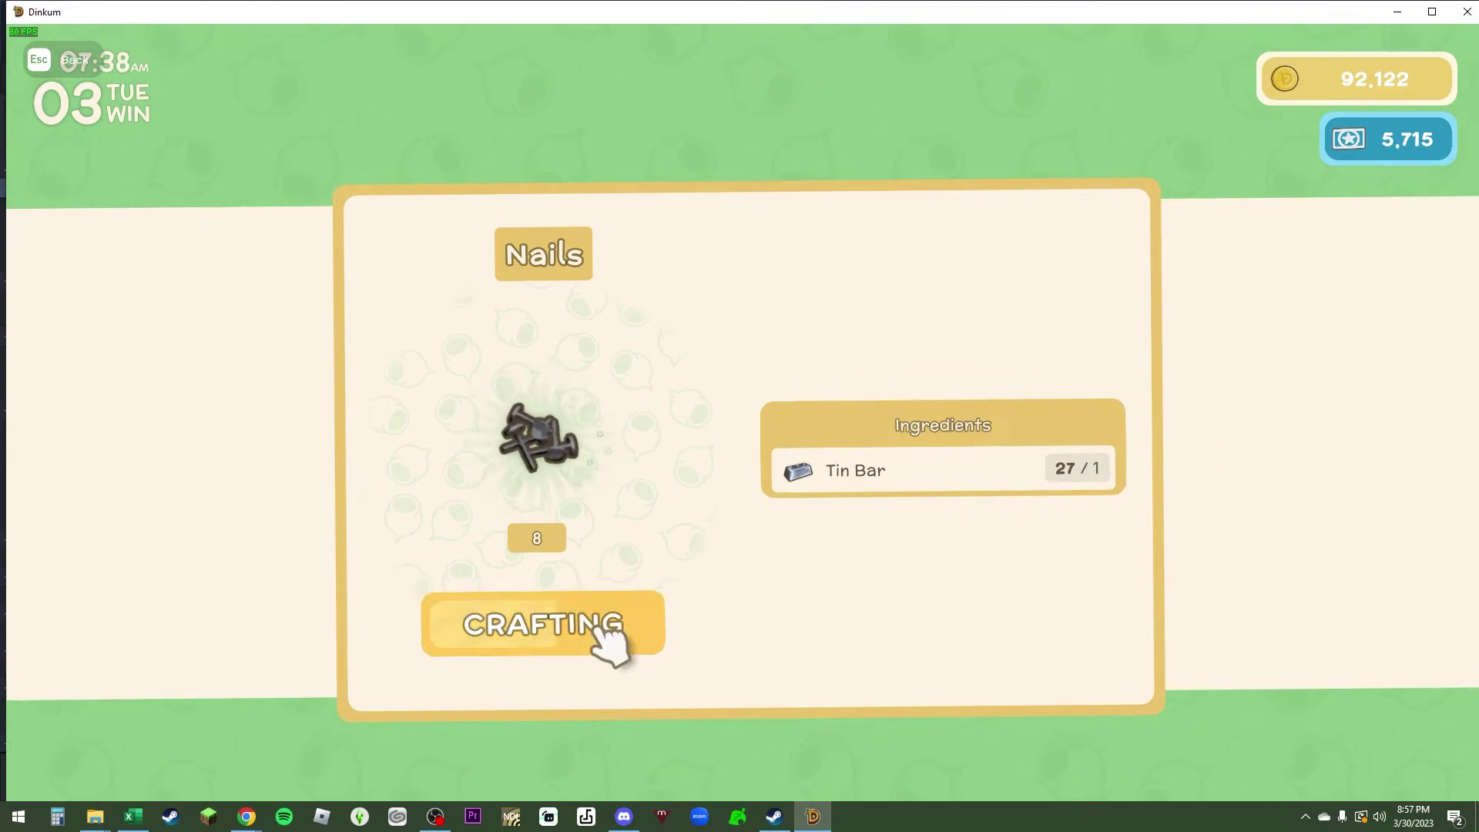
Close the crafting menus and check the new Nails in the inventory.
{"action": "key", "text": "Escape"}
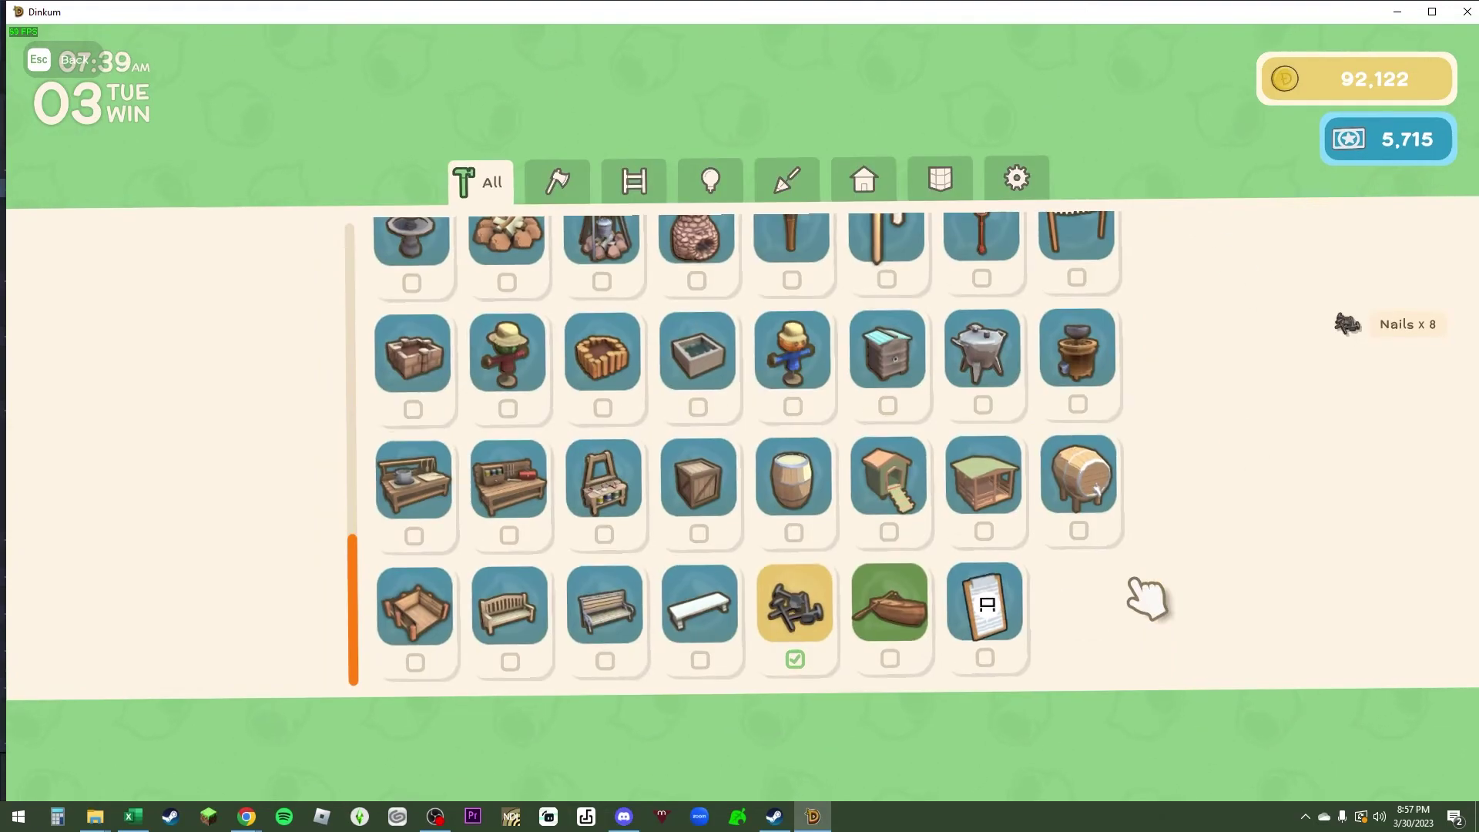
{"action": "key", "text": "Escape"}
{"action": "key", "text": "Tab"}
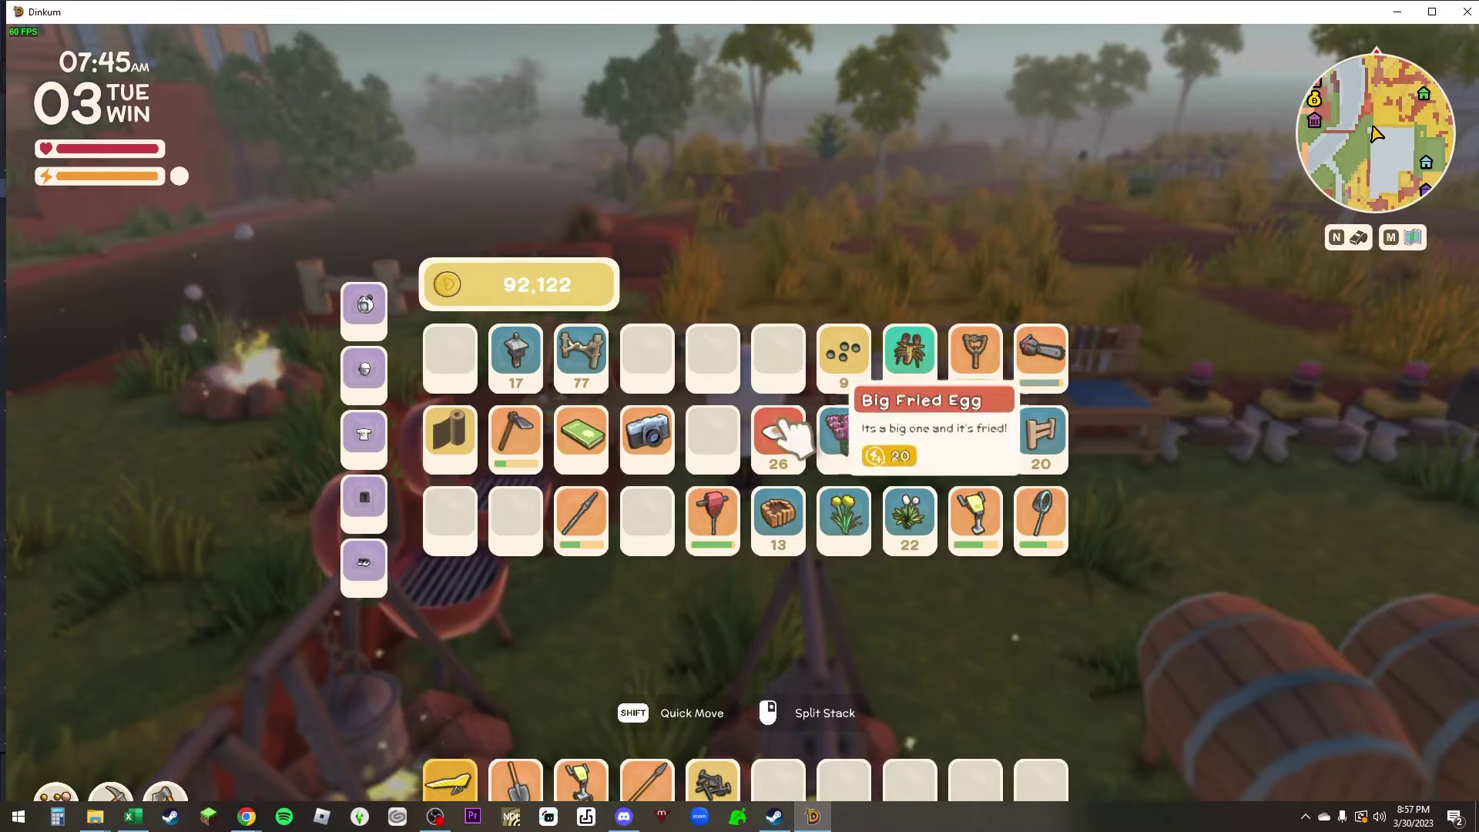
{"action": "key", "text": "Tab"}
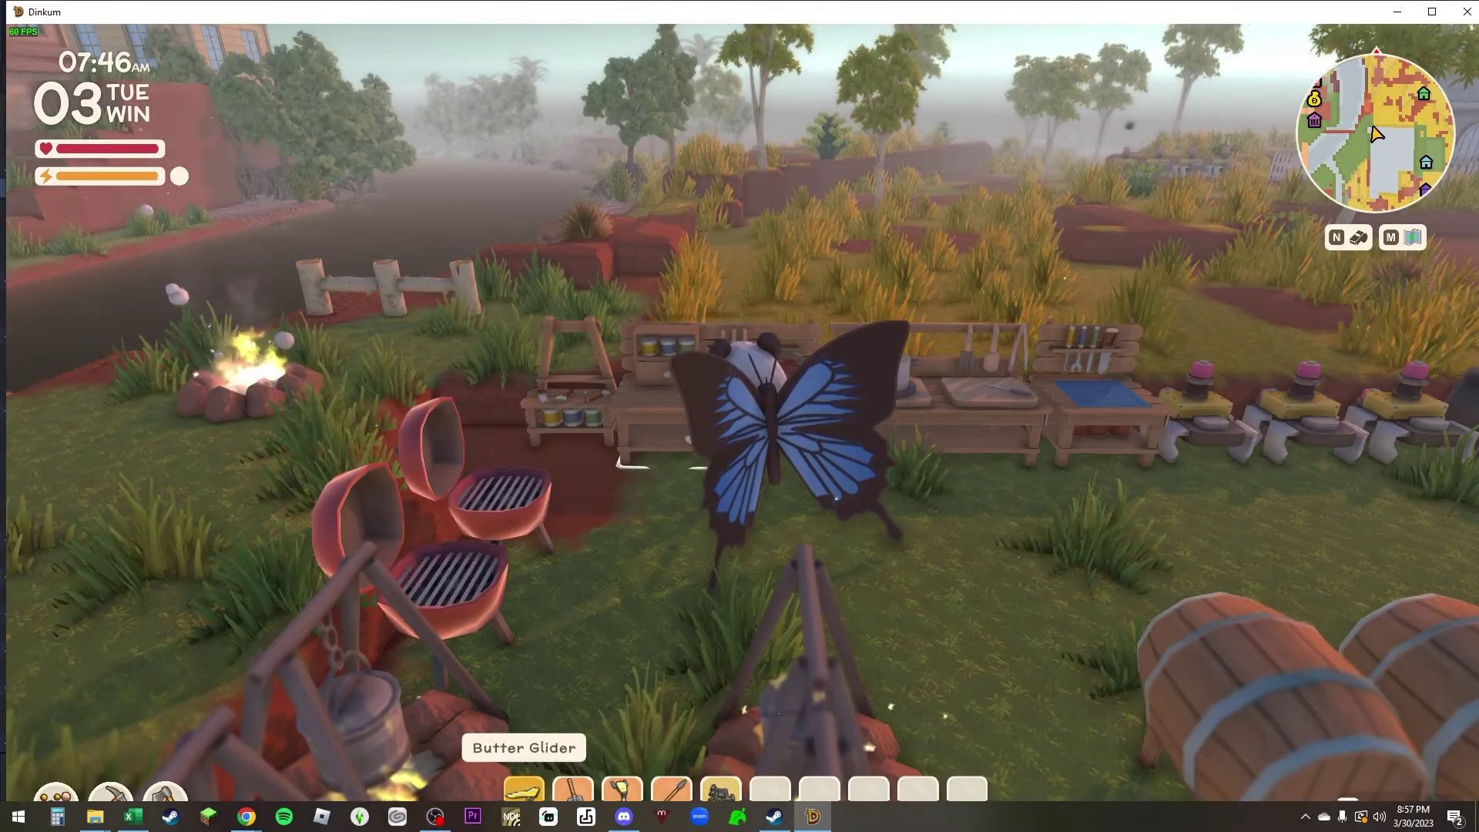
Glide from the crafting area past the animal pen and chests toward the silo.
{"action": "key", "text": "space"}
{"action": "key", "text": "w"}
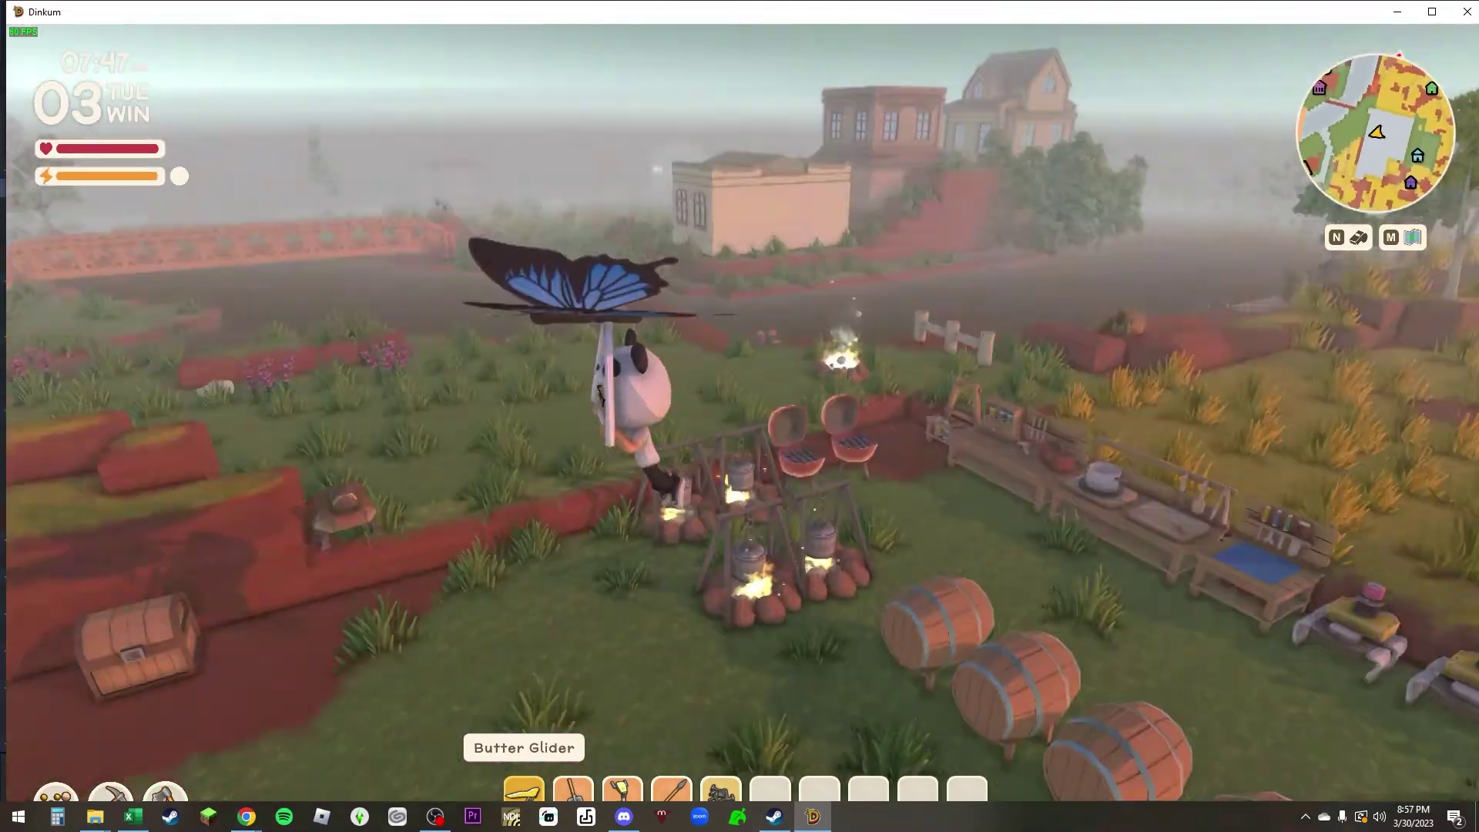
{"action": "key", "text": "s"}
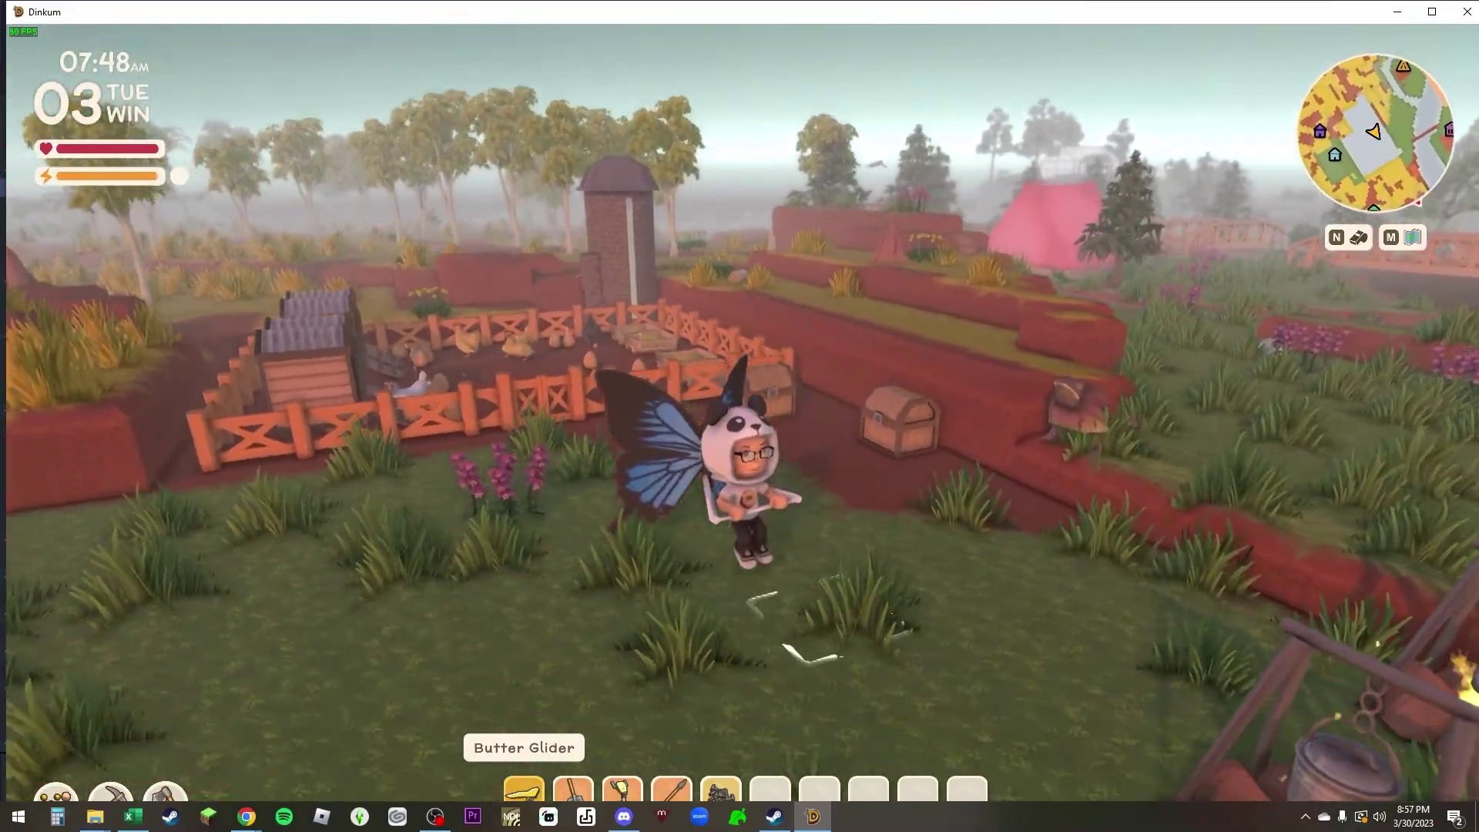
{"action": "key", "text": "d"}
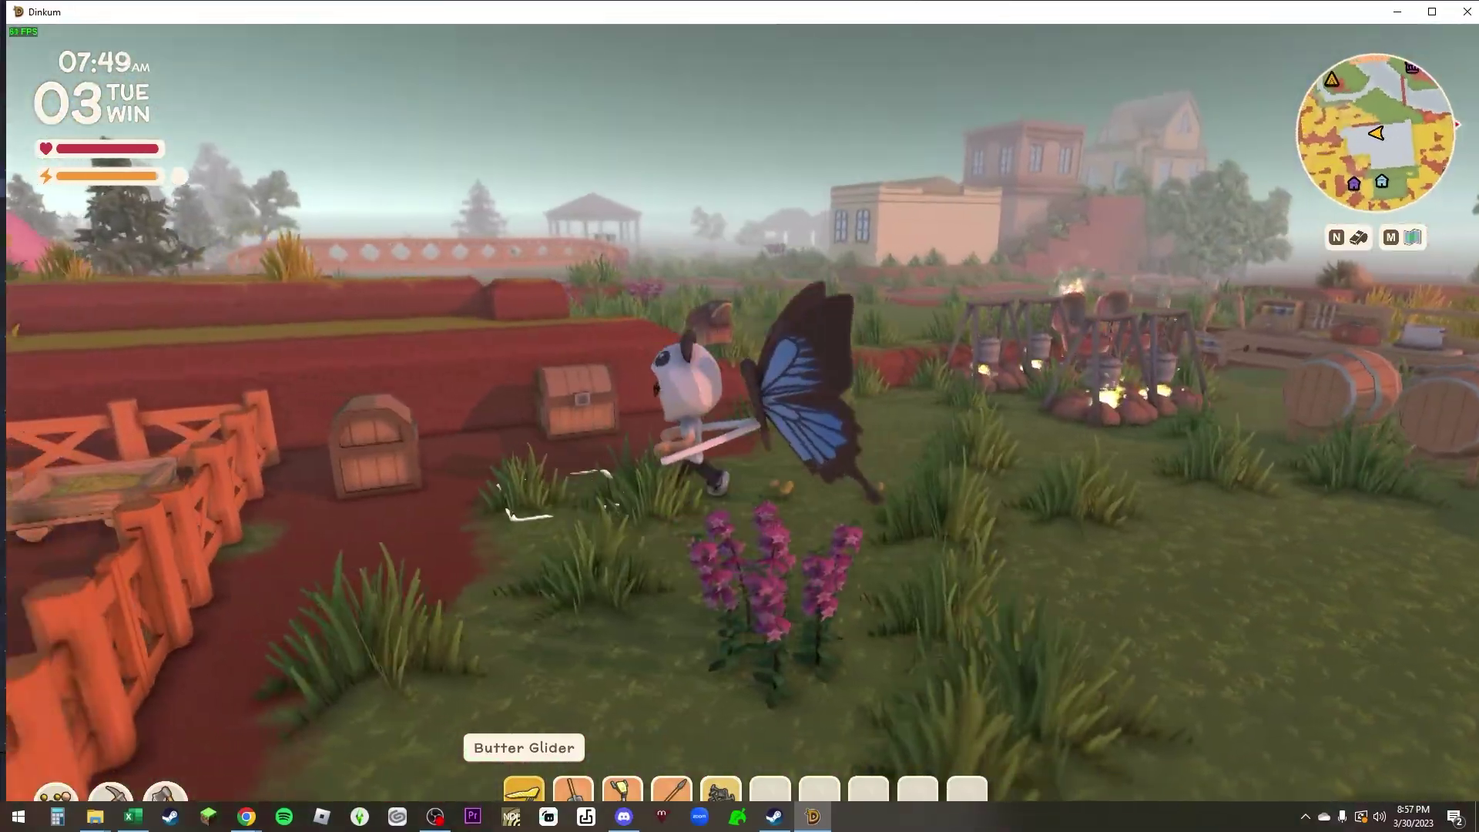
{"action": "key", "text": "s"}
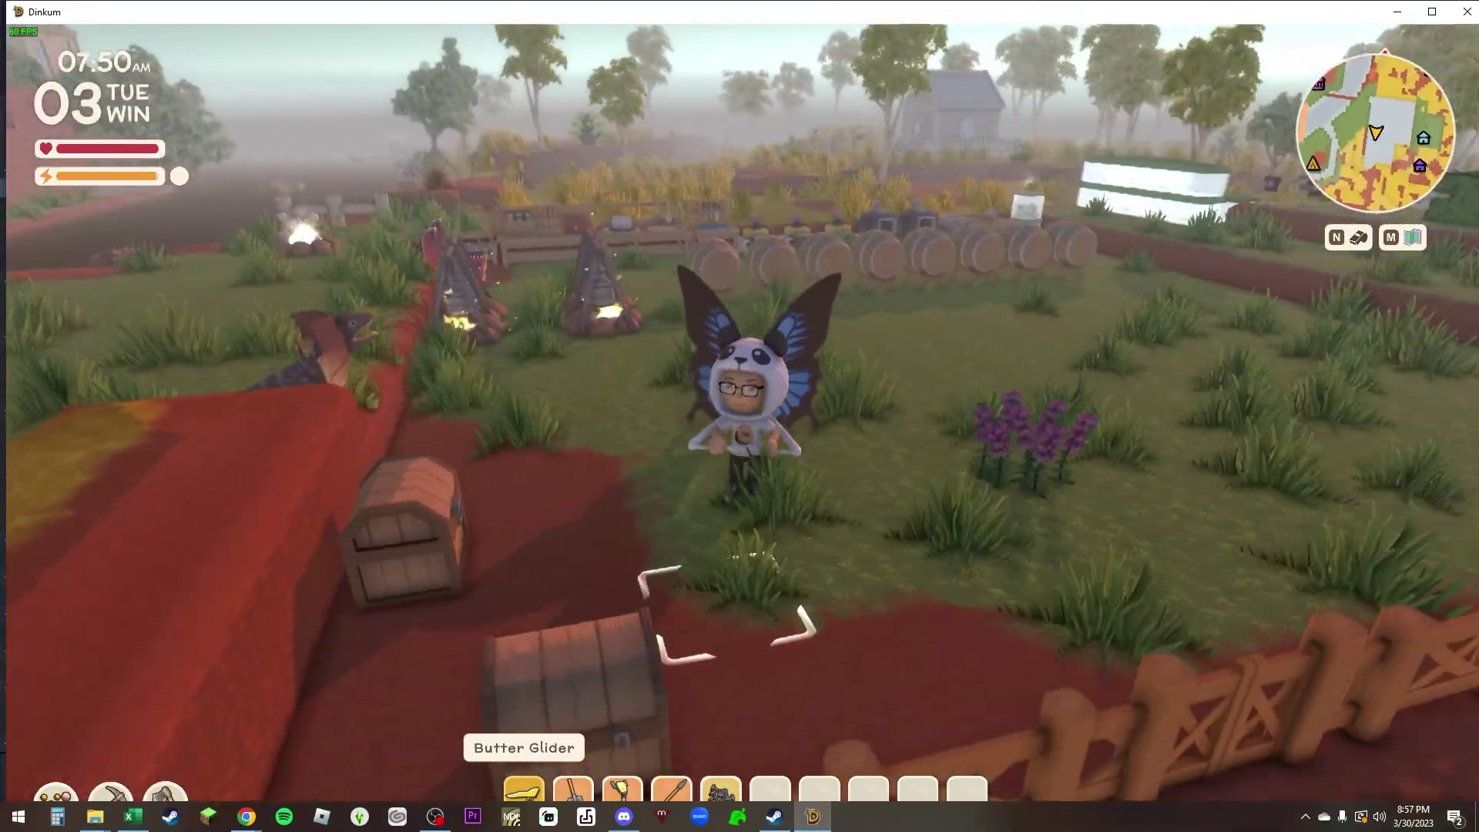
{"action": "key", "text": "a"}
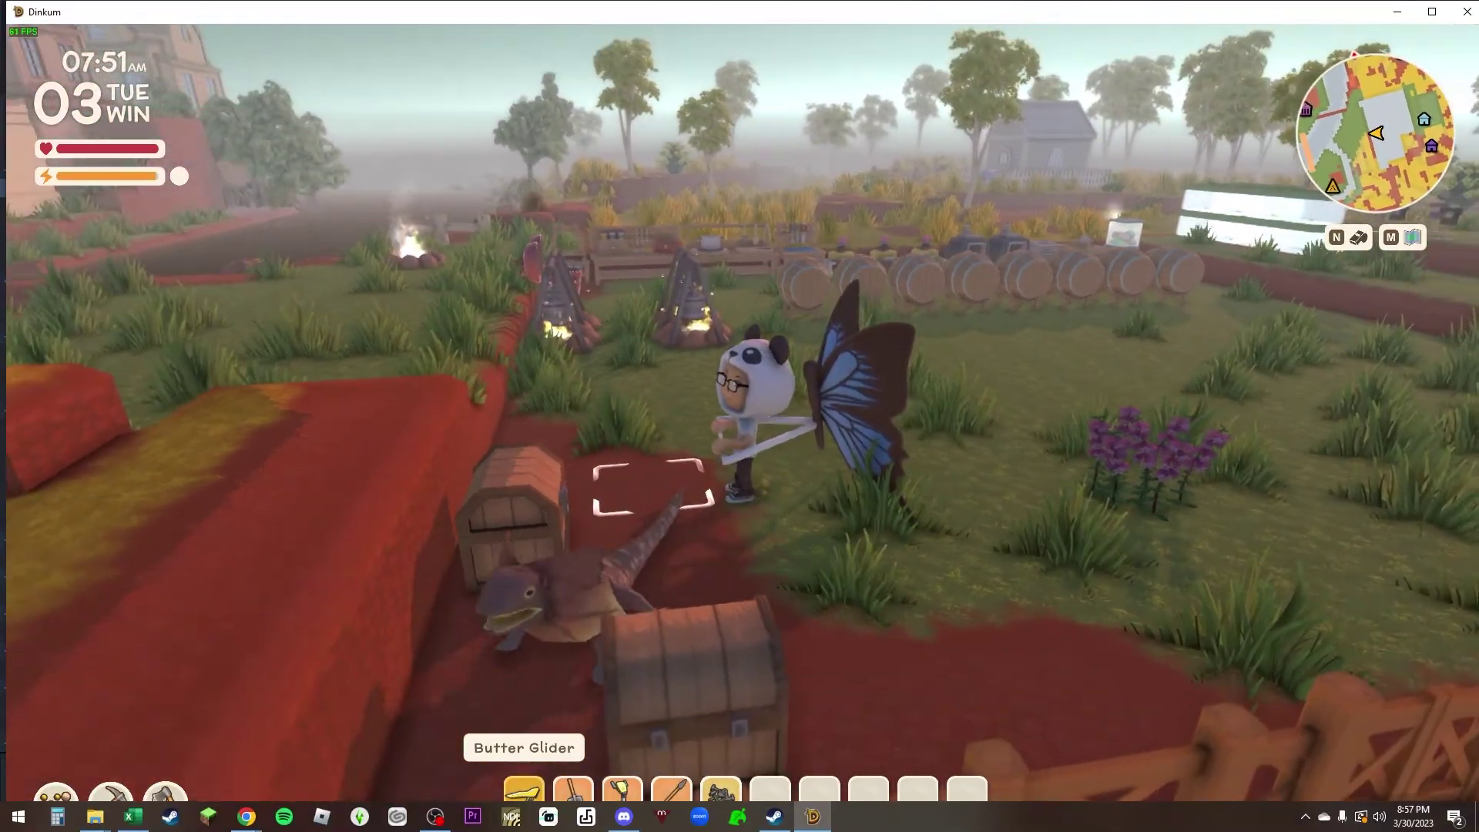
{"action": "key", "text": "a"}
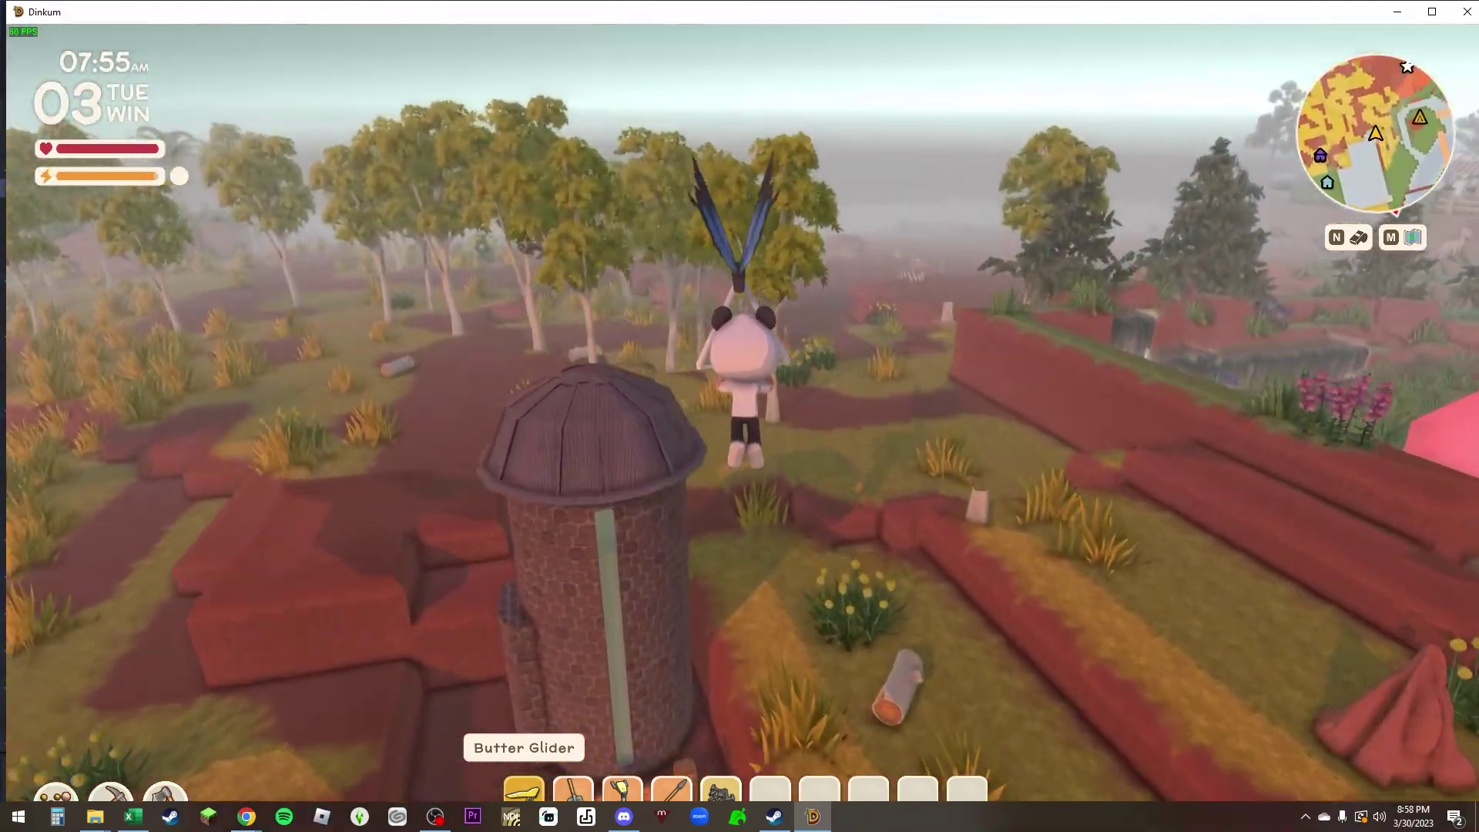
{"action": "key", "text": "a"}
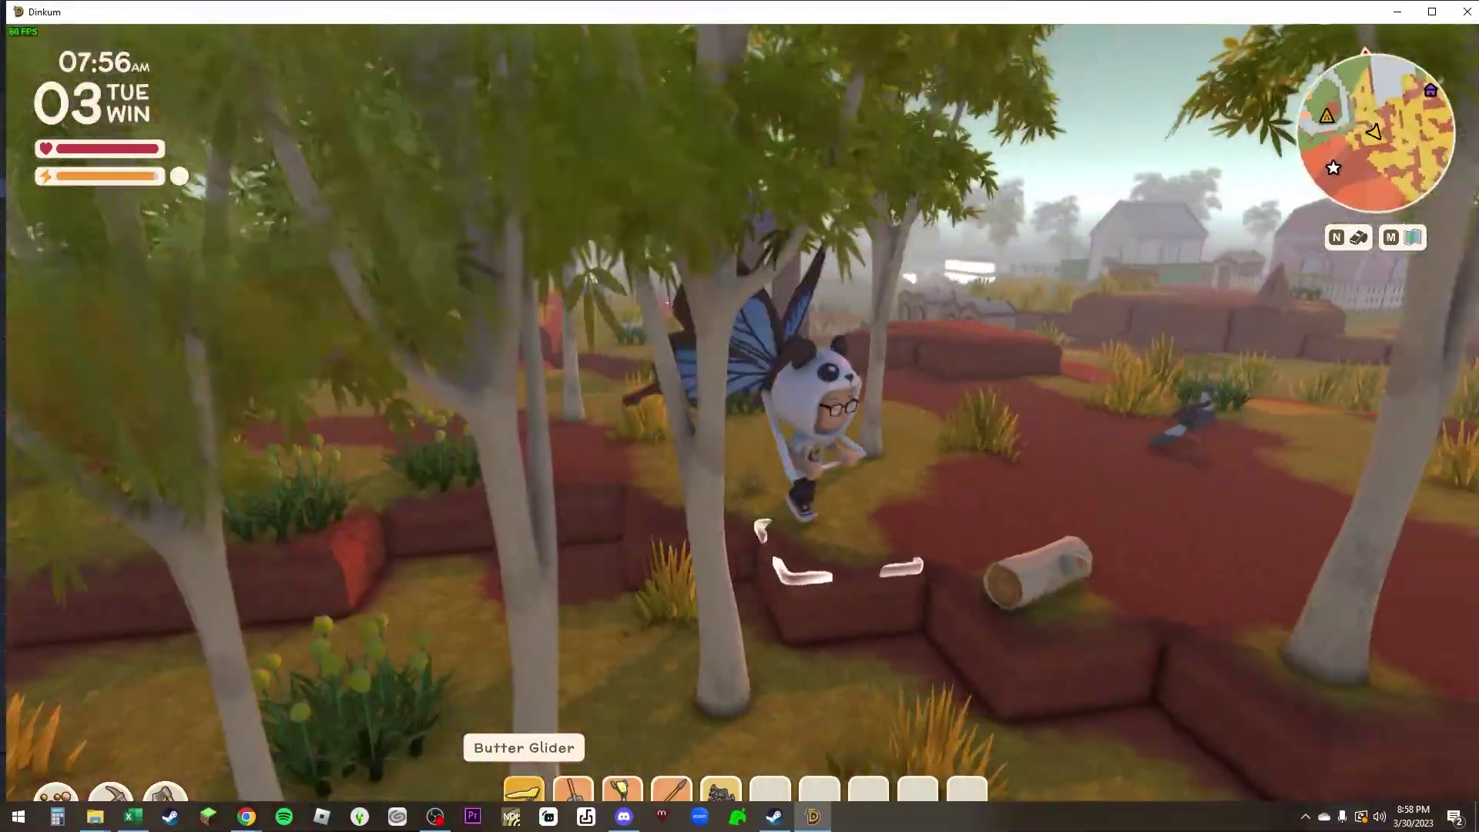
{"action": "key", "text": "w"}
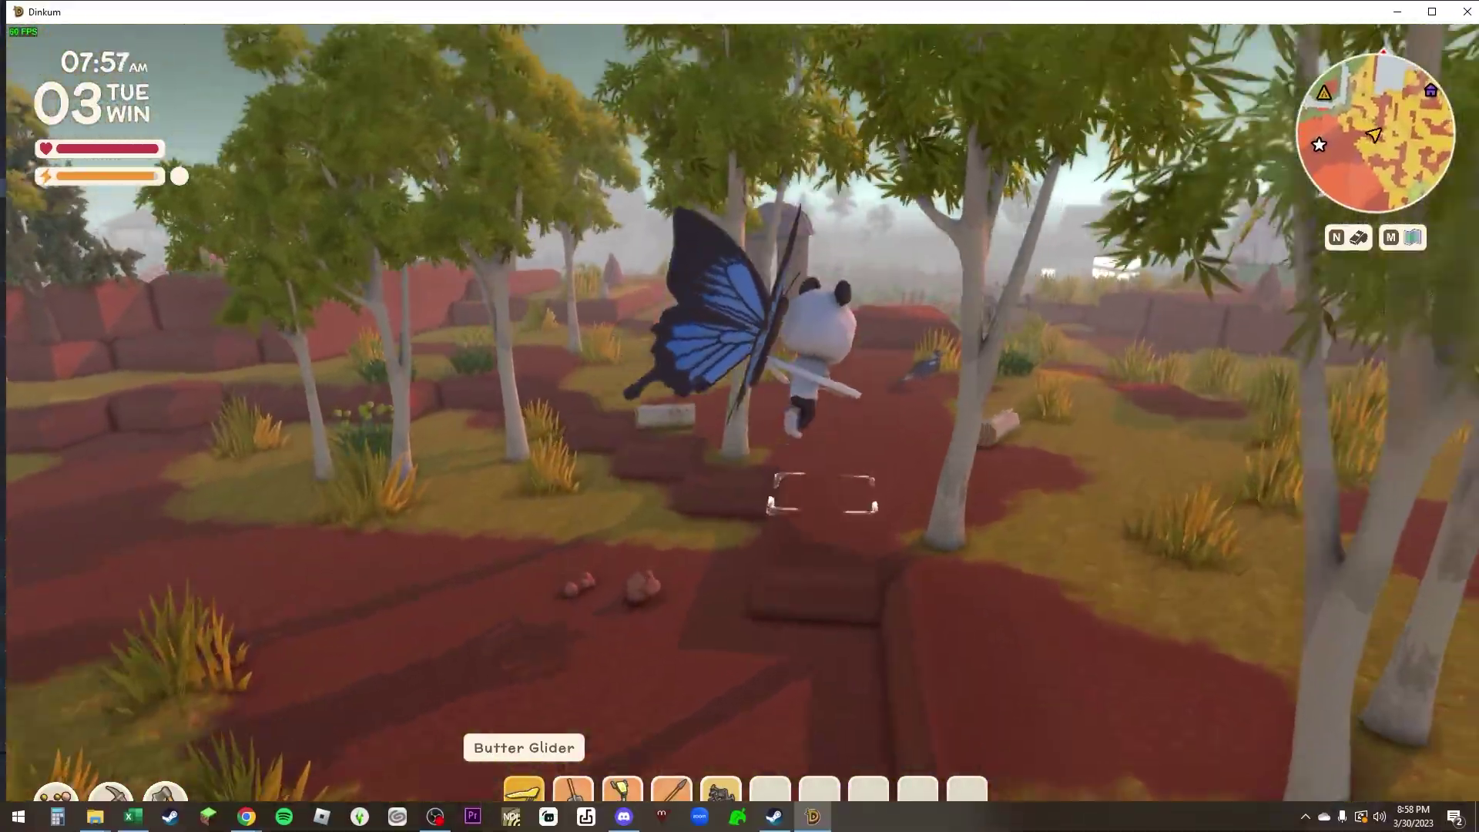
Fly back over the coops, land at the barn door and walk among its chests.
{"action": "key", "text": "s"}
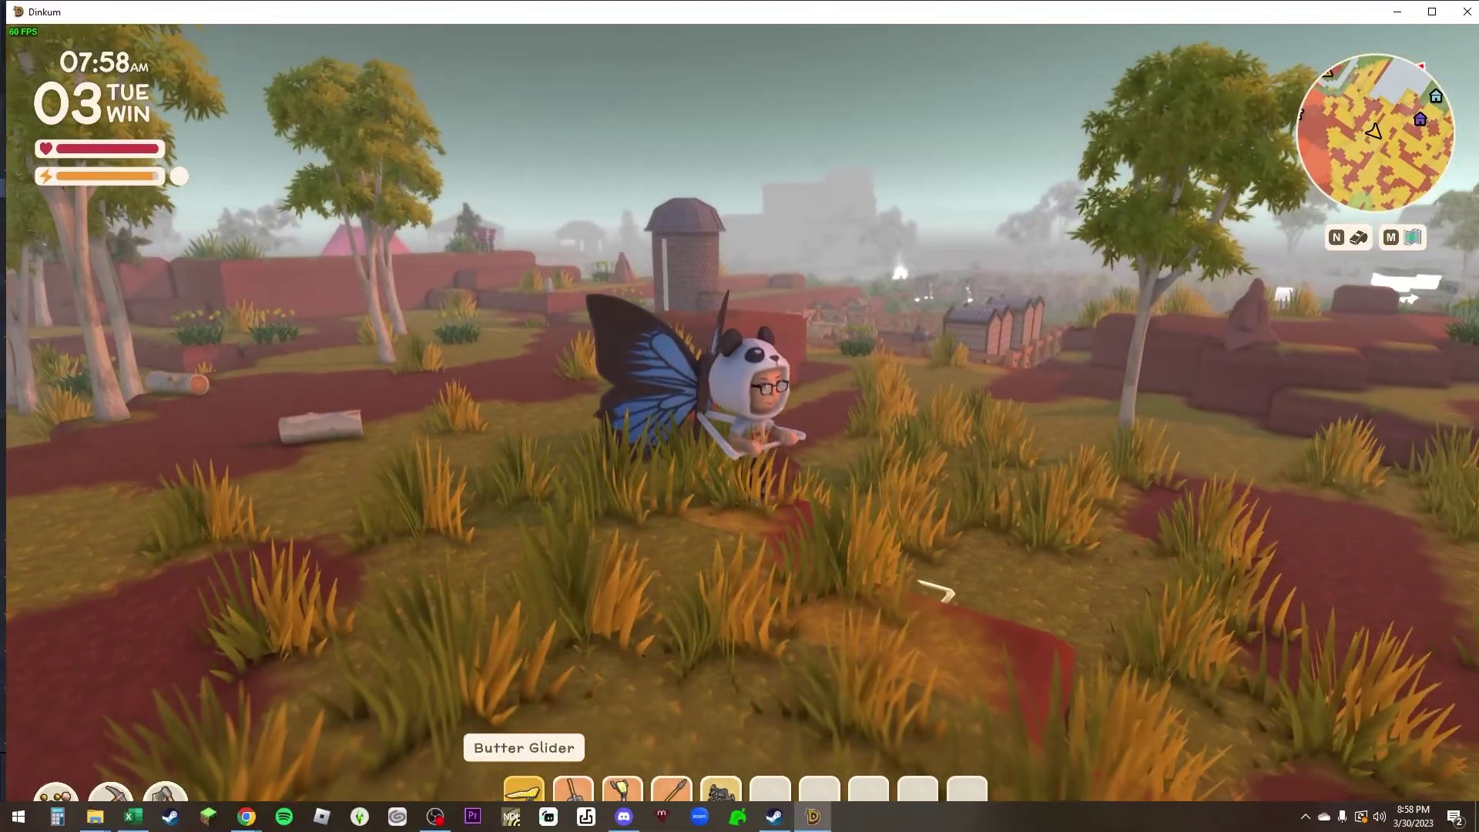
{"action": "key", "text": "w"}
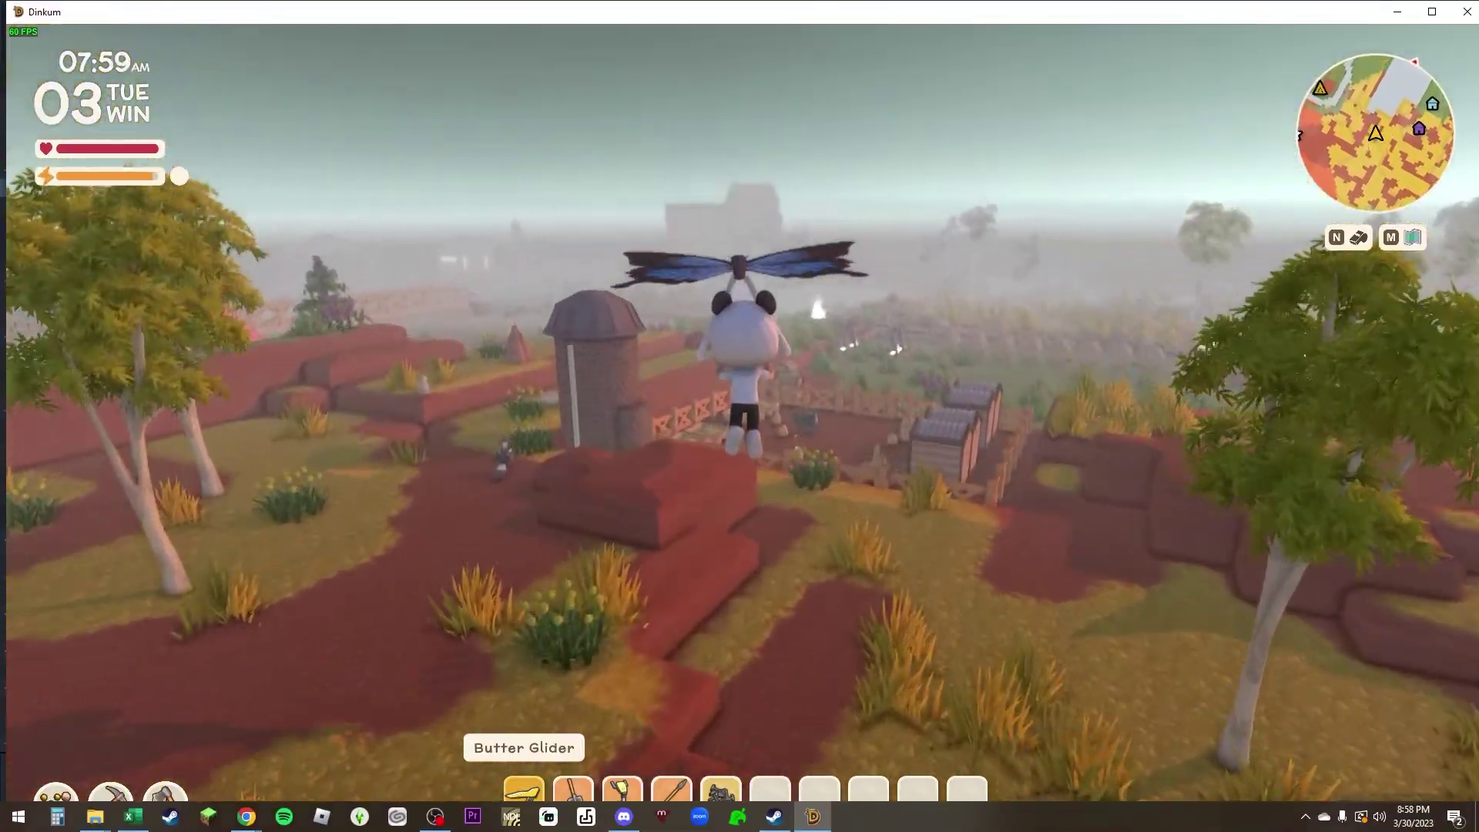
{"action": "key", "text": "s"}
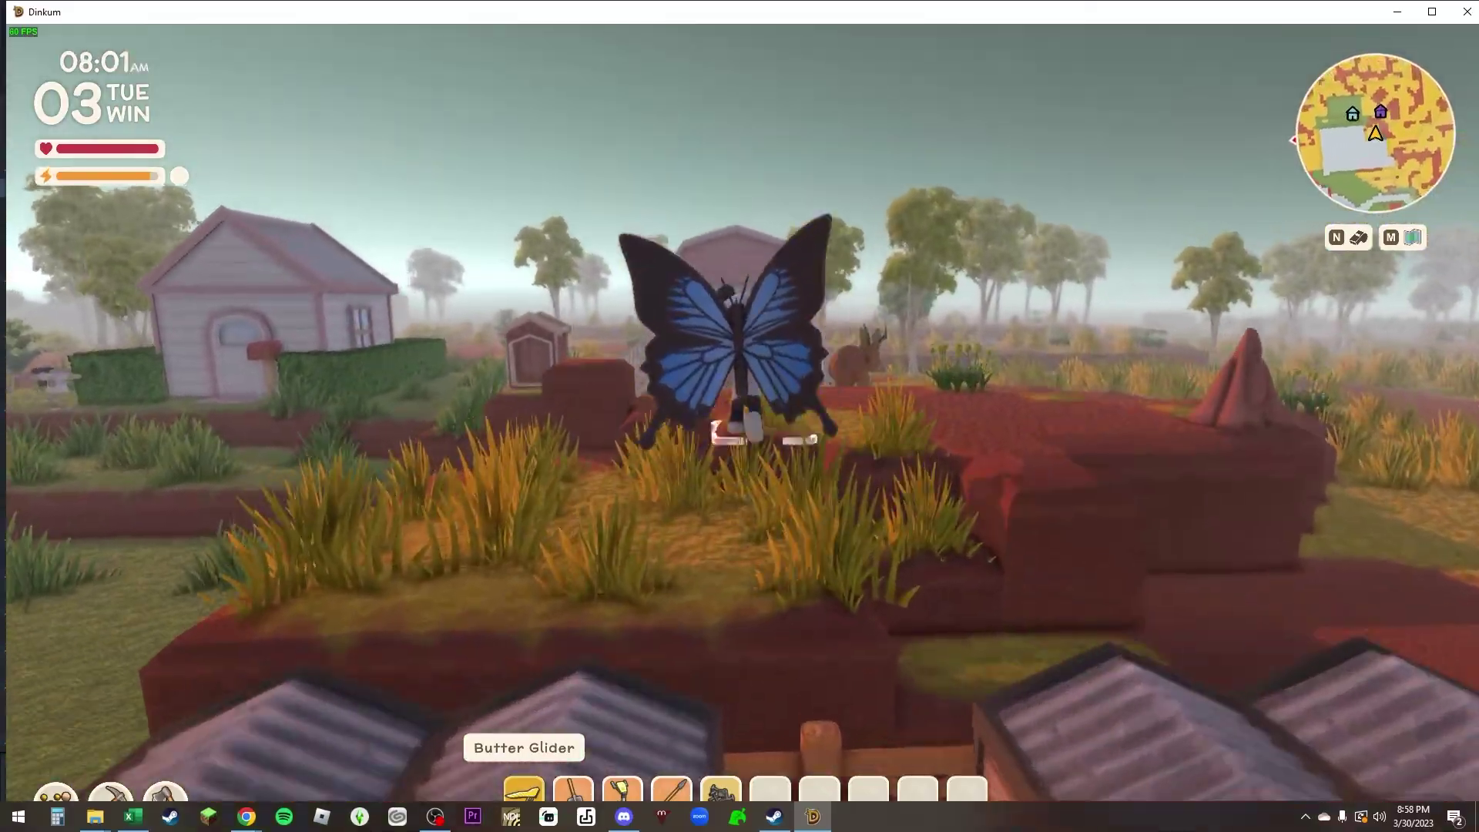
{"action": "key", "text": "w"}
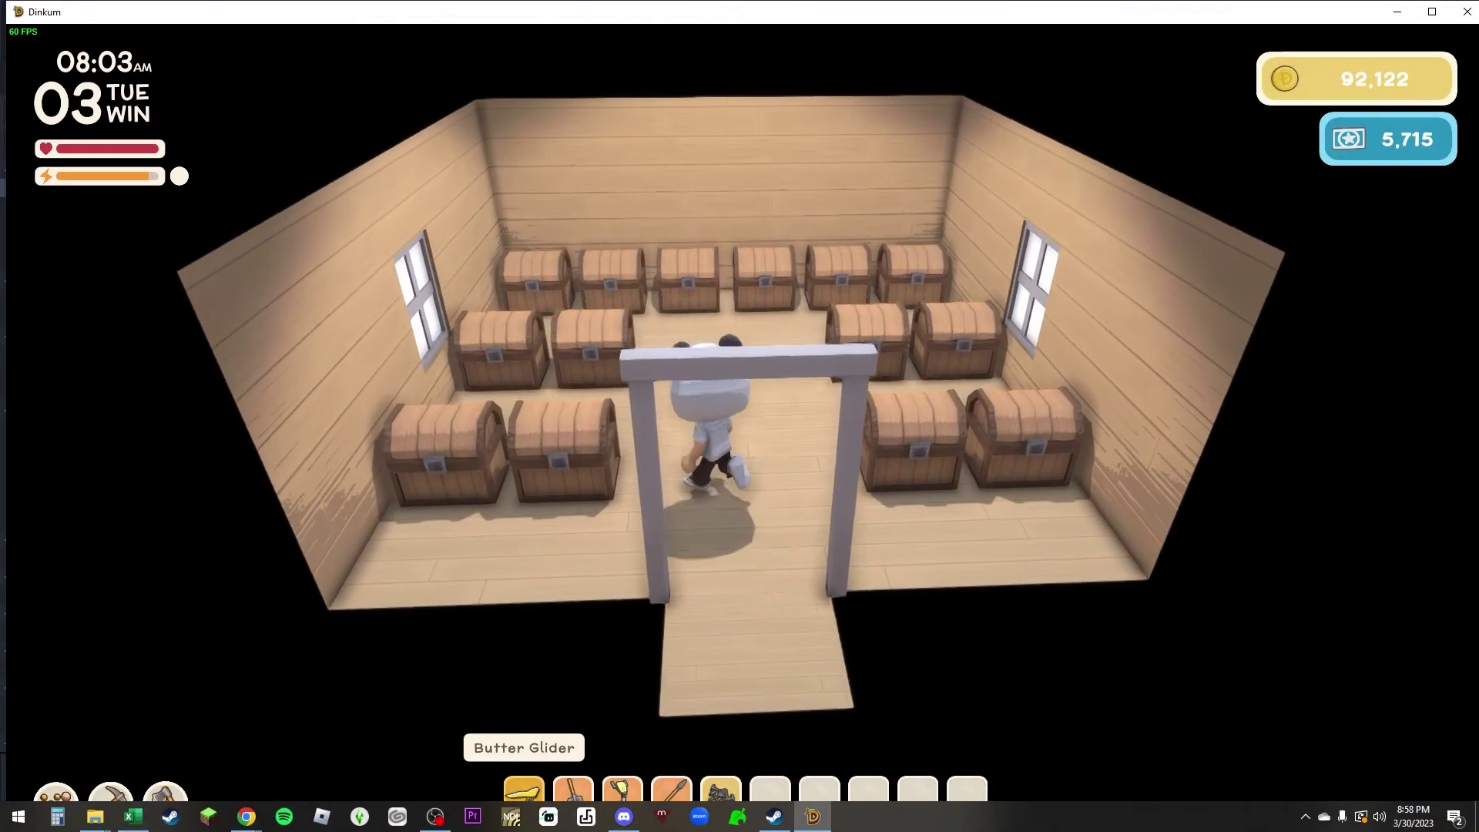
{"action": "key", "text": "s"}
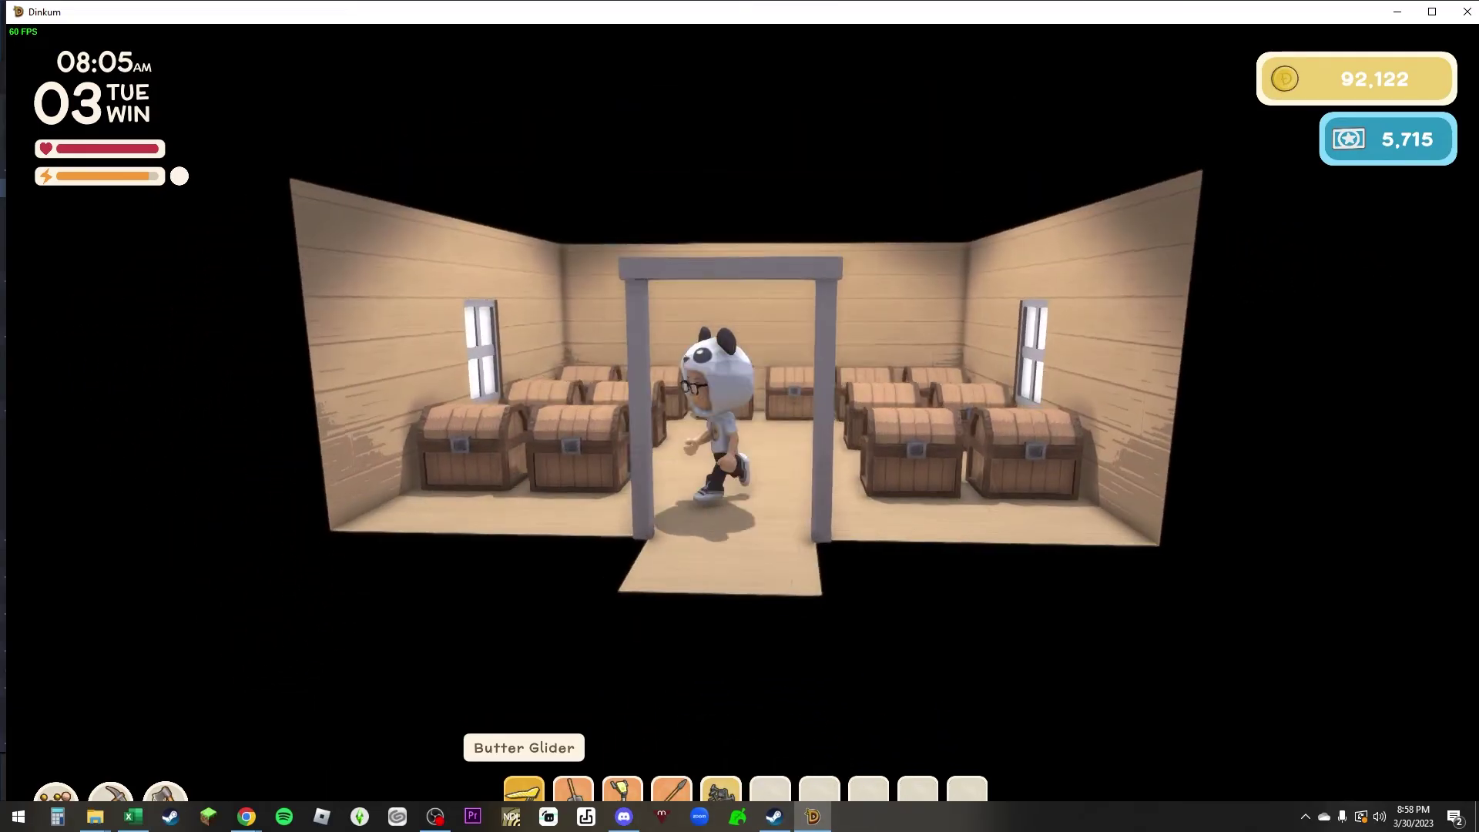
{"action": "key", "text": "w"}
{"action": "key", "text": "s"}
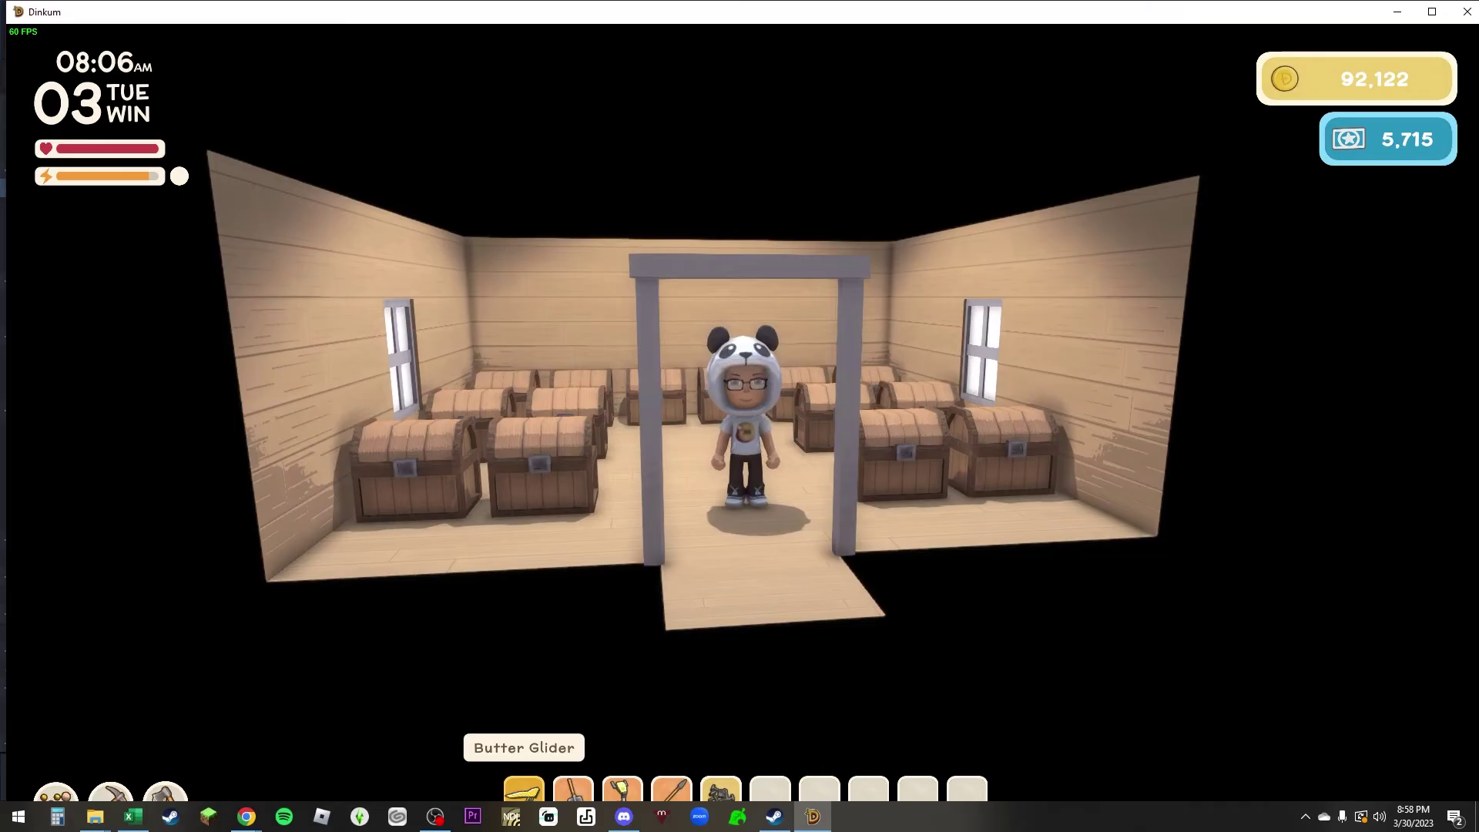
{"action": "key", "text": "s"}
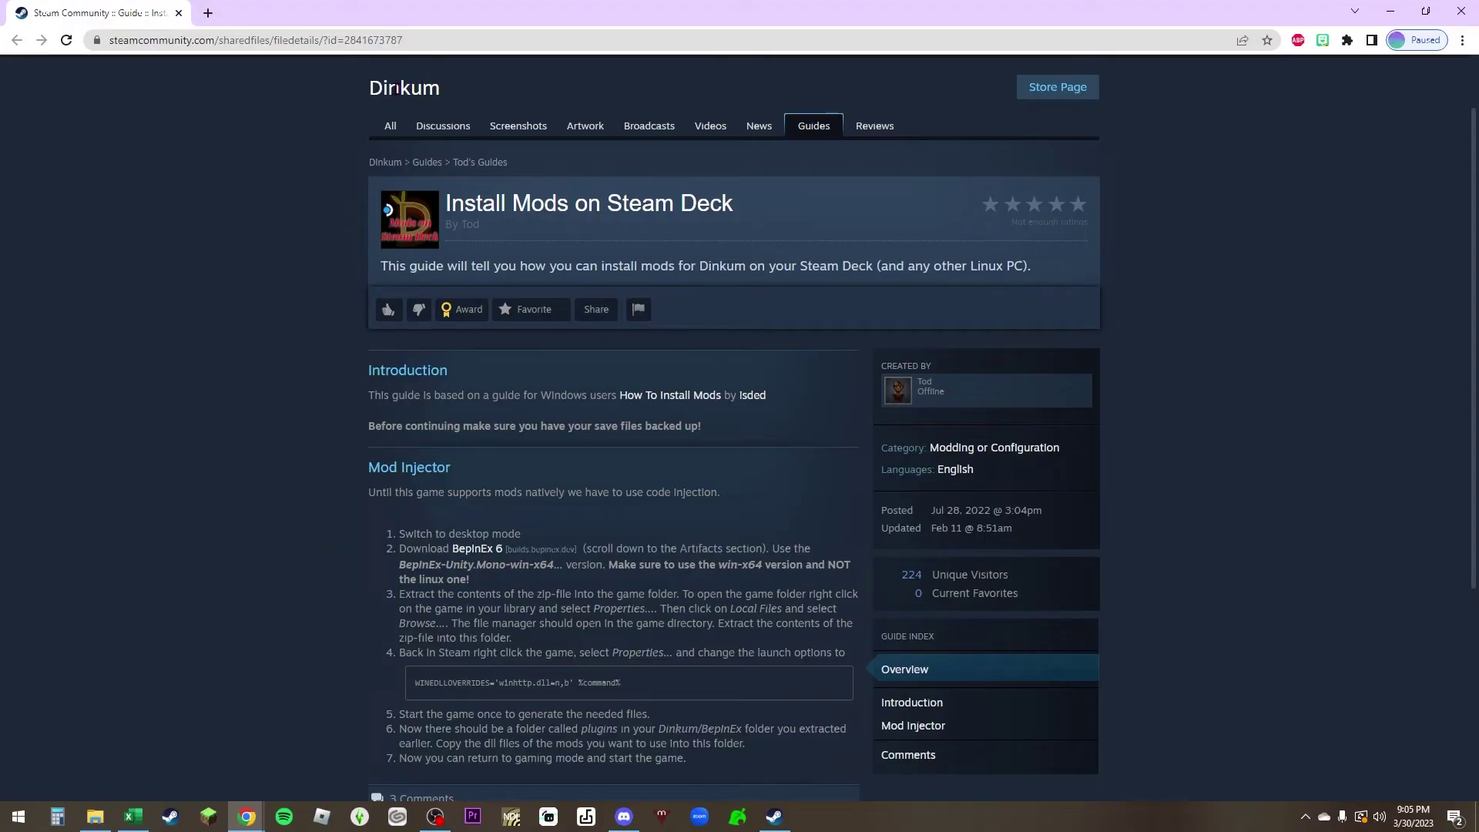
Scroll through the Steam Deck mod guide, then minimize it to reveal the Reddit thread.
{"action": "scroll", "coordinate": [435, 87], "scroll_direction": "up", "scroll_amount": 1}
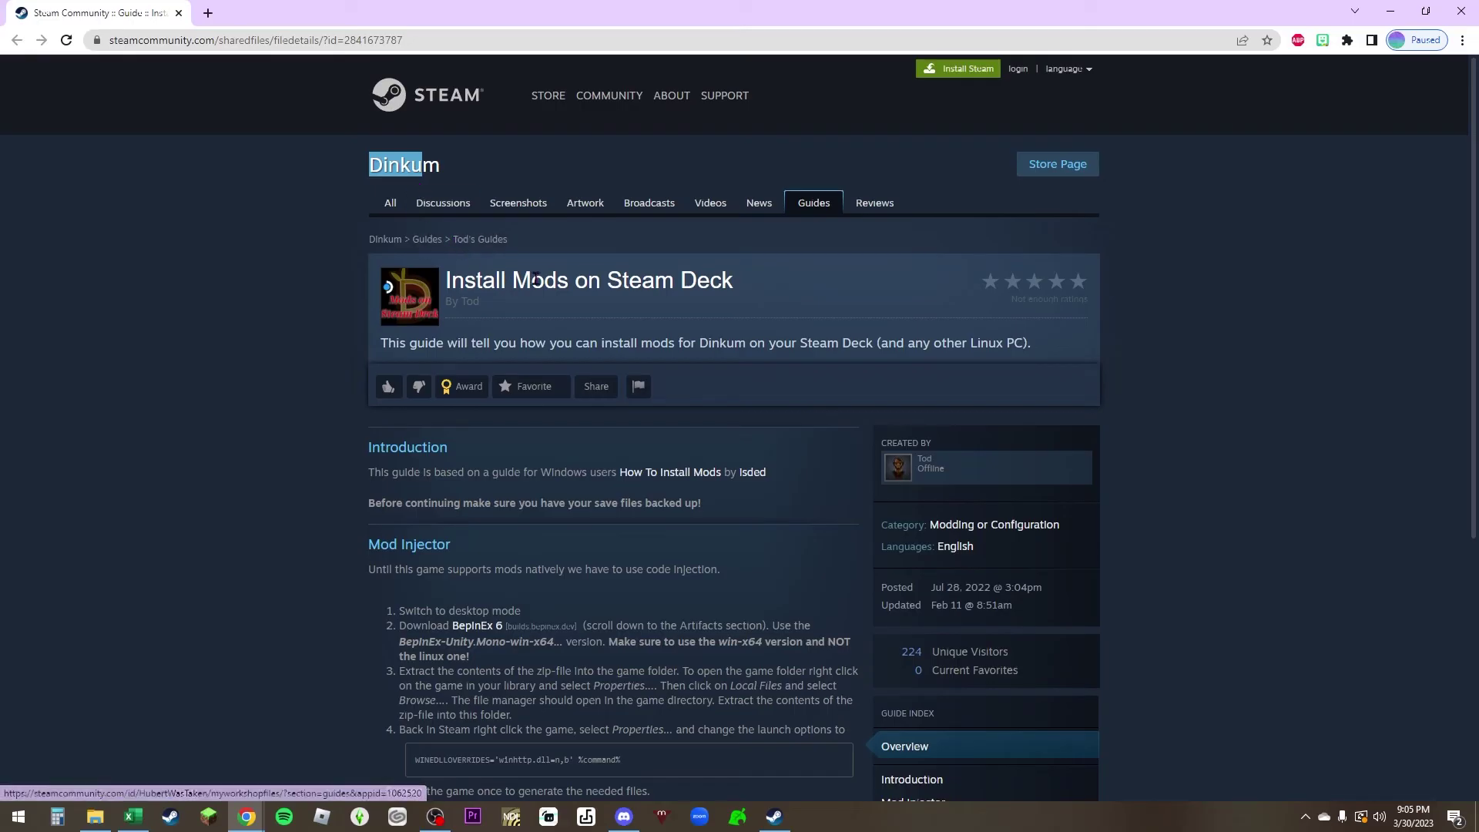
{"action": "scroll", "coordinate": [655, 412], "scroll_direction": "down", "scroll_amount": 3}
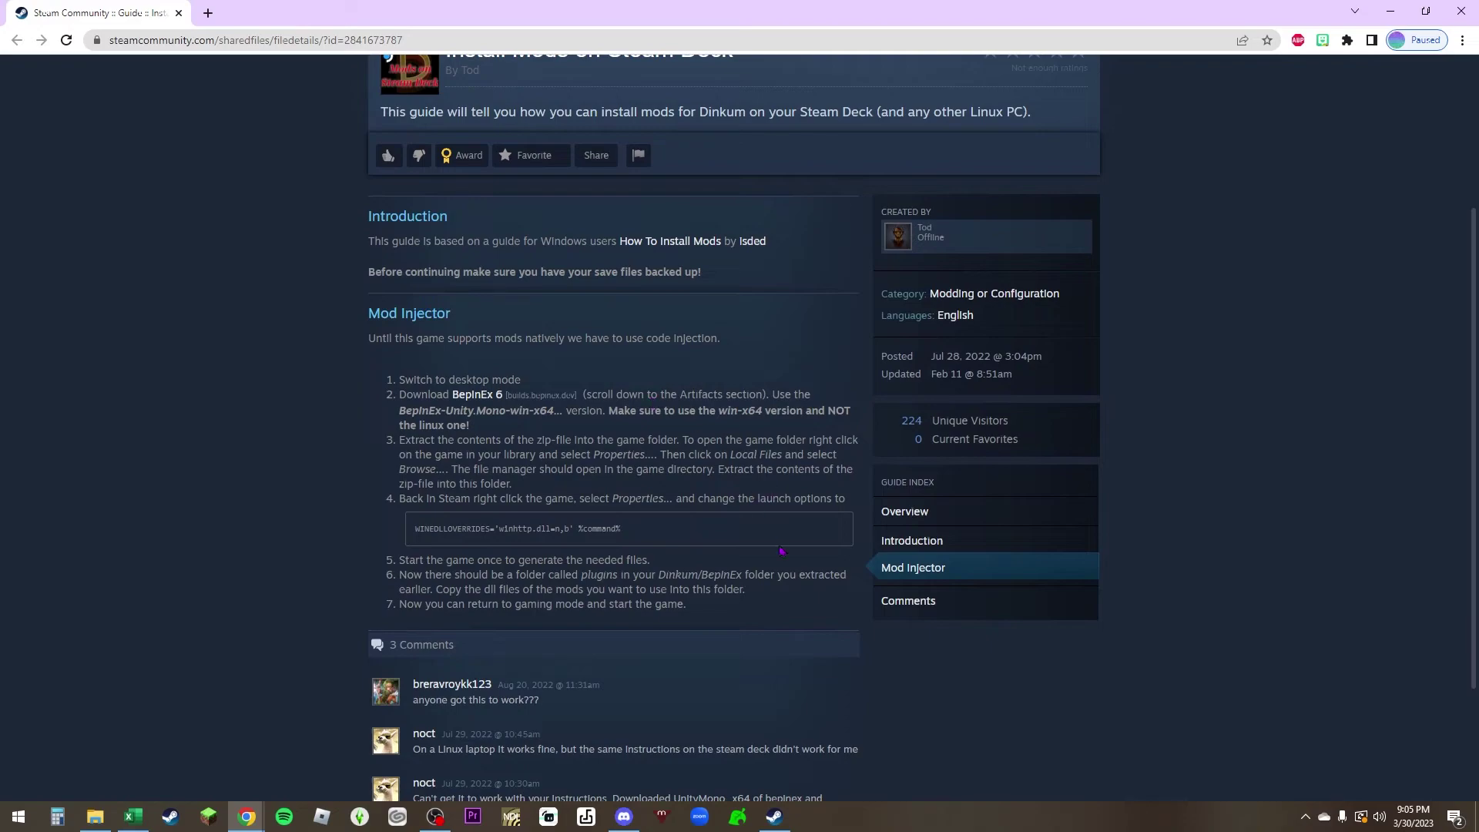
{"action": "scroll", "coordinate": [758, 654], "scroll_direction": "up", "scroll_amount": 2}
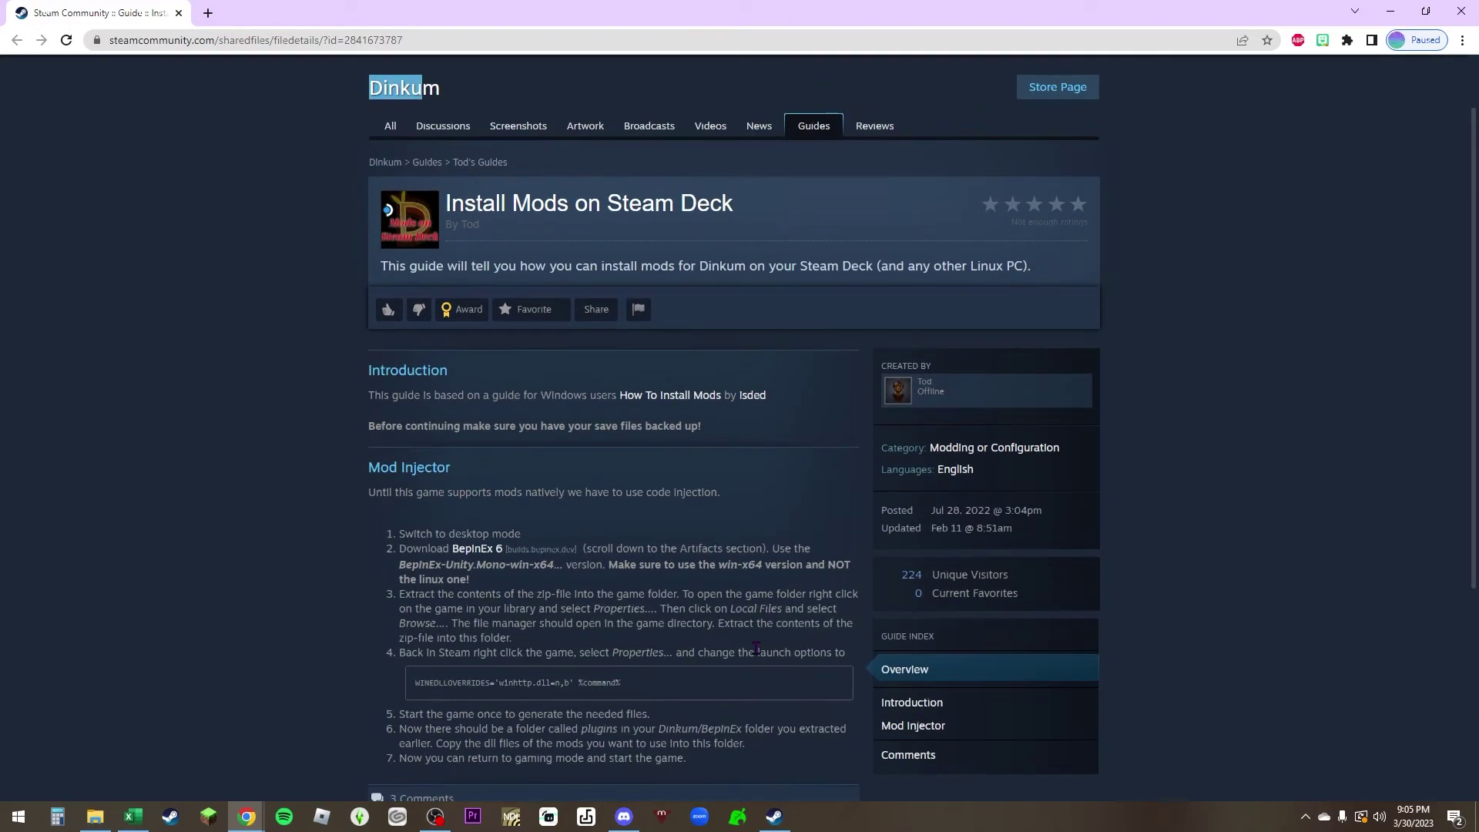
{"action": "scroll", "coordinate": [758, 655], "scroll_direction": "down", "scroll_amount": 1}
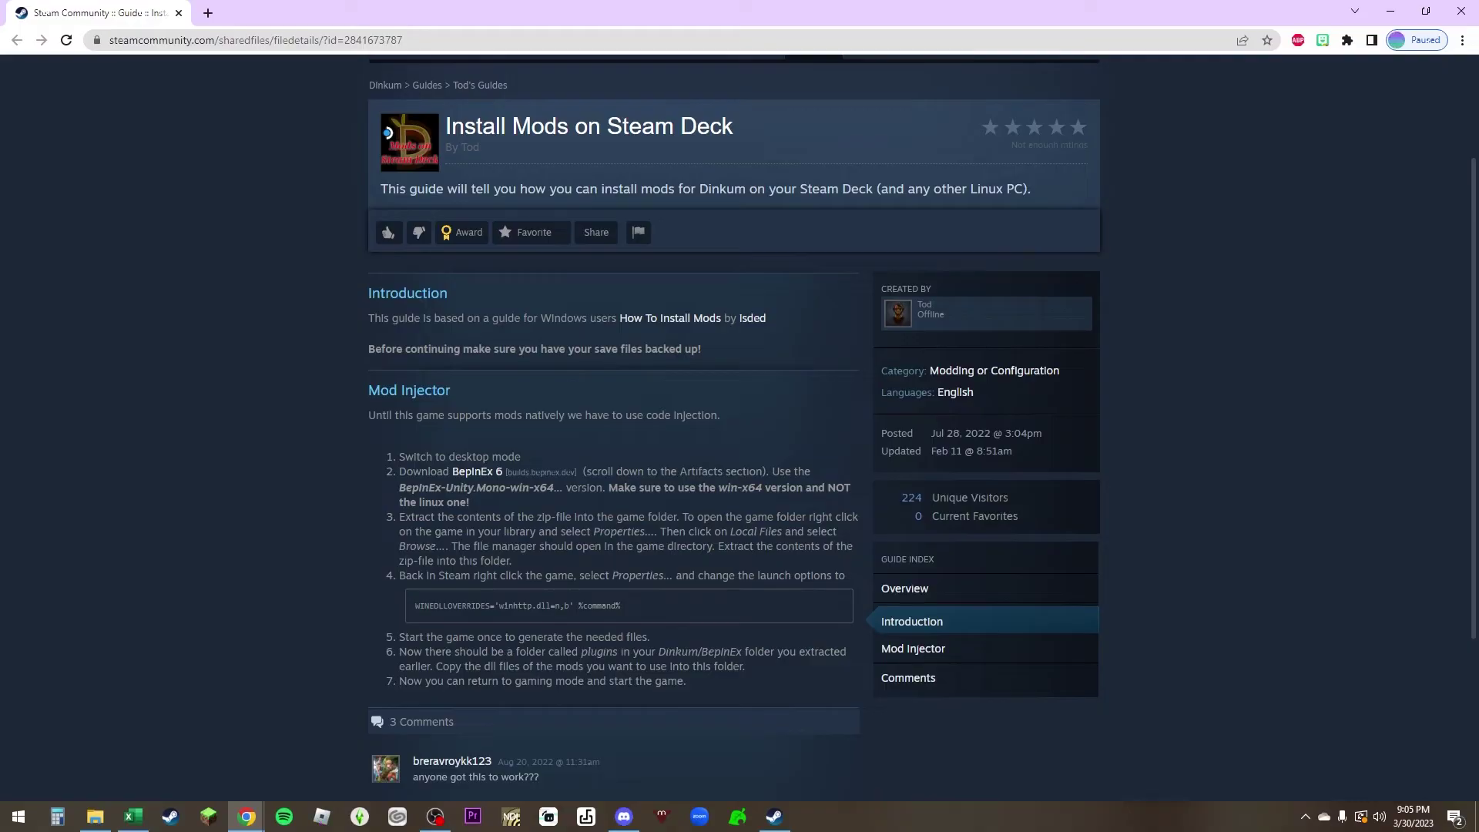
{"action": "left_click", "coordinate": [1390, 10]}
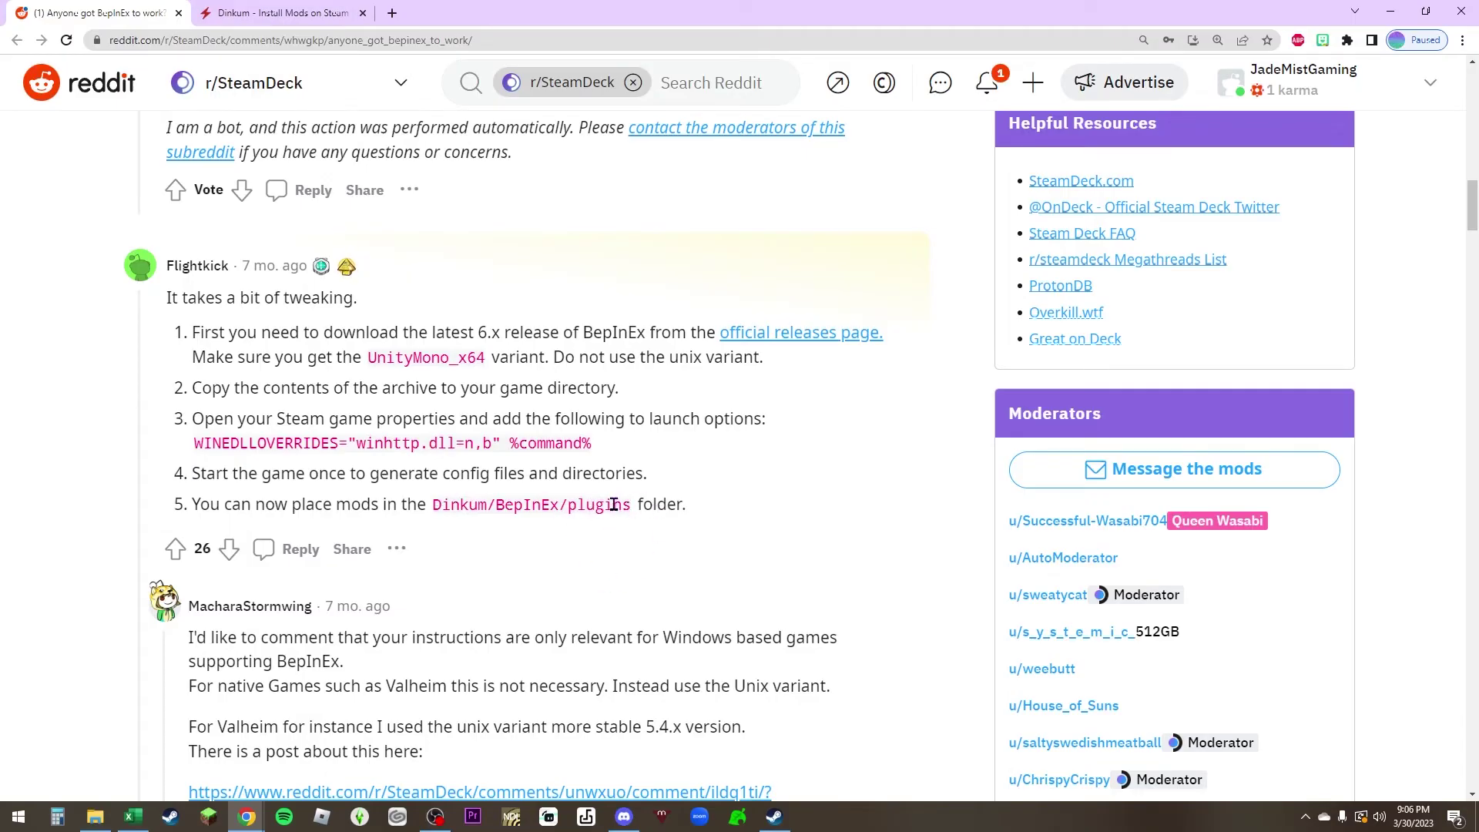
Highlight the Dinkum/BepInEx/plugins path, the whole fifth step, and the word plugins.
{"action": "left_click_drag", "start_coordinate": [632, 504], "coordinate": [576, 511]}
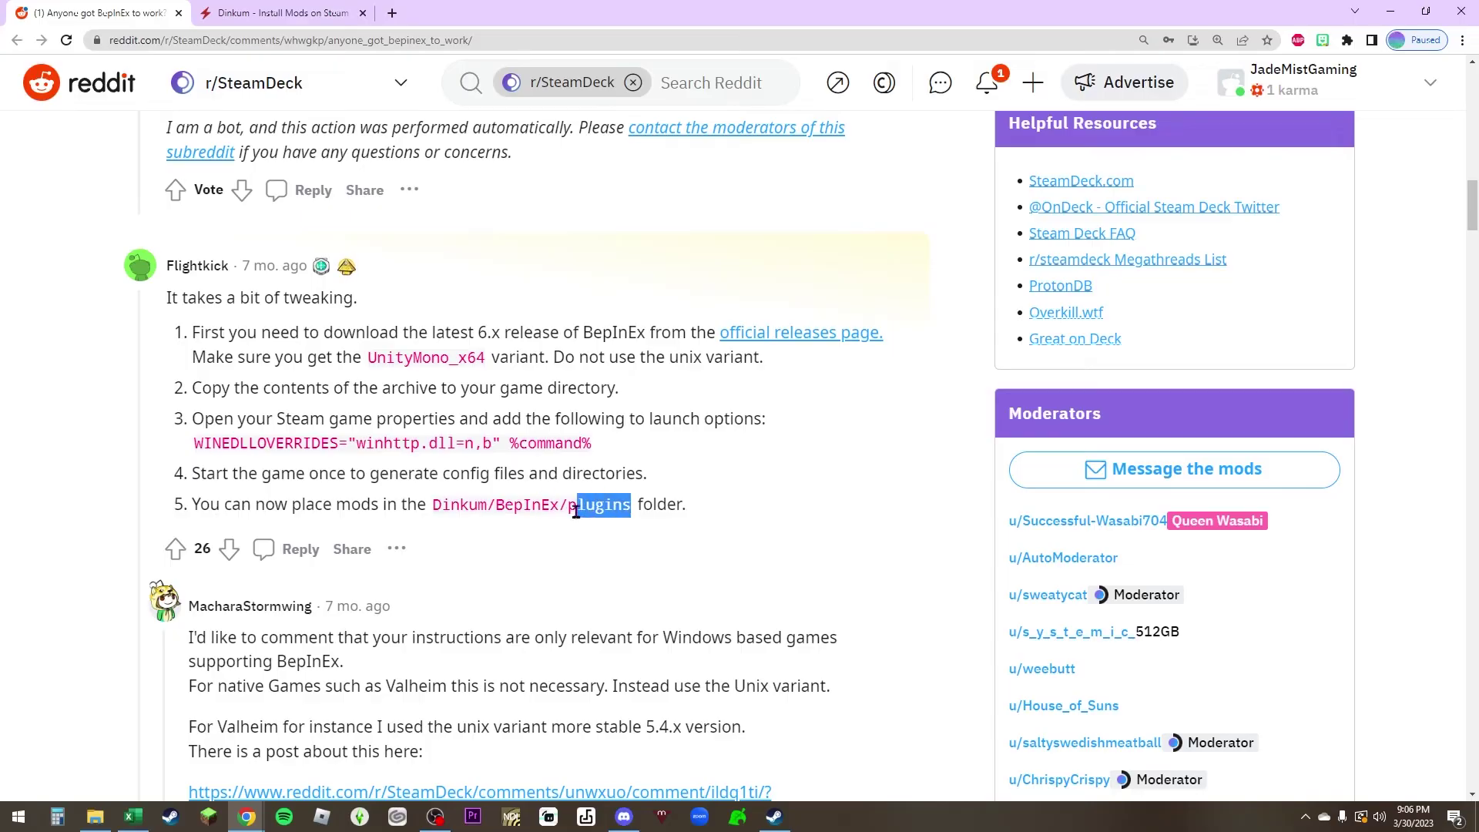
{"action": "left_click", "coordinate": [545, 558]}
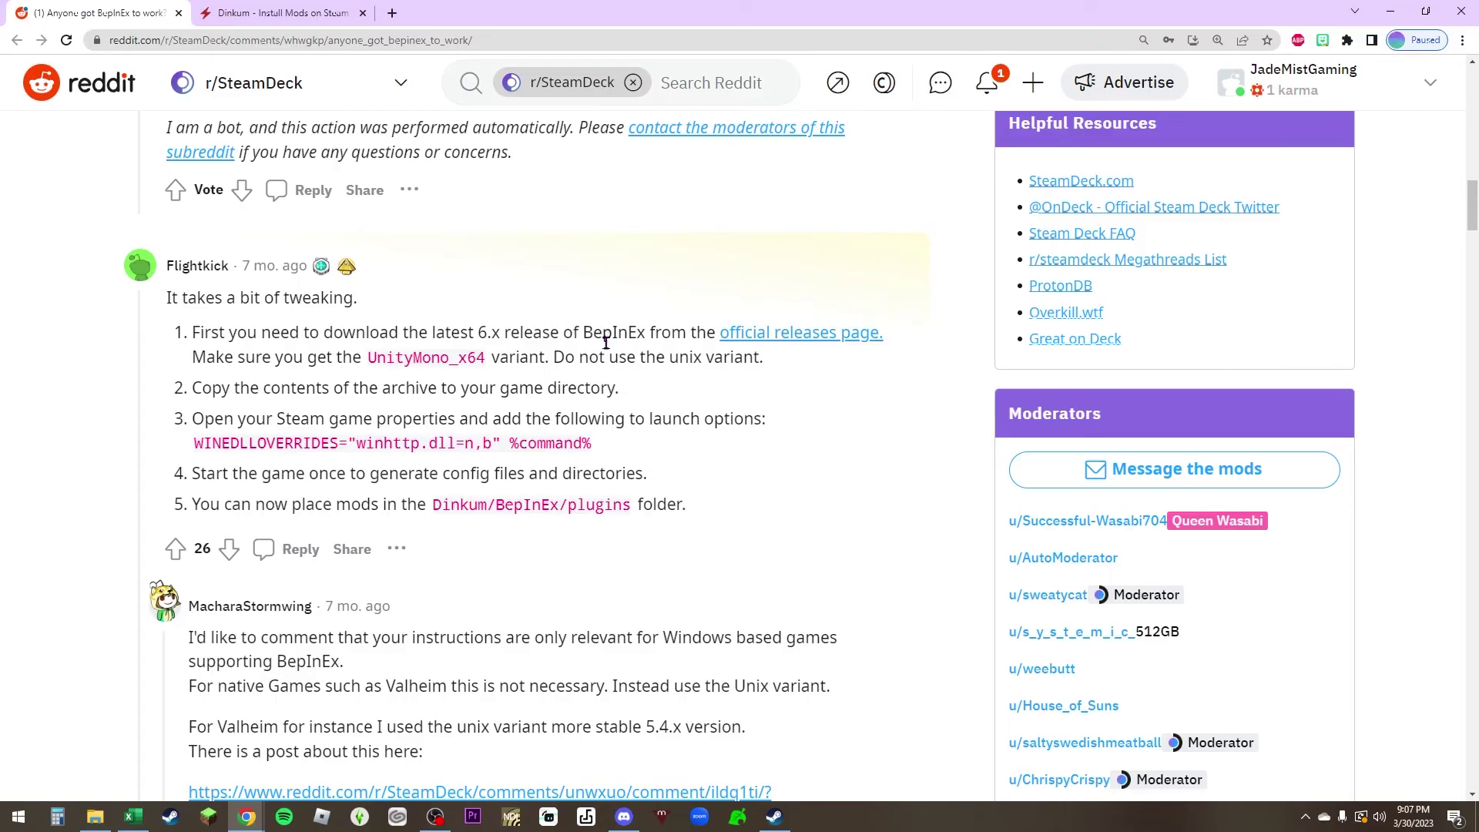
{"action": "left_click_drag", "start_coordinate": [436, 506], "coordinate": [629, 505]}
{"action": "left_click", "coordinate": [628, 505]}
{"action": "triple_click", "coordinate": [628, 505]}
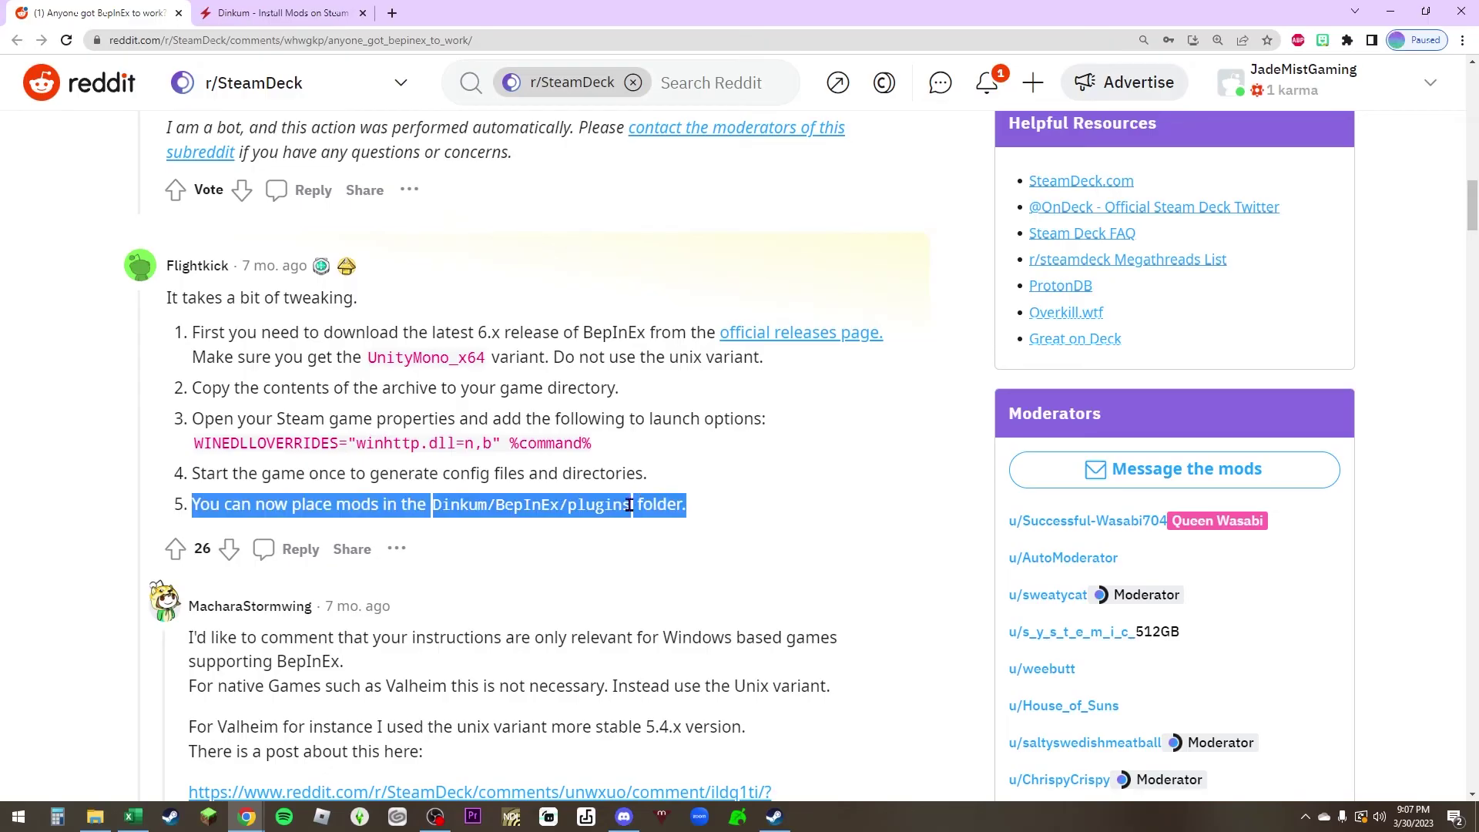
{"action": "left_click", "coordinate": [609, 502]}
{"action": "double_click", "coordinate": [609, 502]}
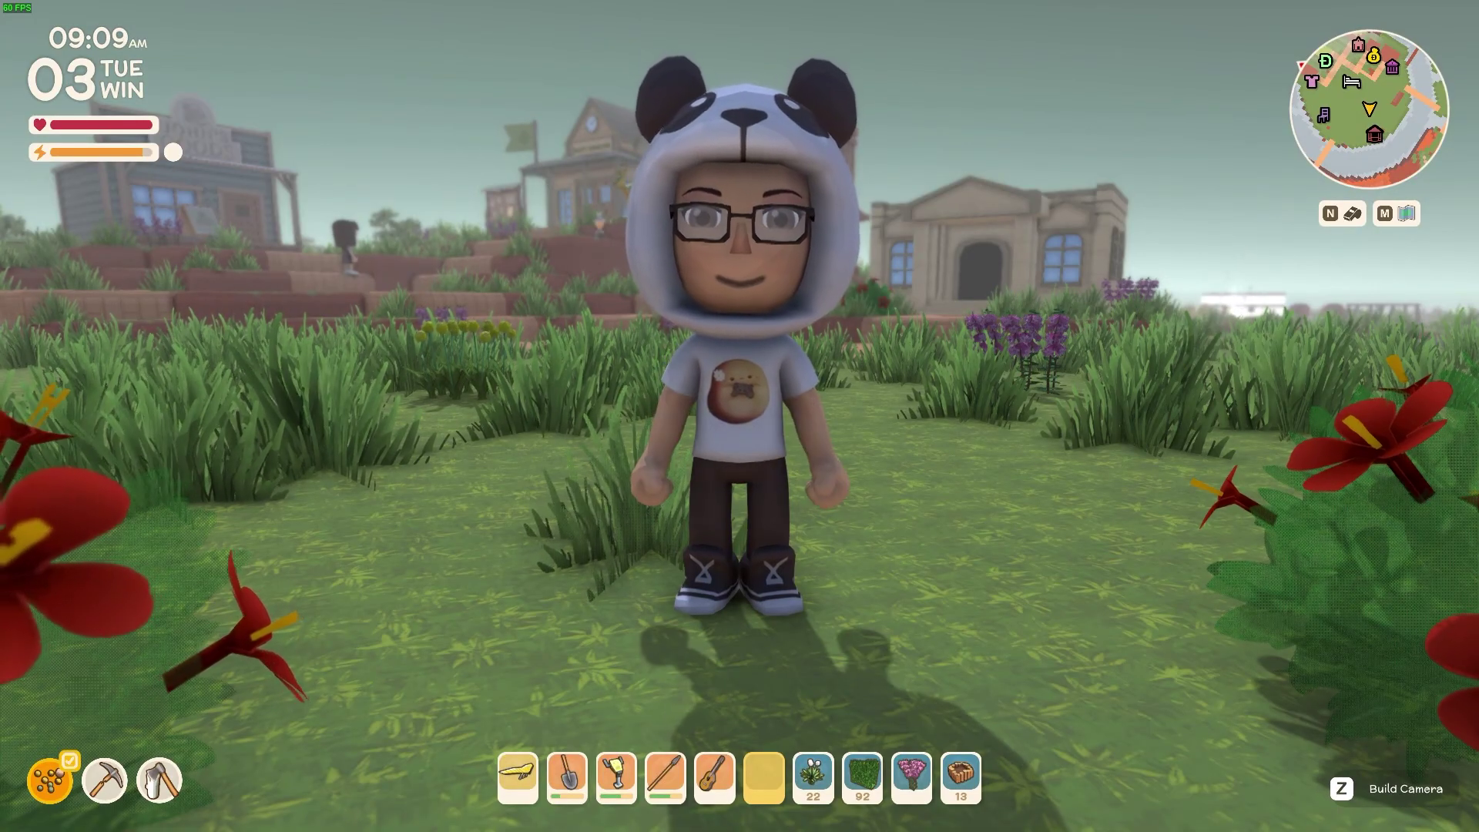
Play the grin pose, laugh, another emote and the surprised emote from the emote wheel.
{"action": "key", "text": "Return"}
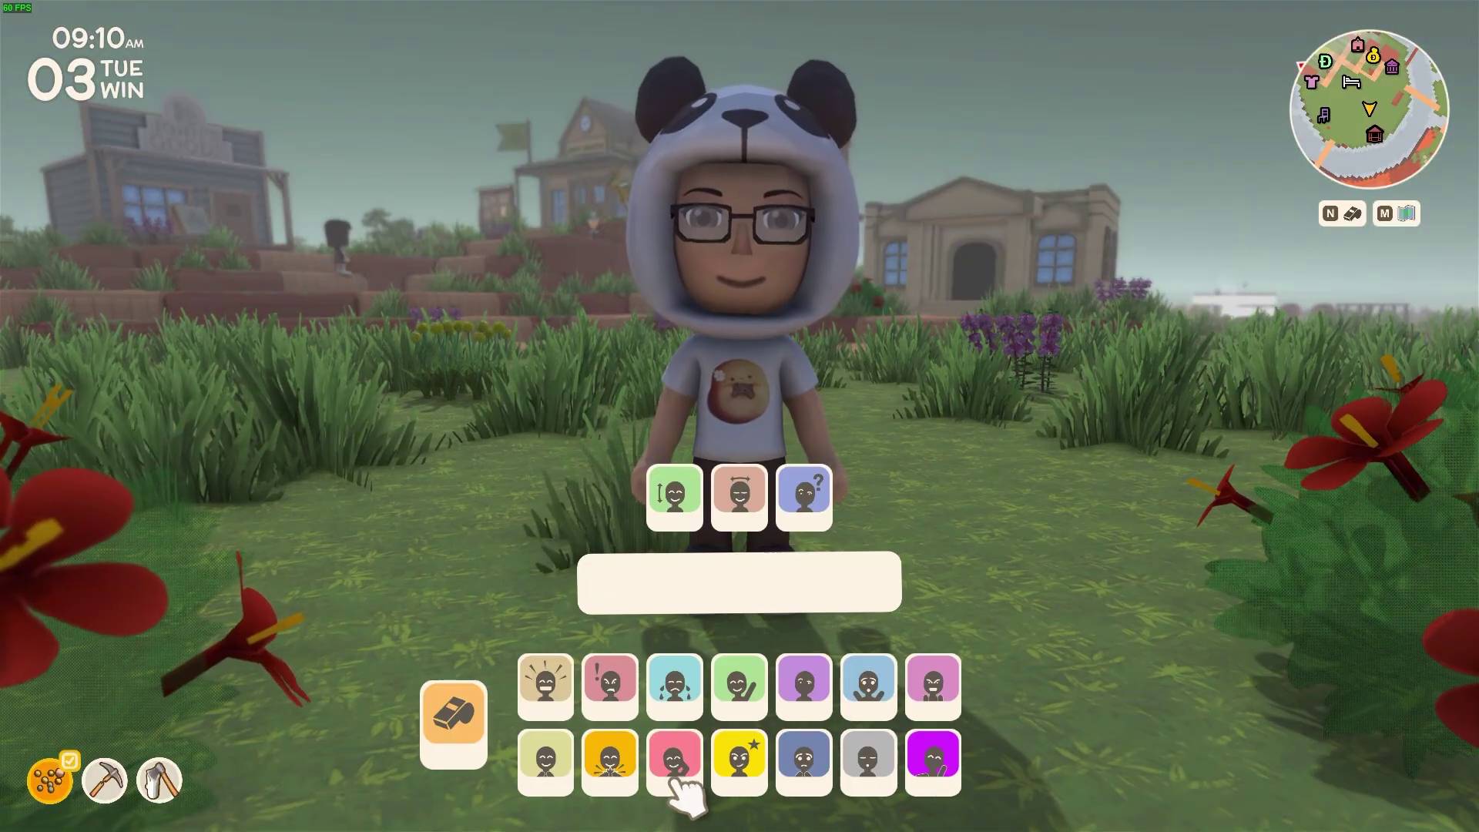
{"action": "left_click", "coordinate": [681, 761]}
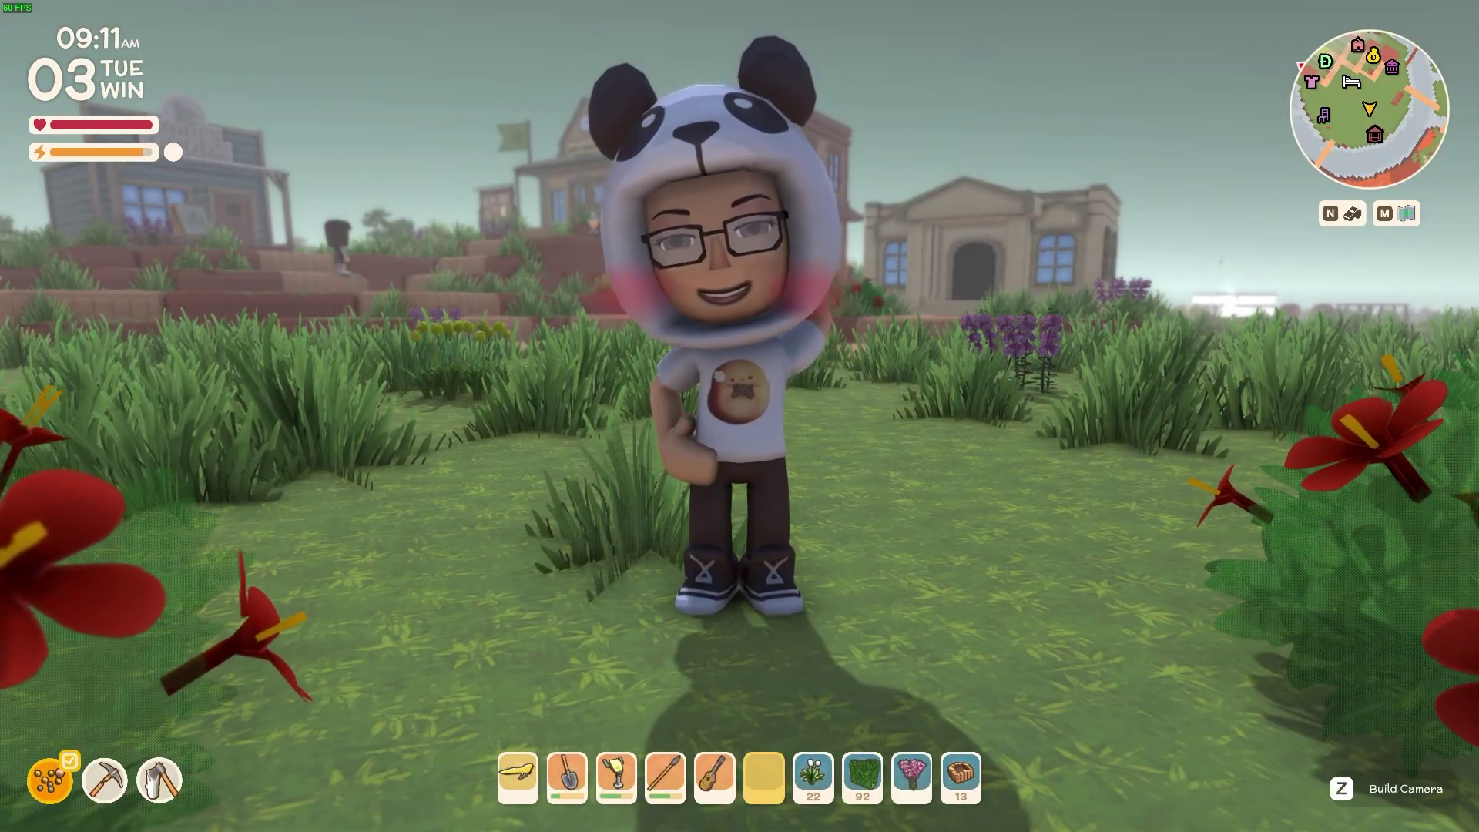
{"action": "key", "text": "Return"}
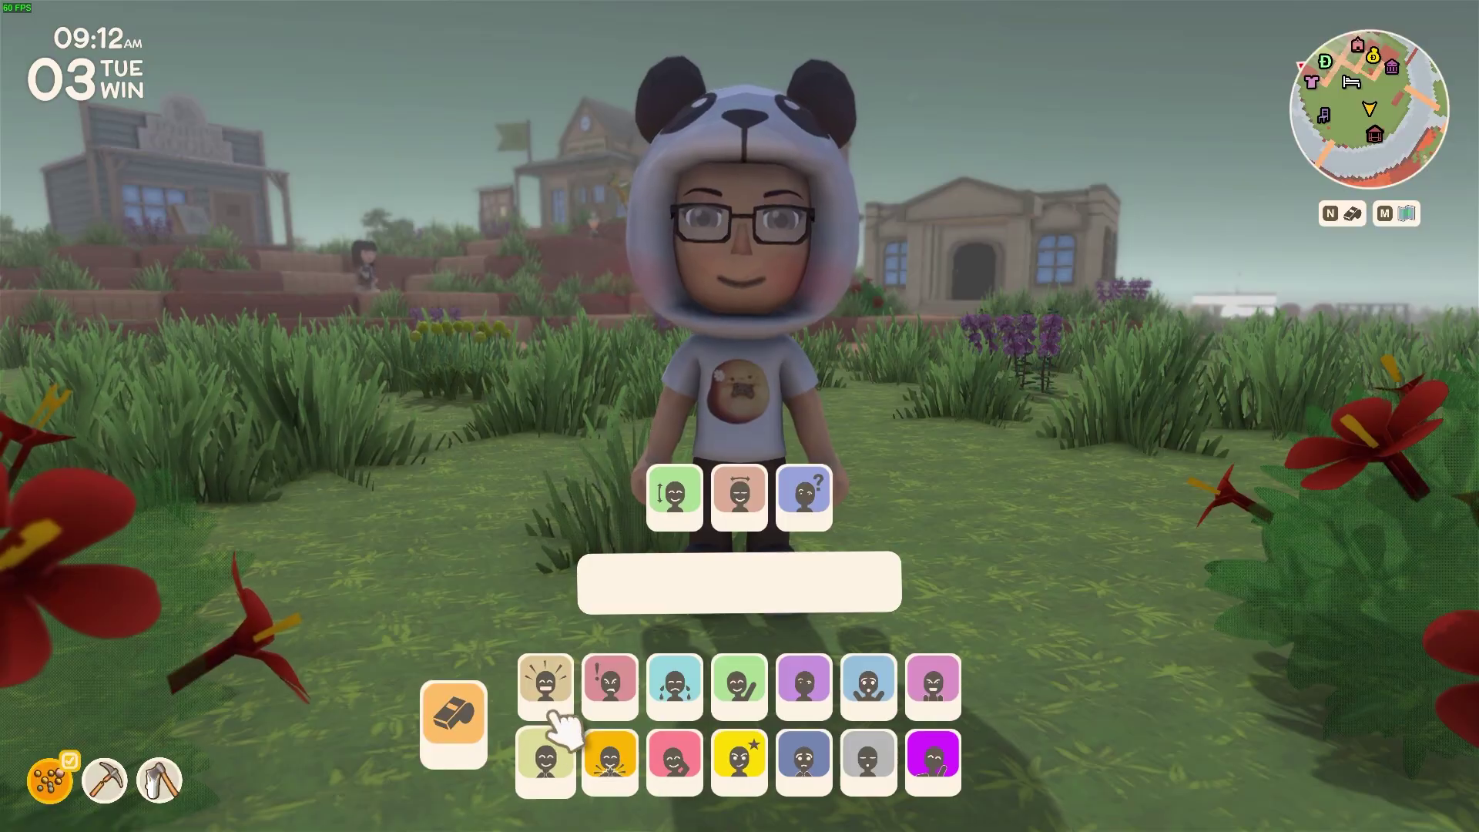
{"action": "left_click", "coordinate": [545, 697]}
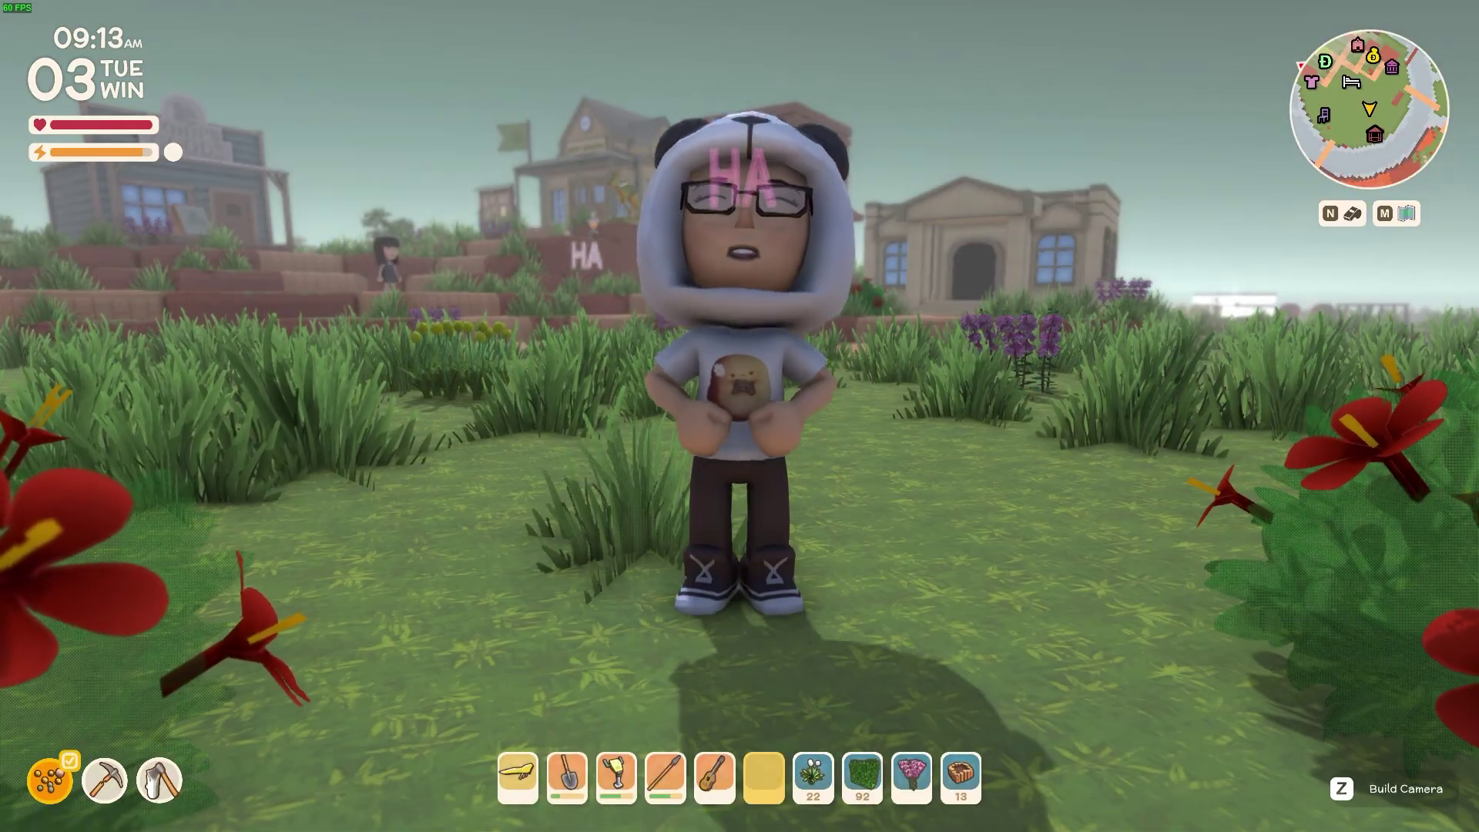
{"action": "key", "text": "Return"}
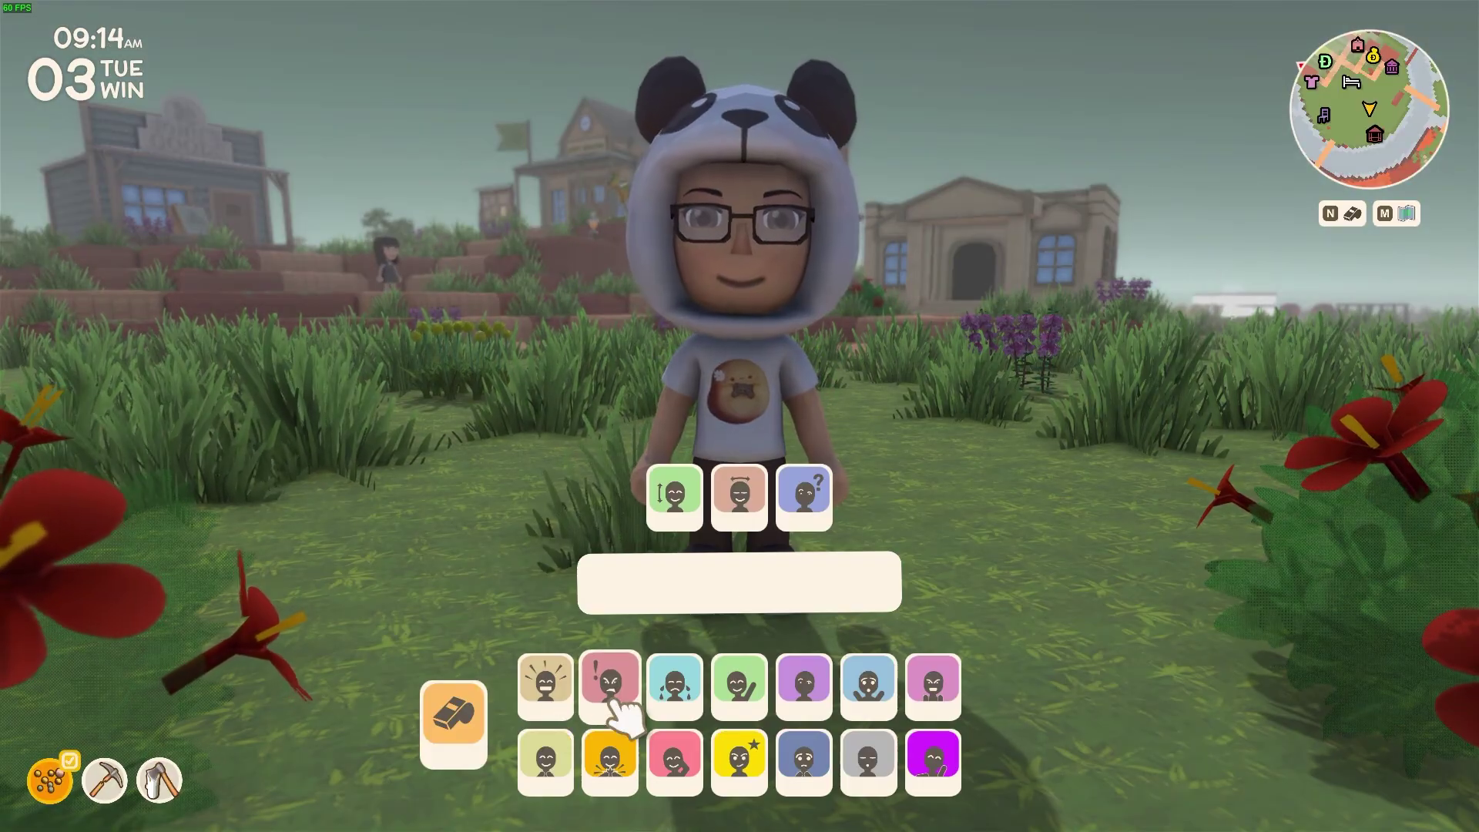
{"action": "left_click", "coordinate": [677, 692]}
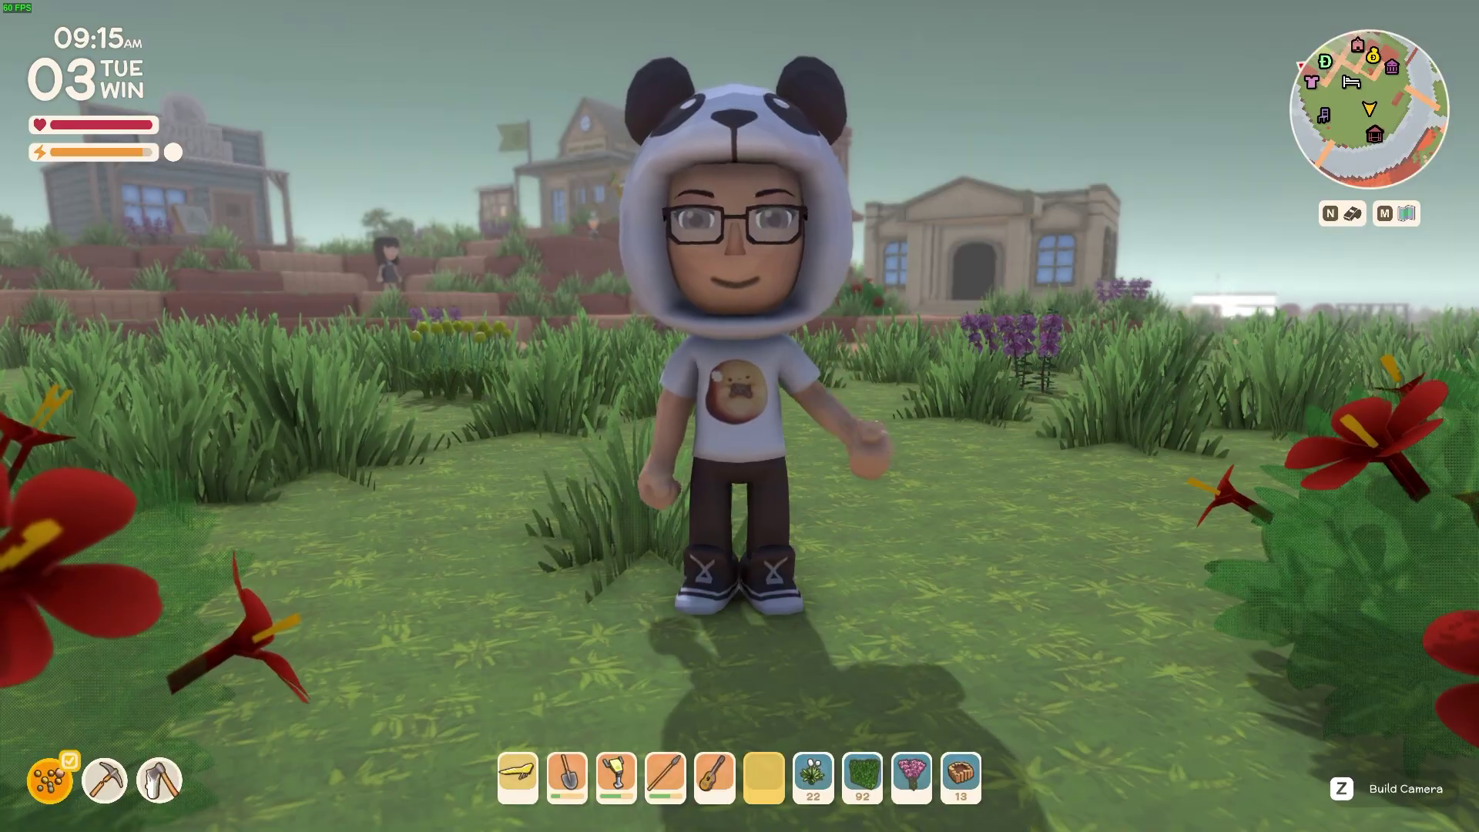
{"action": "key", "text": "Return"}
{"action": "left_click", "coordinate": [871, 686]}
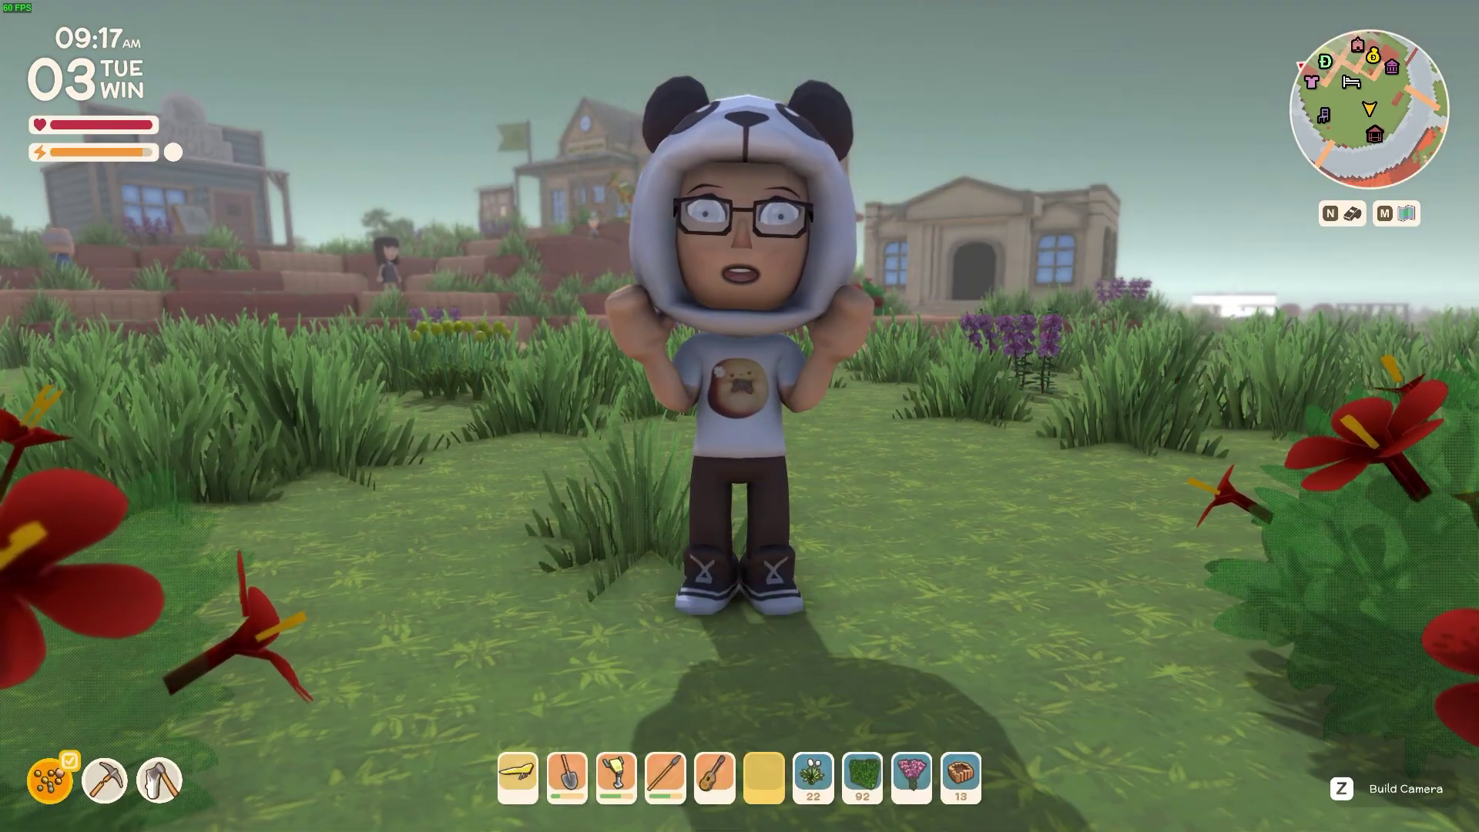
Play two more emotes, the hand clasp and sparkling star, finishing with a wave.
{"action": "key", "text": "Return"}
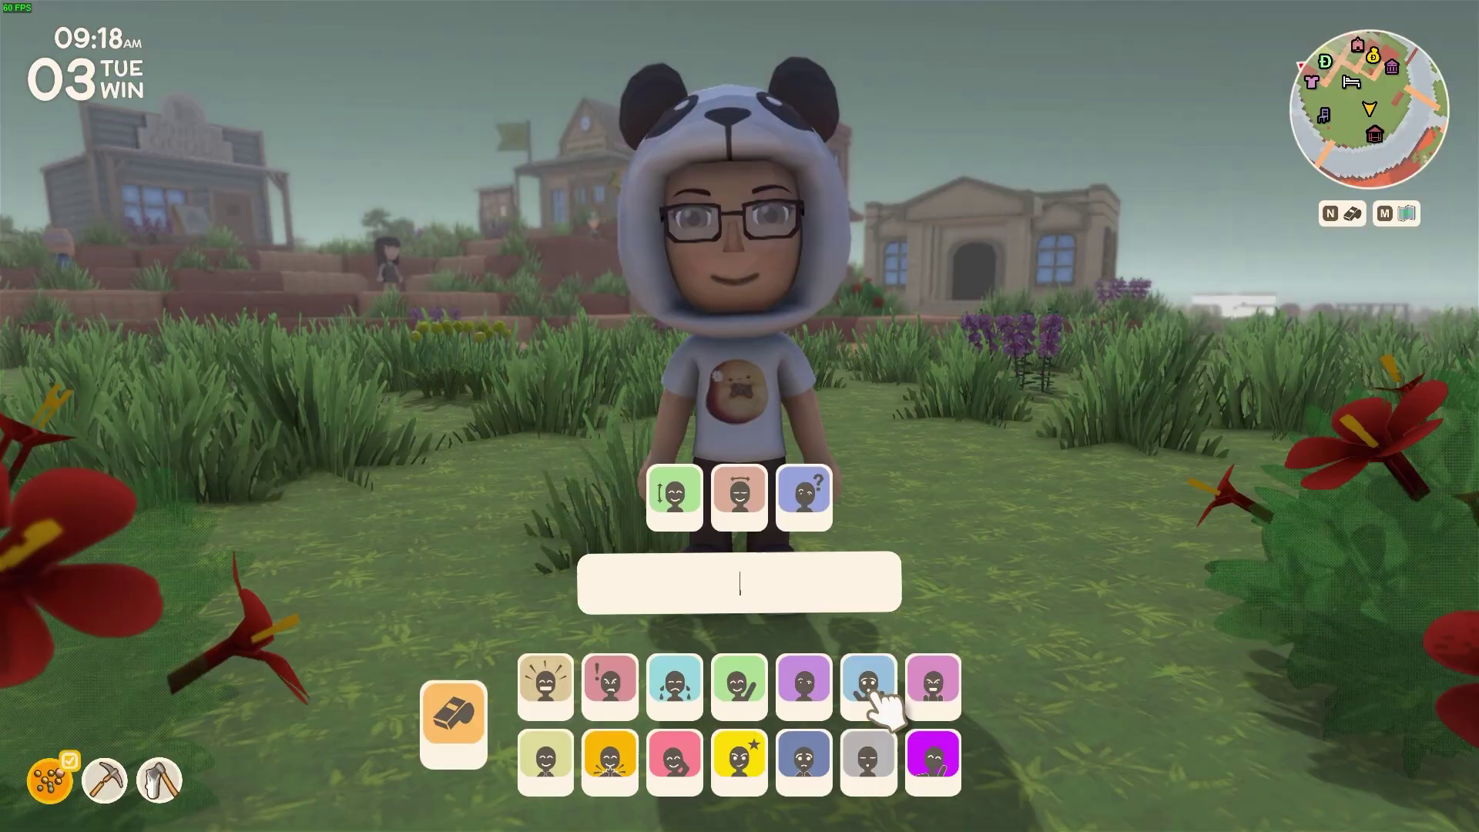
{"action": "left_click", "coordinate": [951, 763]}
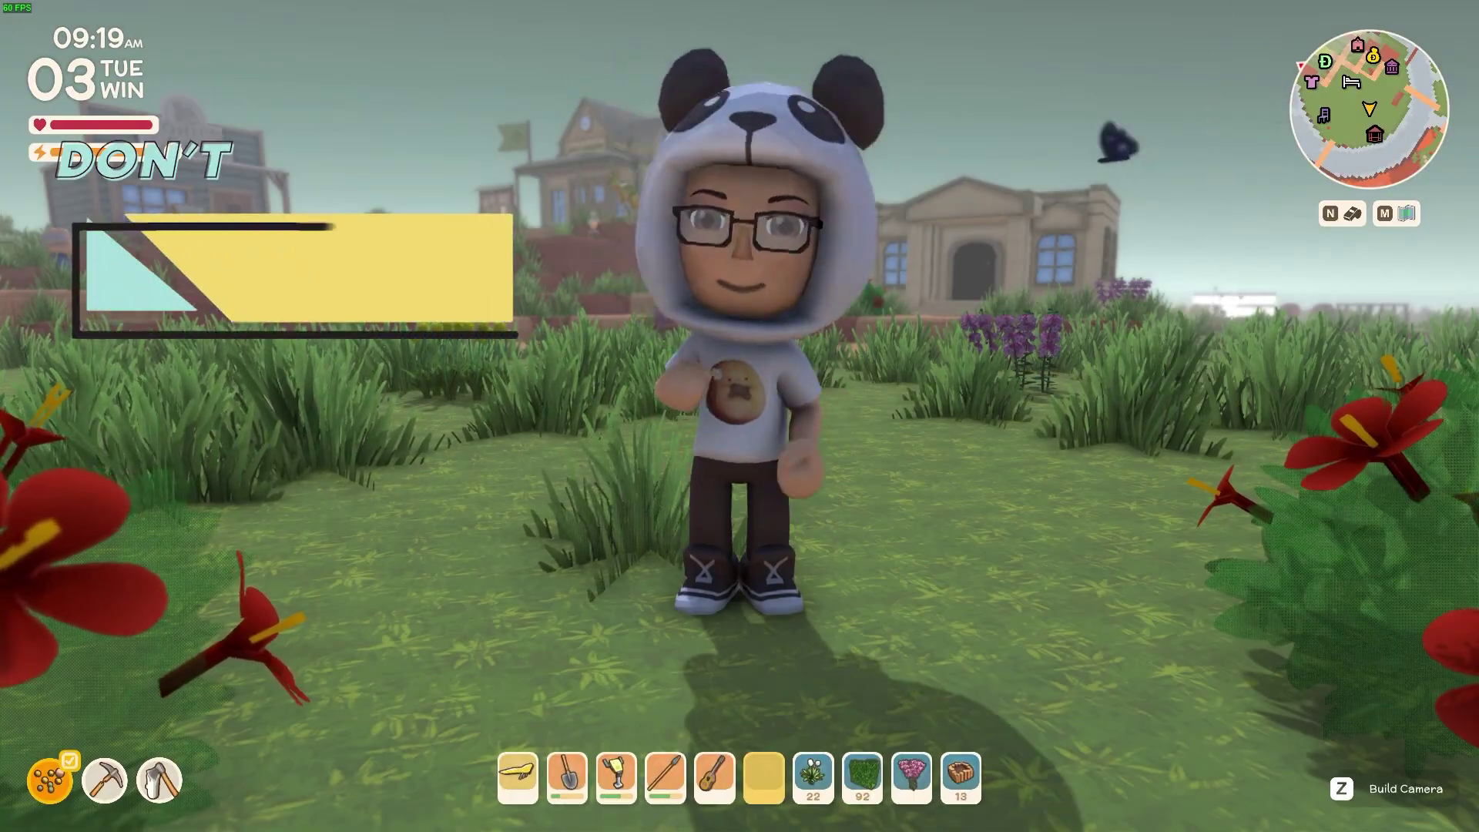
{"action": "key", "text": "Return"}
{"action": "left_click", "coordinate": [953, 762]}
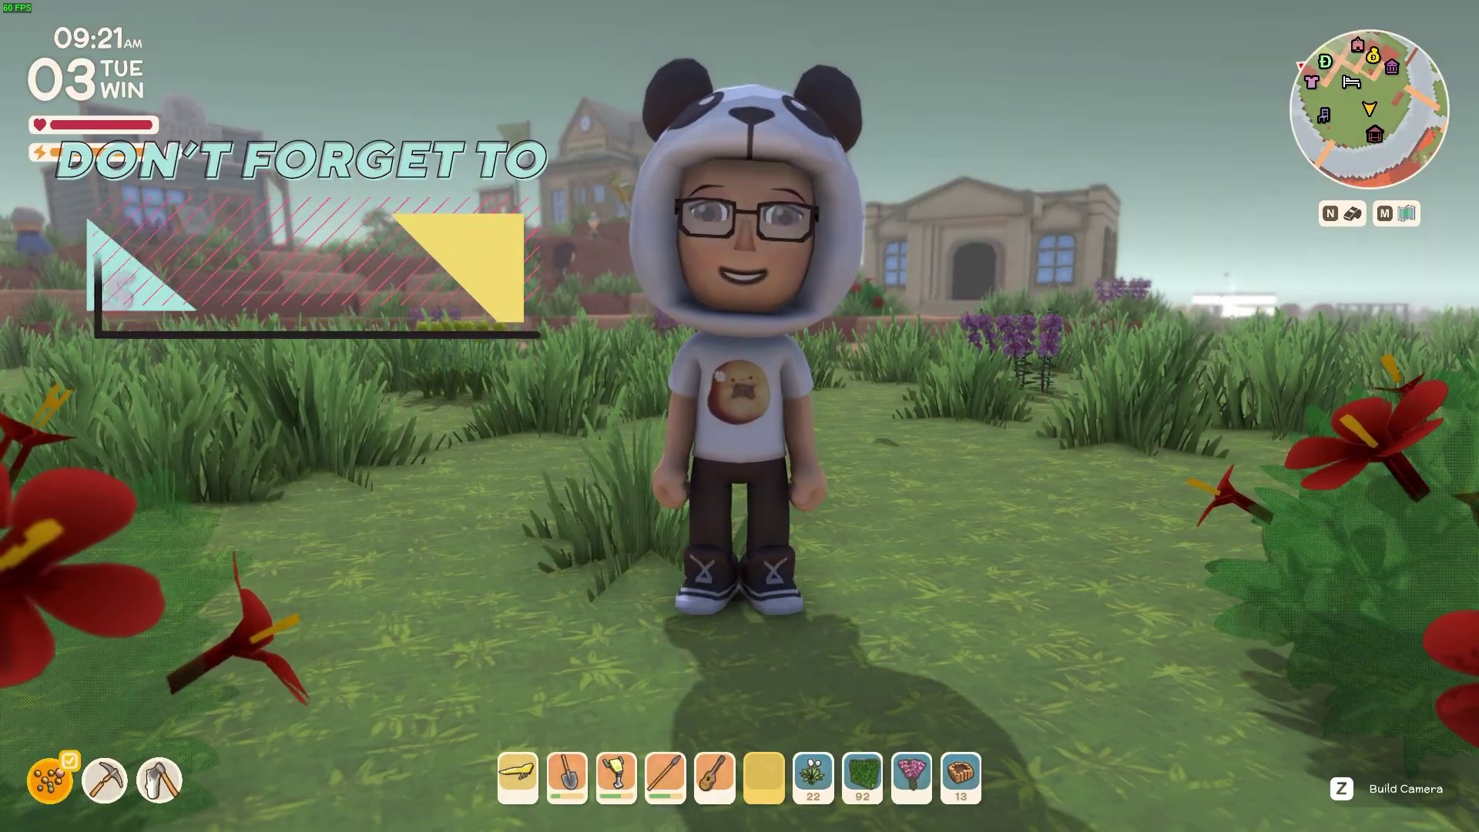
{"action": "key", "text": "Return"}
{"action": "left_click", "coordinate": [866, 761]}
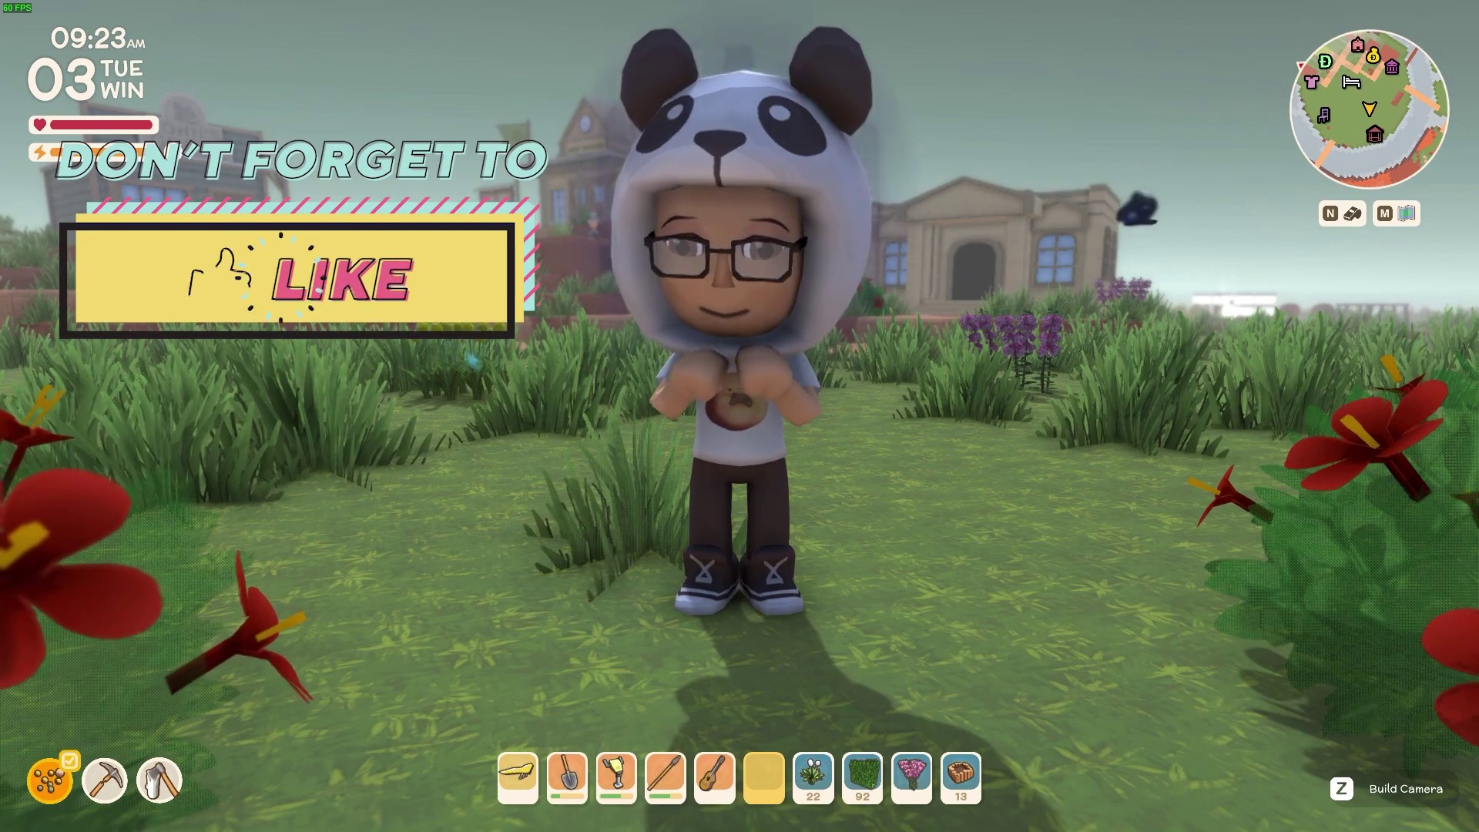
{"action": "key", "text": "Return"}
{"action": "left_click", "coordinate": [766, 766]}
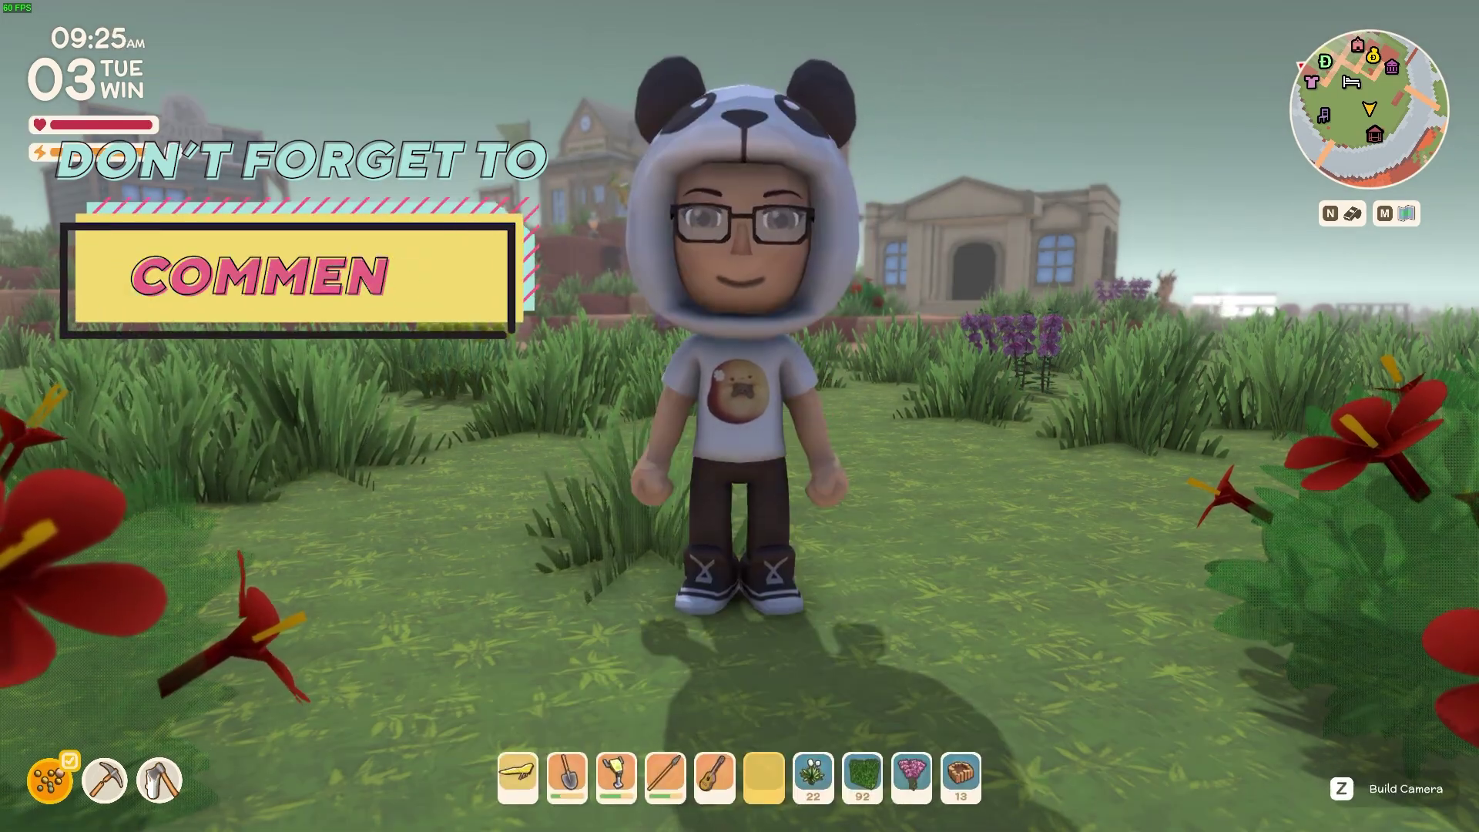
{"action": "key", "text": "Return"}
{"action": "left_click", "coordinate": [804, 683]}
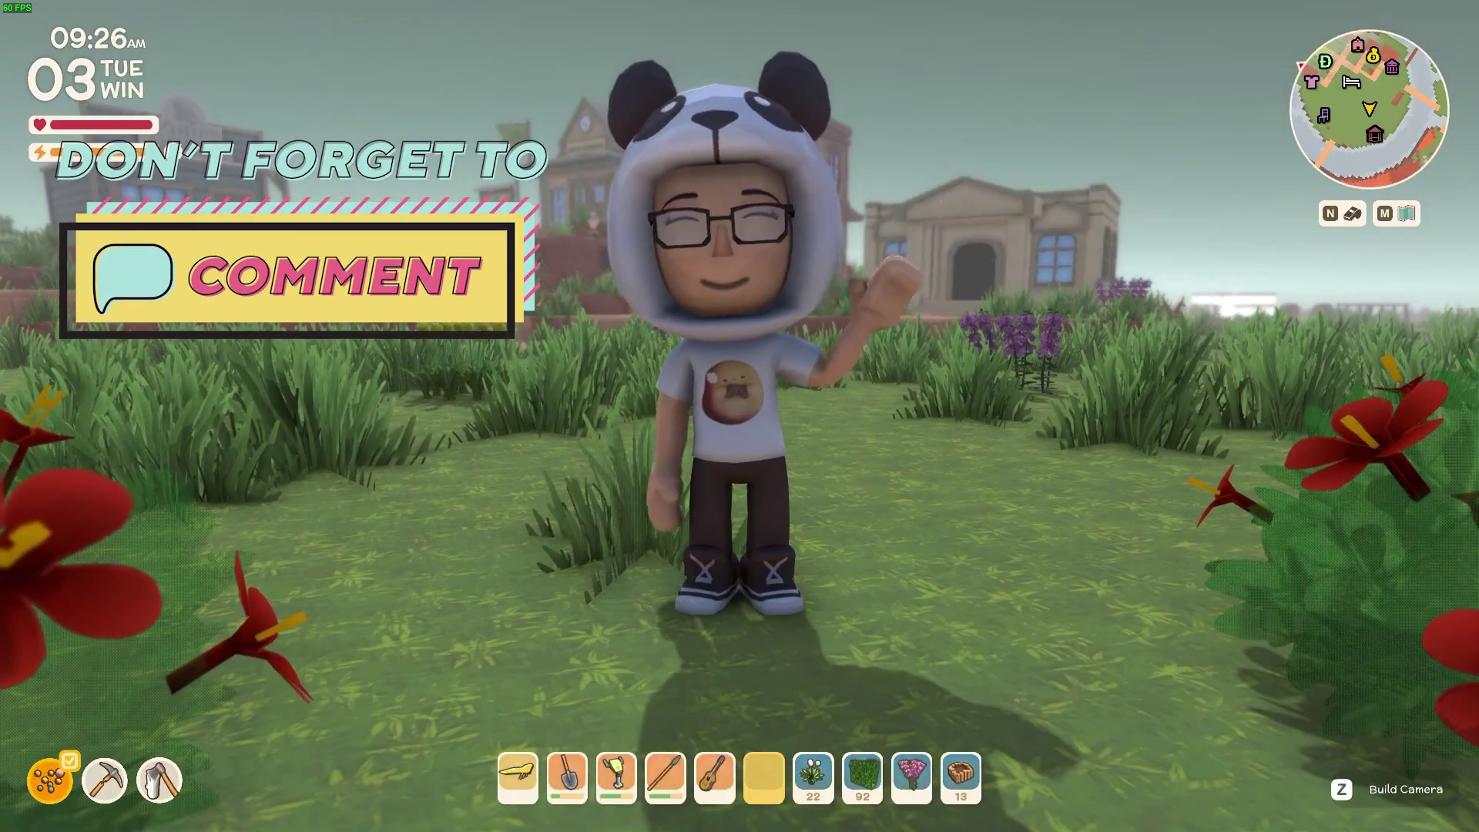